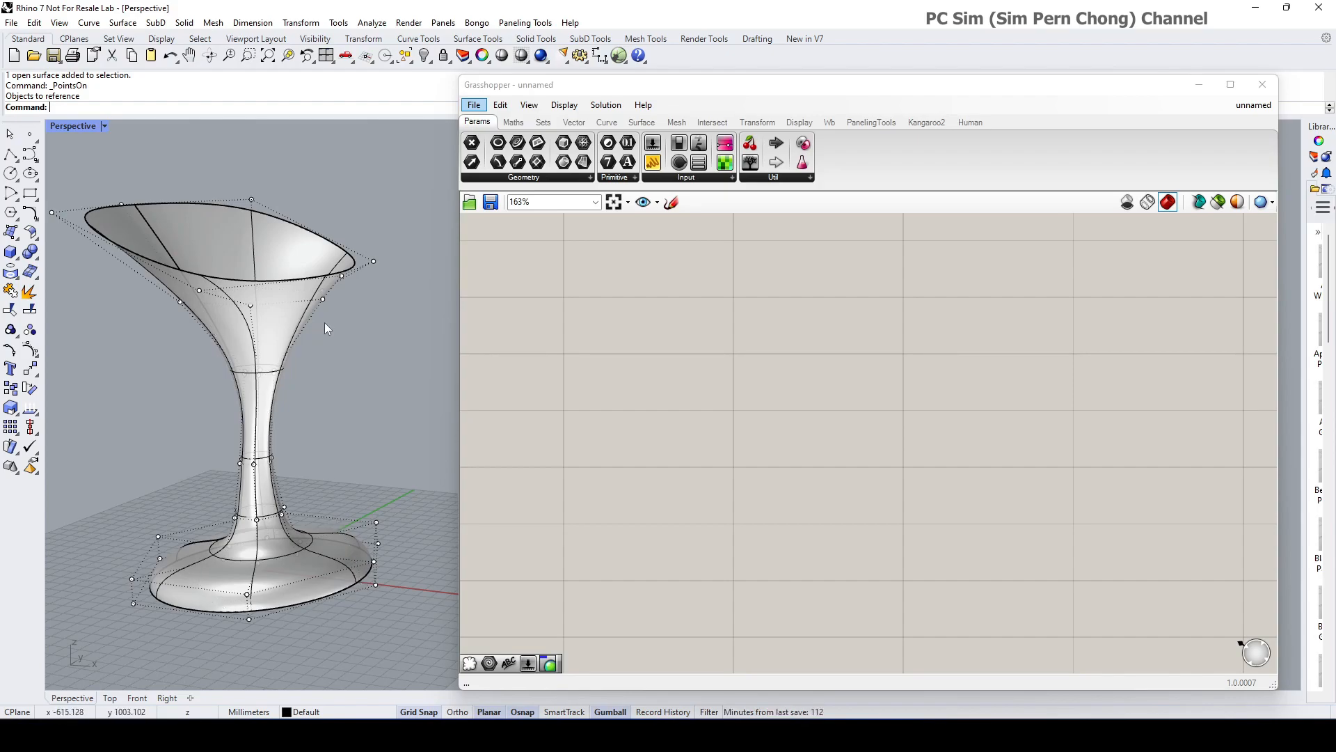
pyautogui.click(11, 232)
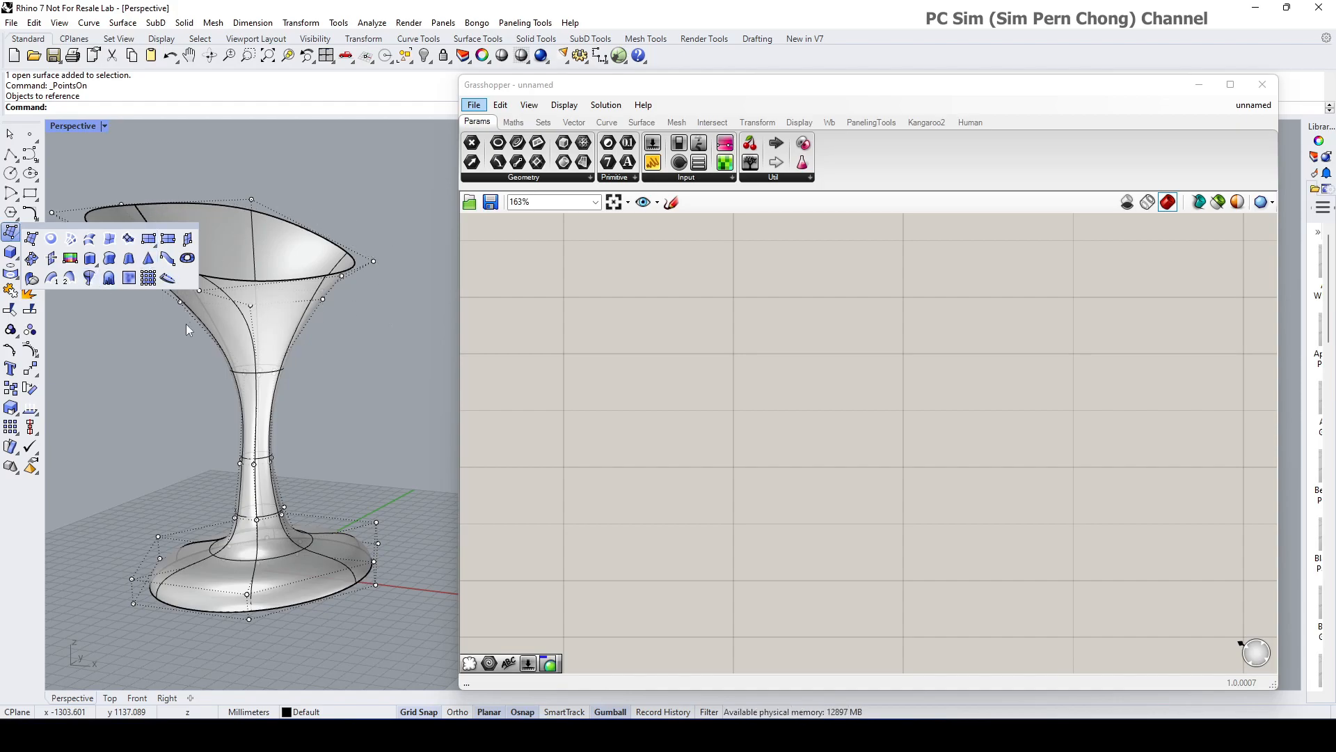
pyautogui.moveTo(352, 433); pyautogui.dragTo(383, 418, button='right')
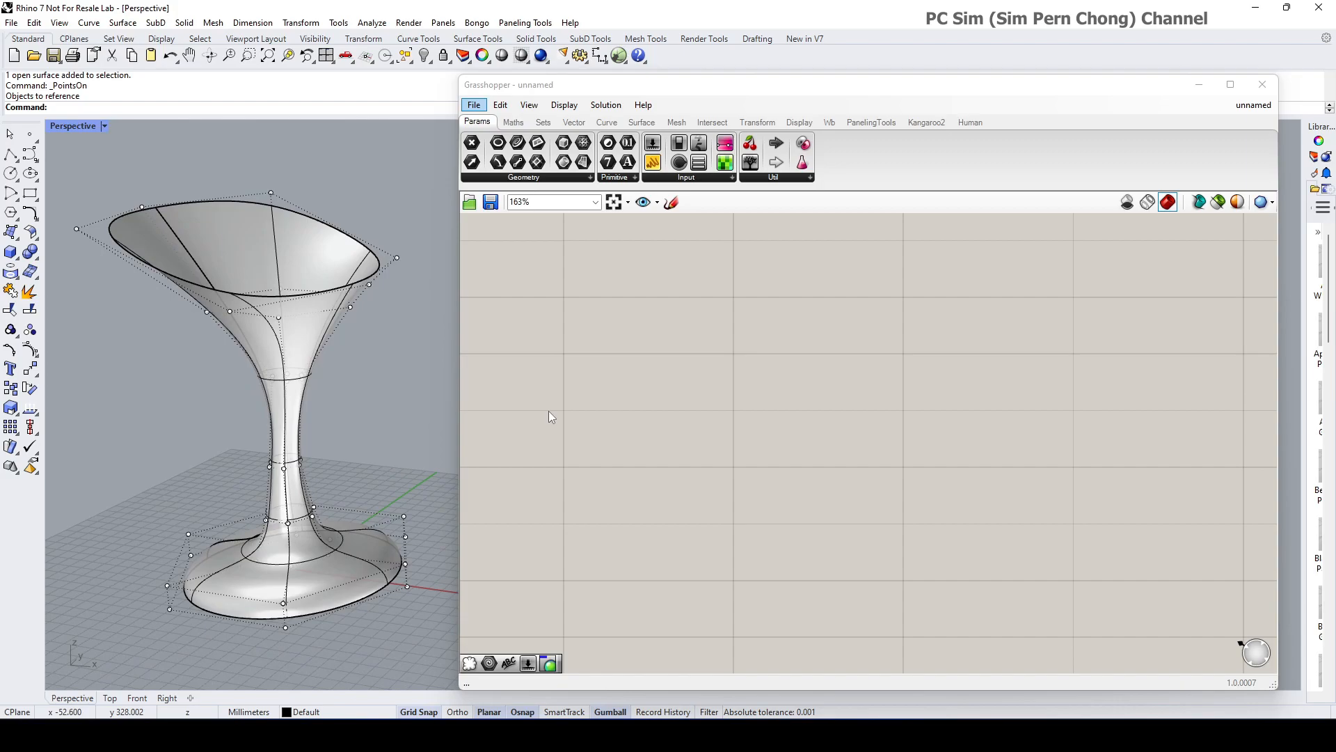
# Add a Geometry parameter to the canvas referencing the goblet surface, and hide the original surface in Rhino
pyautogui.click(515, 179)
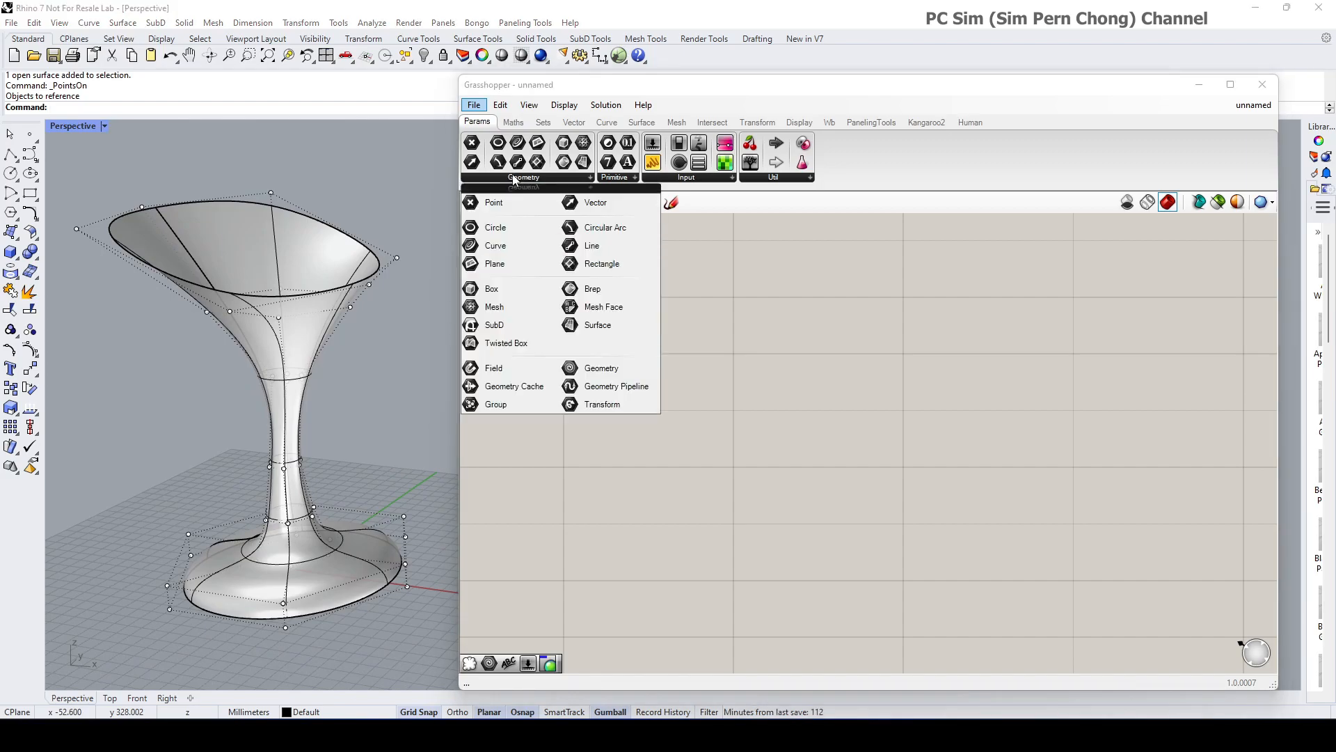
pyautogui.moveTo(598, 365); pyautogui.dragTo(599, 380)
pyautogui.scroll(4, 599, 380)
pyautogui.rightClick(598, 381)
pyautogui.click(627, 560)
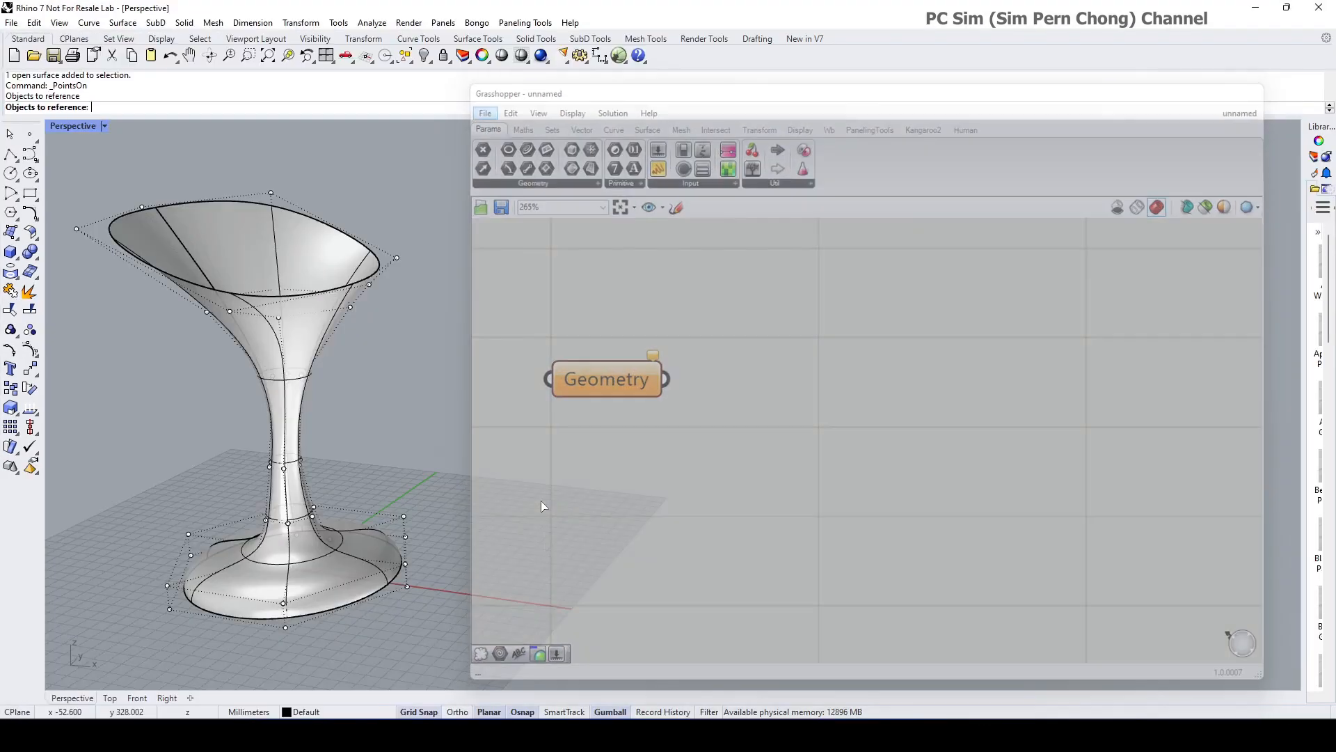
pyautogui.click(299, 385)
pyautogui.click(318, 233)
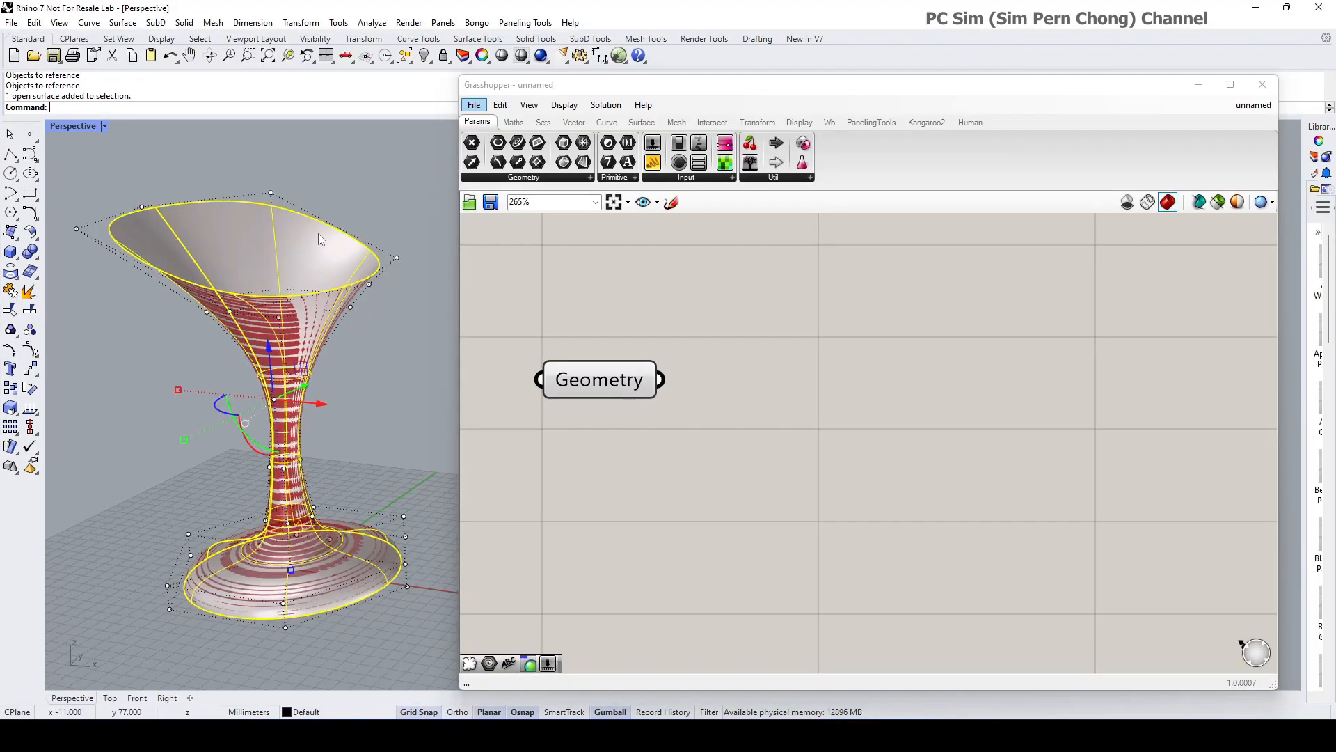
pyautogui.click(425, 56)
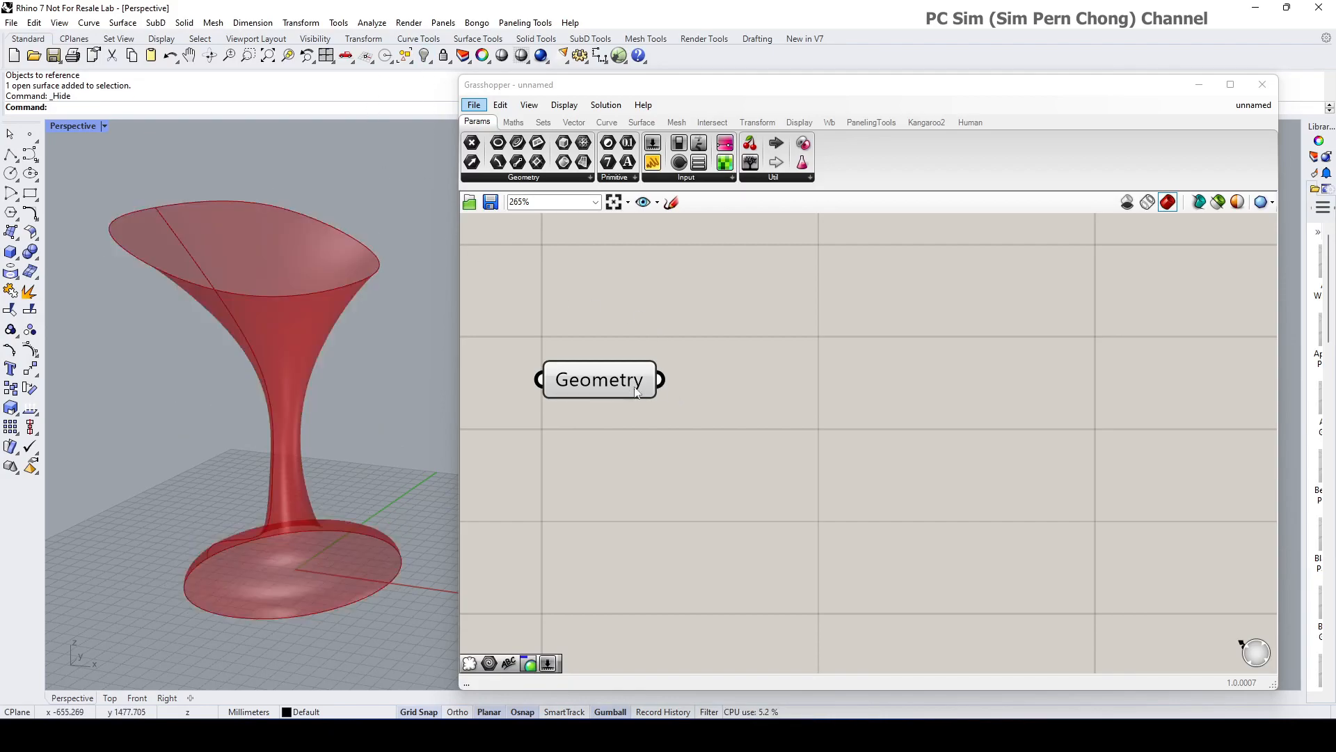
pyautogui.moveTo(644, 392); pyautogui.dragTo(630, 395)
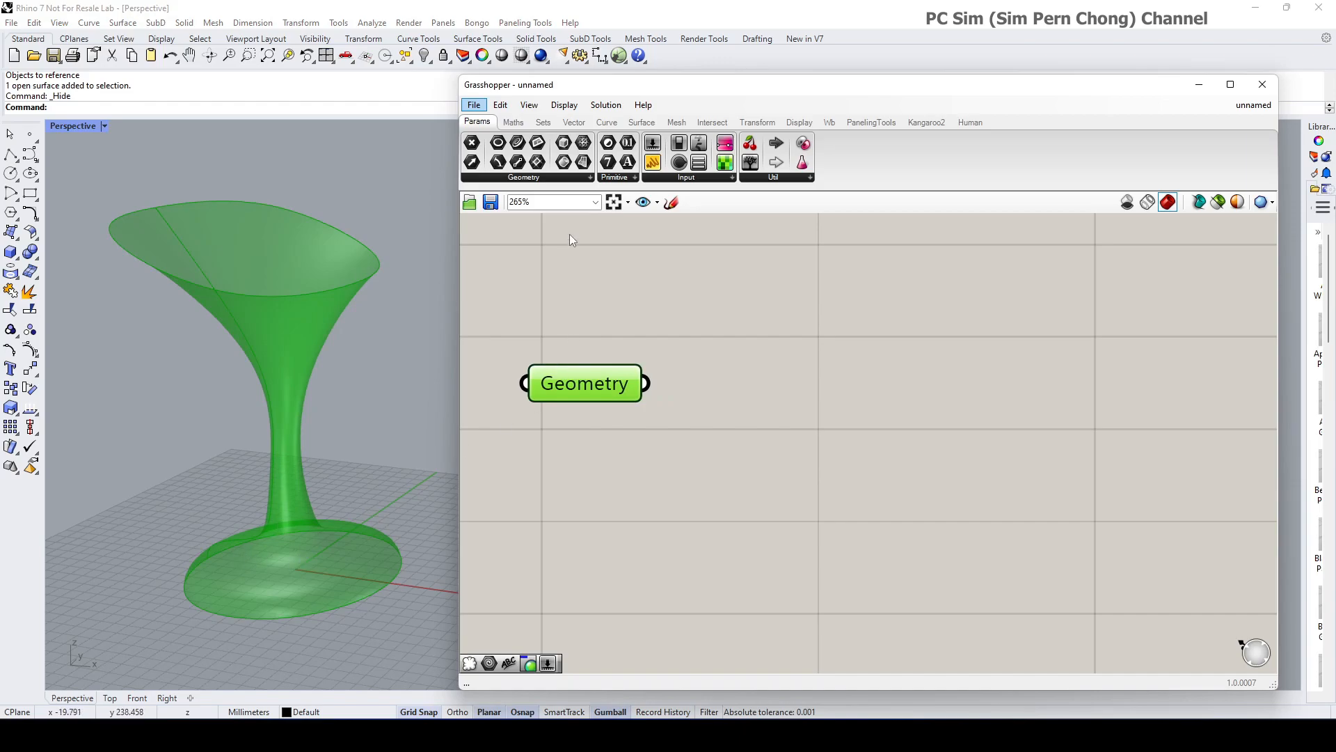
# Add a Populate Geometry component and connect the Geometry parameter to its Geometry input
pyautogui.click(574, 122)
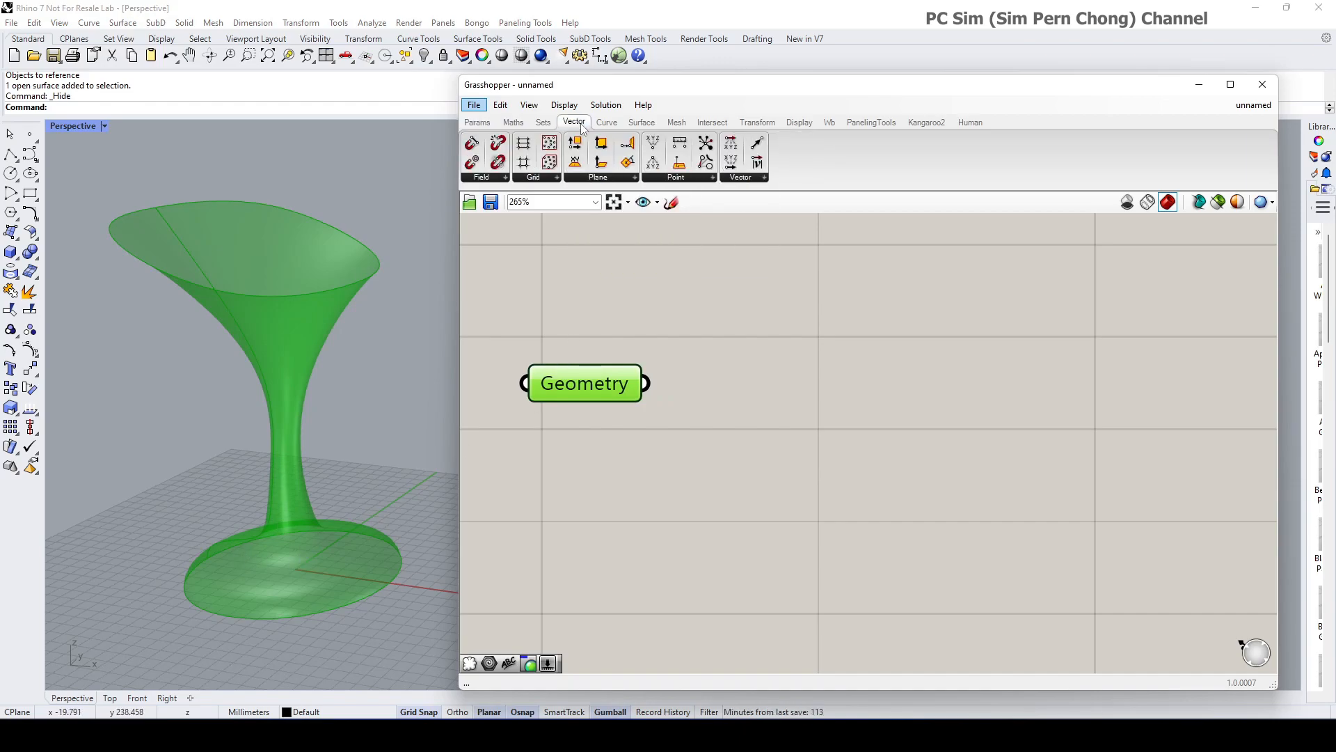
pyautogui.click(543, 179)
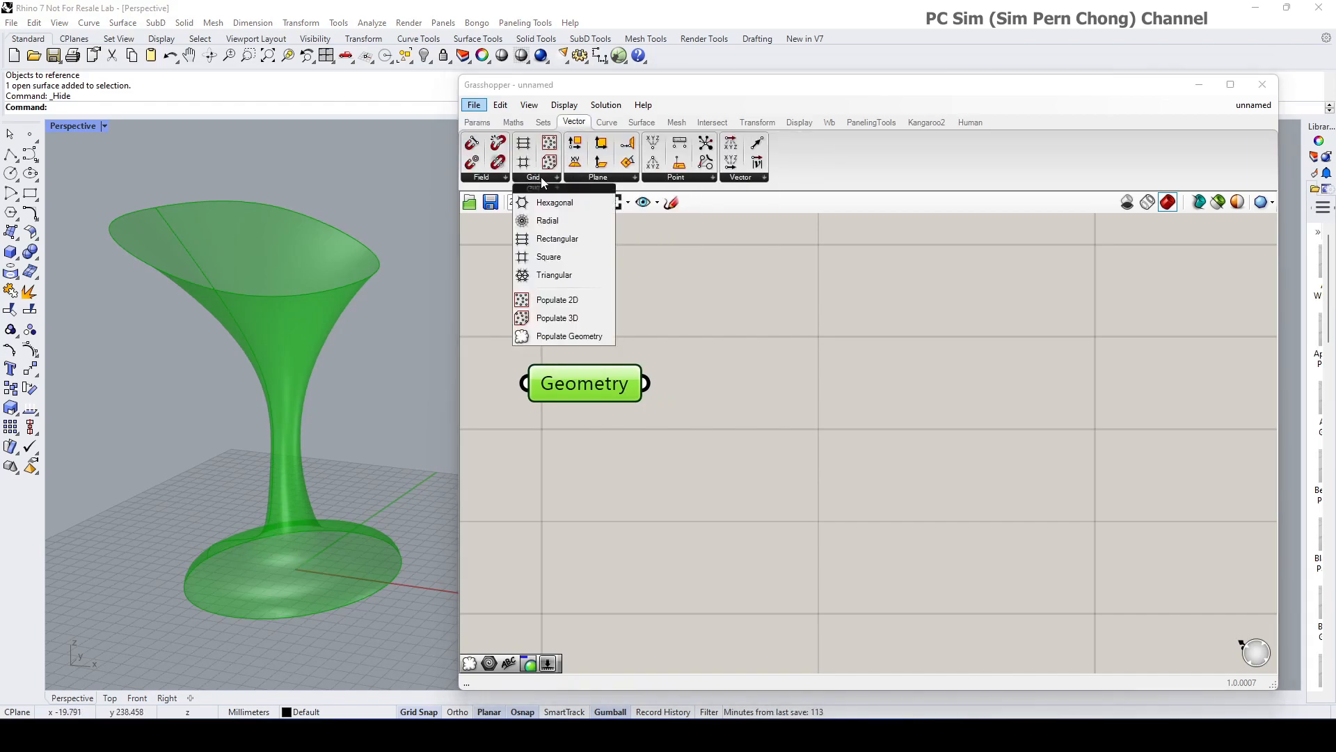
pyautogui.click(569, 336)
pyautogui.click(866, 545)
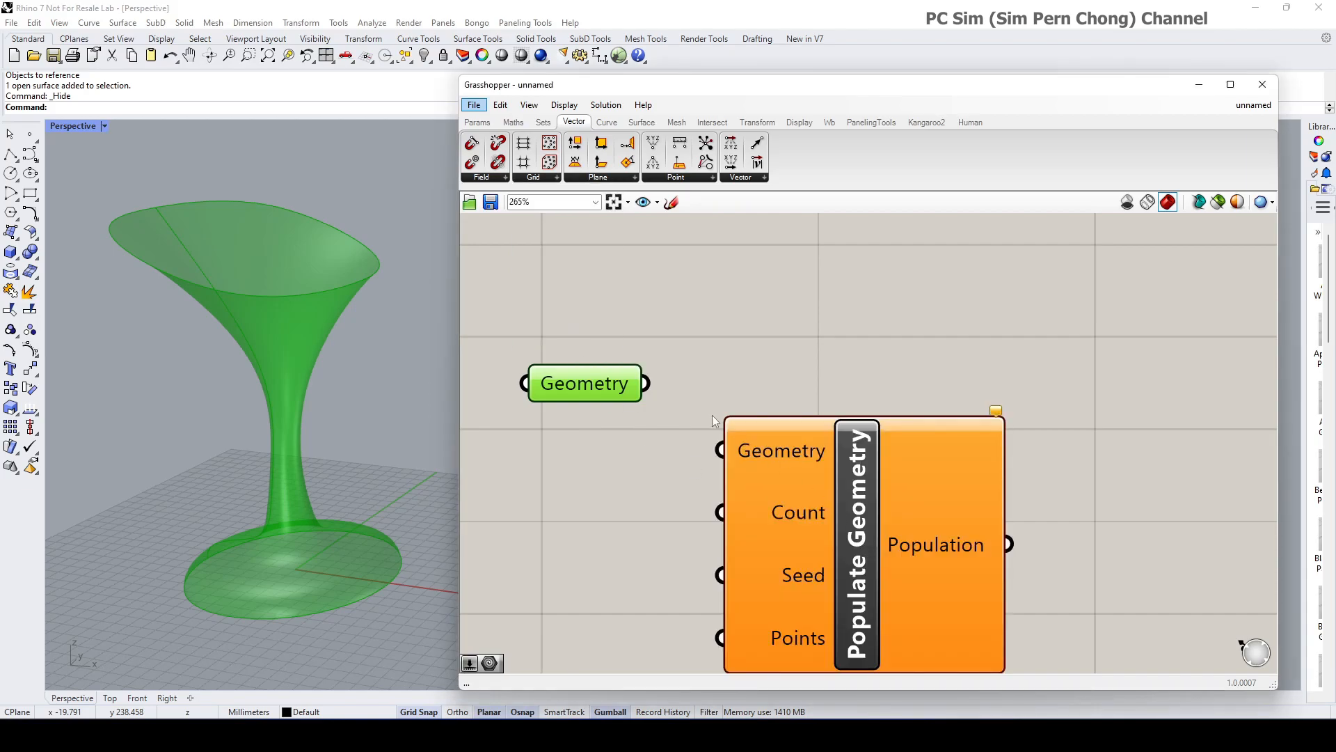
pyautogui.moveTo(648, 384); pyautogui.dragTo(721, 450)
pyautogui.moveTo(836, 512); pyautogui.dragTo(928, 511)
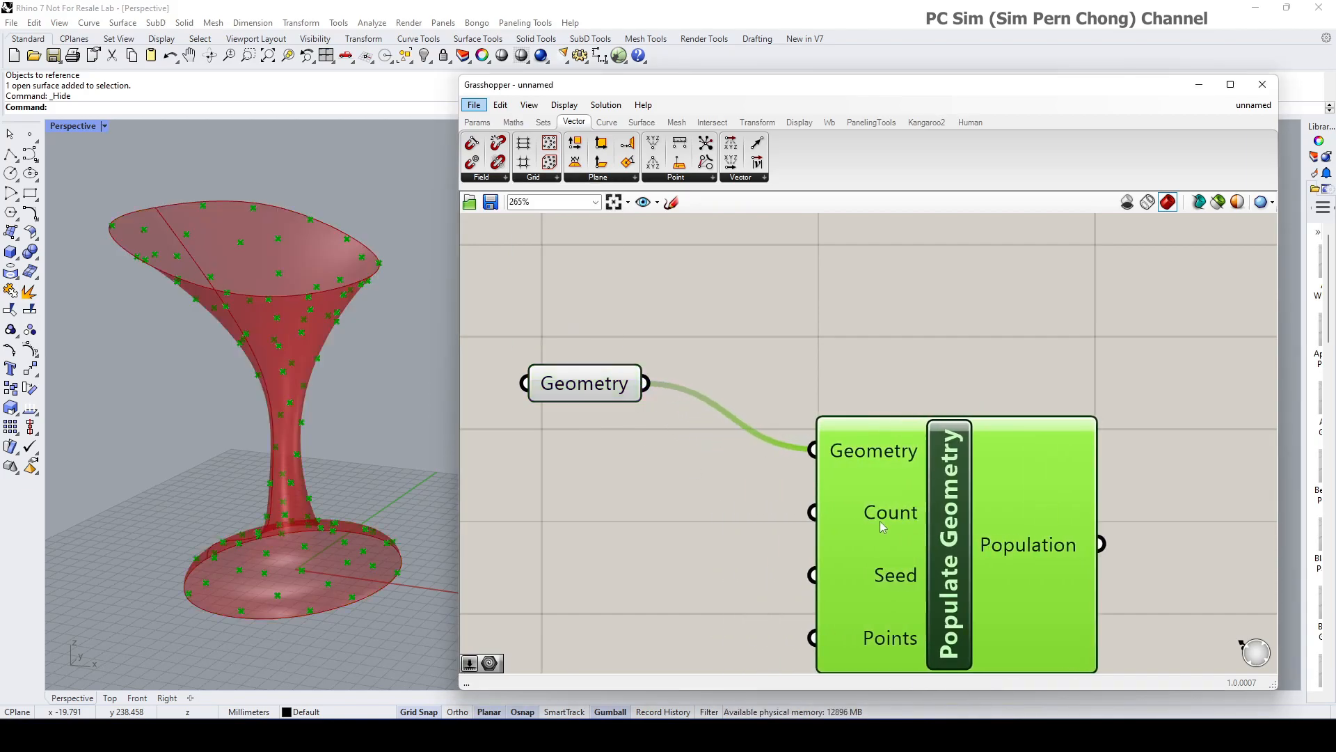
# Add a number slider connected to Populate Geometry's Count input and set it to 47
pyautogui.doubleClick(615, 524)
pyautogui.write('Number Slider')
pyautogui.press('Return')
pyautogui.moveTo(731, 527); pyautogui.dragTo(813, 513)
pyautogui.moveTo(905, 532); pyautogui.dragTo(947, 531)
pyautogui.scroll(-2, 672, 518)
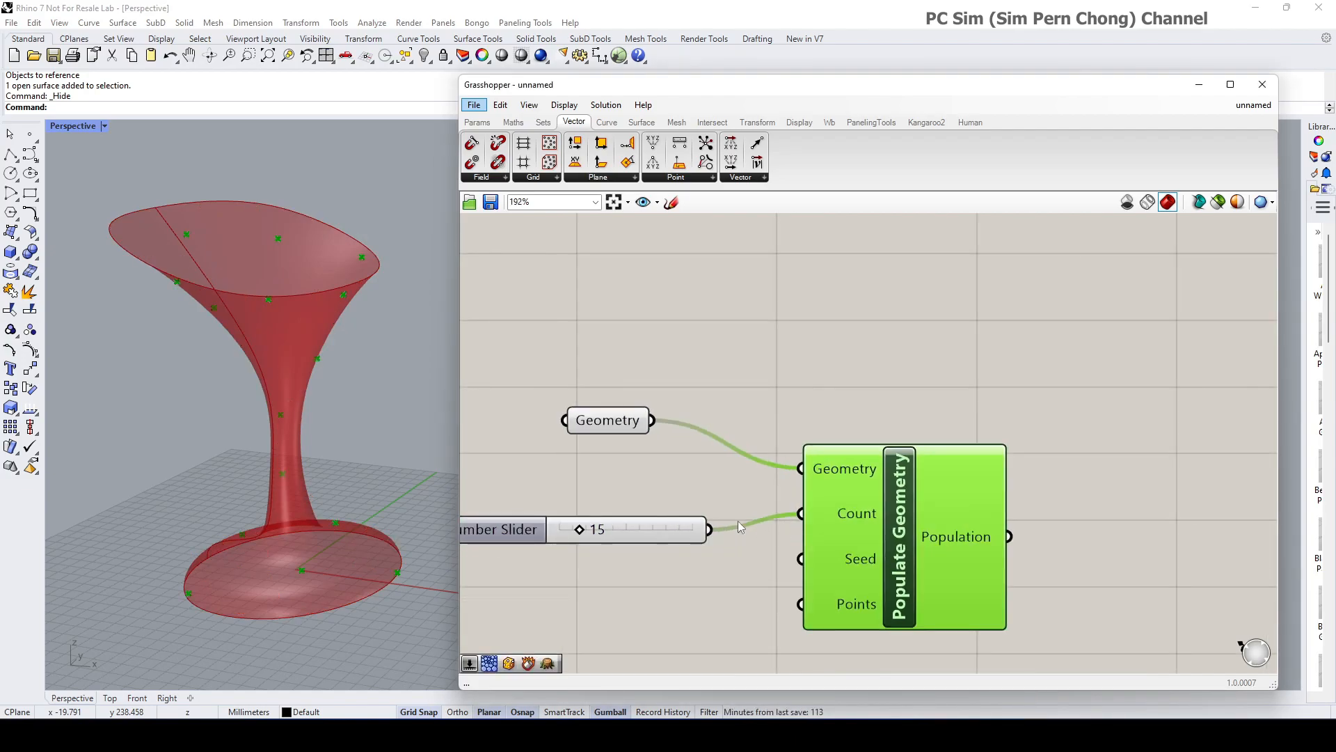
pyautogui.moveTo(580, 529); pyautogui.dragTo(624, 534)
pyautogui.scroll(-2, 766, 508)
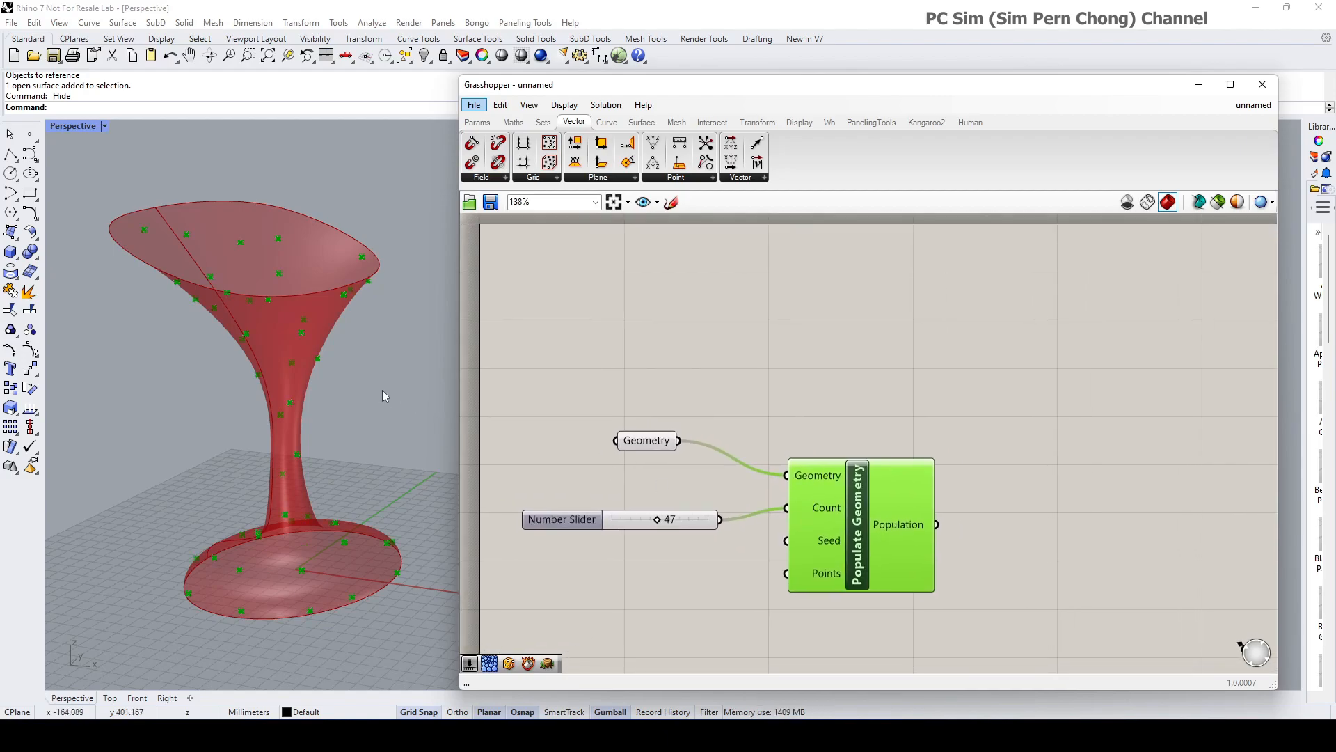
pyautogui.scroll(-2, 379, 394)
pyautogui.moveTo(371, 396); pyautogui.dragTo(244, 340, button='right')
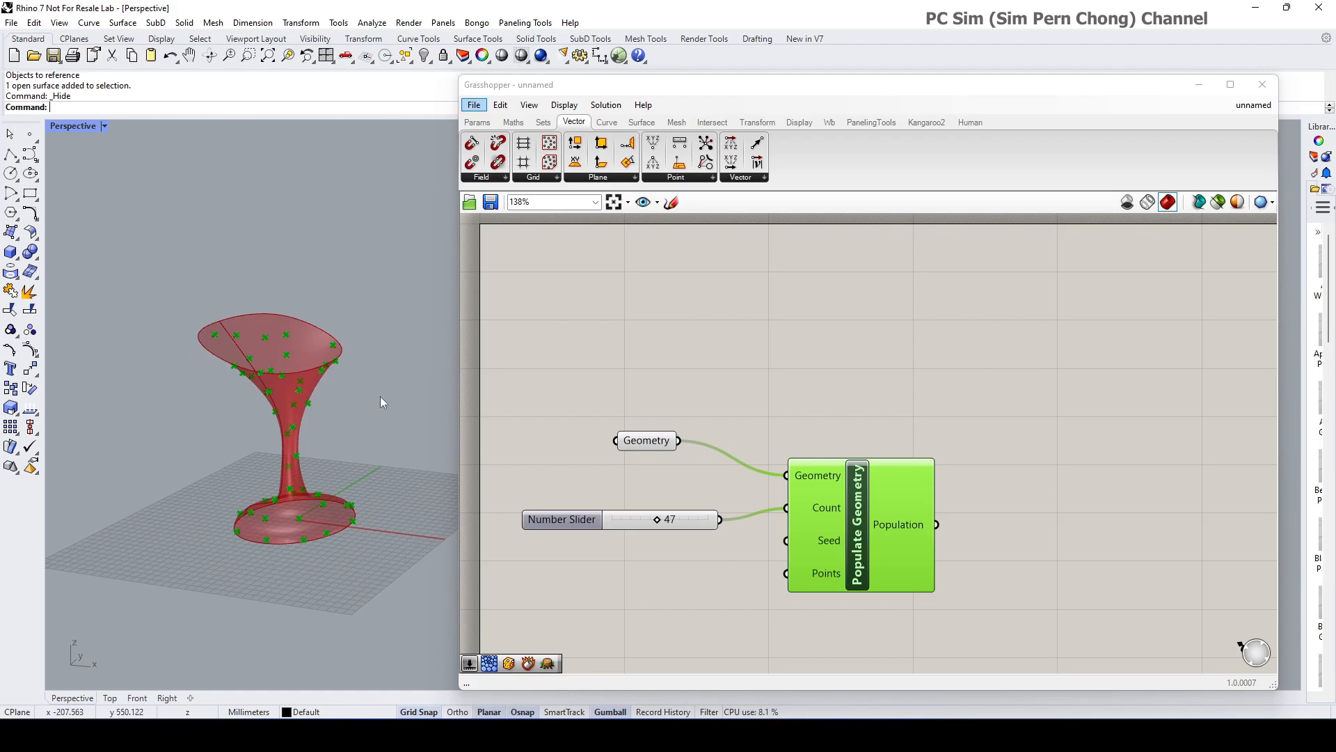
# Add a Bounding Box component above Populate Geometry and connect the Geometry parameter to its Content input
pyautogui.moveTo(845, 398); pyautogui.dragTo(788, 412, button='right')
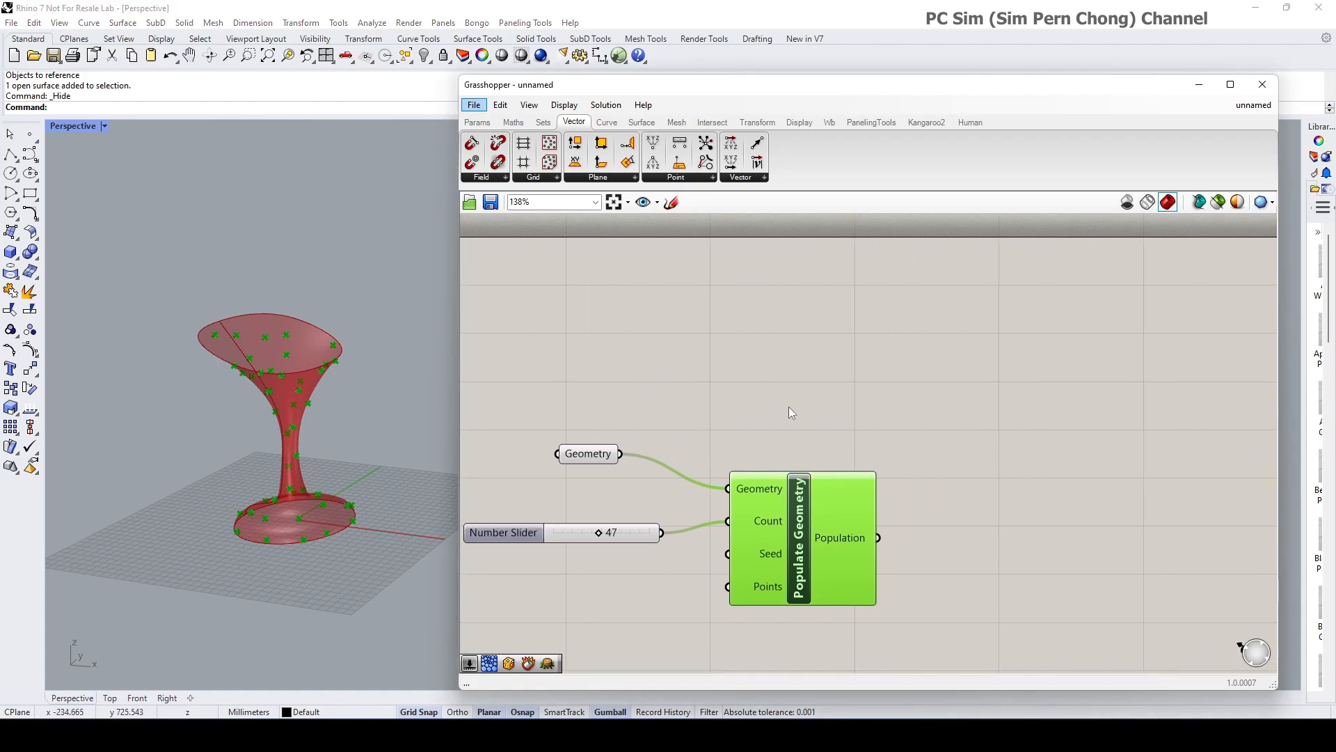
pyautogui.doubleClick(806, 322)
pyautogui.write('b')
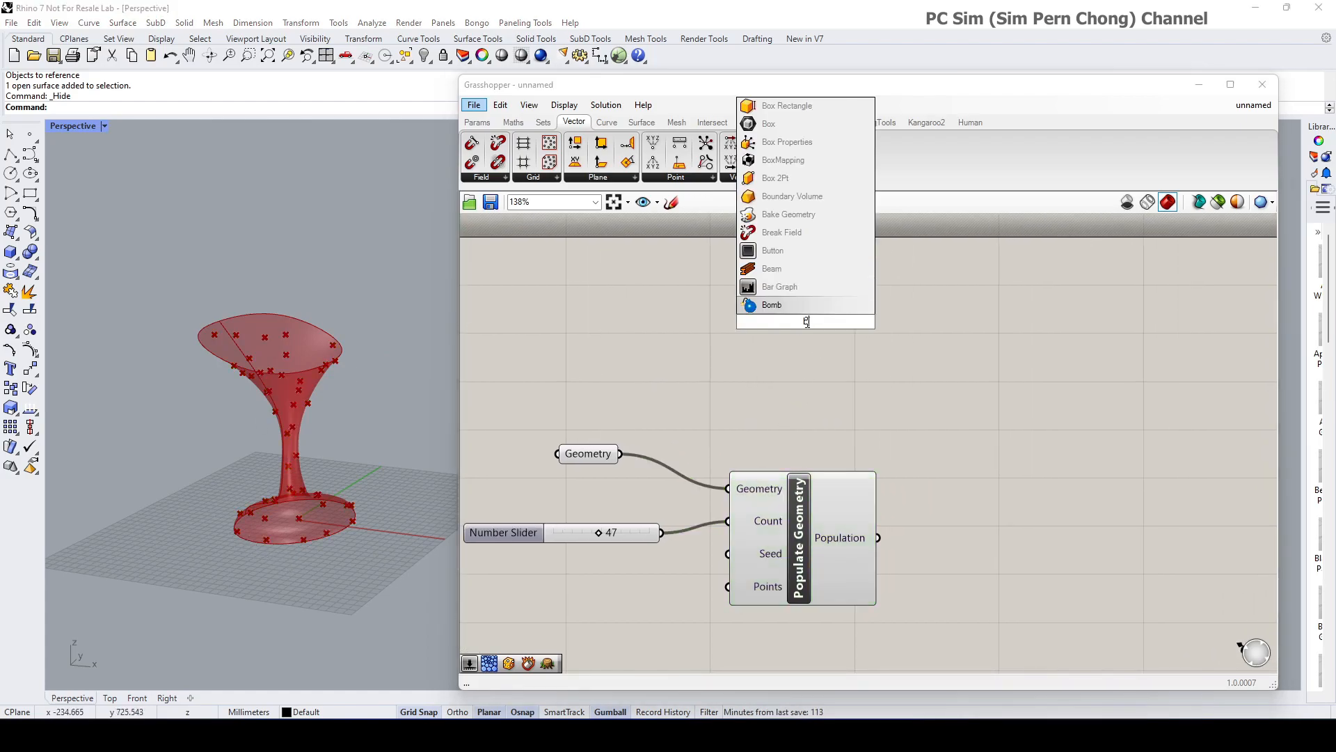
pyautogui.write('oun')
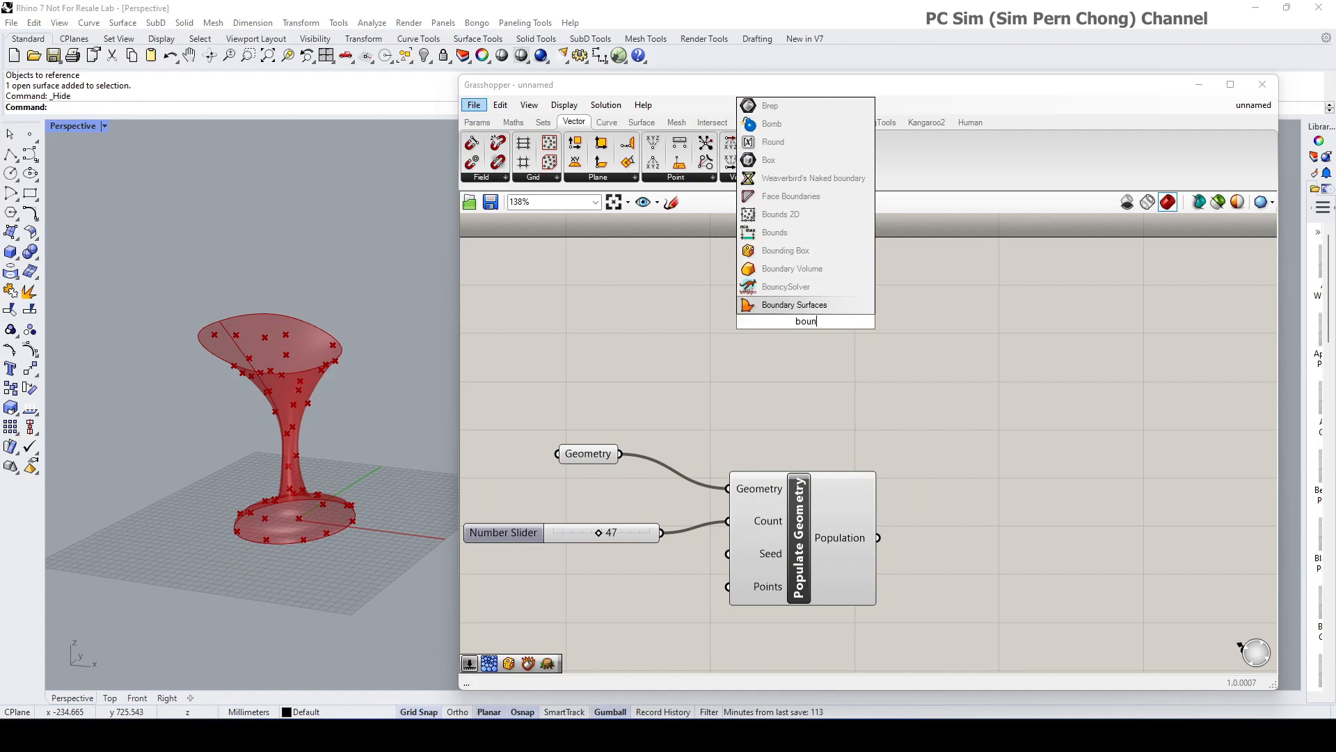
pyautogui.click(786, 250)
pyautogui.moveTo(808, 313); pyautogui.dragTo(910, 357)
pyautogui.moveTo(620, 454); pyautogui.dragTo(963, 405)
# Add a Scale component and connect the Bounding Box's upper Box output to its Geometry input
pyautogui.moveTo(963, 405); pyautogui.dragTo(703, 421, button='right')
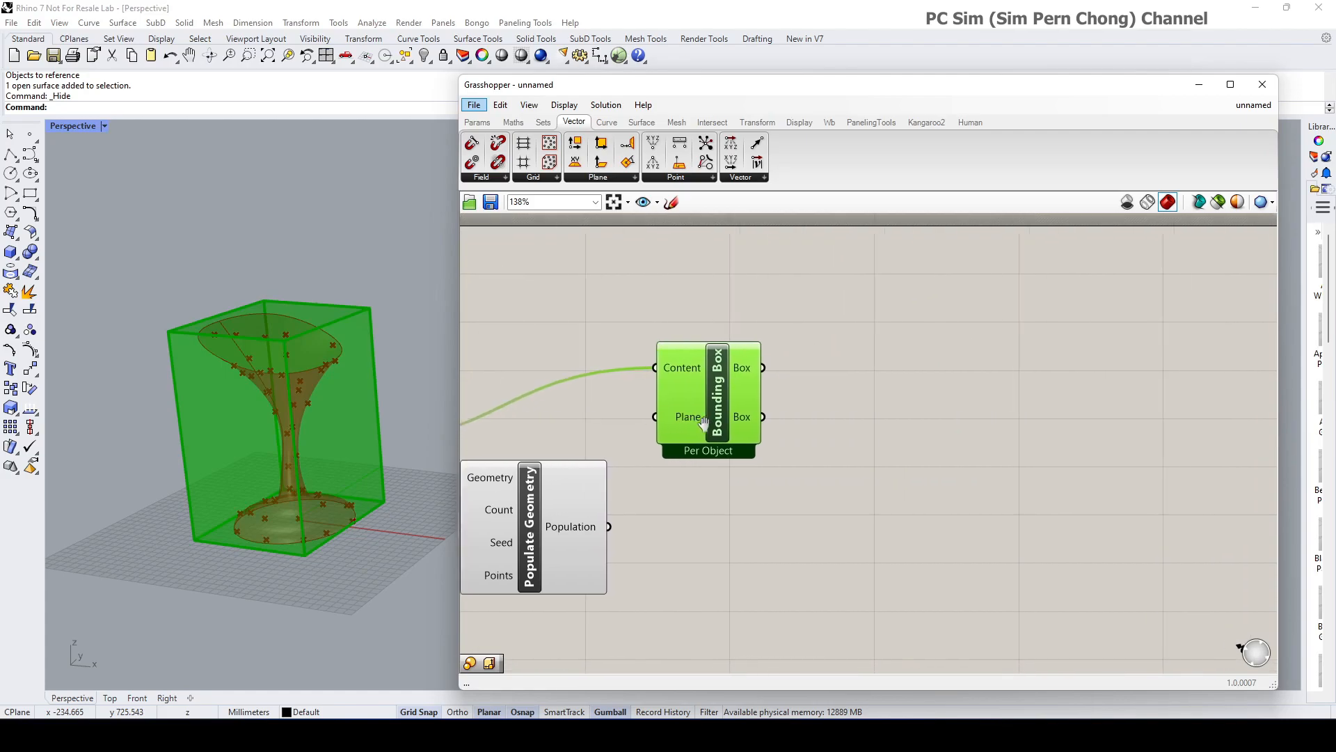
pyautogui.doubleClick(932, 387)
pyautogui.write('sca')
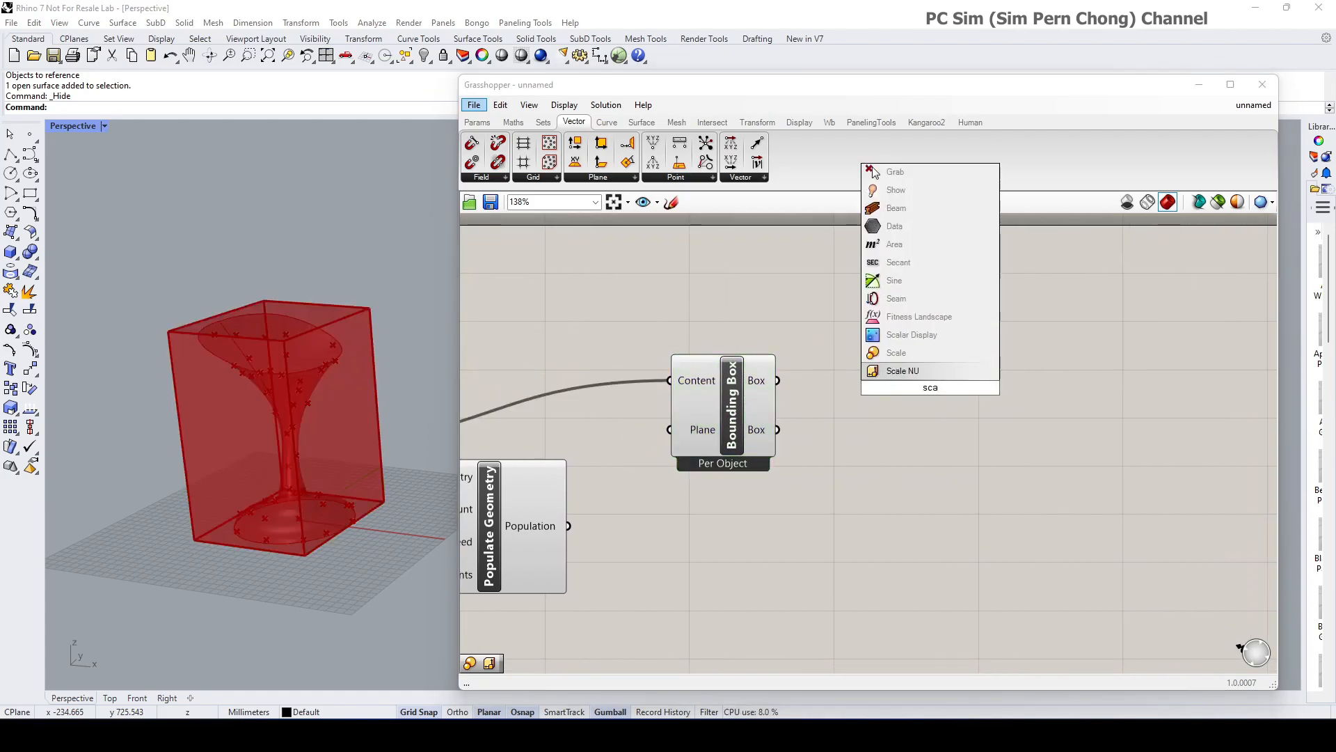
pyautogui.click(923, 351)
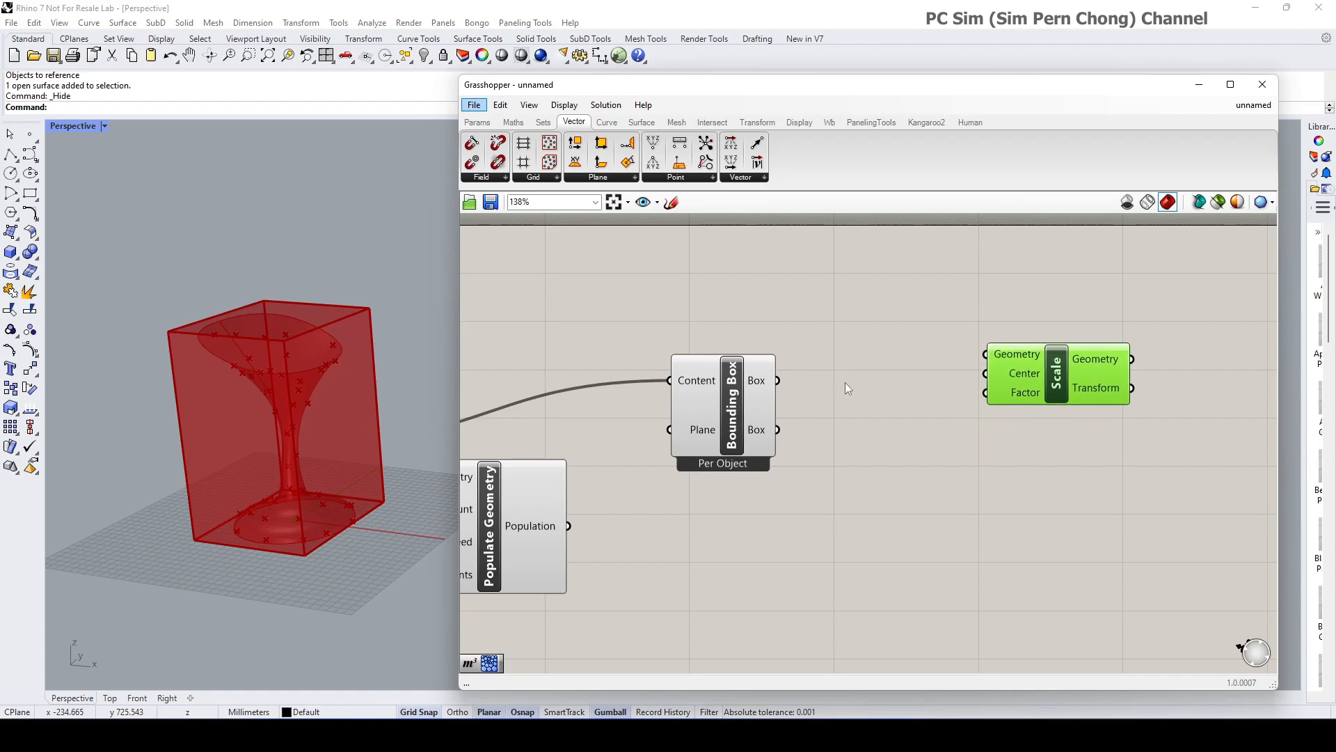
pyautogui.moveTo(779, 378); pyautogui.dragTo(1045, 374)
pyautogui.moveTo(964, 441); pyautogui.dragTo(815, 402, button='right')
pyautogui.moveTo(863, 334); pyautogui.dragTo(921, 339)
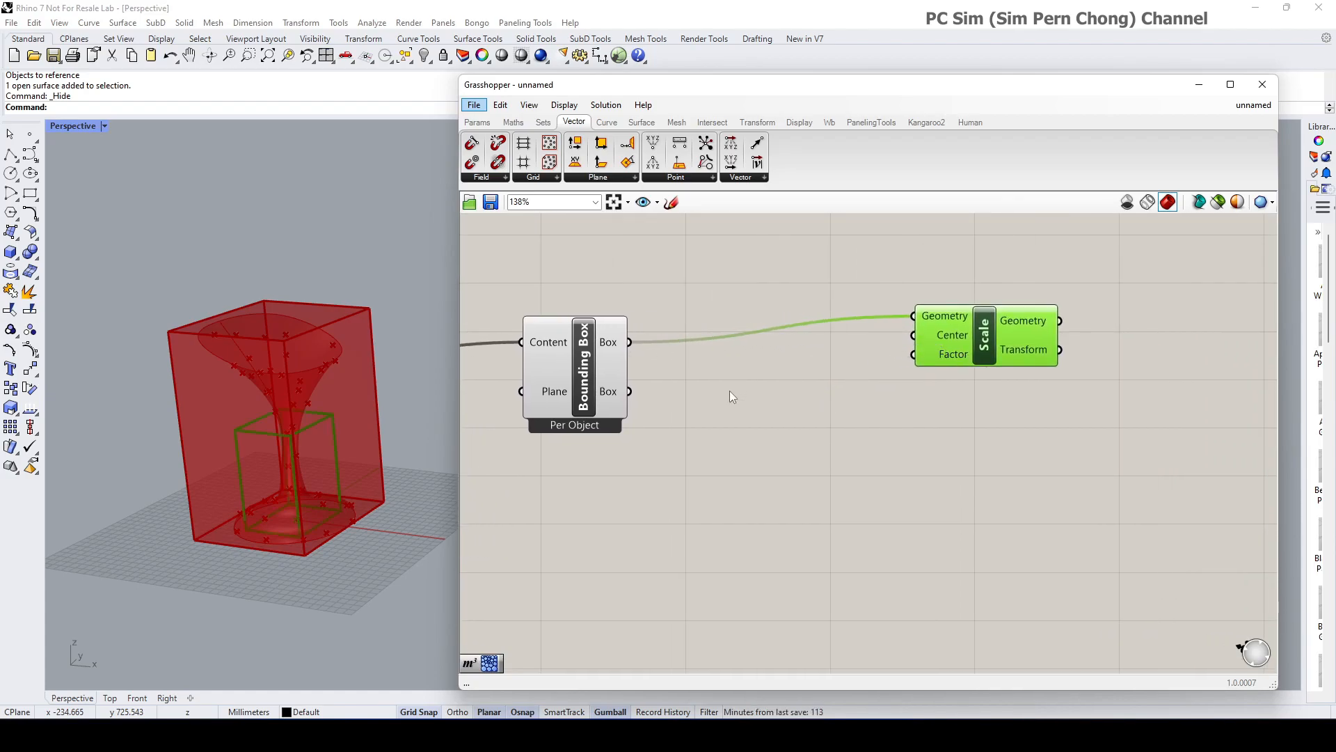
# Add a Volume component for the bounding box and connect its Centroid output to Scale's Center input
pyautogui.doubleClick(724, 415)
pyautogui.write('volu')
pyautogui.press('Return')
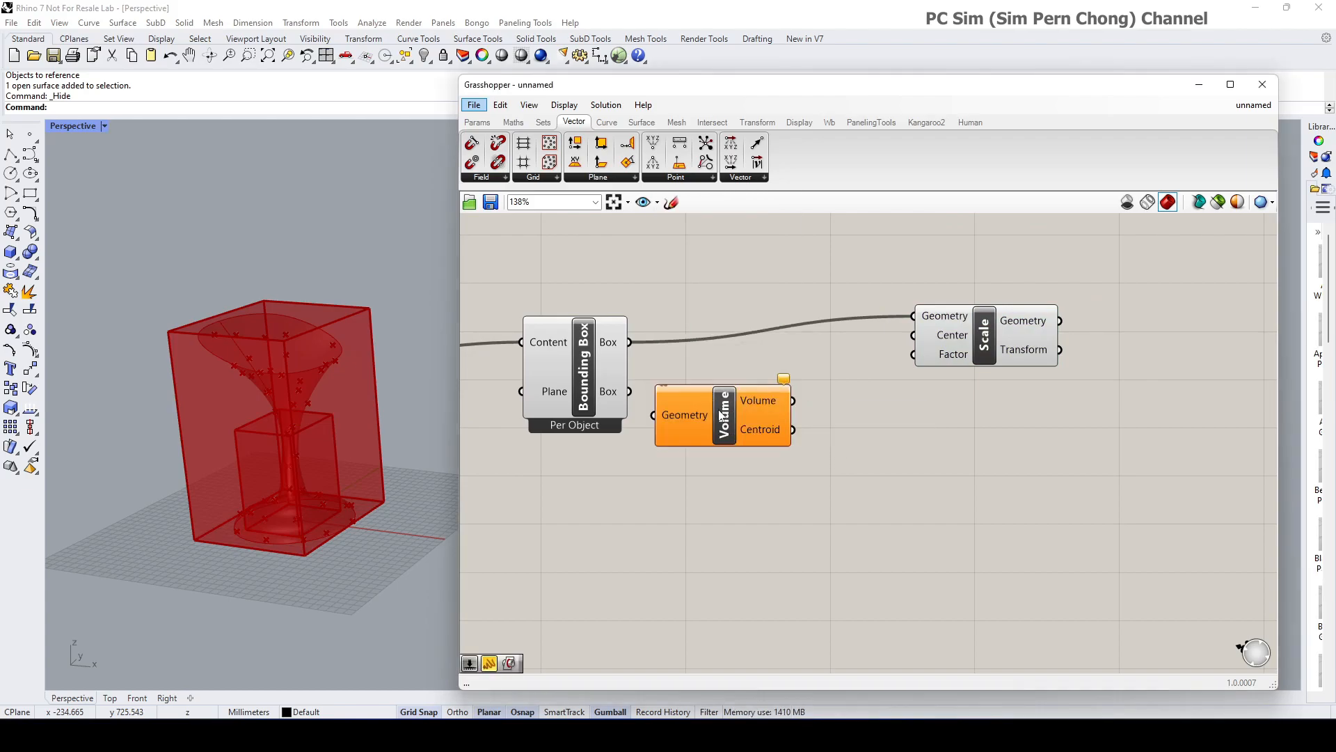
pyautogui.moveTo(631, 343); pyautogui.dragTo(694, 444)
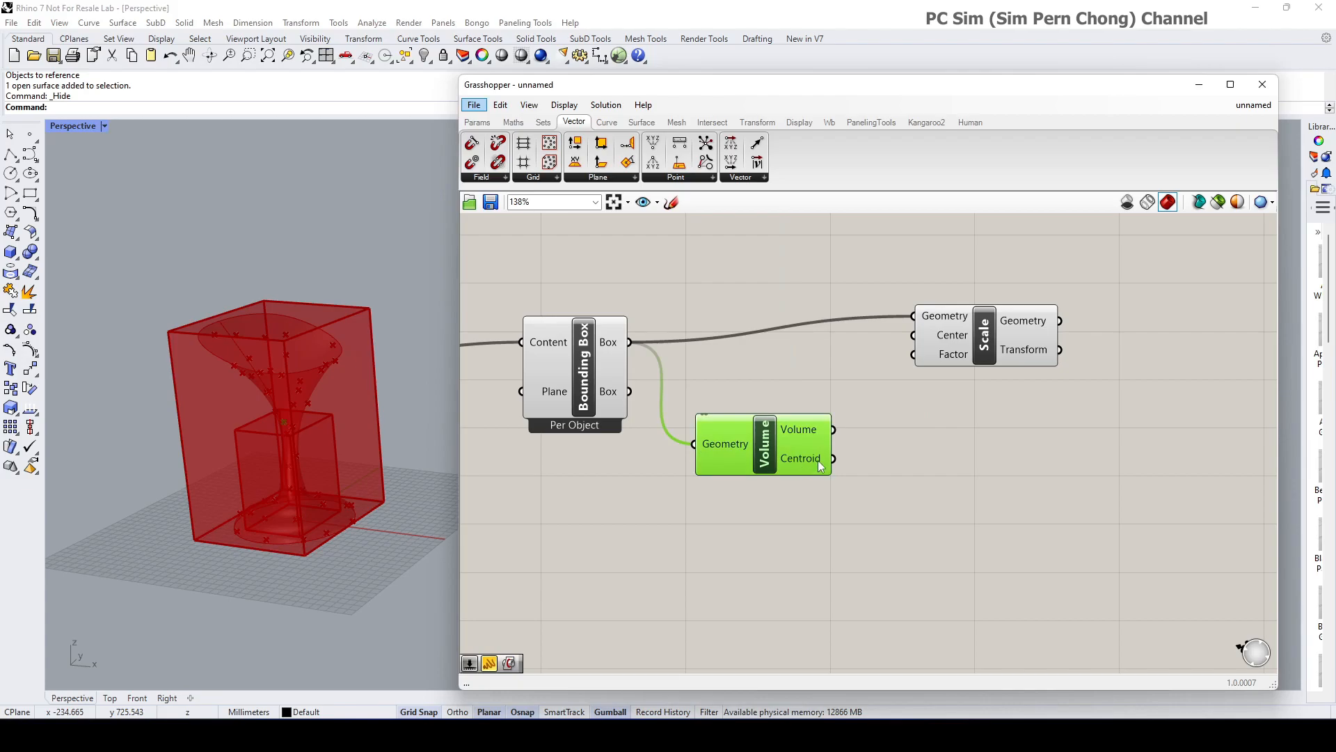
pyautogui.moveTo(832, 458); pyautogui.dragTo(1093, 398)
# Add a number slider with value 1.2 and connect it to Scale's Factor input
pyautogui.doubleClick(906, 462)
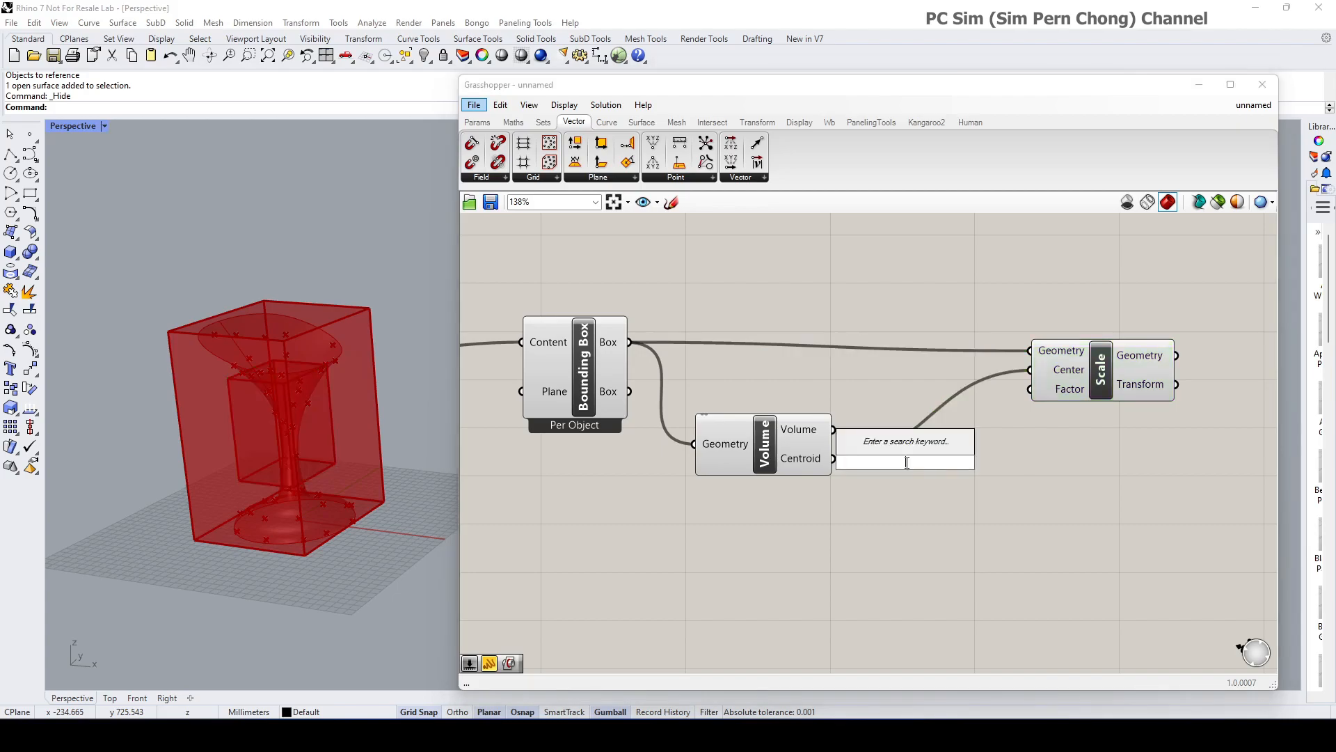
pyautogui.write('1.')
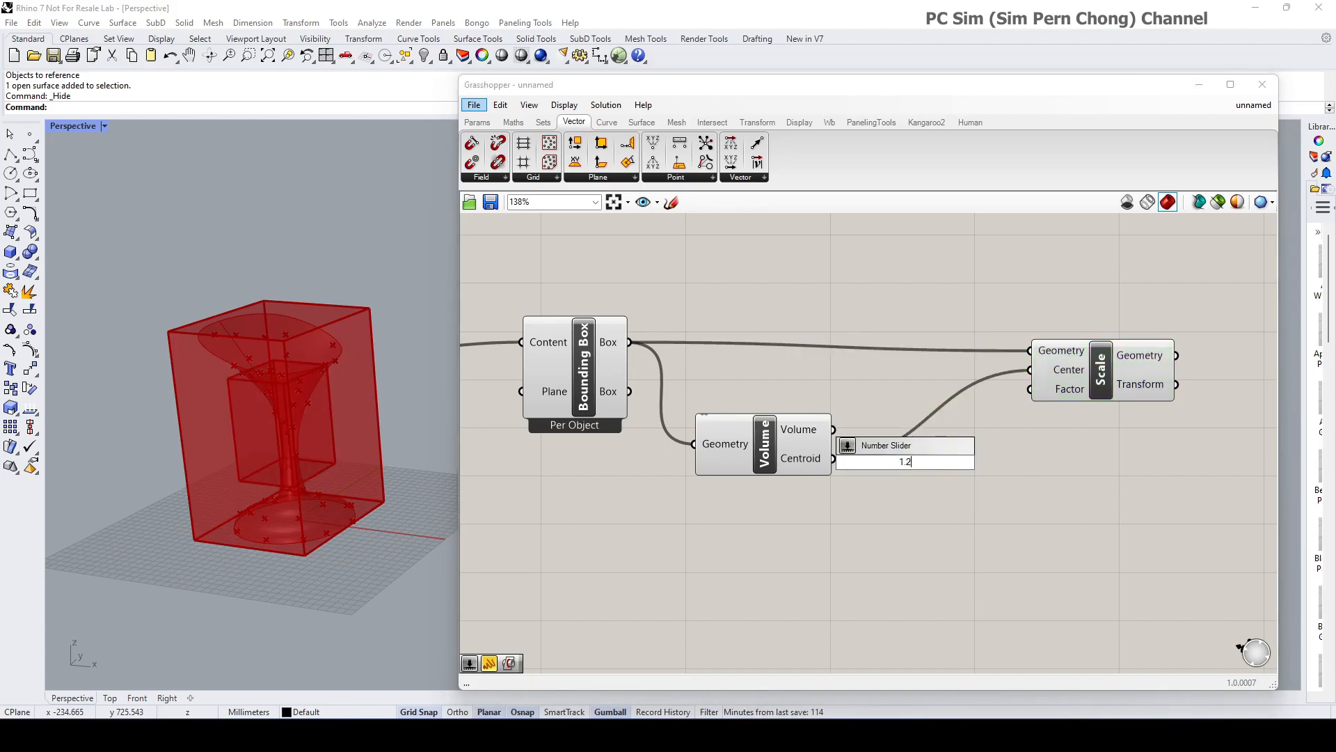
pyautogui.write('2')
pyautogui.press('Return')
pyautogui.moveTo(1006, 462); pyautogui.dragTo(1031, 389)
# Turn off the preview of the Bounding Box and Volume components
pyautogui.moveTo(486, 280); pyautogui.dragTo(839, 501)
pyautogui.press('space')
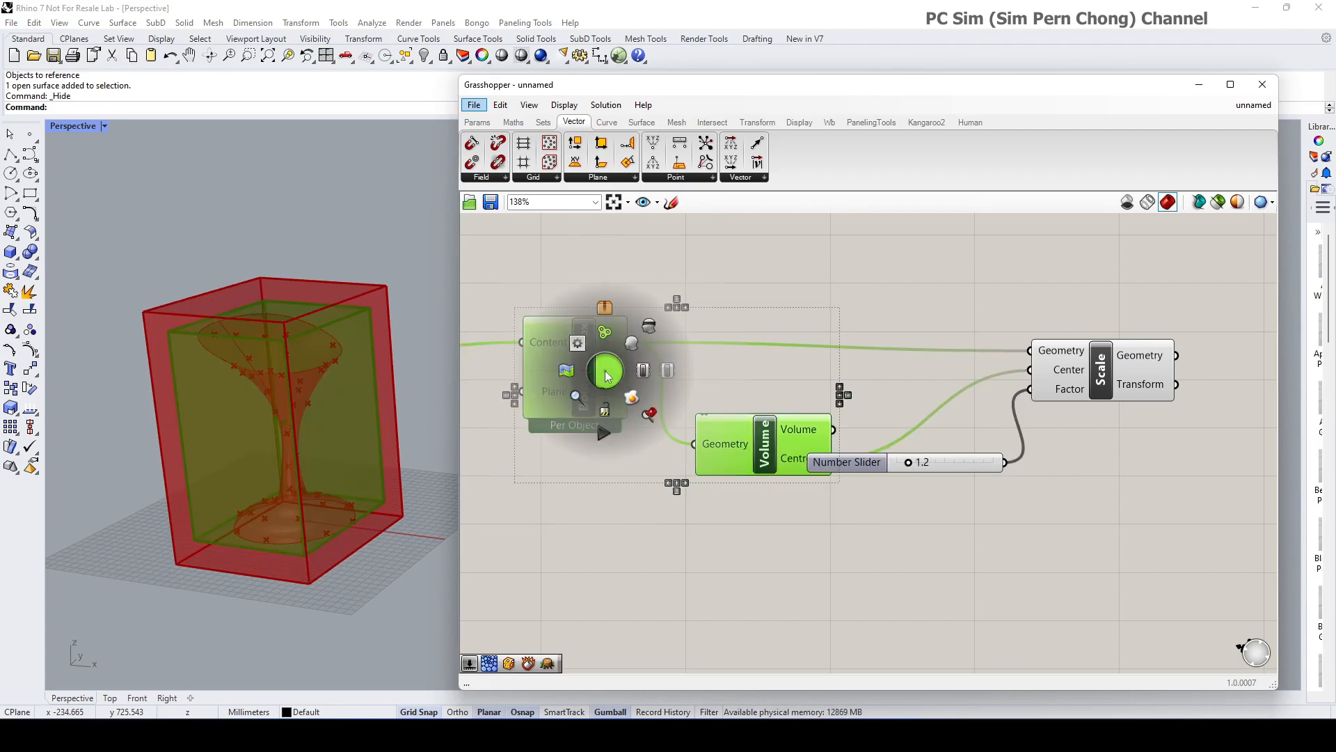
pyautogui.click(654, 323)
pyautogui.scroll(-4, 654, 376)
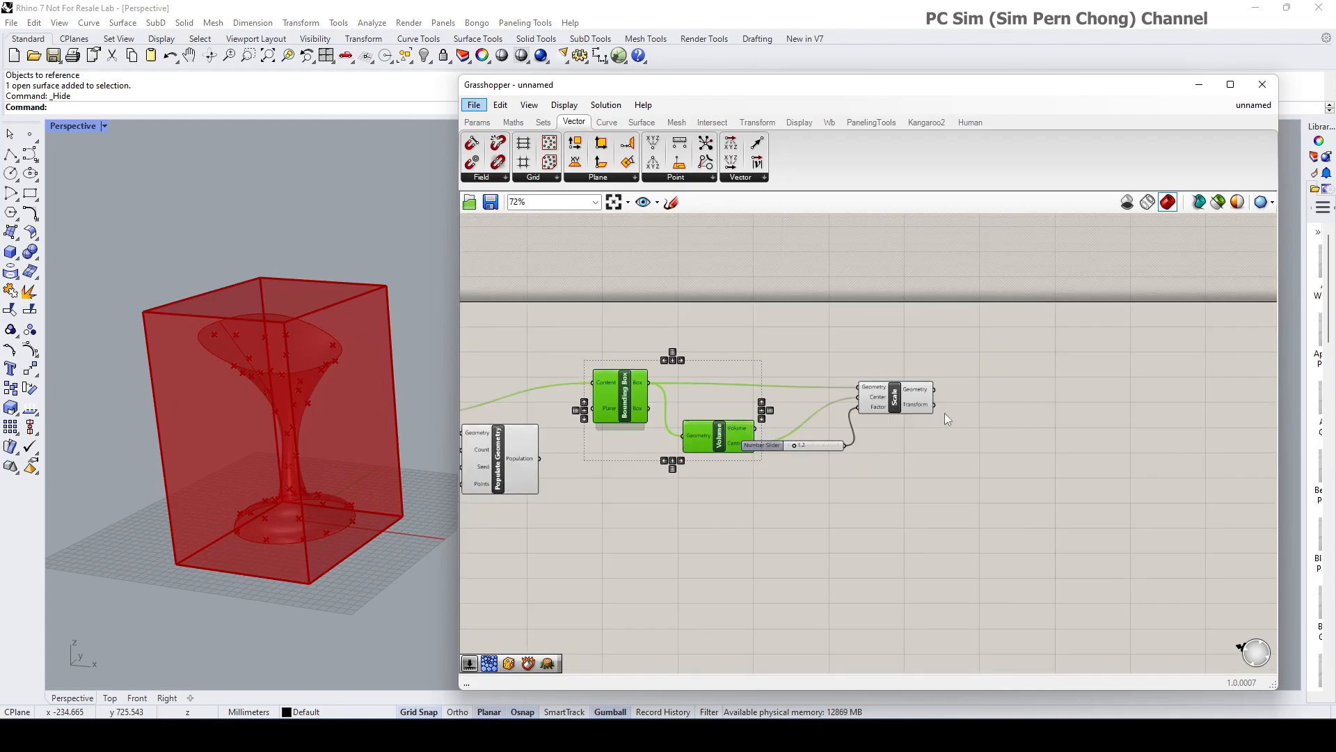
# Space out the canvas by moving the Scale component farther right and the Volume component above the 1.2 slider
pyautogui.click(901, 398)
pyautogui.moveTo(900, 399); pyautogui.dragTo(959, 402)
pyautogui.moveTo(877, 501); pyautogui.dragTo(818, 438, button='right')
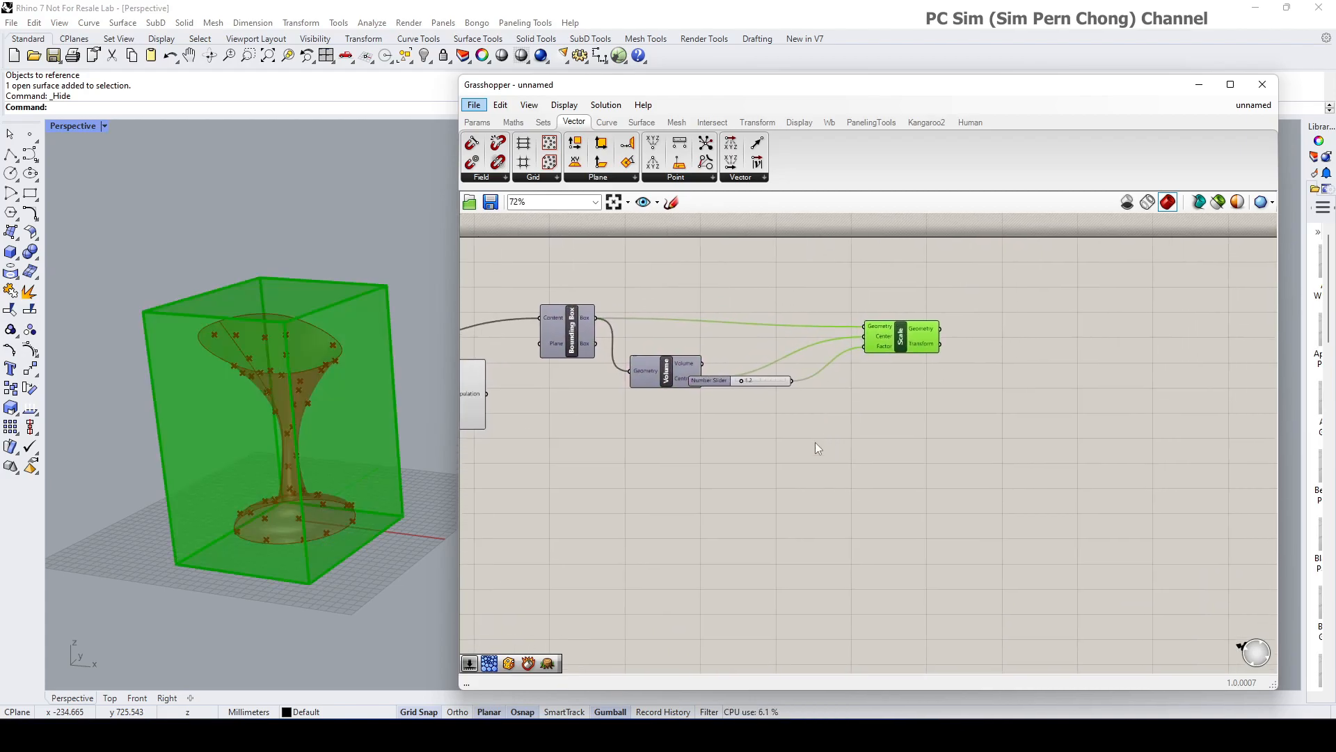
pyautogui.click(779, 496)
pyautogui.moveTo(664, 376); pyautogui.dragTo(662, 351)
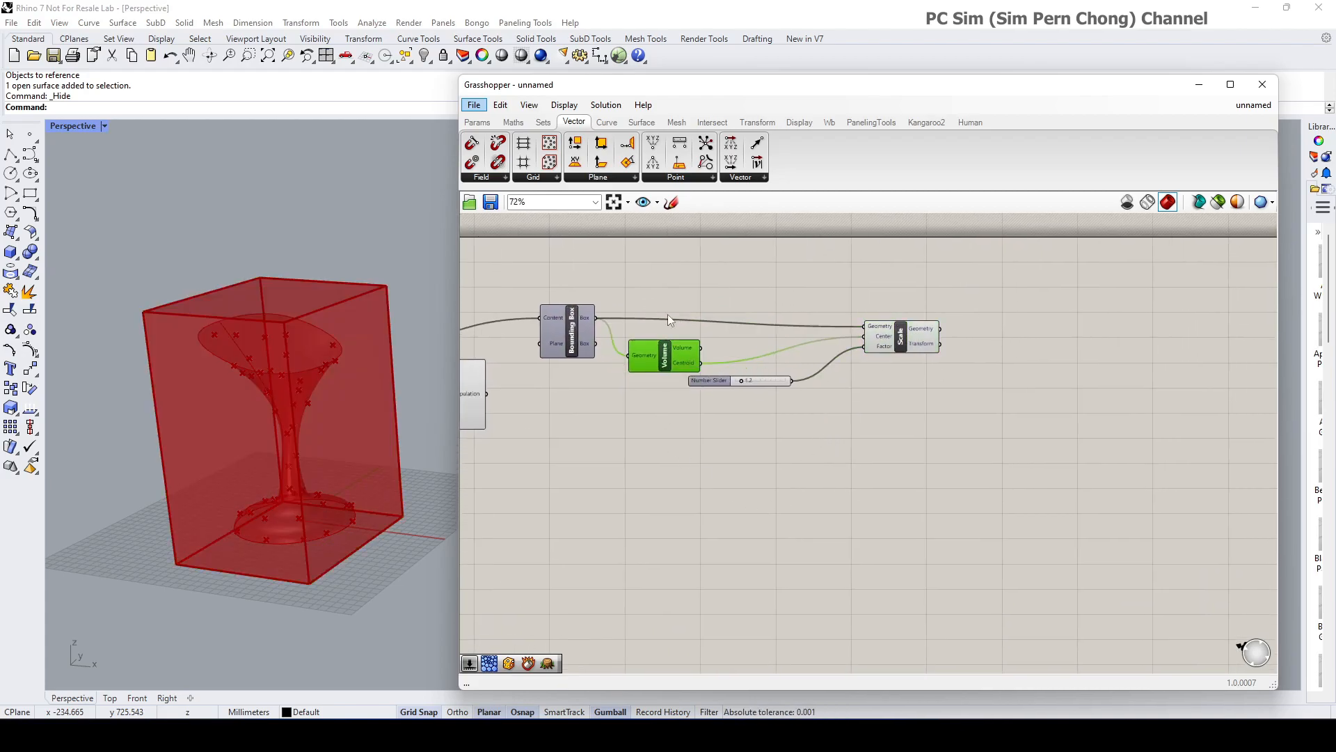
# Add a Voronoi 3D component and connect Populate Geometry's Population output to its Points input
pyautogui.click(678, 123)
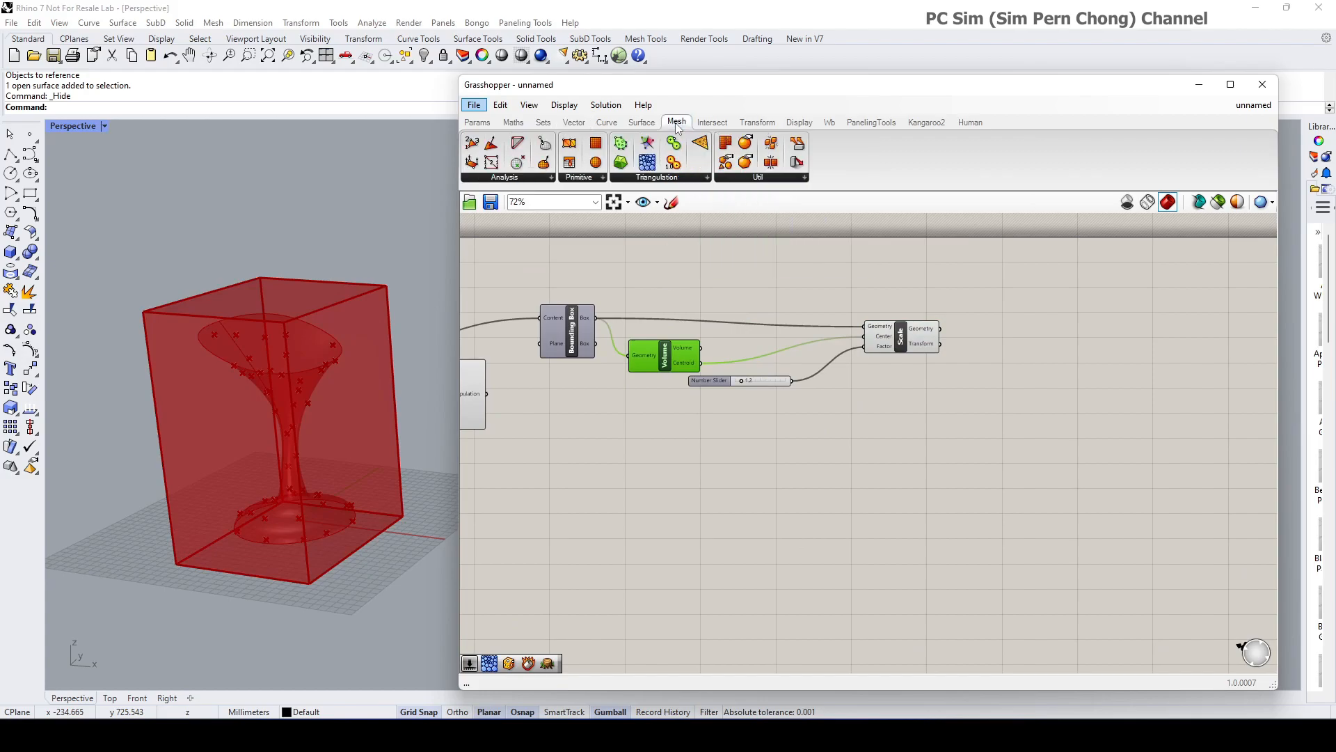
pyautogui.click(640, 177)
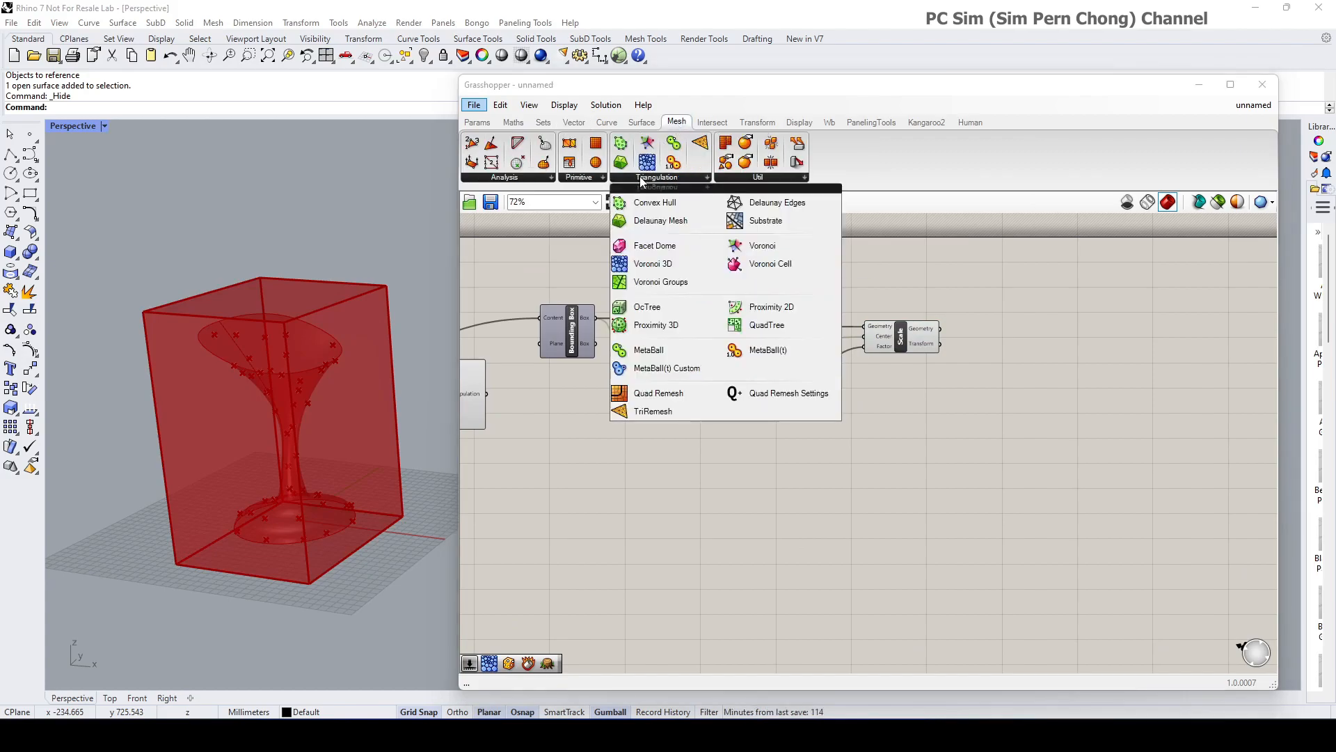
pyautogui.click(656, 264)
pyautogui.click(704, 482)
pyautogui.moveTo(527, 403); pyautogui.dragTo(602, 404, button='right')
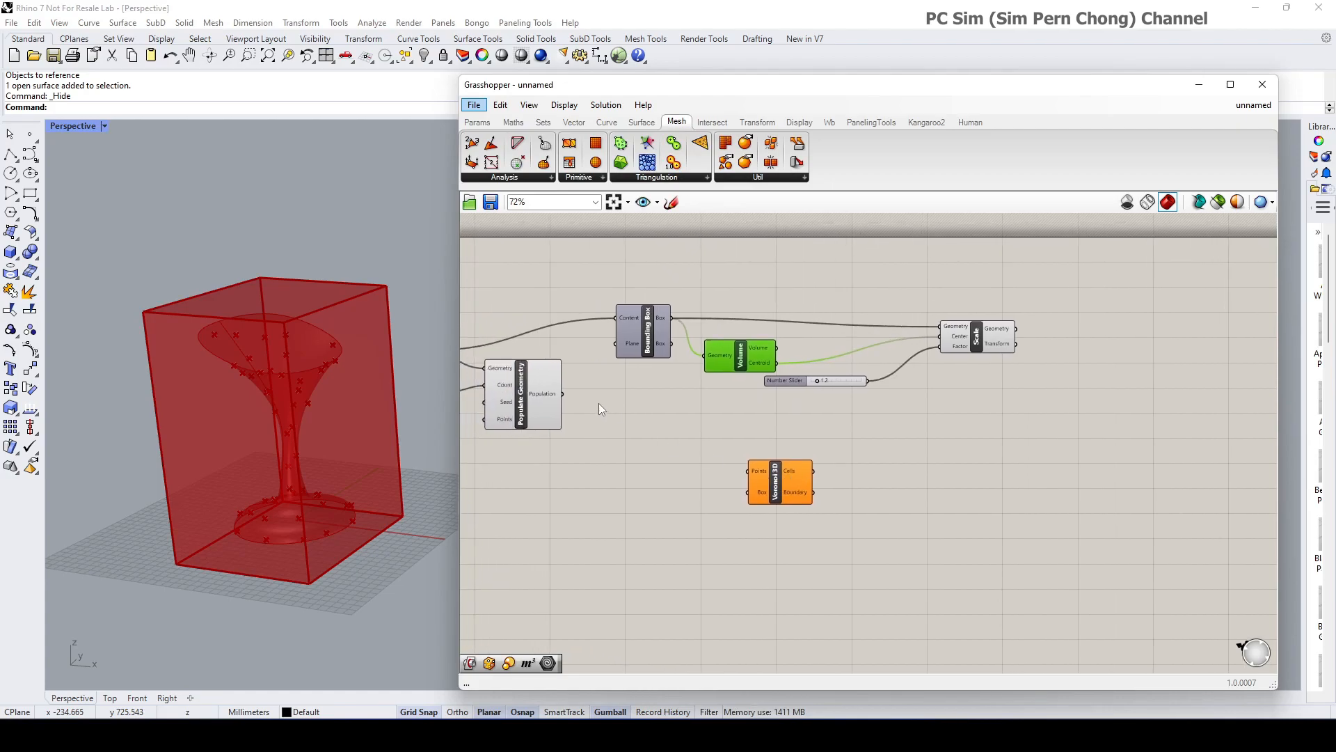
pyautogui.moveTo(564, 395); pyautogui.dragTo(992, 507)
# Connect Scale's Geometry output to the Box input of Voronoi 3D and tidy the placement of both components
pyautogui.moveTo(1016, 328); pyautogui.dragTo(990, 518)
pyautogui.moveTo(920, 469); pyautogui.dragTo(538, 437, button='right')
pyautogui.moveTo(593, 319); pyautogui.dragTo(565, 331)
pyautogui.moveTo(608, 491); pyautogui.dragTo(705, 487)
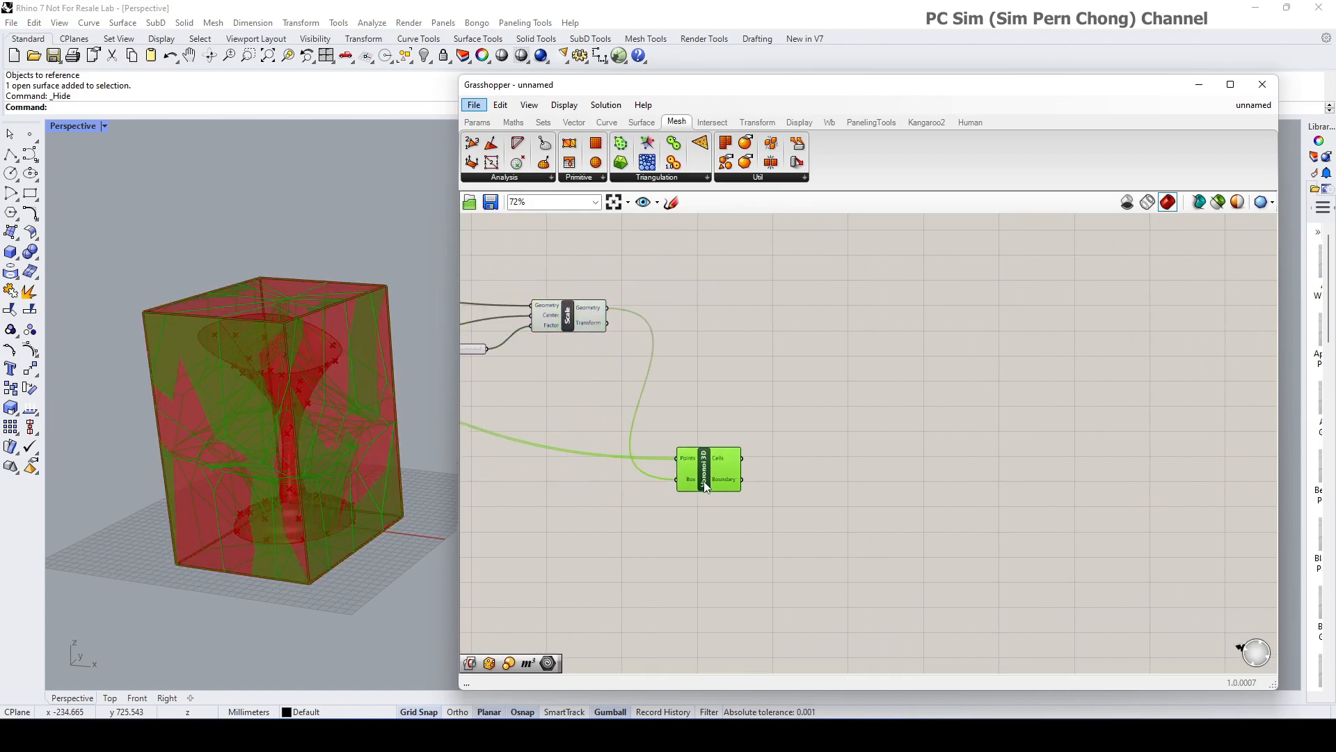
pyautogui.scroll(2, 717, 466)
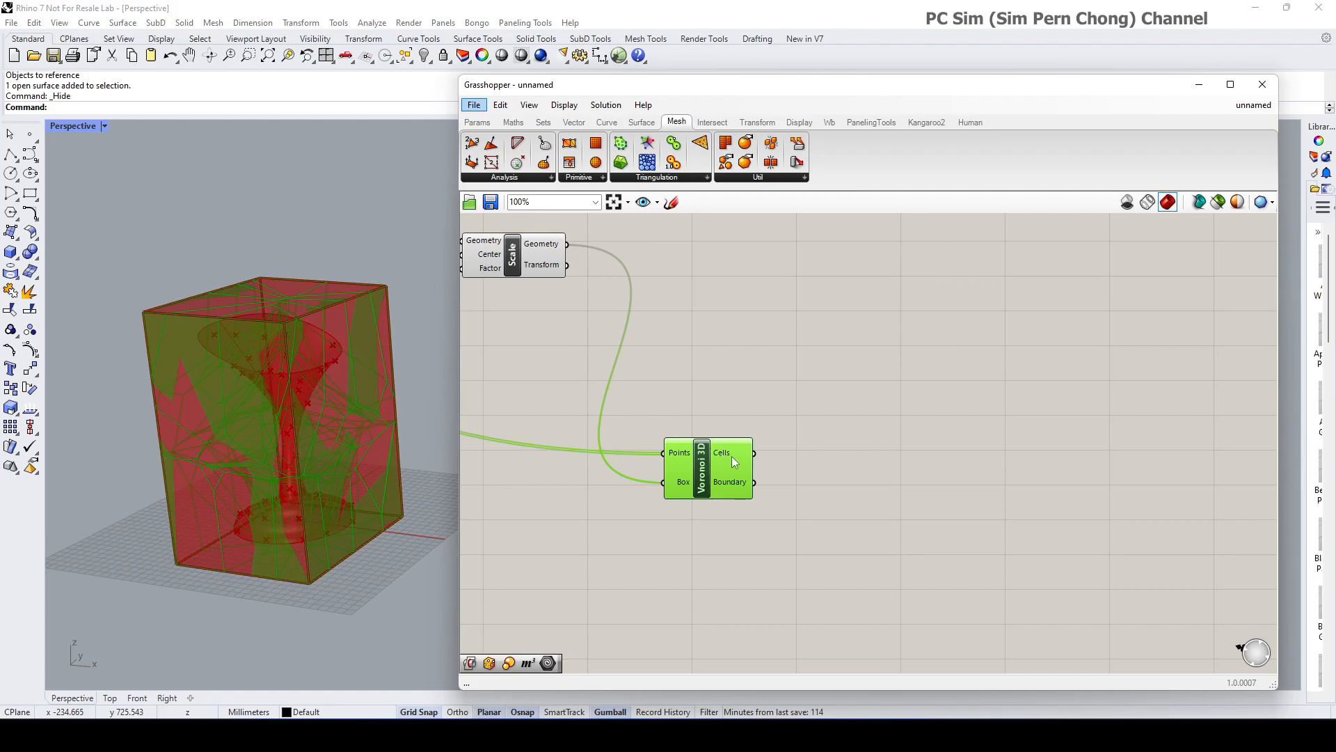
pyautogui.moveTo(734, 460)
pyautogui.moveTo(678, 382); pyautogui.dragTo(600, 380, button='right')
pyautogui.click(684, 377)
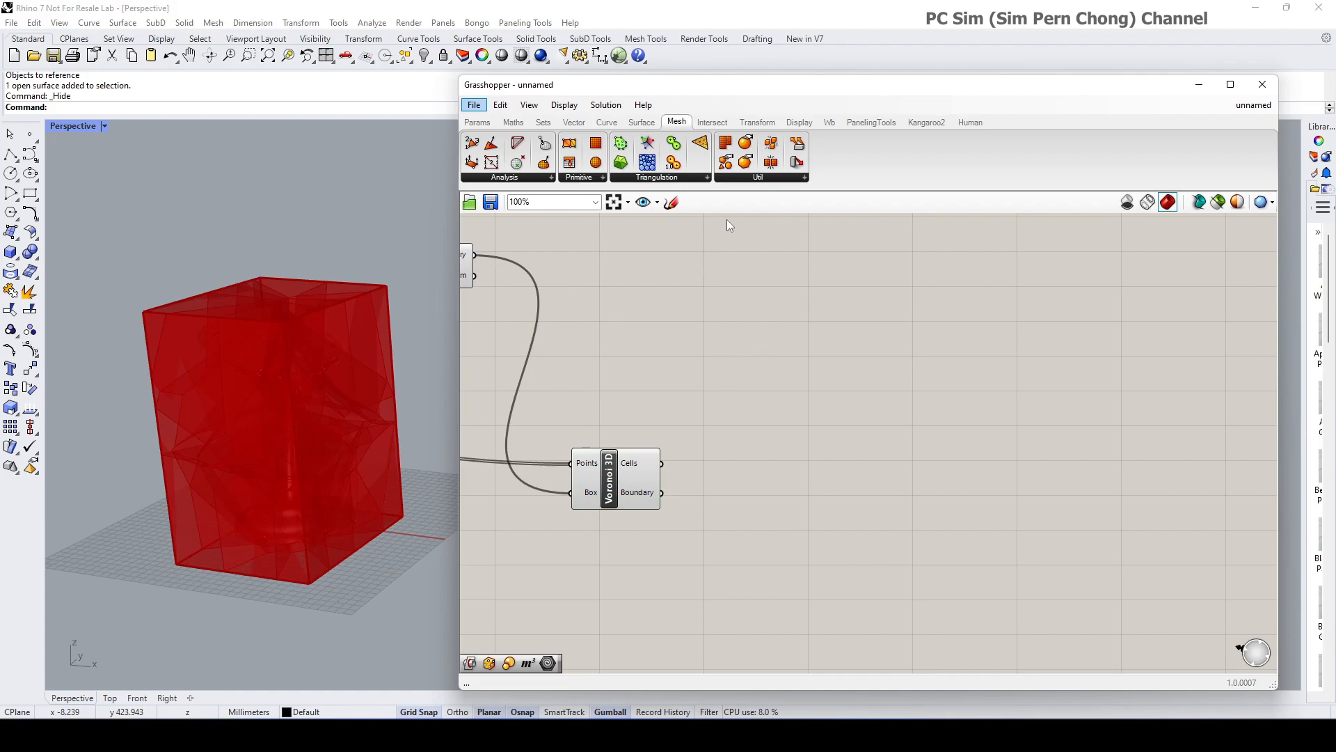
# Add a Brep | Brep intersection component to the canvas and place it beyond the Voronoi 3D component
pyautogui.click(712, 122)
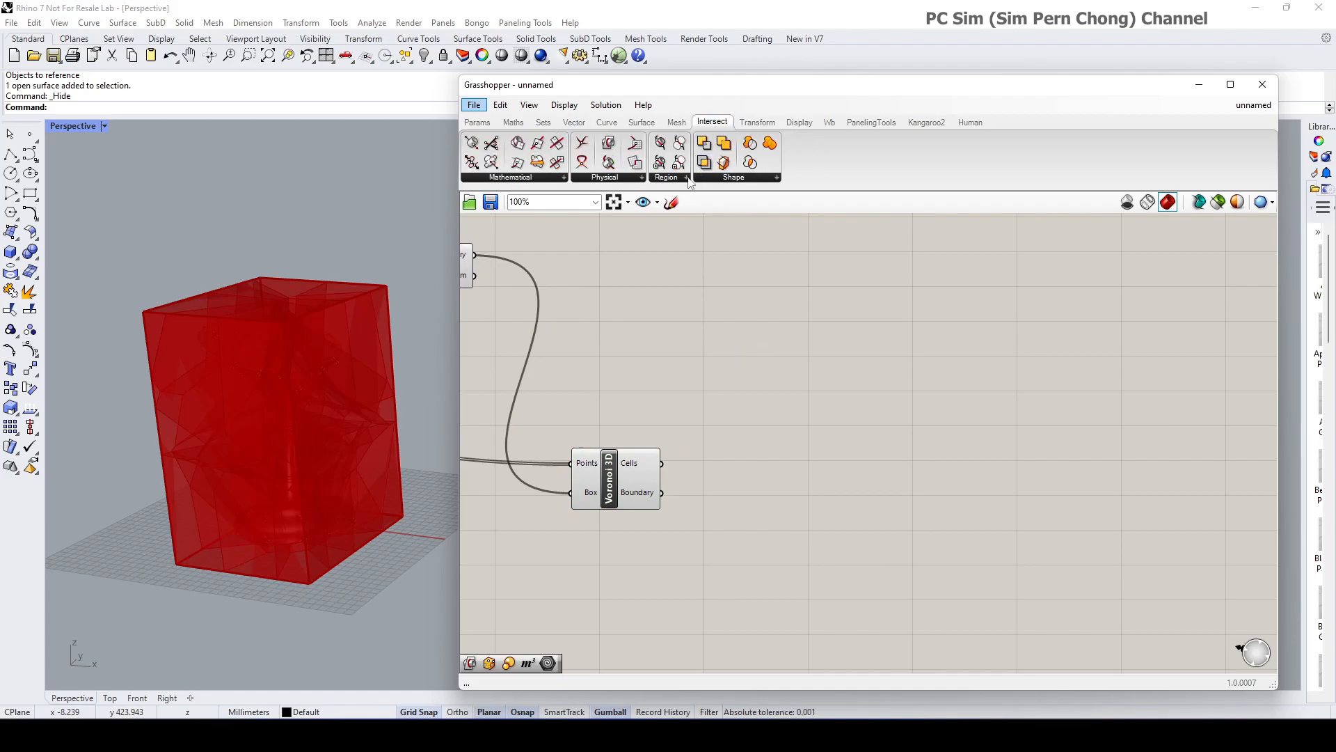
pyautogui.click(621, 178)
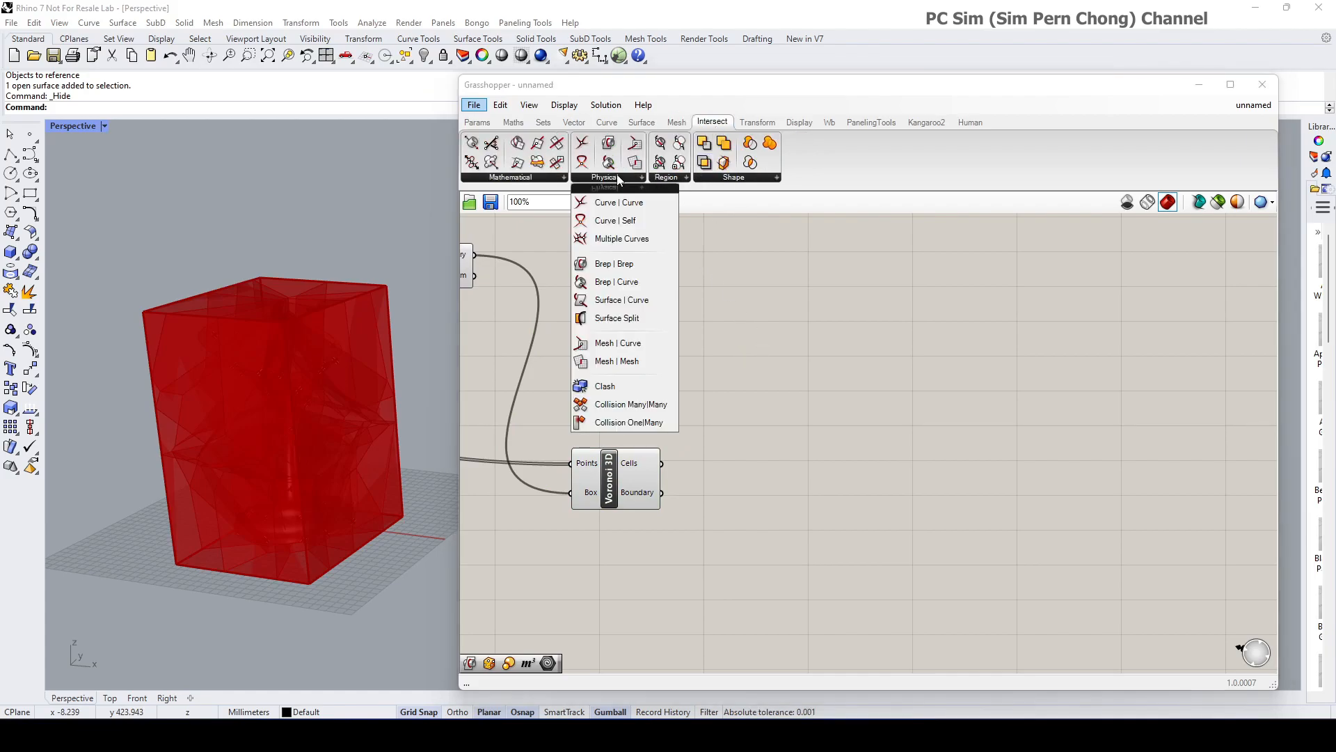
pyautogui.click(609, 264)
pyautogui.click(807, 410)
pyautogui.scroll(3, 808, 414)
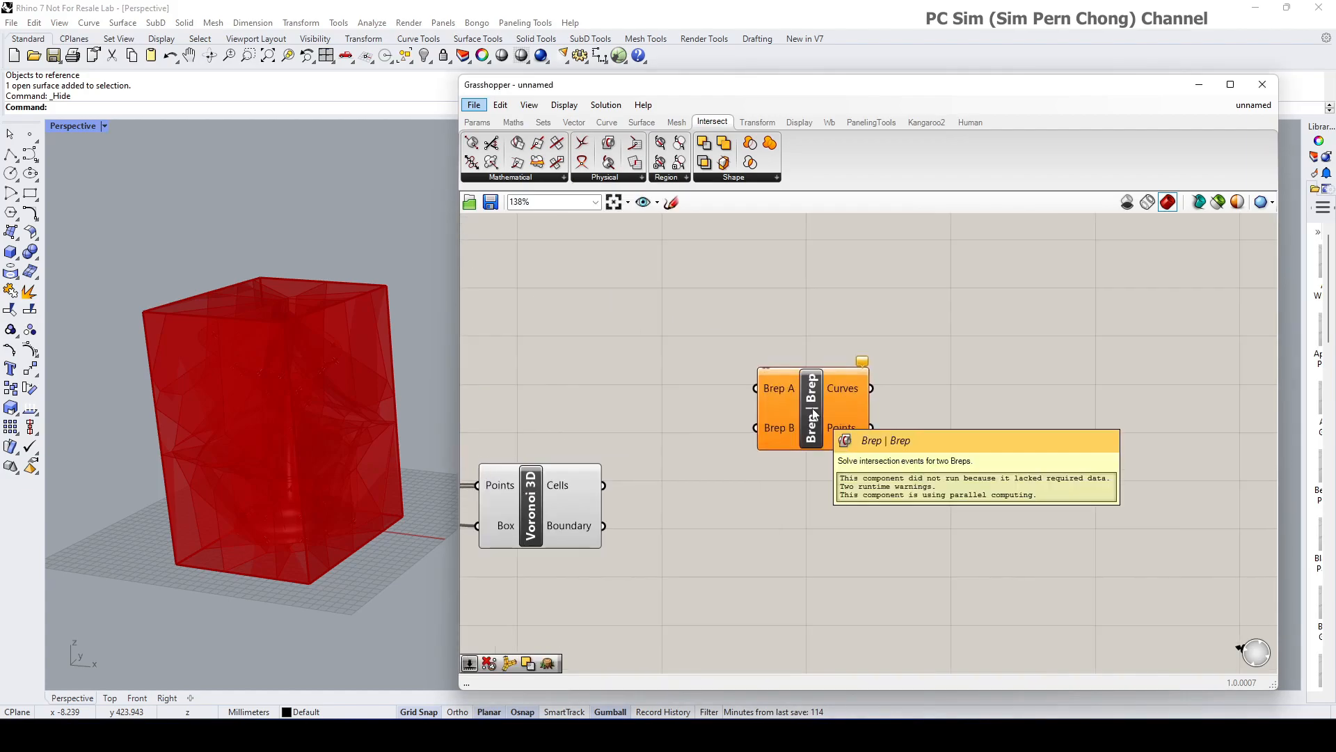
pyautogui.moveTo(804, 418); pyautogui.dragTo(755, 428)
pyautogui.moveTo(757, 419); pyautogui.dragTo(846, 373, button='right')
pyautogui.moveTo(846, 373); pyautogui.dragTo(897, 393)
# Connect the Cells output of Voronoi 3D to the Brep B input of Brep | Brep
pyautogui.scroll(-1, 861, 382)
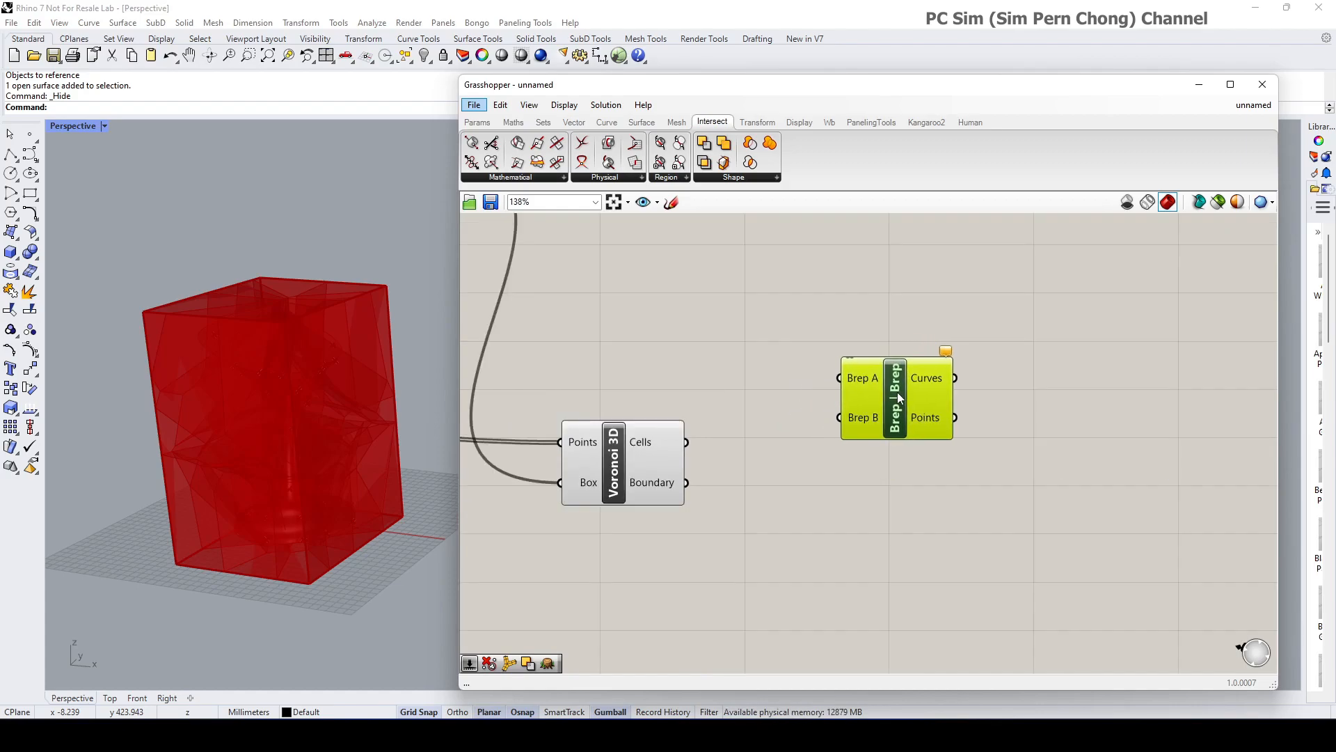
pyautogui.scroll(-1, 836, 394)
pyautogui.moveTo(836, 393); pyautogui.dragTo(834, 412, button='right')
pyautogui.moveTo(709, 454); pyautogui.dragTo(838, 434)
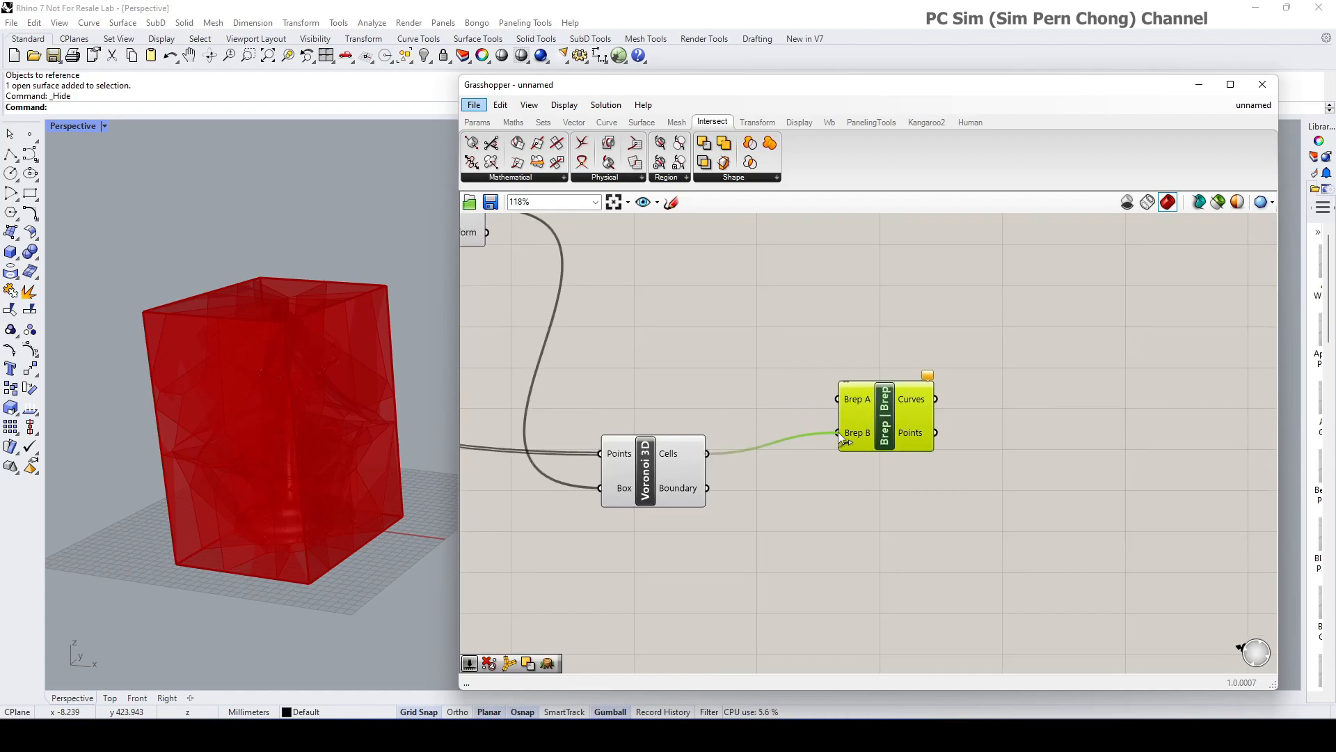
# Move the Geometry parameter higher and insert a relay on its wire to Bounding Box, positioned above the other components
pyautogui.moveTo(859, 409); pyautogui.dragTo(919, 437, button='right')
pyautogui.scroll(-3, 898, 420)
pyautogui.moveTo(771, 378); pyautogui.dragTo(1005, 376, button='right')
pyautogui.moveTo(763, 312); pyautogui.dragTo(956, 317, button='right')
pyautogui.moveTo(531, 320); pyautogui.dragTo(534, 273)
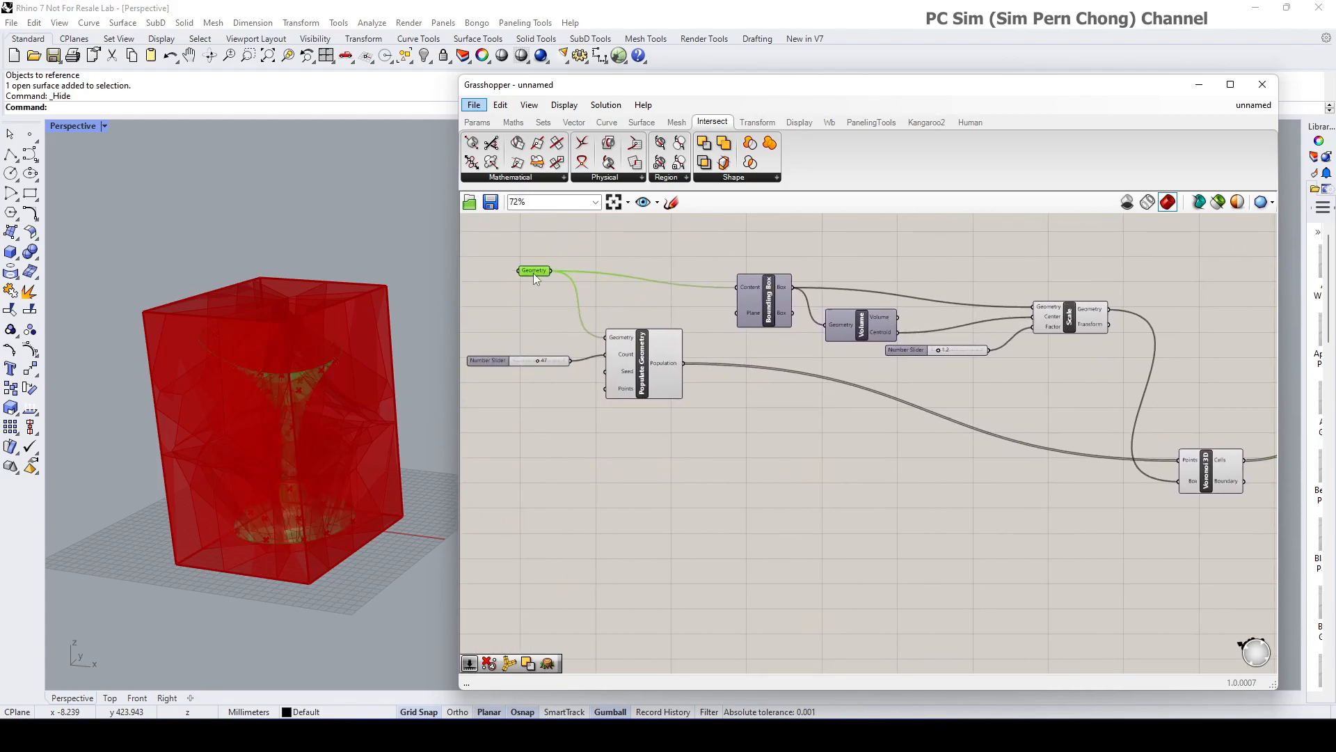
pyautogui.doubleClick(657, 281)
pyautogui.moveTo(644, 278); pyautogui.dragTo(579, 282, button='right')
pyautogui.moveTo(596, 286); pyautogui.dragTo(611, 252)
# Connect the relay carrying the goblet geometry to the Brep A input of Brep | Brep
pyautogui.moveTo(722, 271); pyautogui.dragTo(579, 291, button='right')
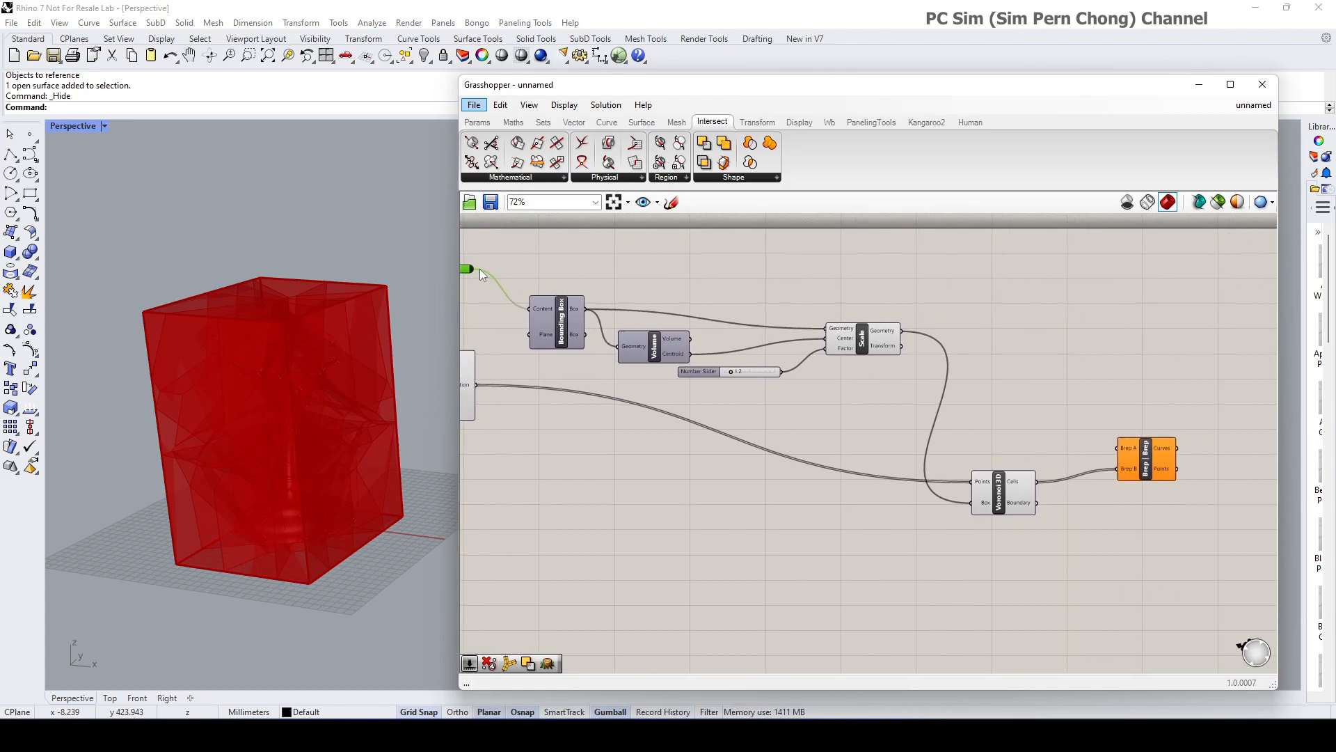
pyautogui.moveTo(473, 268); pyautogui.dragTo(1121, 449)
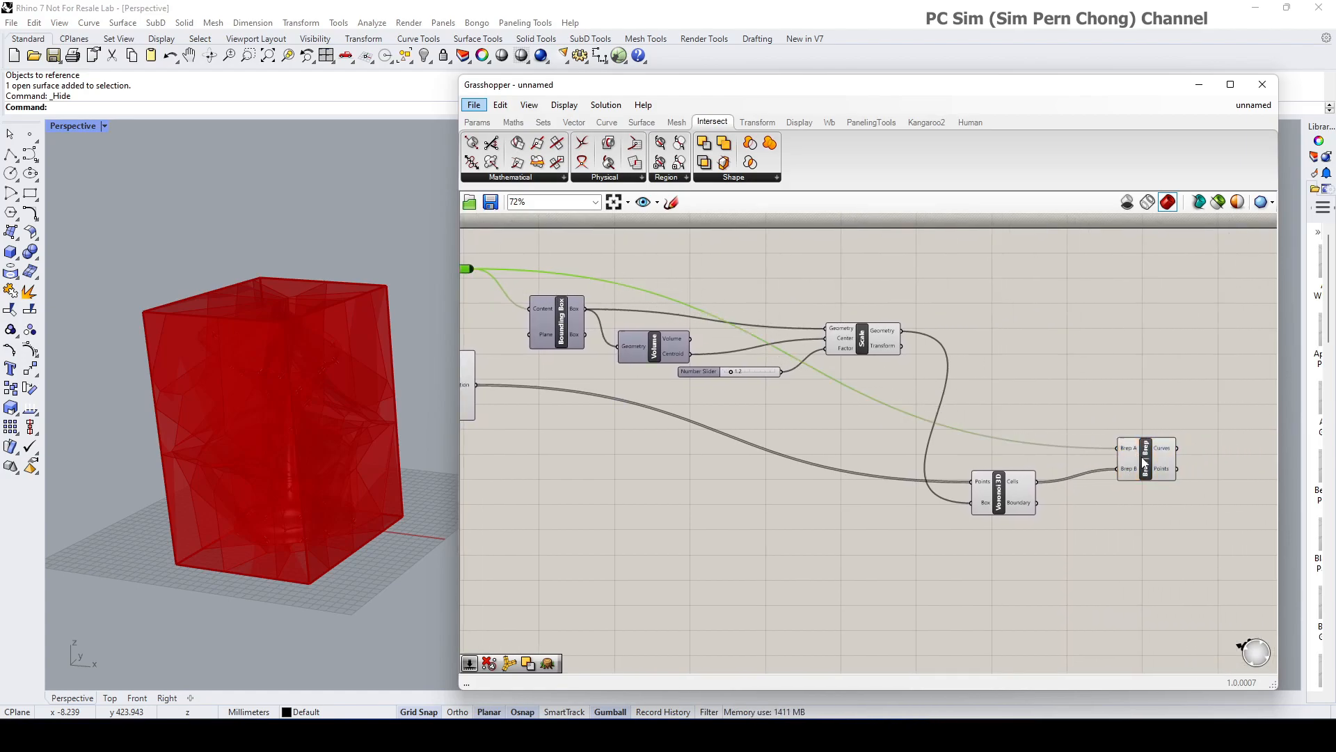
pyautogui.click(1144, 462)
# Turn off the preview of every component except Brep | Brep and inspect the intersection curves
pyautogui.scroll(-3, 727, 421)
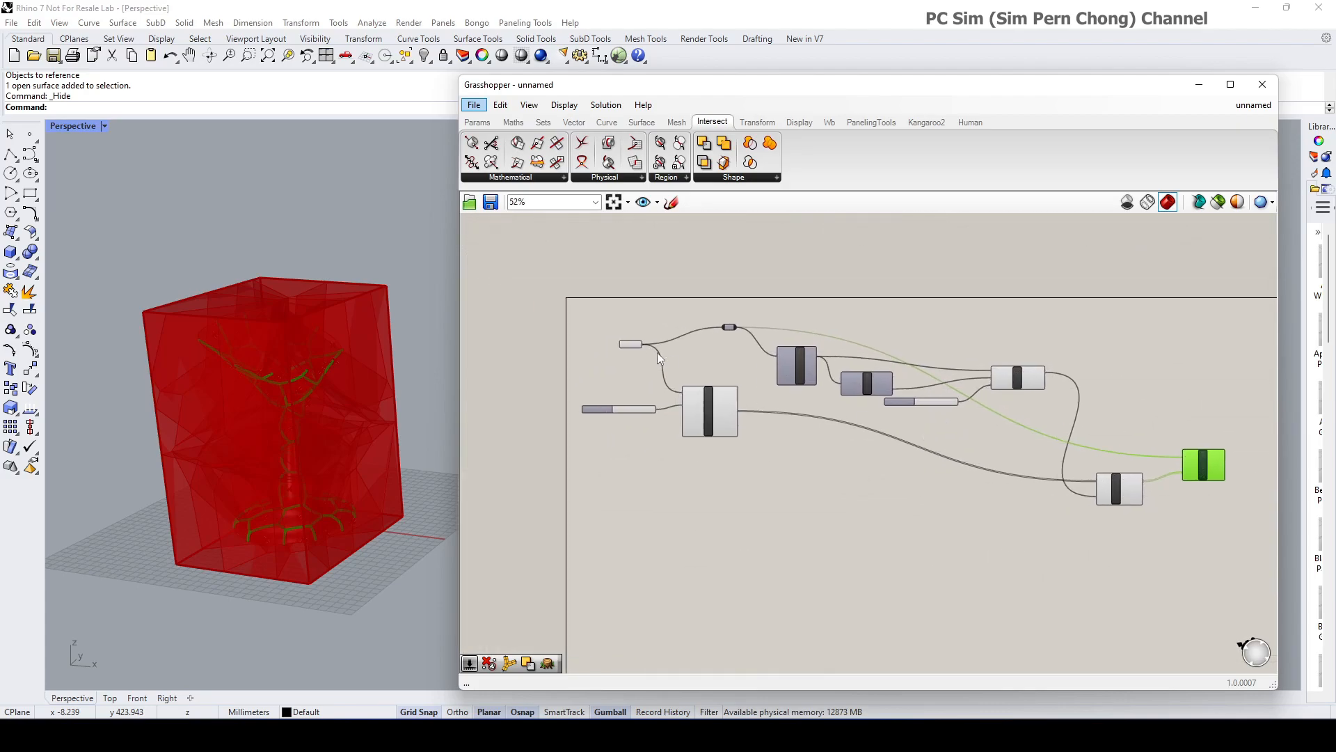
pyautogui.moveTo(569, 310); pyautogui.dragTo(1138, 554)
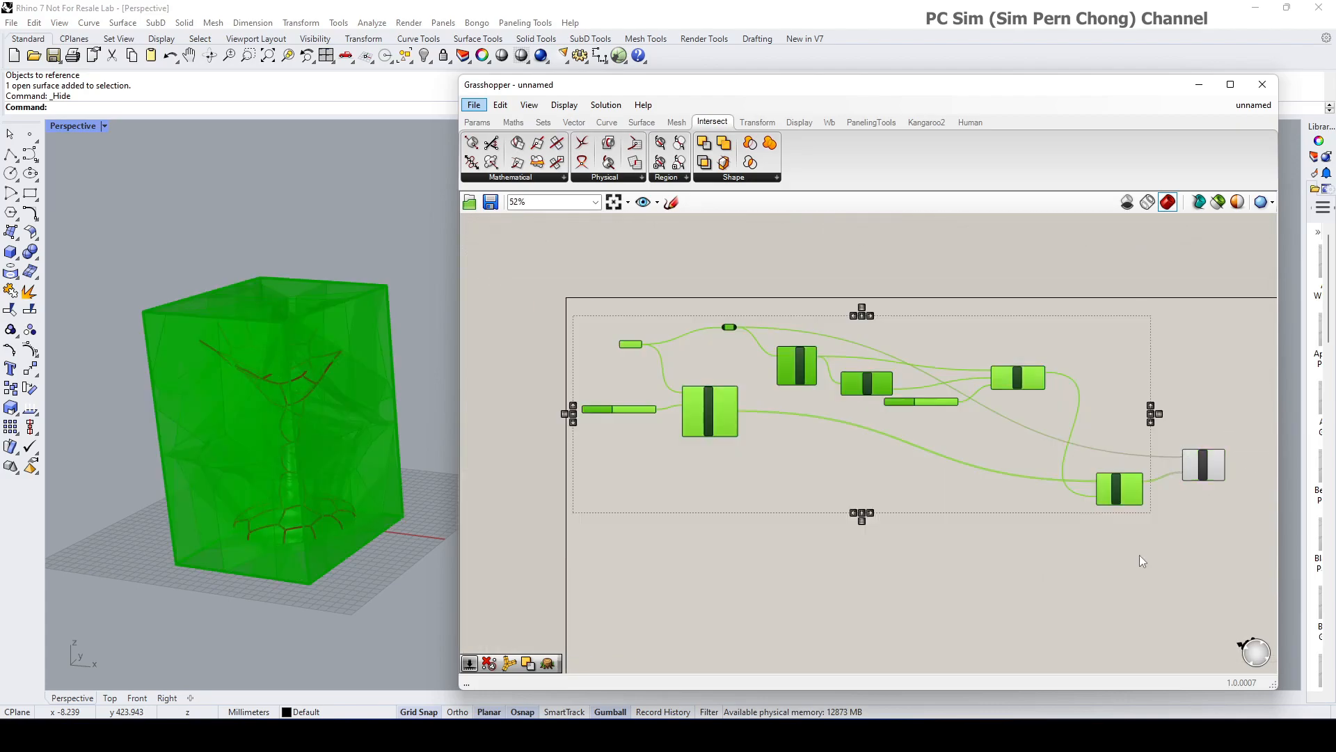
pyautogui.middleClick(975, 445)
pyautogui.click(1021, 401)
pyautogui.moveTo(944, 438); pyautogui.dragTo(850, 442, button='right')
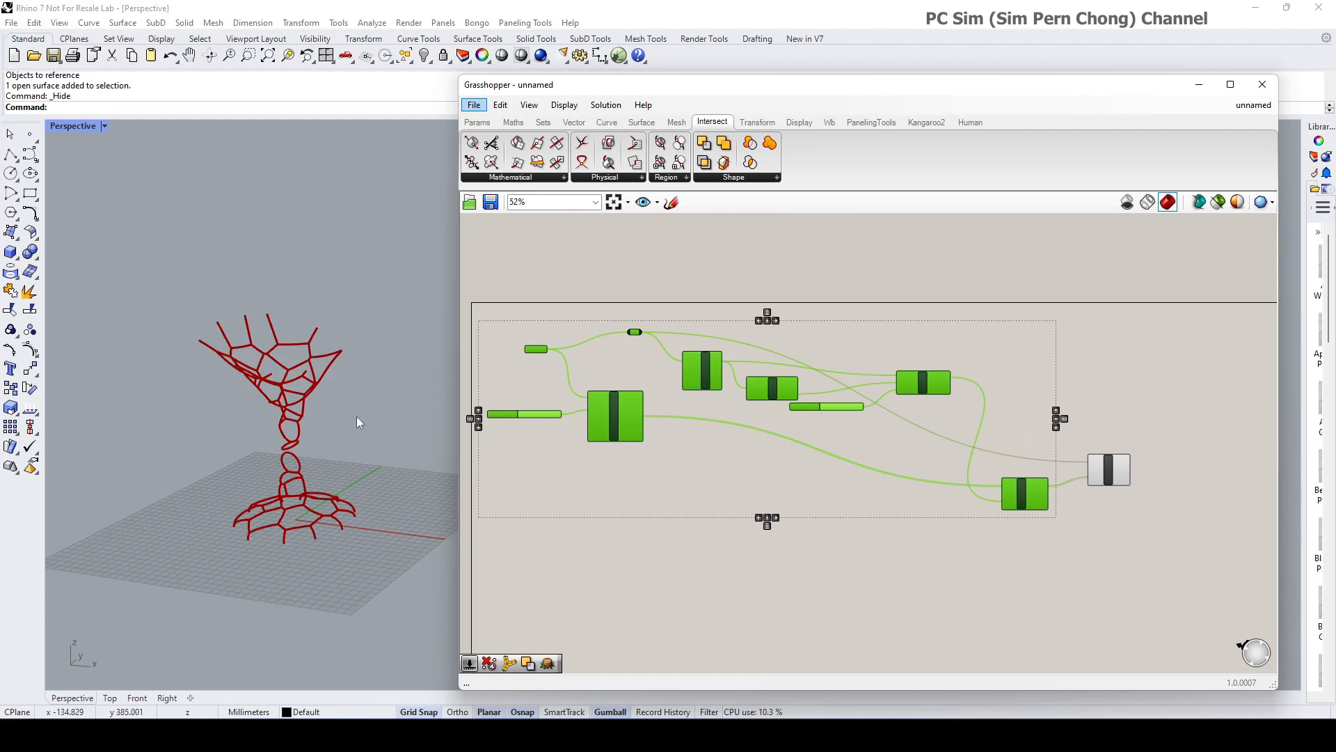
pyautogui.moveTo(295, 398); pyautogui.dragTo(271, 421, button='right')
pyautogui.scroll(3, 272, 421)
pyautogui.scroll(4, 277, 431)
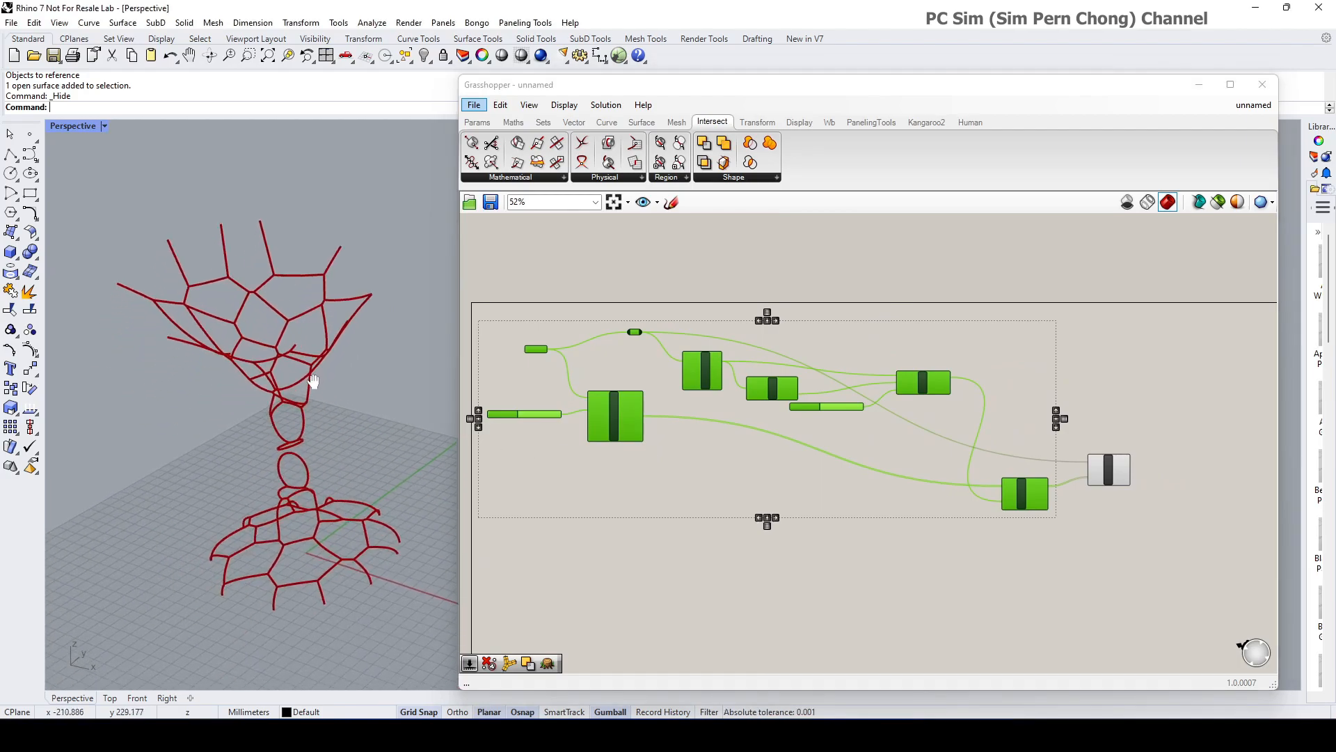
pyautogui.scroll(2, 307, 375)
pyautogui.moveTo(318, 428); pyautogui.dragTo(301, 480, button='right')
# Make room for another slider by moving the Count slider slightly up and Populate Geometry farther right
pyautogui.moveTo(535, 451); pyautogui.dragTo(655, 465, button='right')
pyautogui.click(649, 462)
pyautogui.scroll(3, 647, 457)
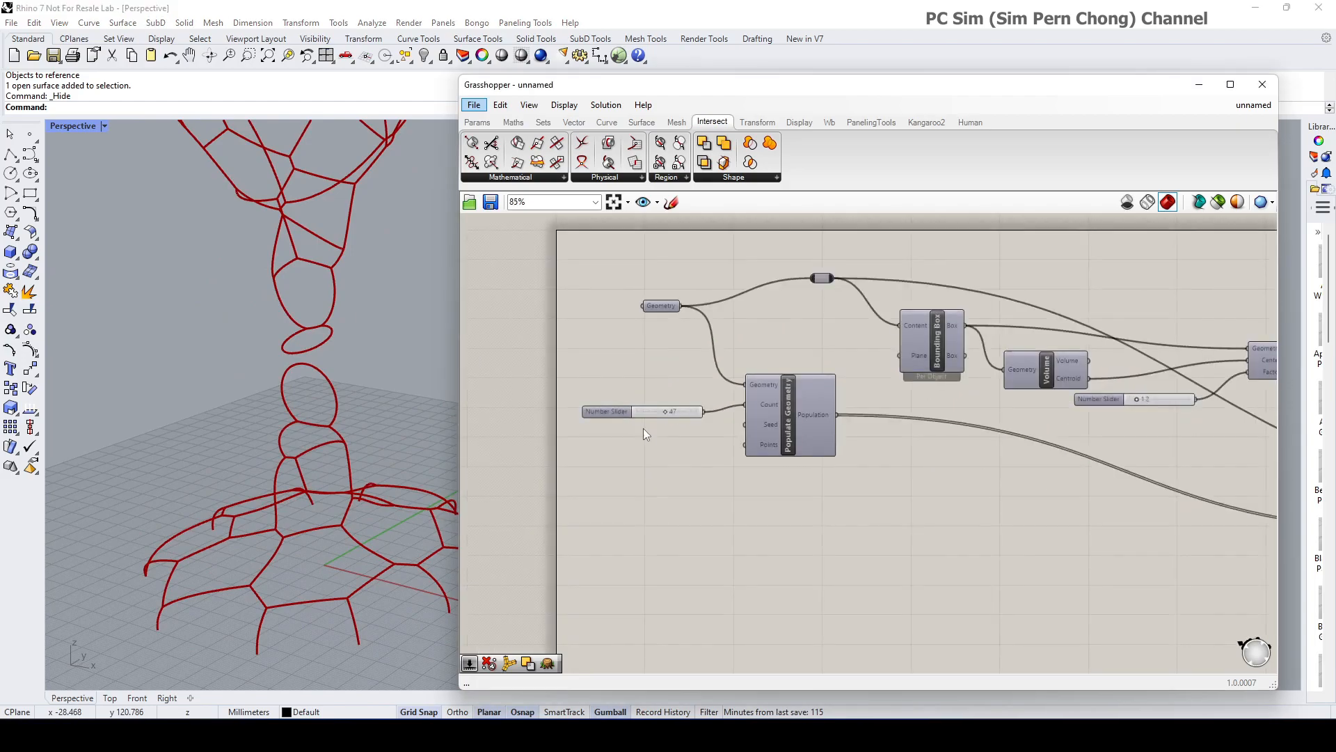
pyautogui.moveTo(628, 414); pyautogui.dragTo(631, 401)
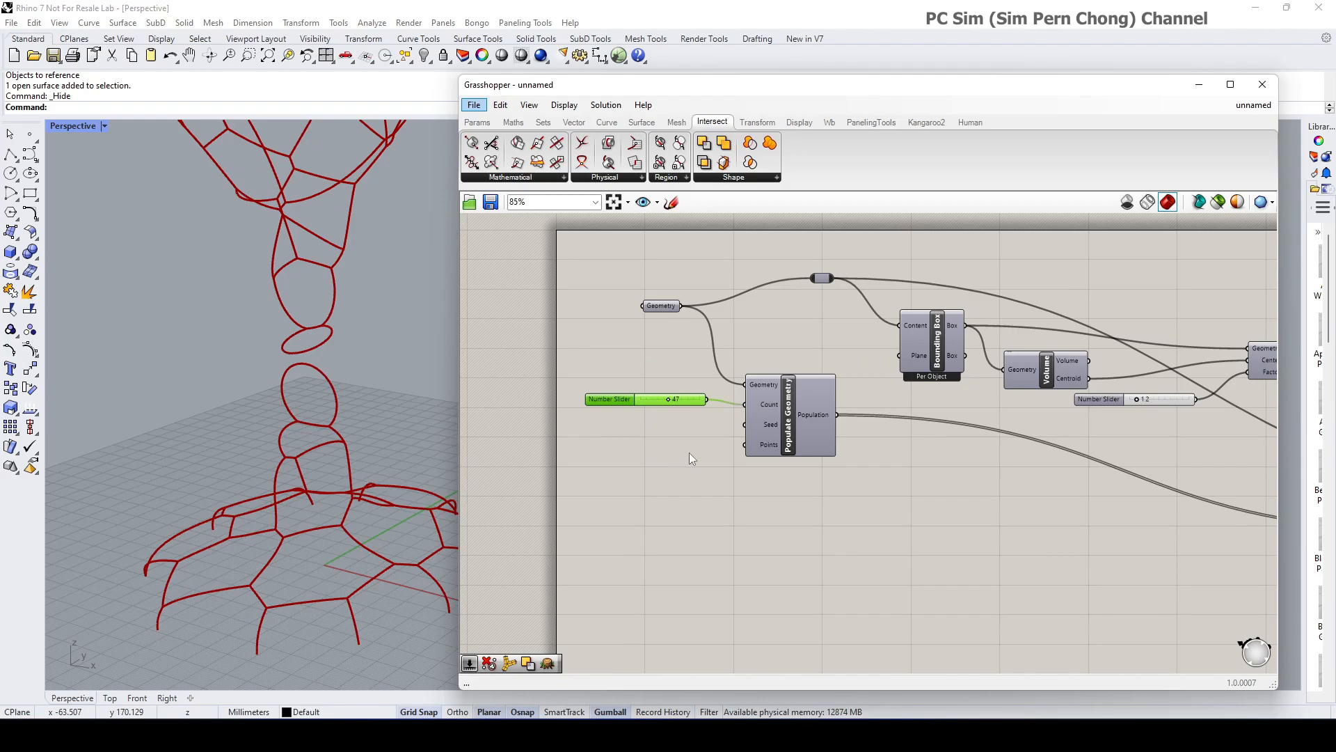
pyautogui.moveTo(797, 434); pyautogui.dragTo(837, 438)
# Create a number slider with the value 12 and connect it to the Seed input of Populate Geometry
pyautogui.doubleClick(633, 445)
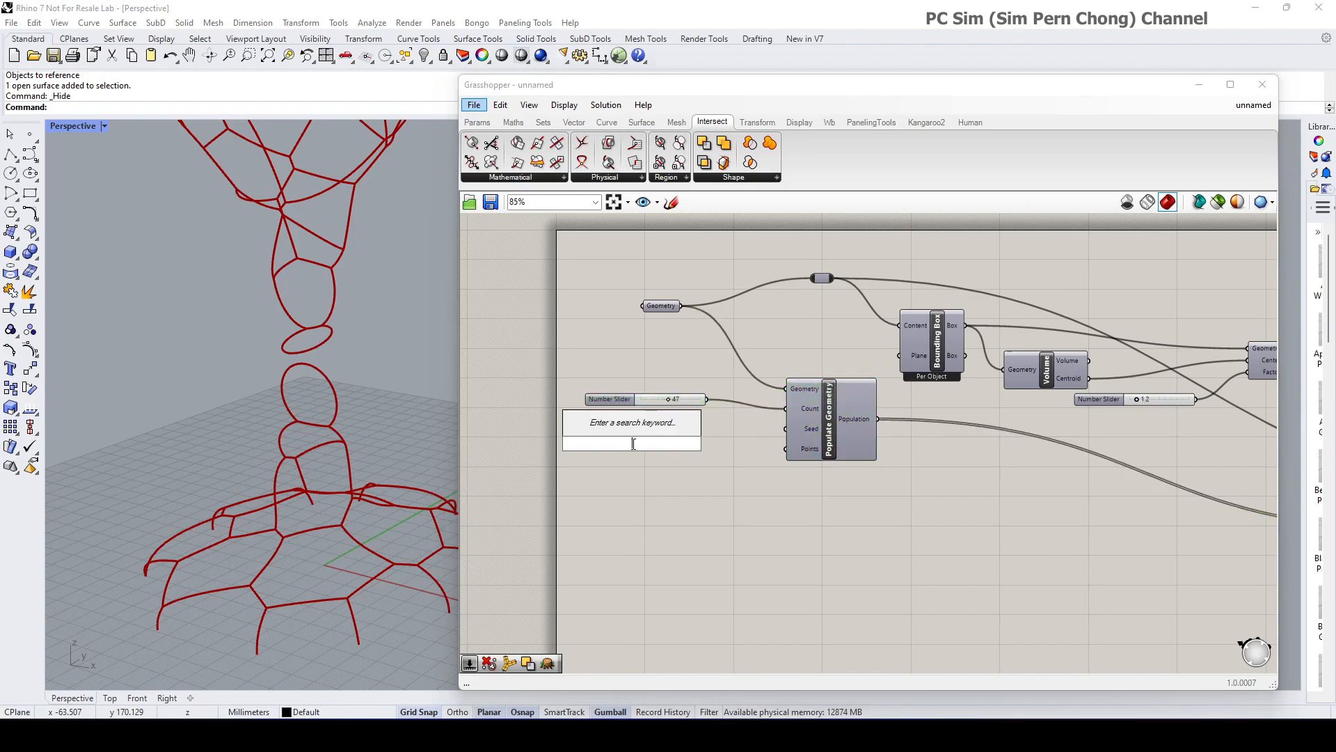
pyautogui.doubleClick(645, 444)
pyautogui.write('12')
pyautogui.press('Return')
pyautogui.moveTo(708, 444); pyautogui.dragTo(785, 429)
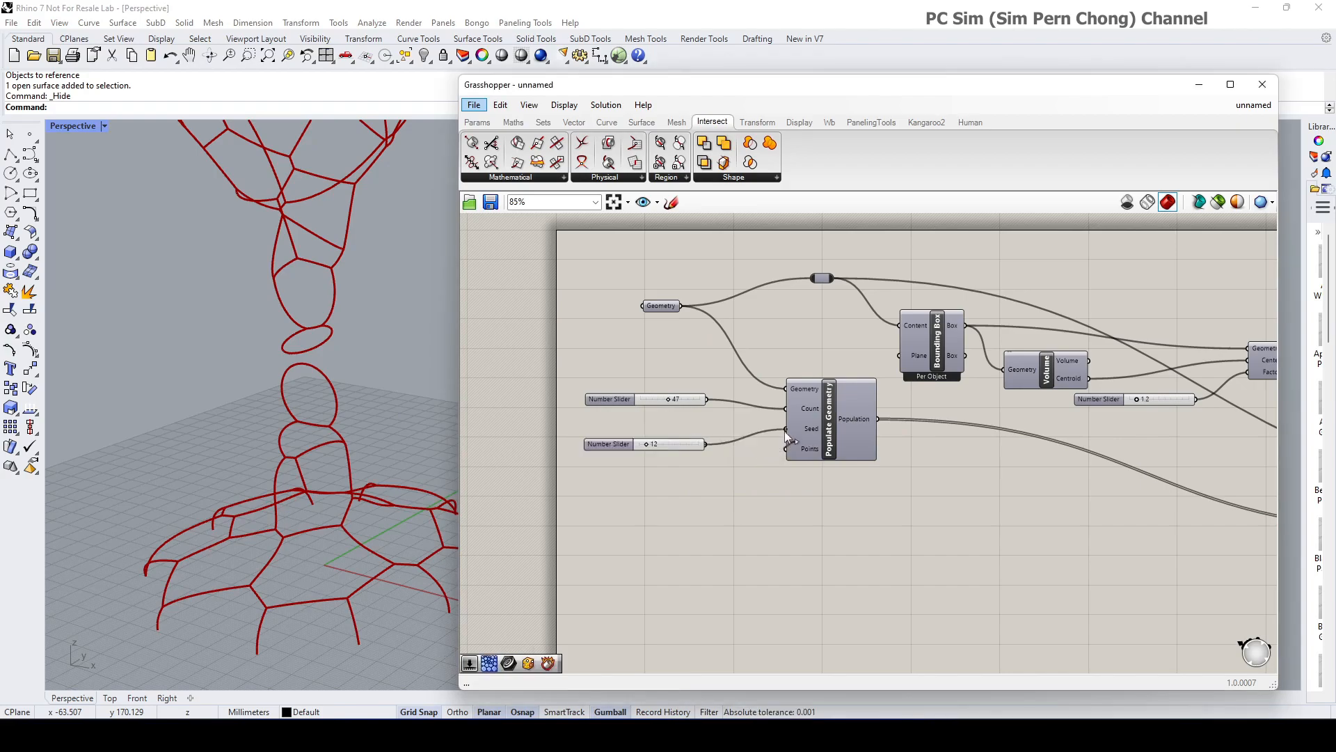
# Set the maximum of the Count slider to 200 and check its settings
pyautogui.doubleClick(667, 401)
pyautogui.doubleClick(729, 442)
pyautogui.write('400')
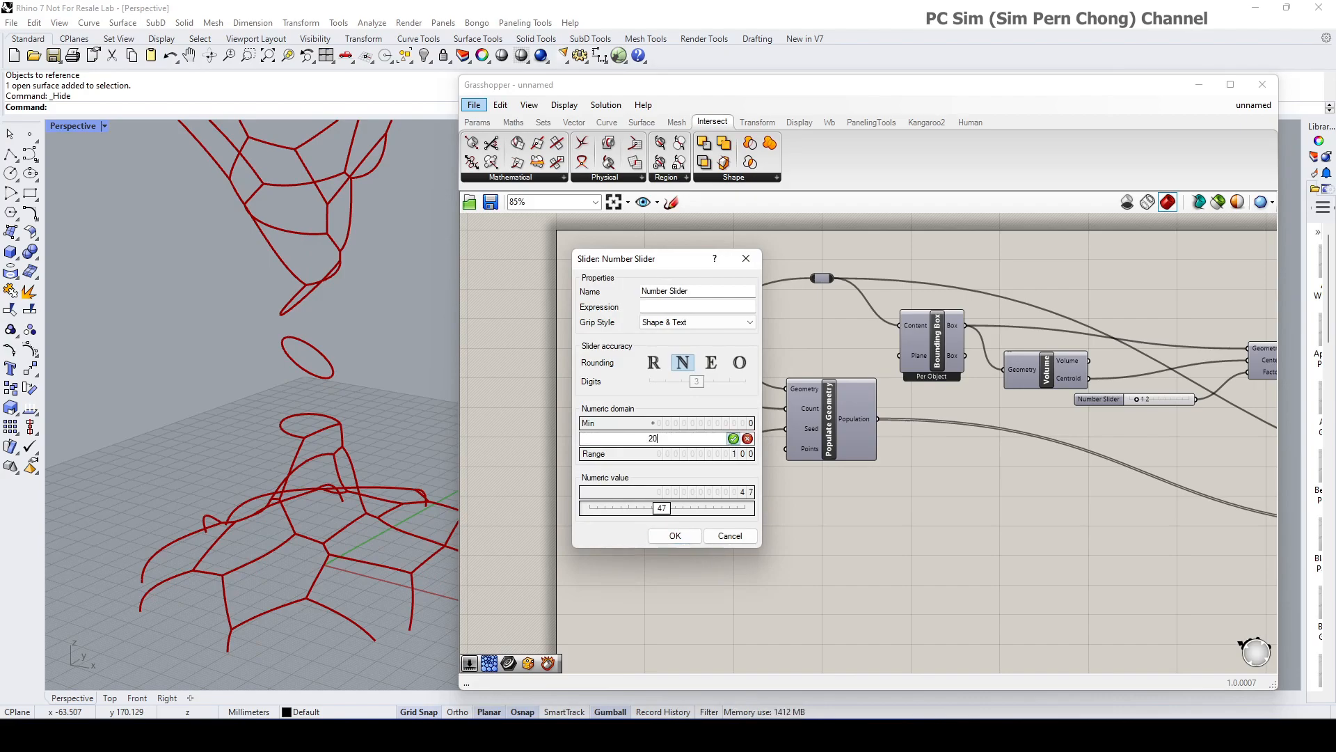
pyautogui.click(693, 537)
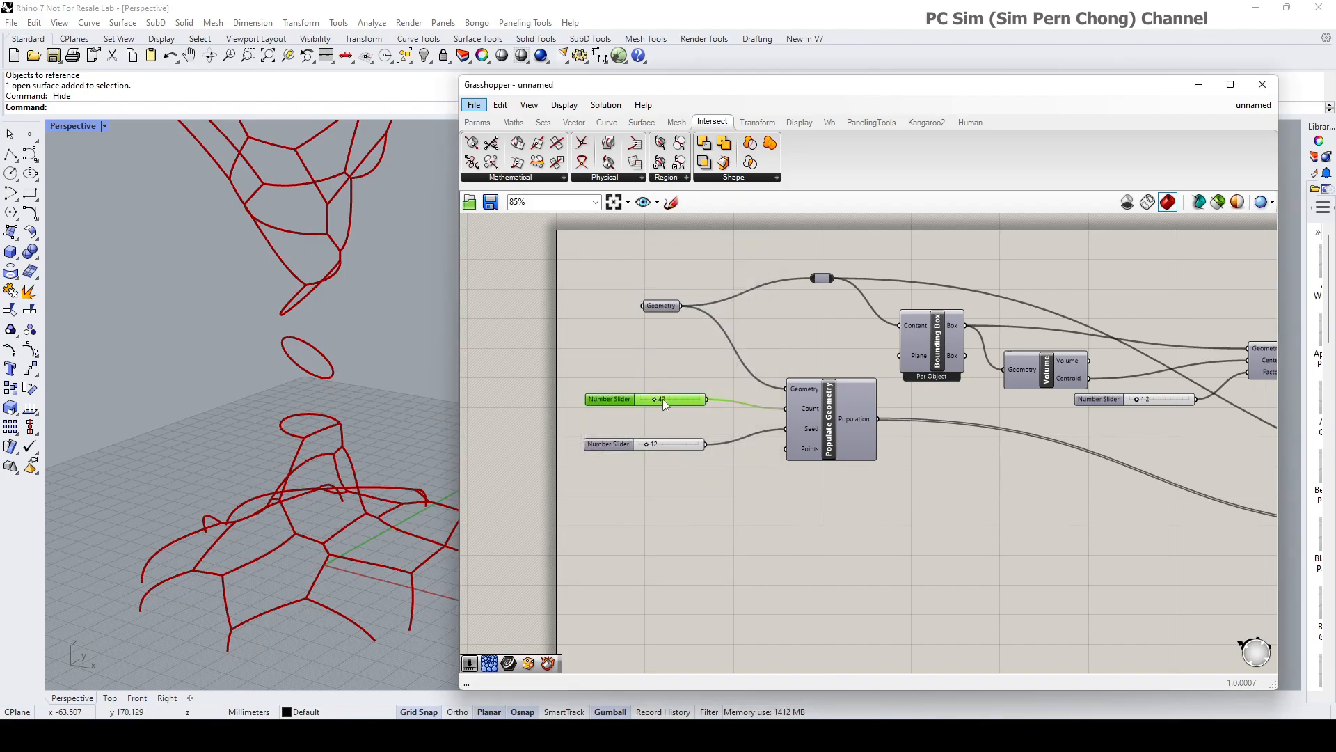
pyautogui.doubleClick(662, 399)
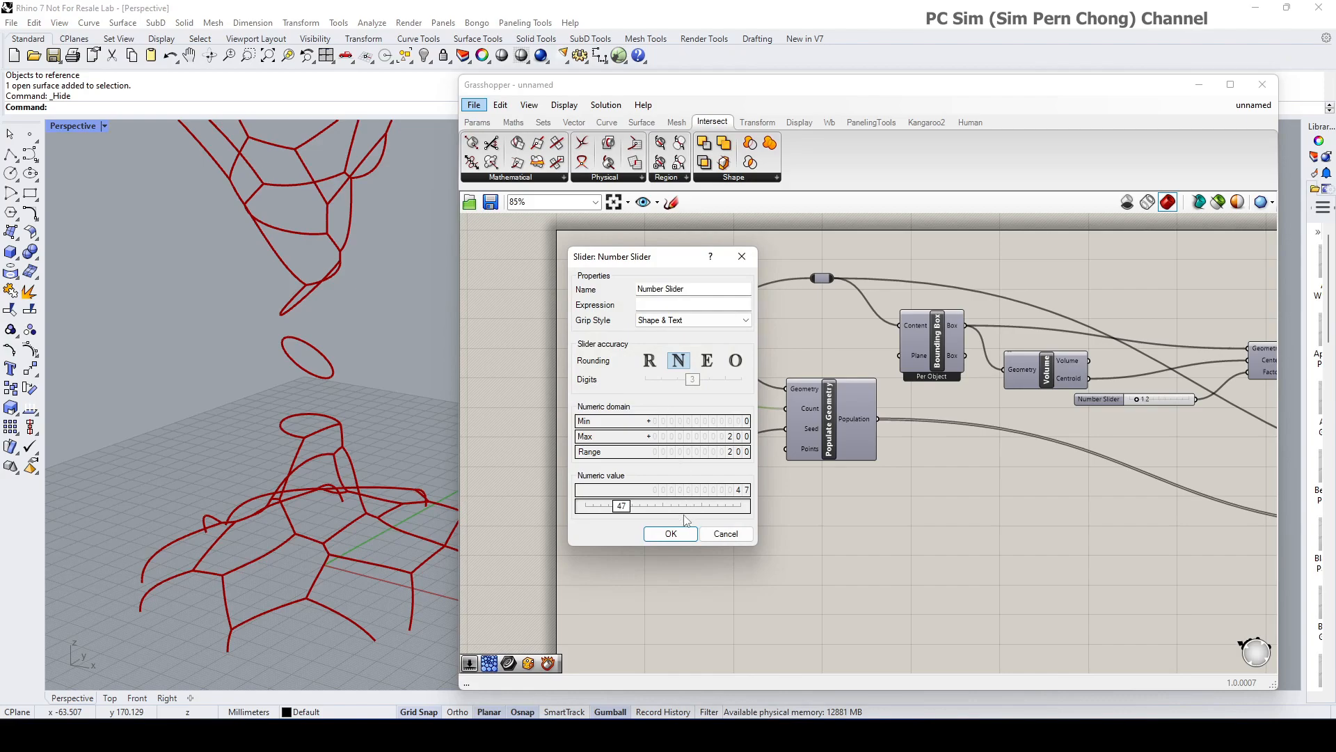
pyautogui.click(728, 535)
# Raise the point count of Populate Geometry to 119
pyautogui.moveTo(663, 398); pyautogui.dragTo(670, 398)
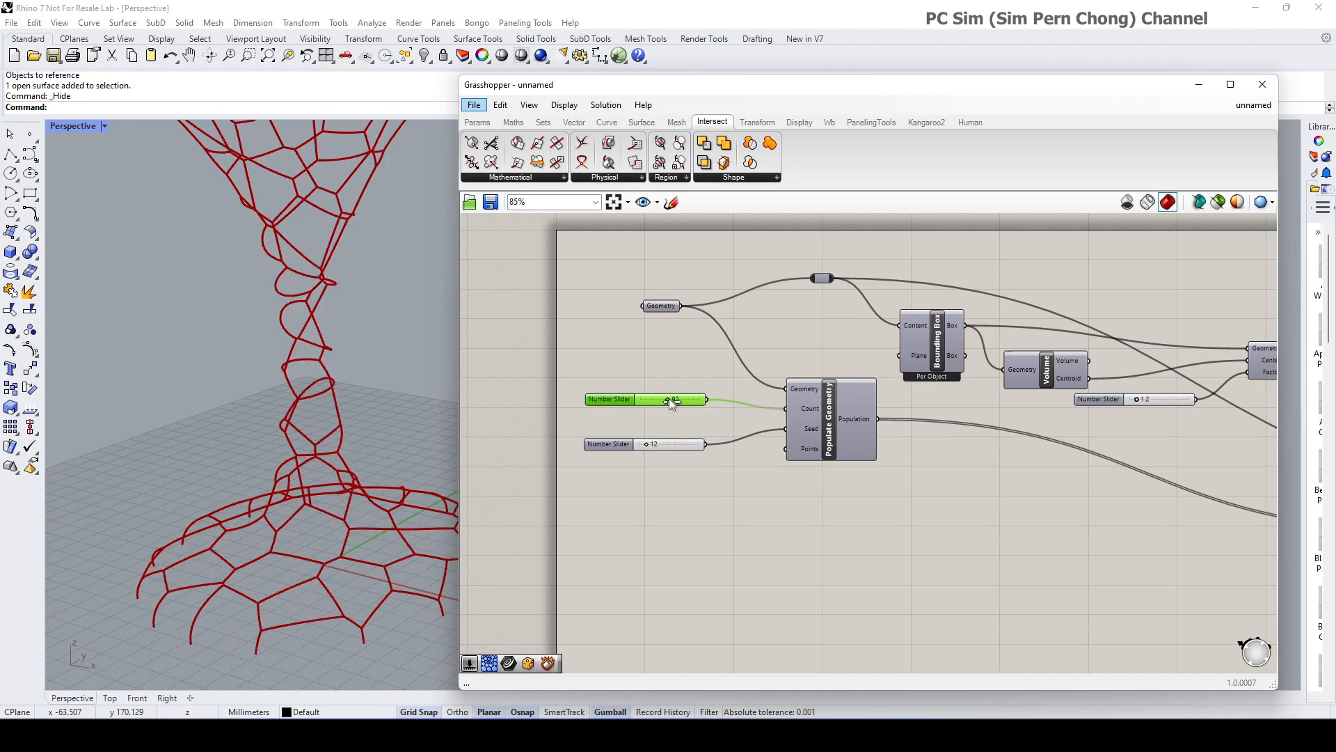
pyautogui.scroll(-5, 446, 357)
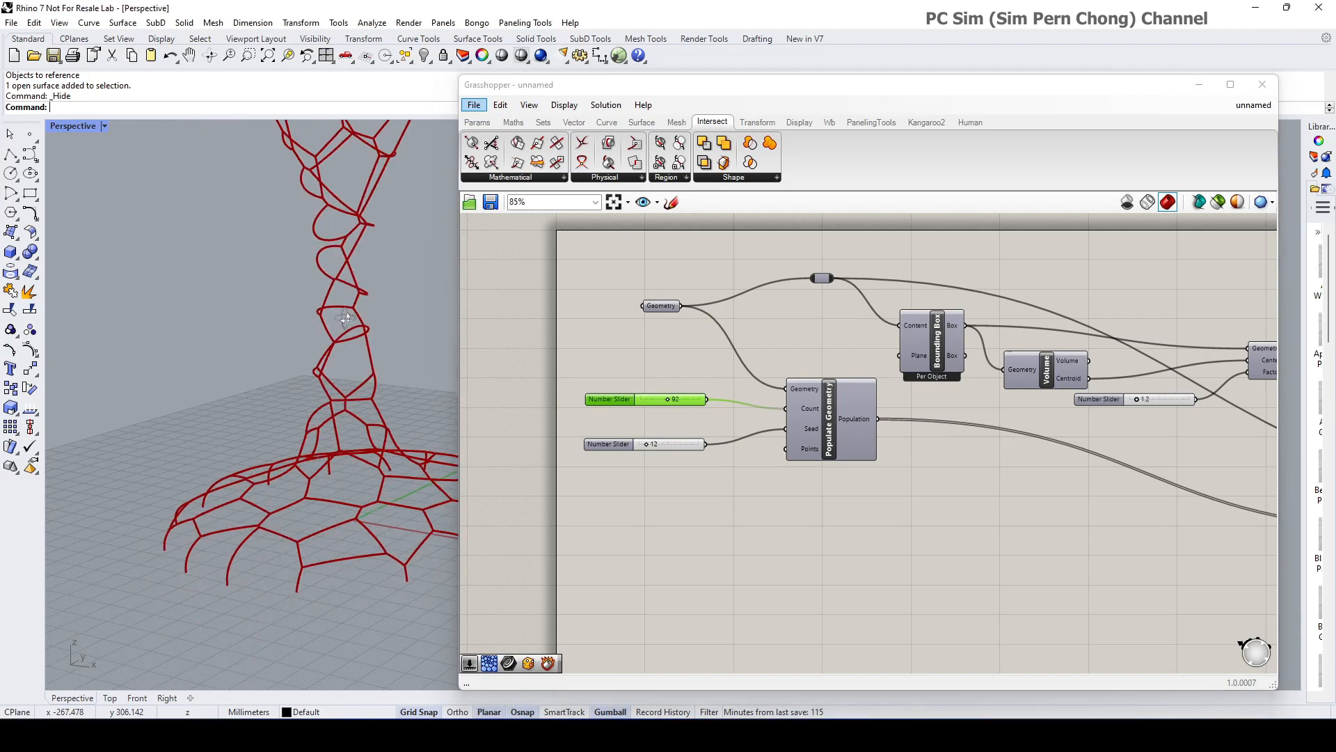
pyautogui.scroll(2, 376, 341)
pyautogui.scroll(4, 678, 388)
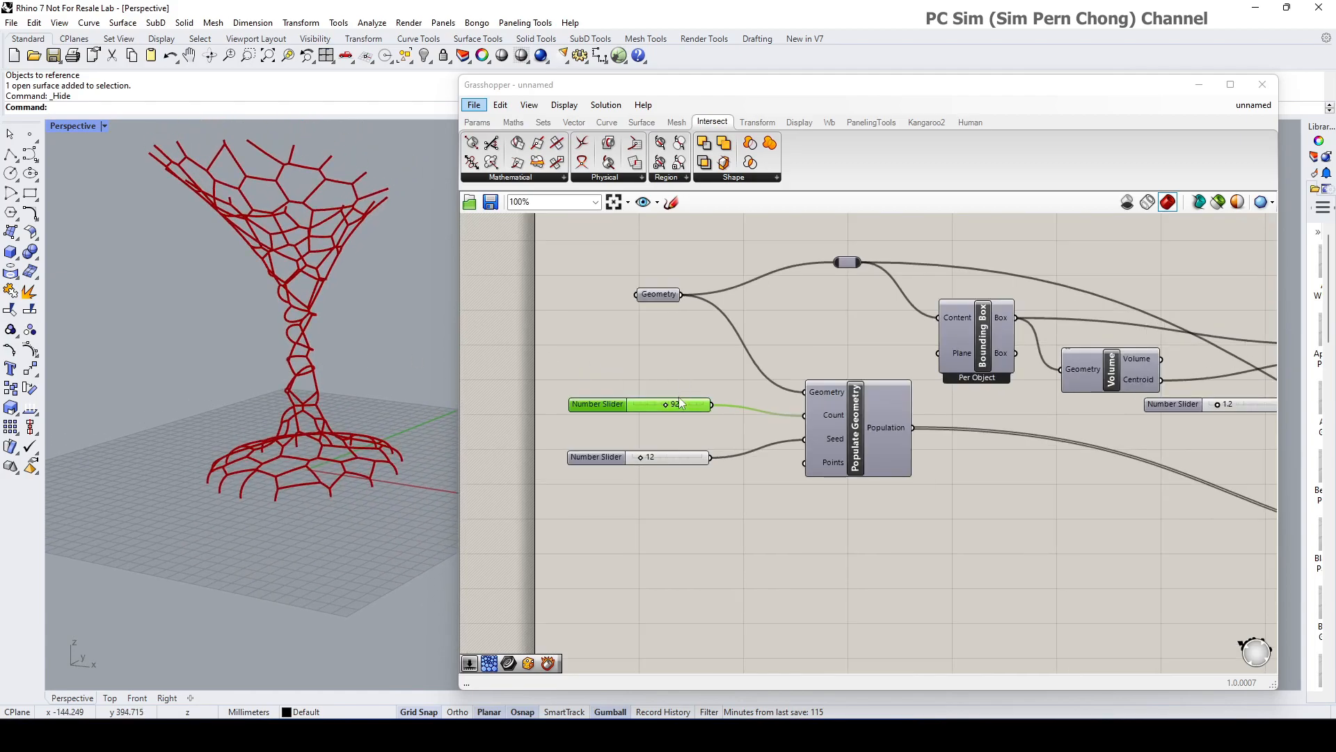
pyautogui.moveTo(658, 408); pyautogui.dragTo(674, 410)
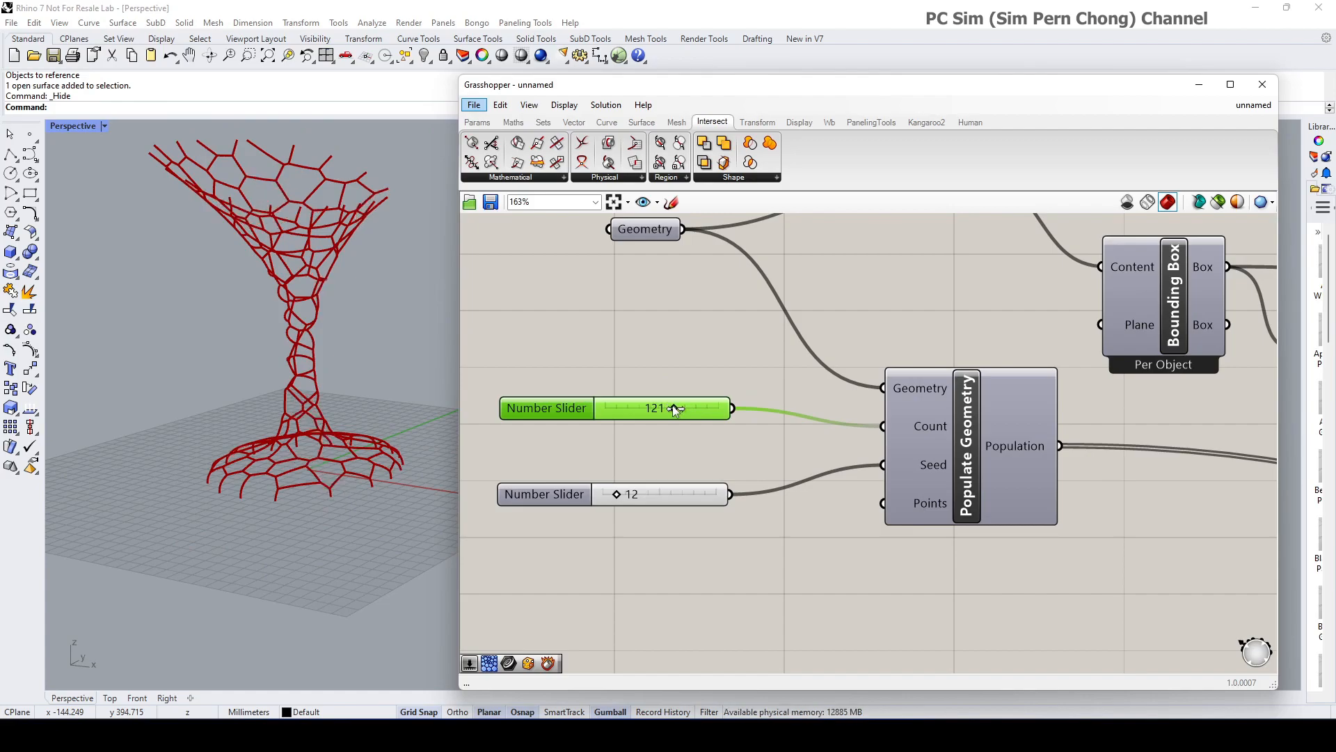
pyautogui.moveTo(675, 411); pyautogui.dragTo(673, 410)
# Examine the Brep | Brep intersection curves on the goblet's stem and base, including the corners where the cell outlines meet
pyautogui.moveTo(349, 366); pyautogui.dragTo(340, 426, button='right')
pyautogui.scroll(5, 336, 386)
pyautogui.scroll(-2, 687, 493)
pyautogui.scroll(-3, 725, 490)
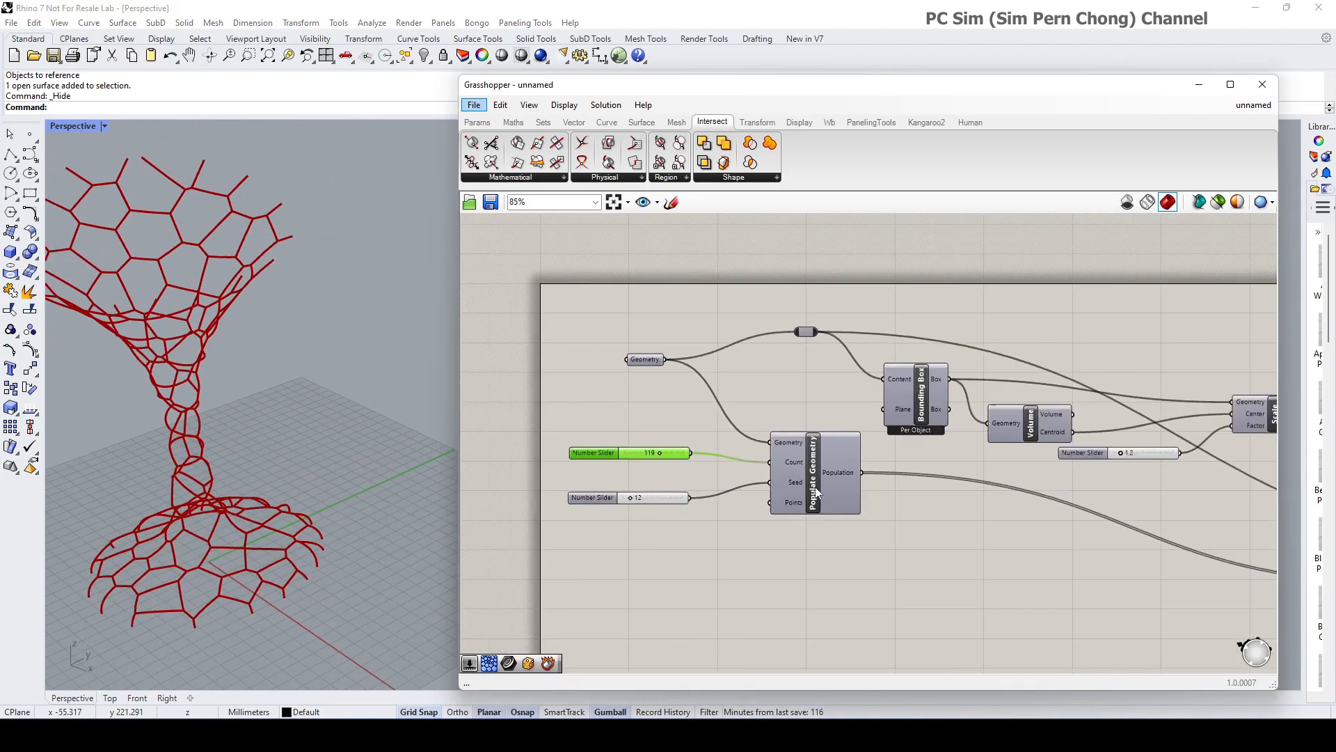
pyautogui.scroll(1, 849, 451)
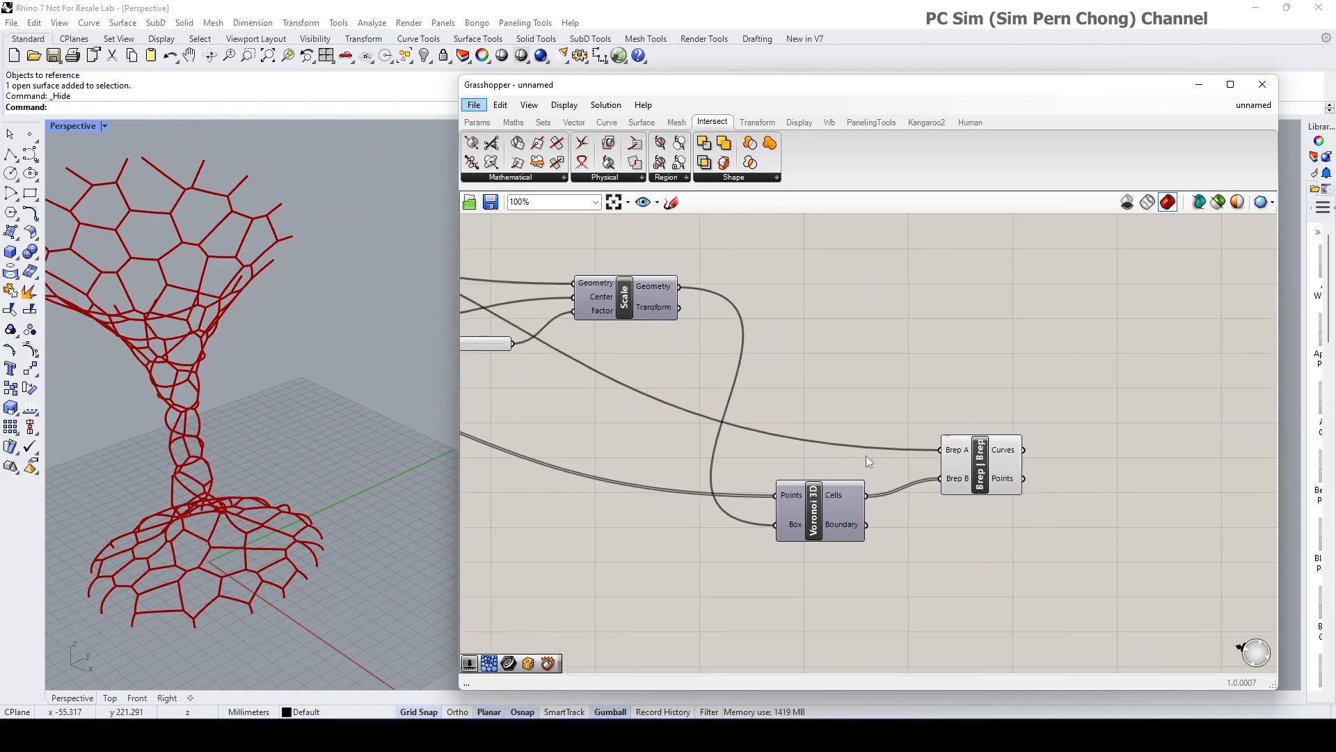
pyautogui.moveTo(849, 451); pyautogui.dragTo(661, 452, button='right')
pyautogui.click(793, 457)
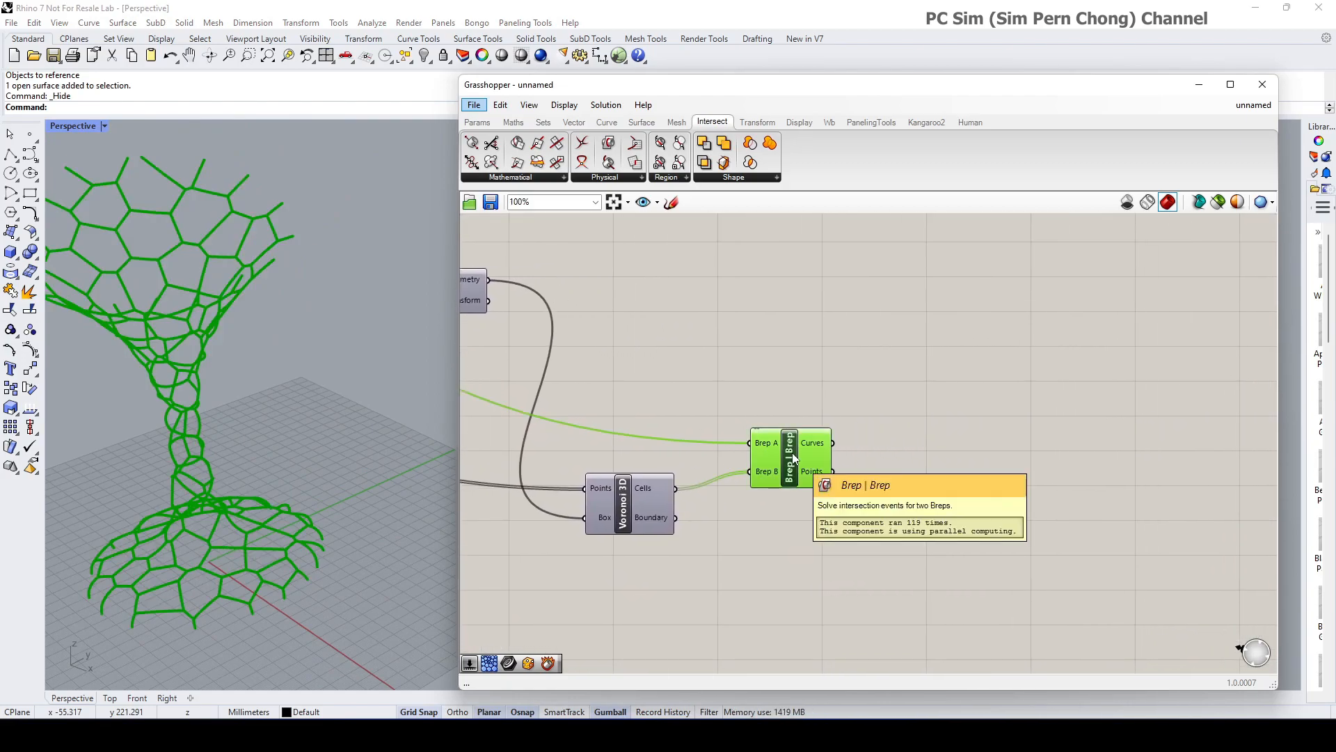
pyautogui.scroll(5, 237, 559)
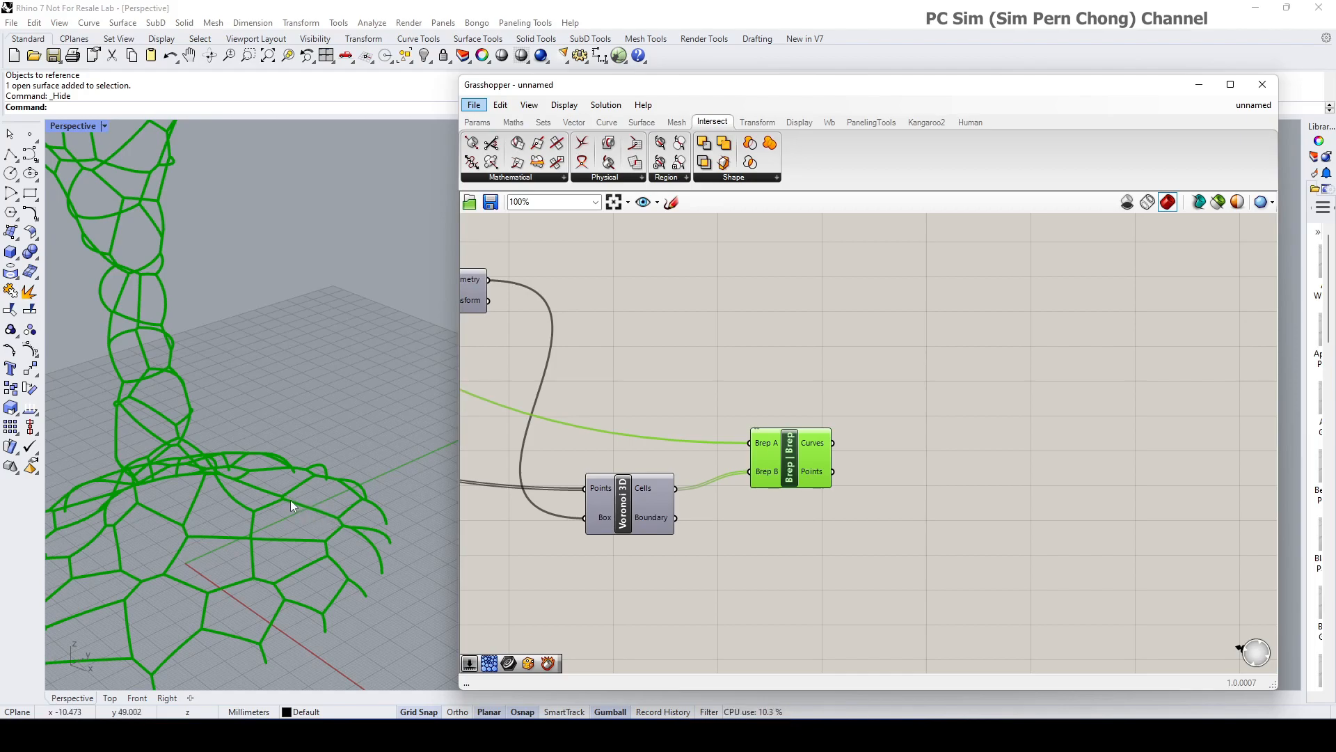
pyautogui.moveTo(650, 540); pyautogui.dragTo(631, 510, button='right')
pyautogui.click(737, 494)
pyautogui.moveTo(737, 494); pyautogui.dragTo(800, 473, button='right')
pyautogui.click(703, 485)
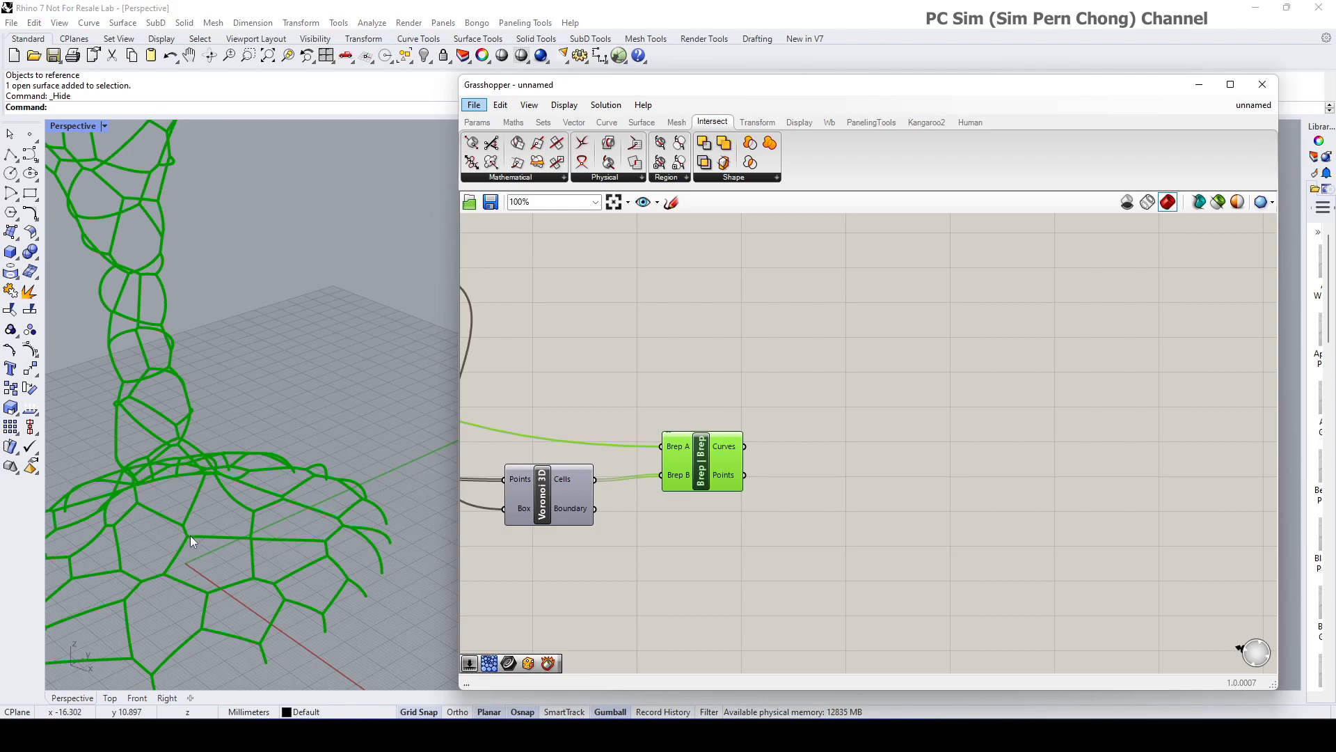
pyautogui.scroll(5, 190, 540)
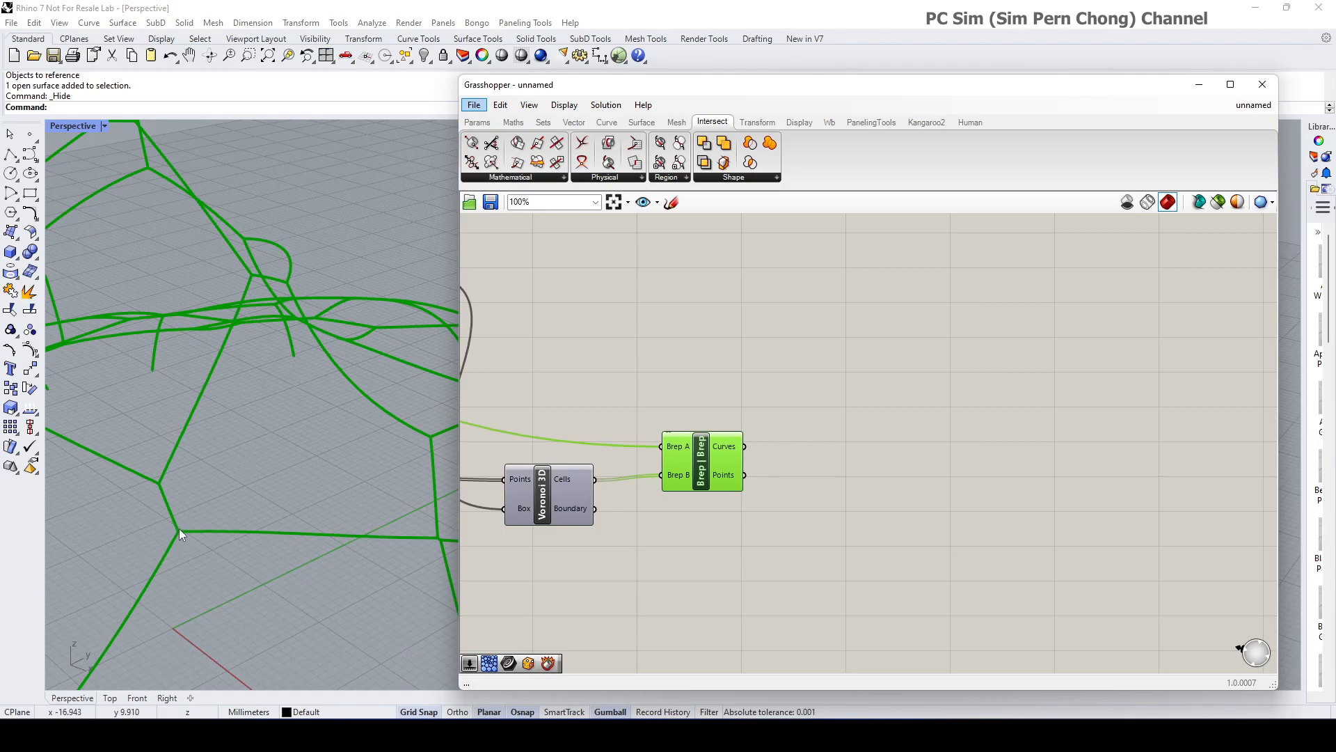
# Add a Discontinuity component beside Brep | Brep and connect the Curves output to its Curve input
pyautogui.moveTo(757, 509); pyautogui.dragTo(716, 525, button='right')
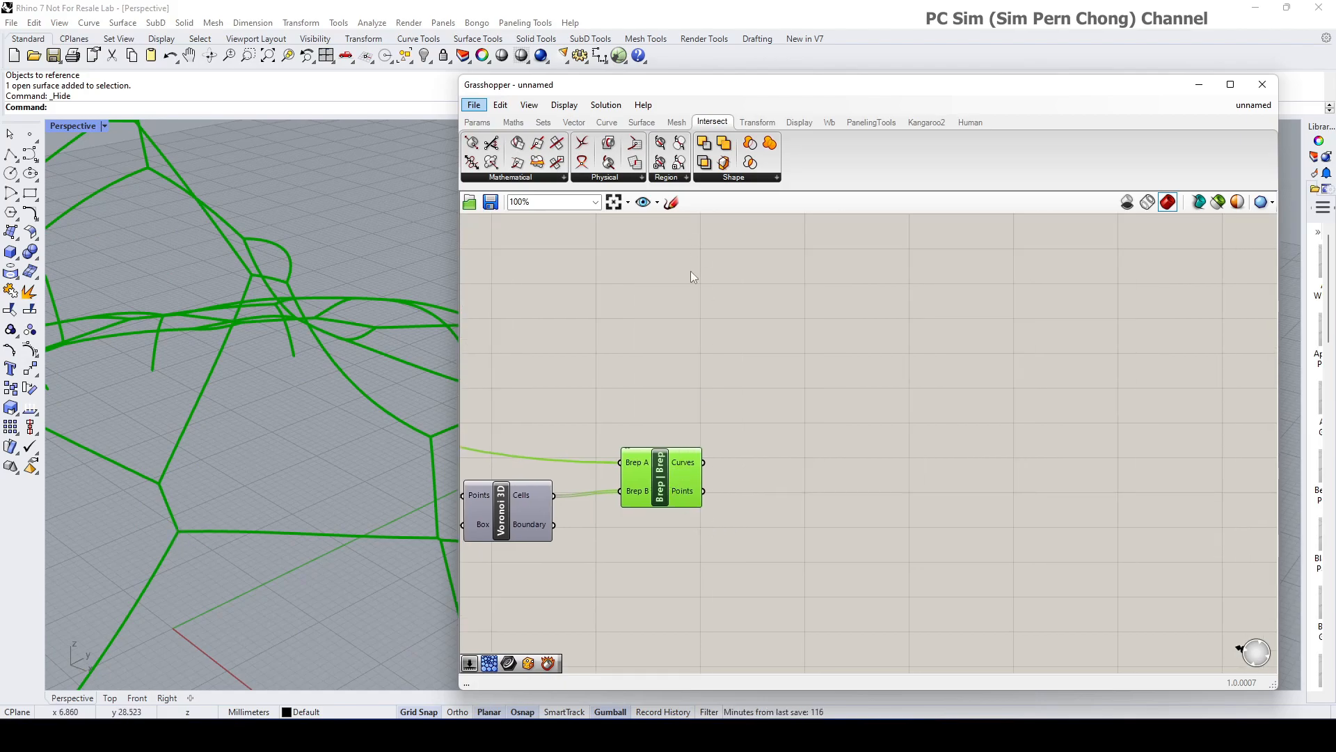
pyautogui.click(607, 122)
pyautogui.click(518, 178)
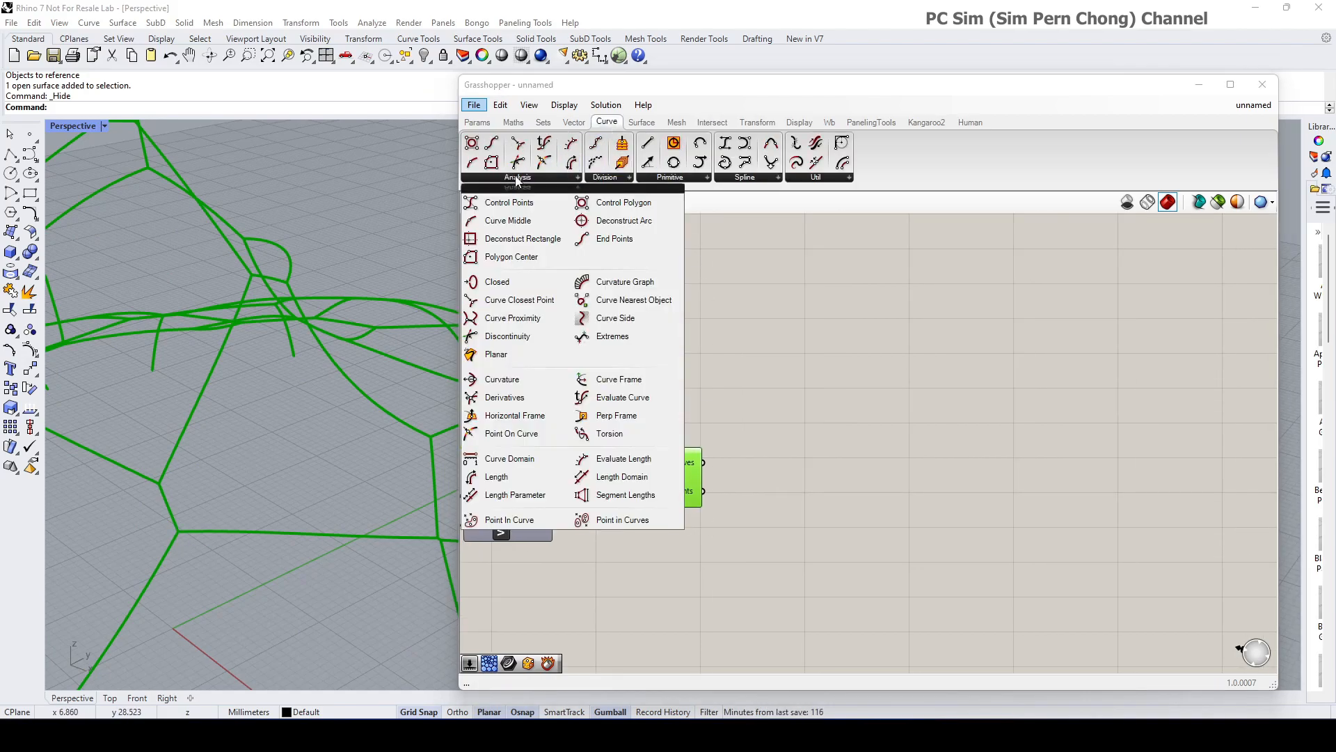
pyautogui.moveTo(508, 336); pyautogui.dragTo(877, 454)
pyautogui.moveTo(703, 462); pyautogui.dragTo(841, 428)
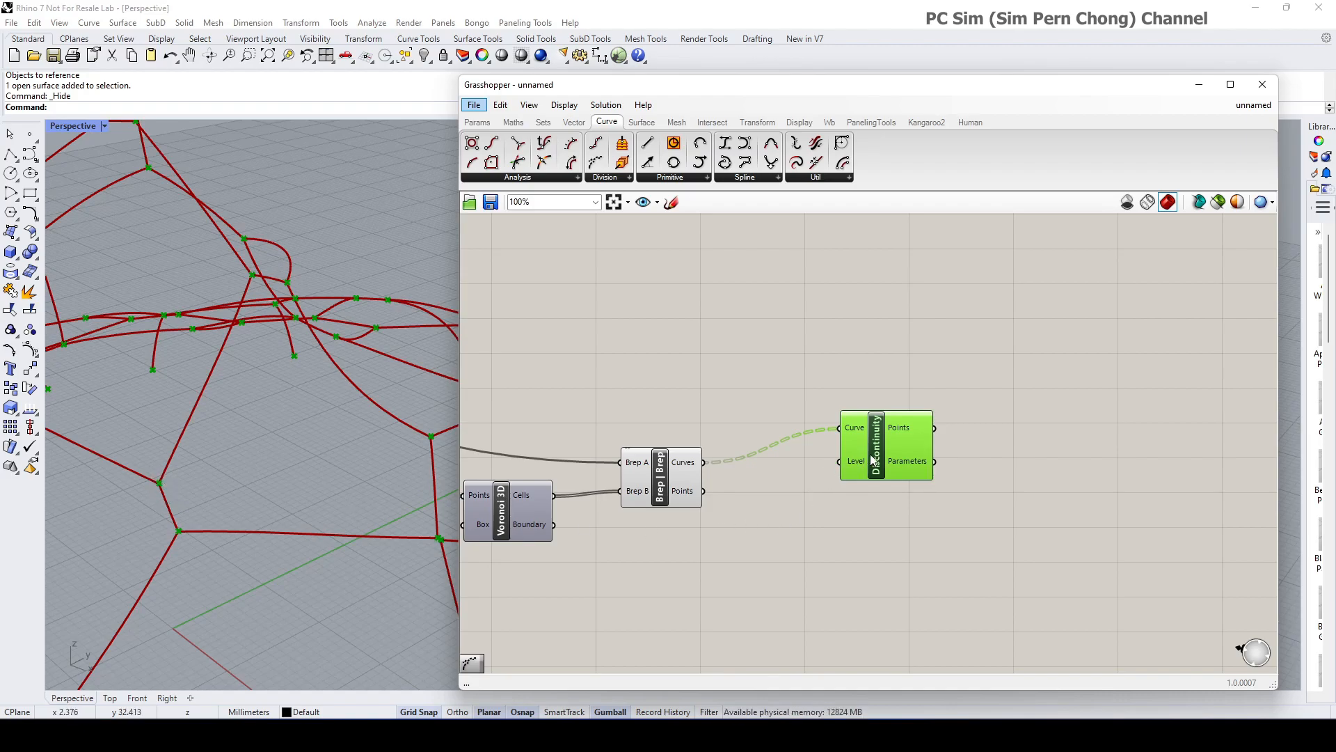
pyautogui.moveTo(875, 461); pyautogui.dragTo(860, 485)
pyautogui.scroll(-5, 366, 462)
pyautogui.moveTo(353, 457); pyautogui.dragTo(317, 435, button='right')
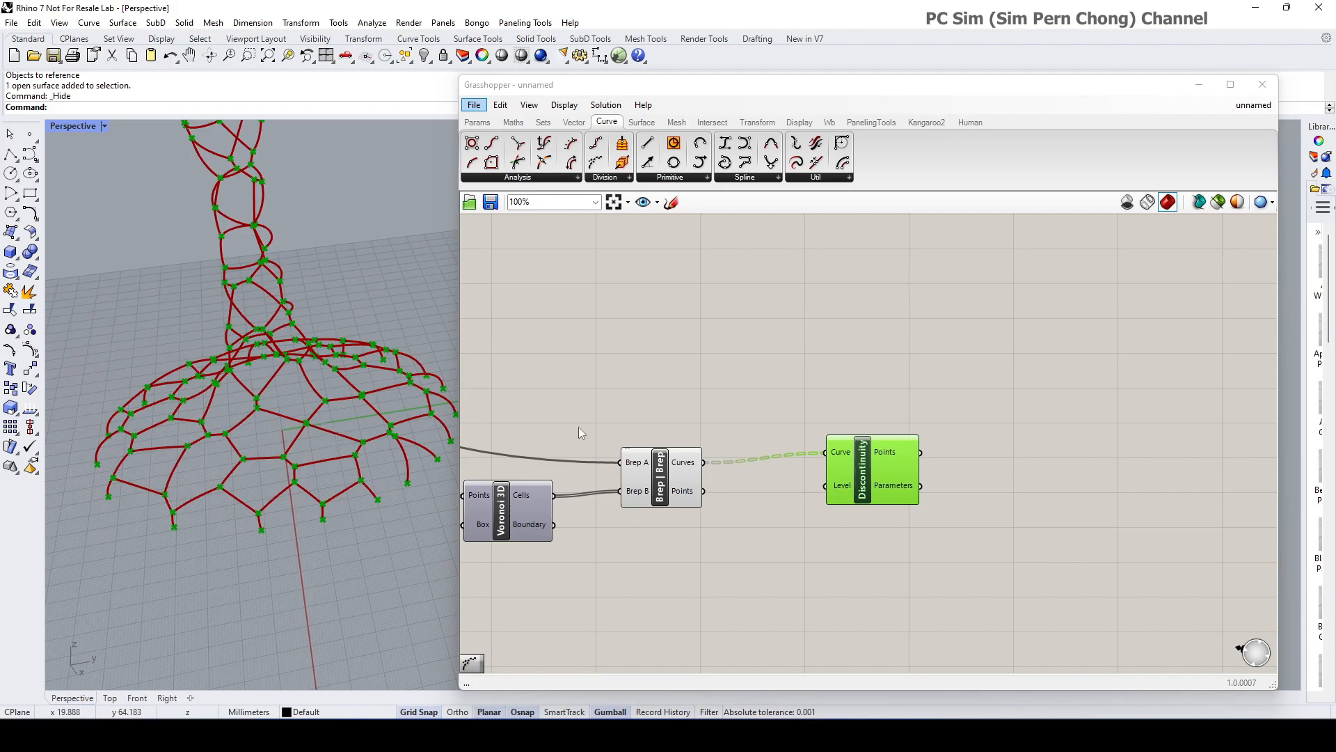
pyautogui.moveTo(867, 478); pyautogui.dragTo(809, 488)
# Add a Shatter component to the canvas and space it out from the Discontinuity component
pyautogui.moveTo(809, 488); pyautogui.dragTo(701, 495, button='right')
pyautogui.doubleClick(892, 390)
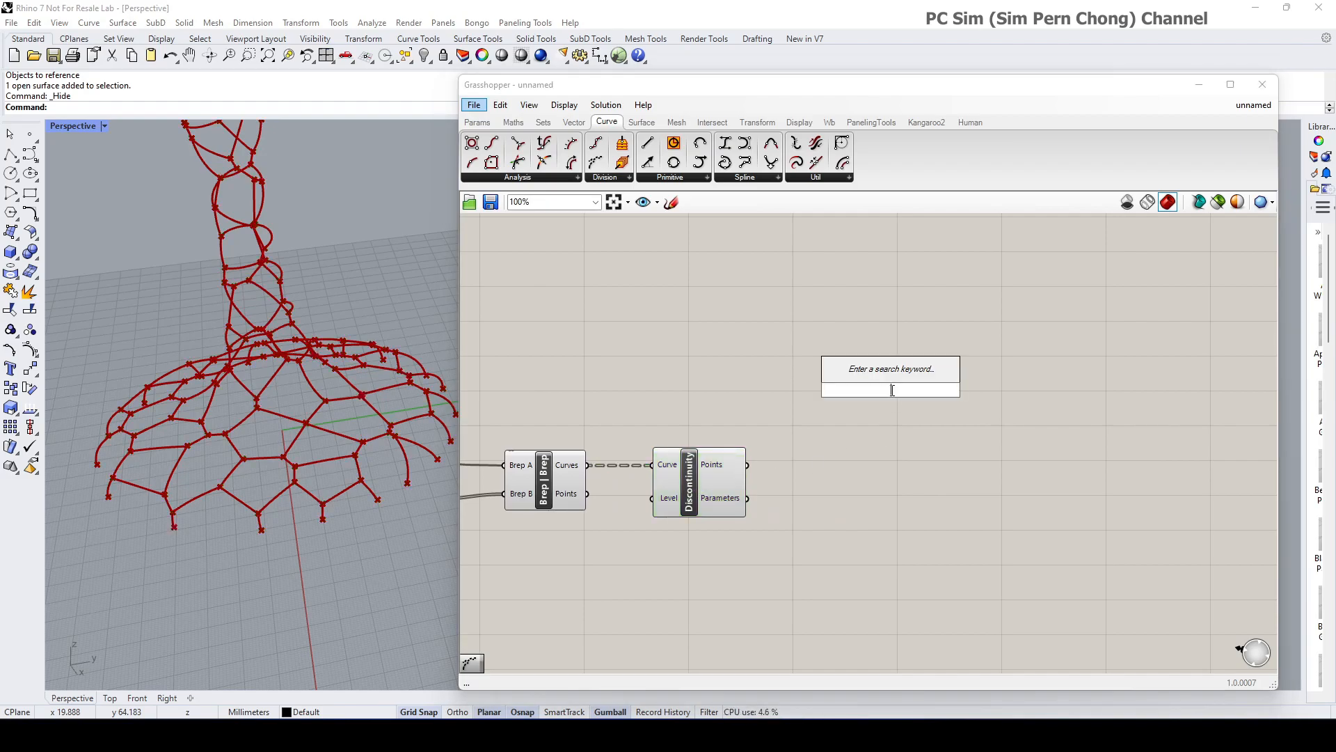
pyautogui.write('shatt')
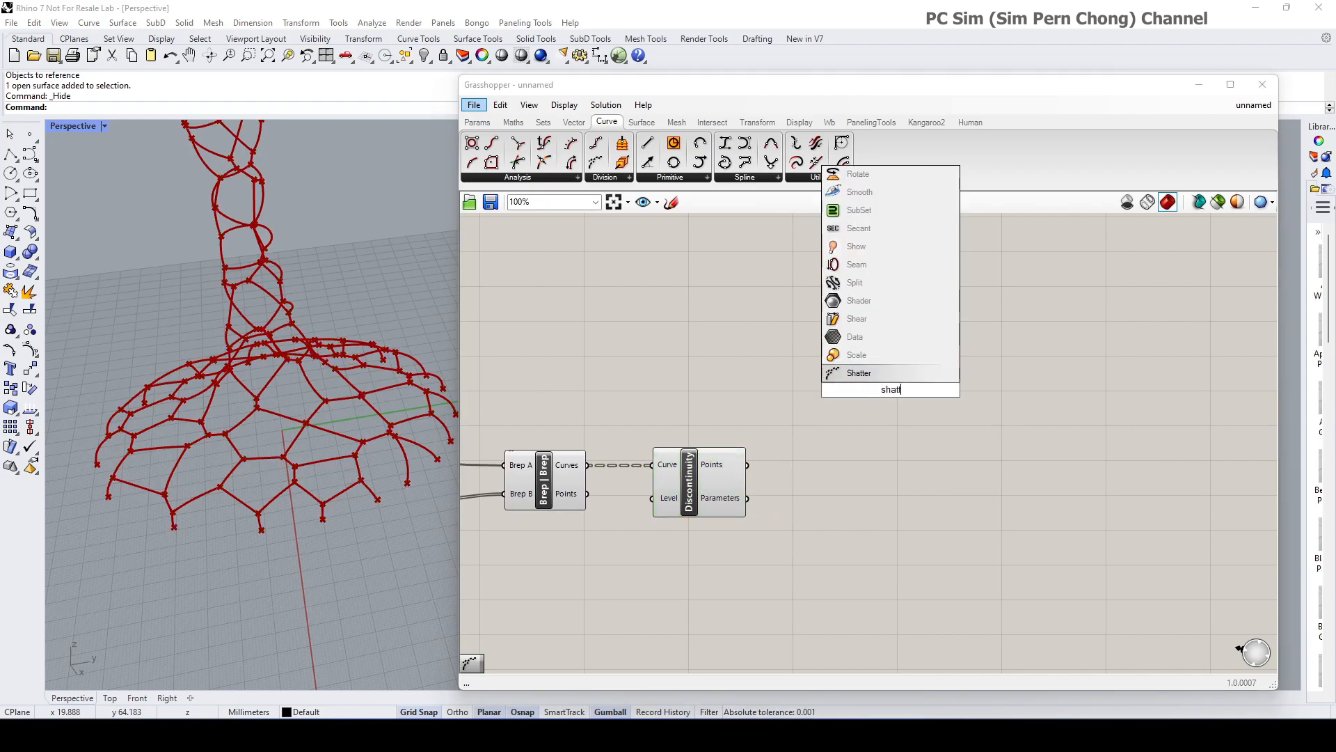
pyautogui.press('Return')
pyautogui.moveTo(893, 388); pyautogui.dragTo(993, 436)
pyautogui.moveTo(709, 491); pyautogui.dragTo(696, 506)
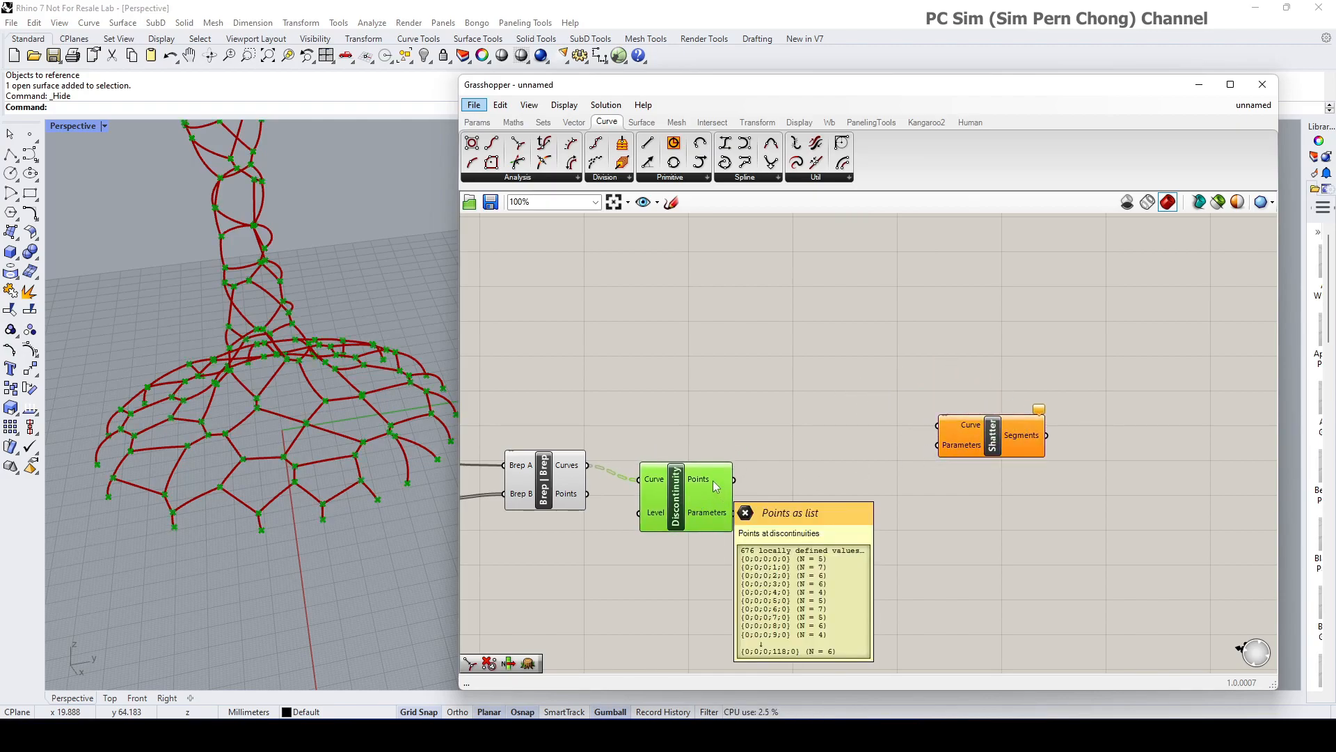
pyautogui.moveTo(698, 490); pyautogui.dragTo(703, 500)
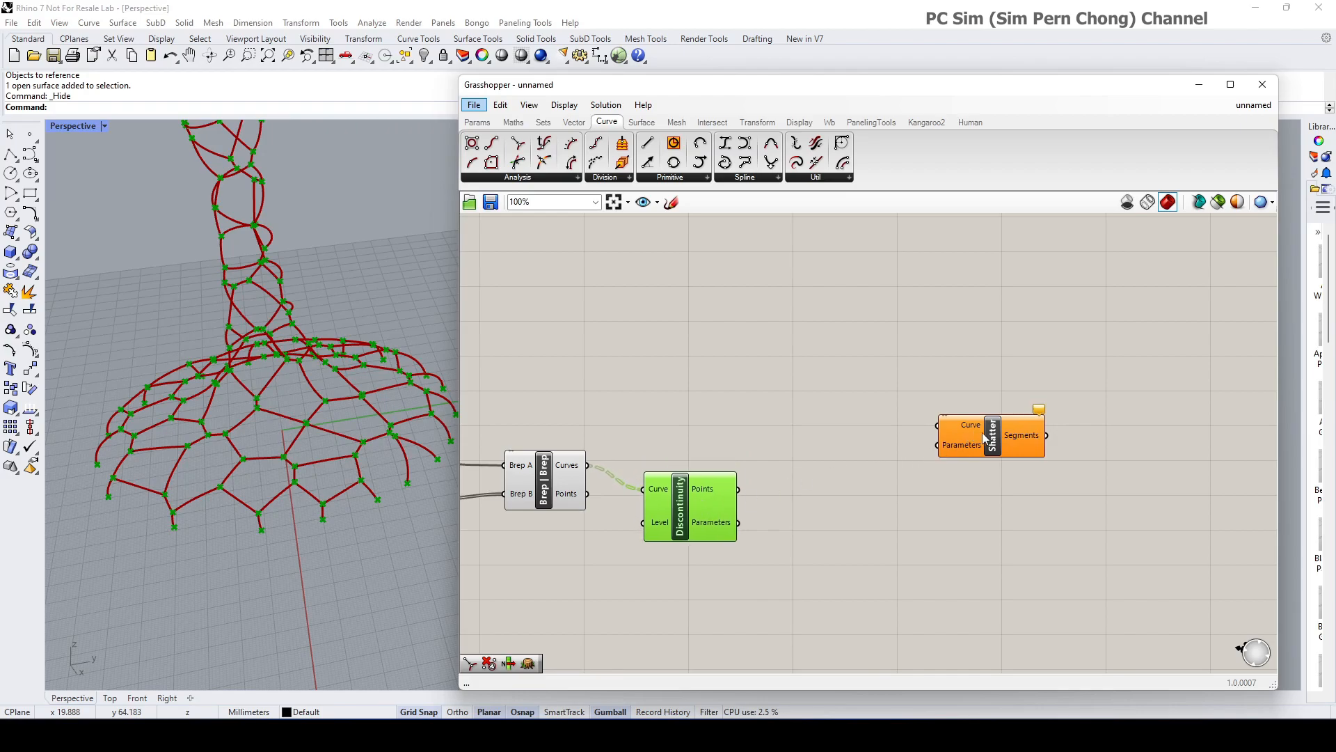
pyautogui.moveTo(981, 433); pyautogui.dragTo(1006, 428)
# Add a Cull Duplicates component set to Leave One and connect the Discontinuity Points output to its Points input
pyautogui.moveTo(720, 496)
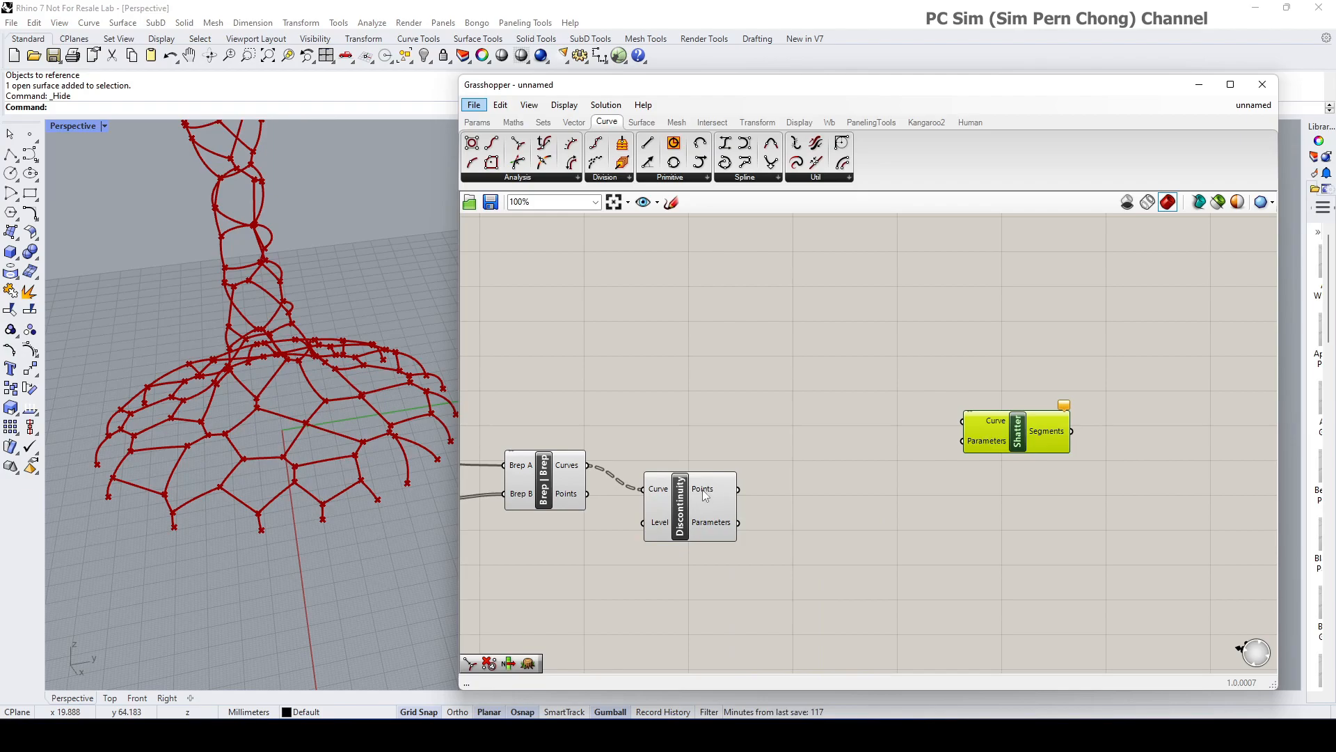
pyautogui.click(824, 506)
pyautogui.doubleClick(823, 506)
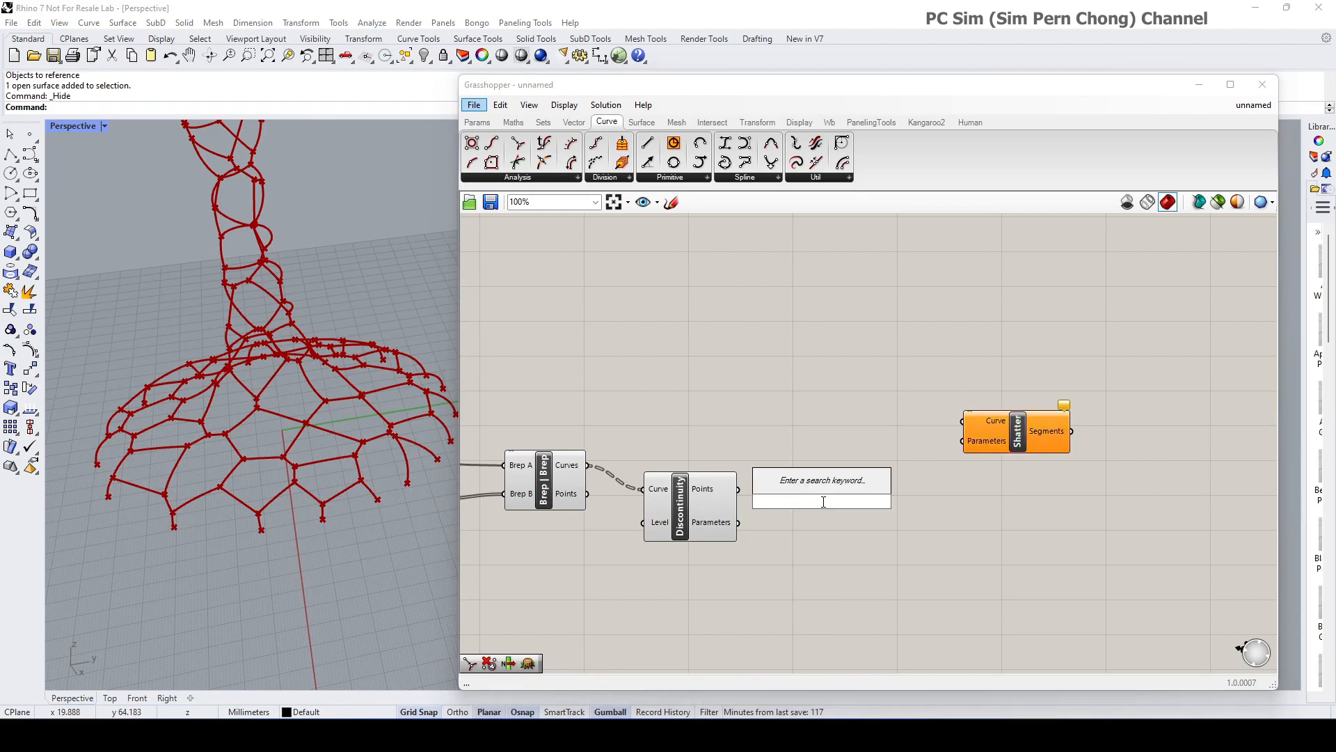
pyautogui.write('cull')
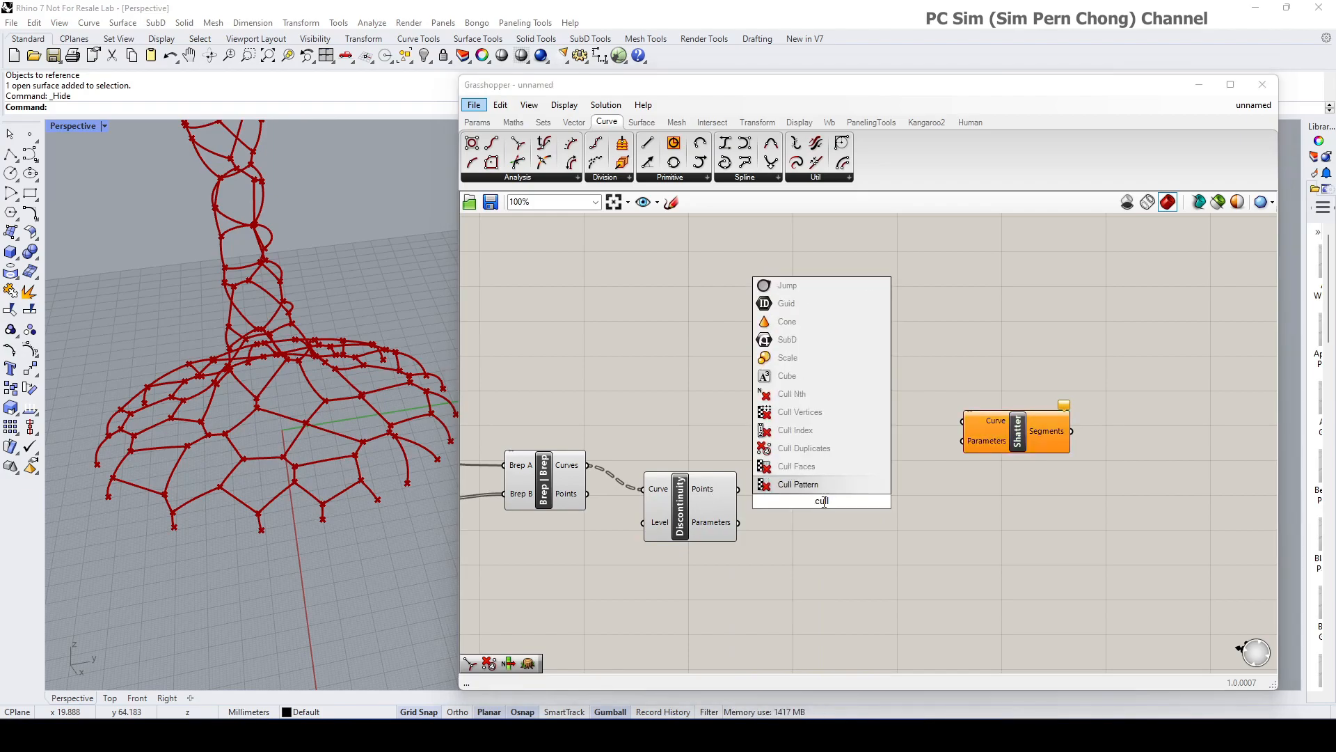
pyautogui.click(800, 447)
pyautogui.rightClick(836, 501)
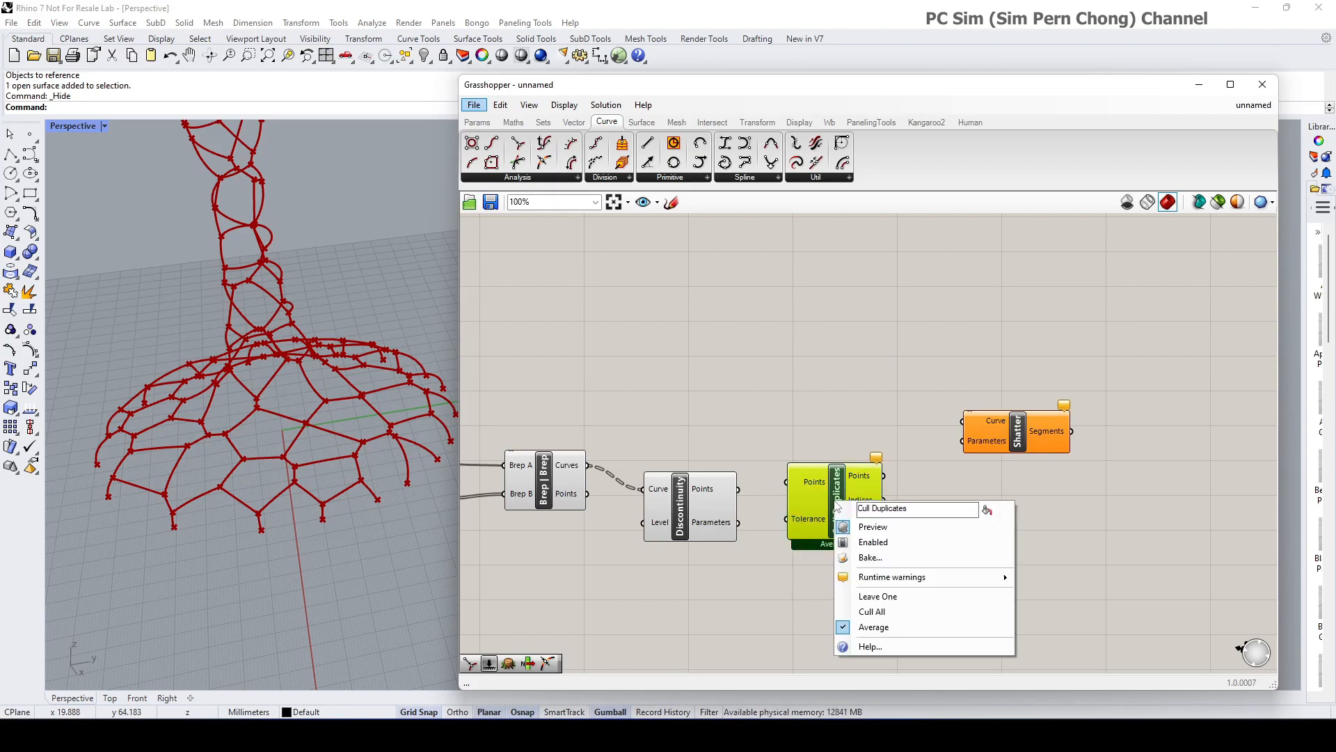
pyautogui.click(879, 597)
pyautogui.moveTo(740, 490); pyautogui.dragTo(826, 521)
pyautogui.moveTo(859, 506); pyautogui.dragTo(758, 507, button='right')
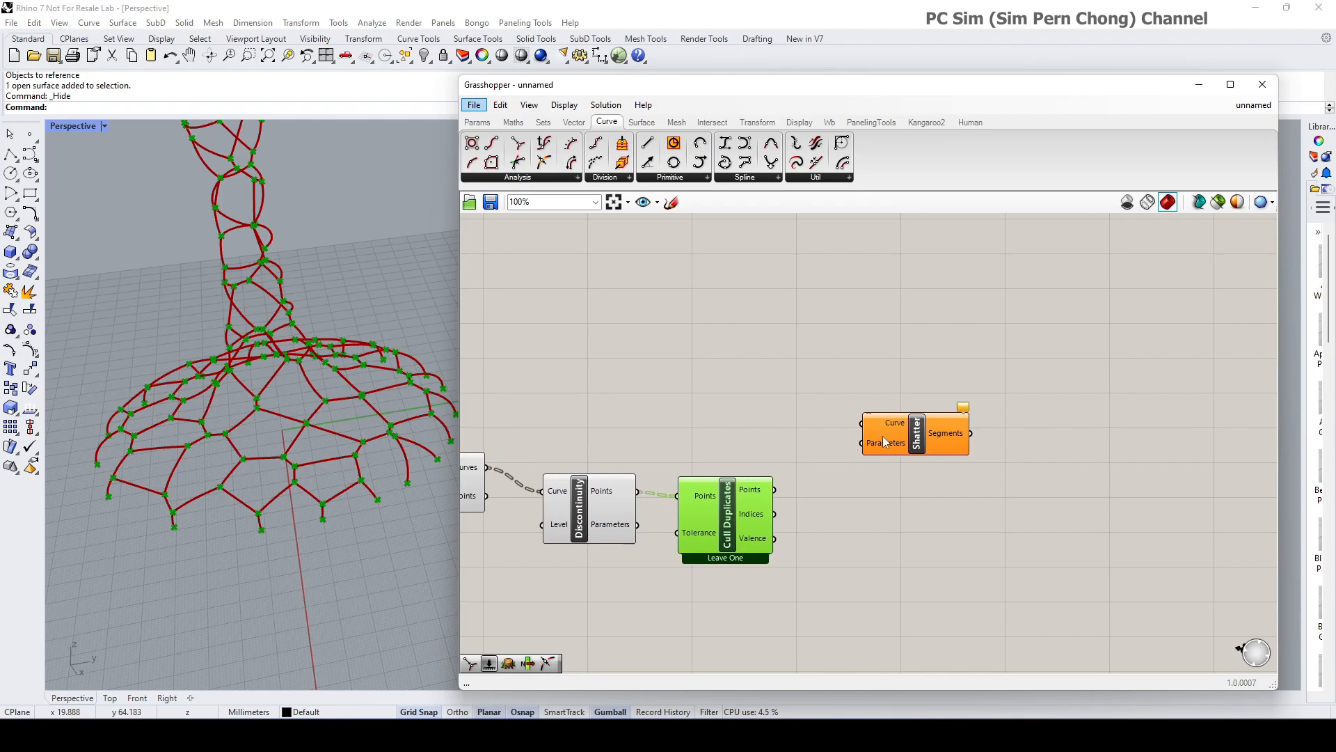
# Add a Curve Closest Point component, feed it the culled Points, and connect its Parameter output to Shatter's Parameters input
pyautogui.moveTo(876, 438); pyautogui.dragTo(892, 441)
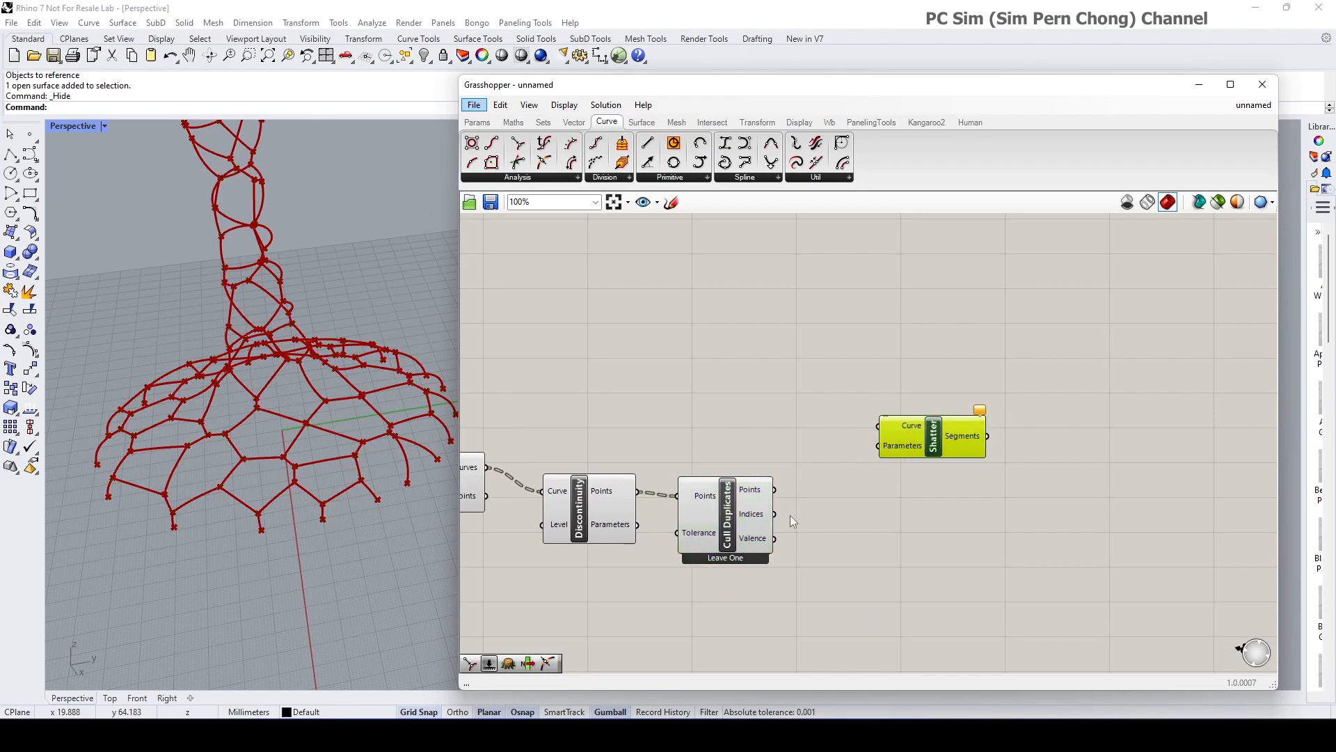
pyautogui.moveTo(933, 451); pyautogui.dragTo(985, 436)
pyautogui.click(862, 486)
pyautogui.doubleClick(862, 486)
pyautogui.write('curv')
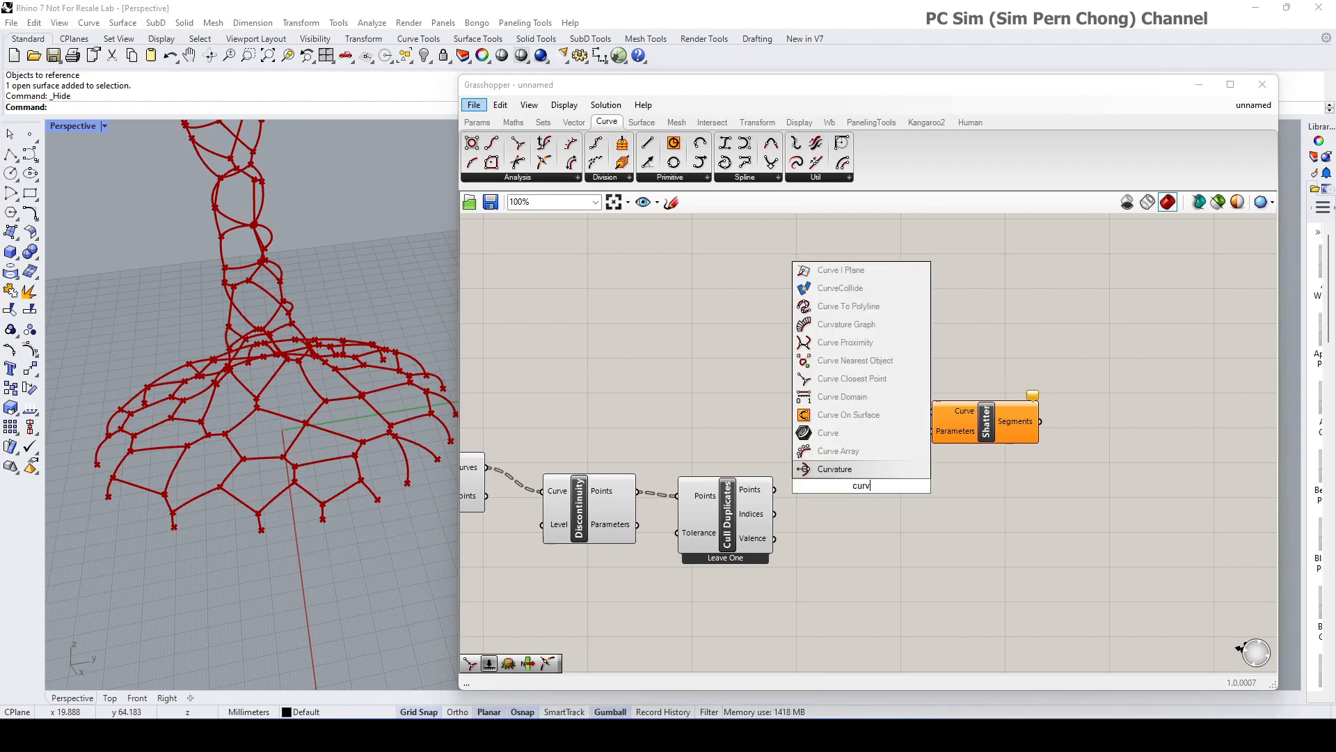
pyautogui.click(852, 378)
pyautogui.click(844, 517)
pyautogui.moveTo(748, 521); pyautogui.dragTo(820, 475)
pyautogui.moveTo(898, 504); pyautogui.dragTo(932, 431)
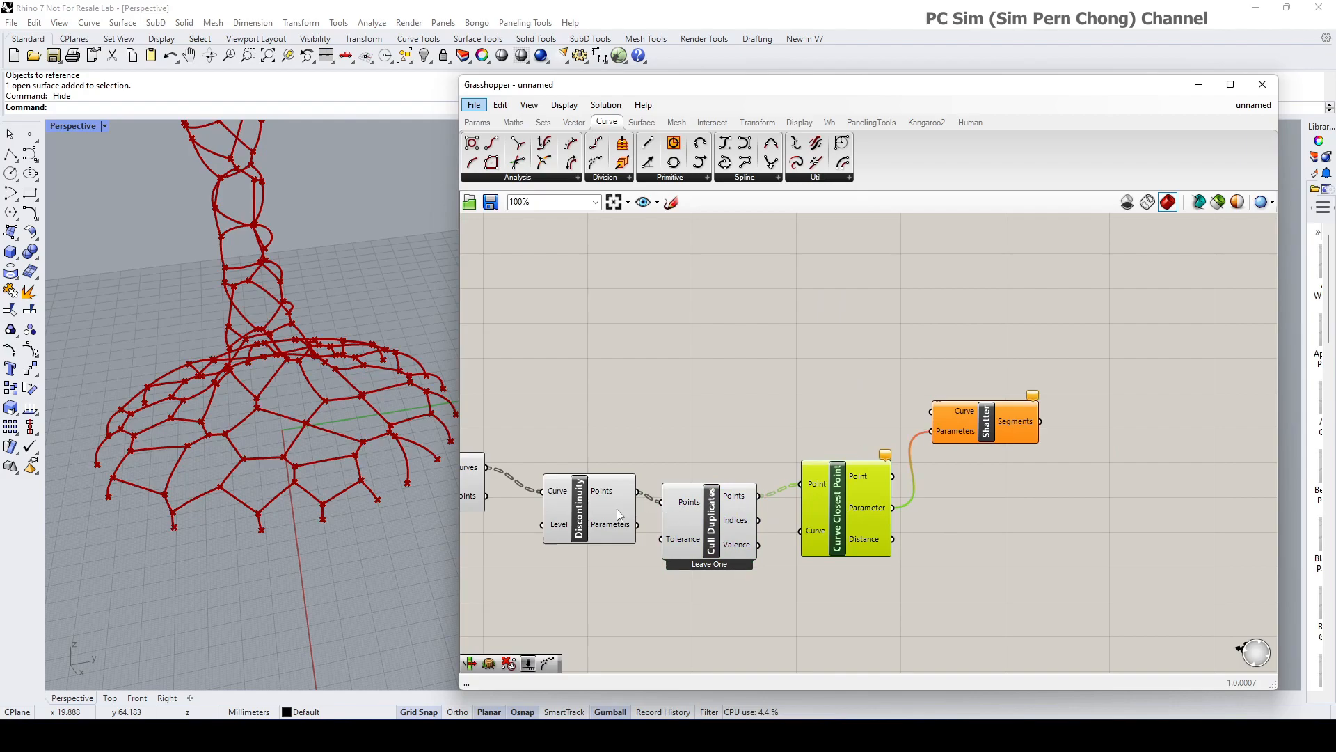
# Connect the Brep | Brep Curves output to the Curve inputs of Shatter and Curve Closest Point
pyautogui.moveTo(607, 508); pyautogui.dragTo(645, 508, button='right')
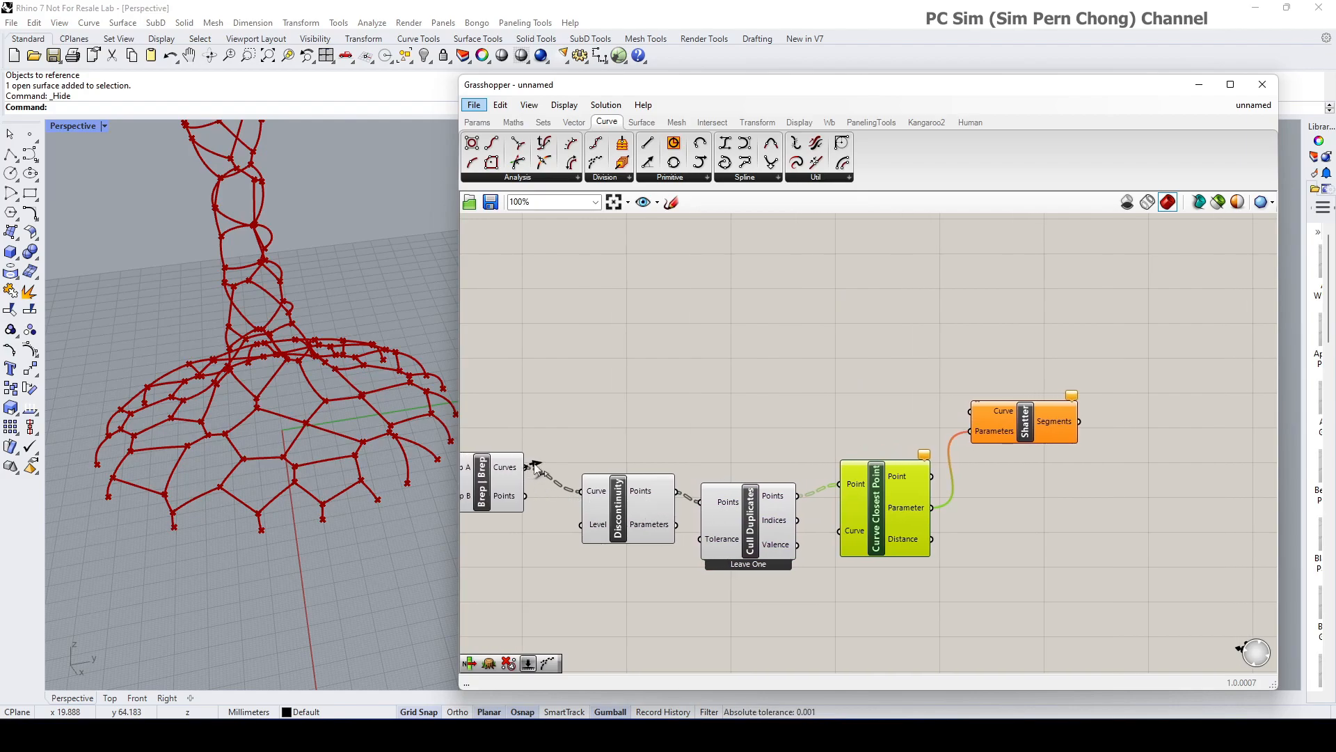
pyautogui.moveTo(538, 466); pyautogui.dragTo(971, 412)
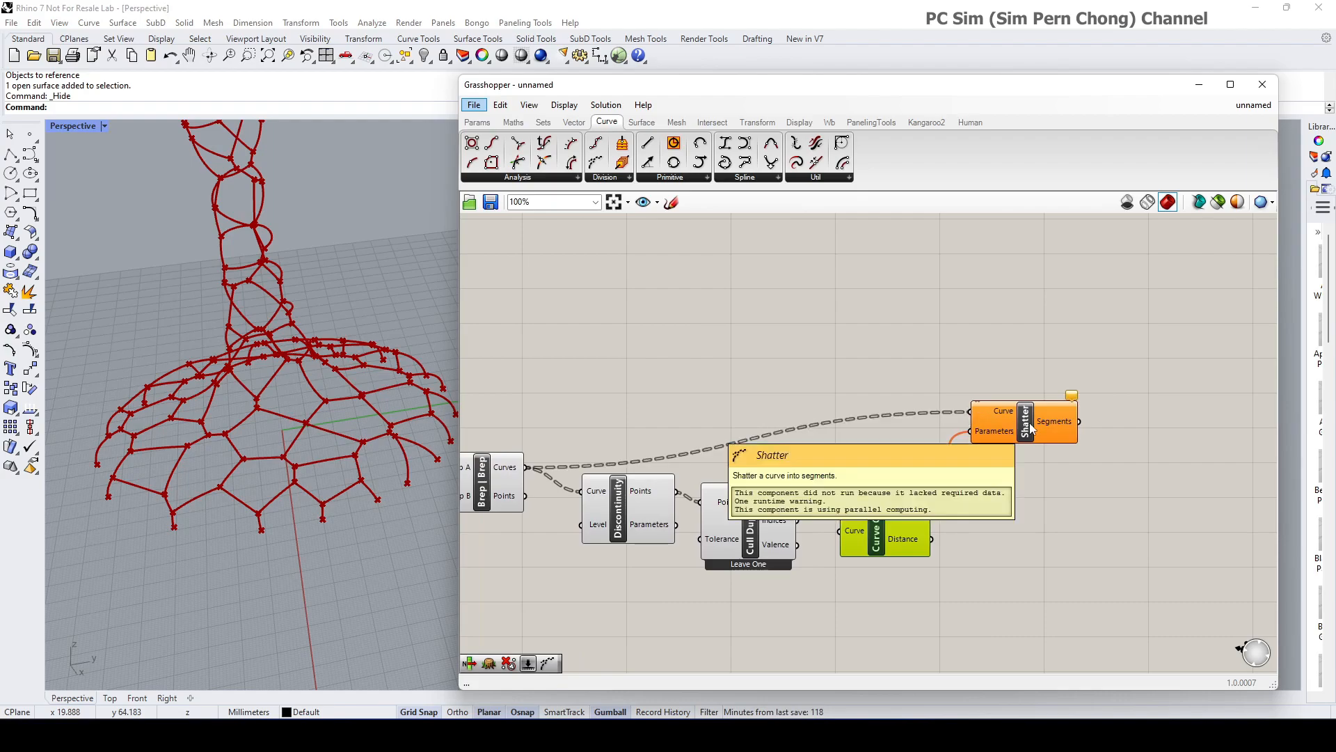
pyautogui.moveTo(953, 498); pyautogui.dragTo(972, 459, button='right')
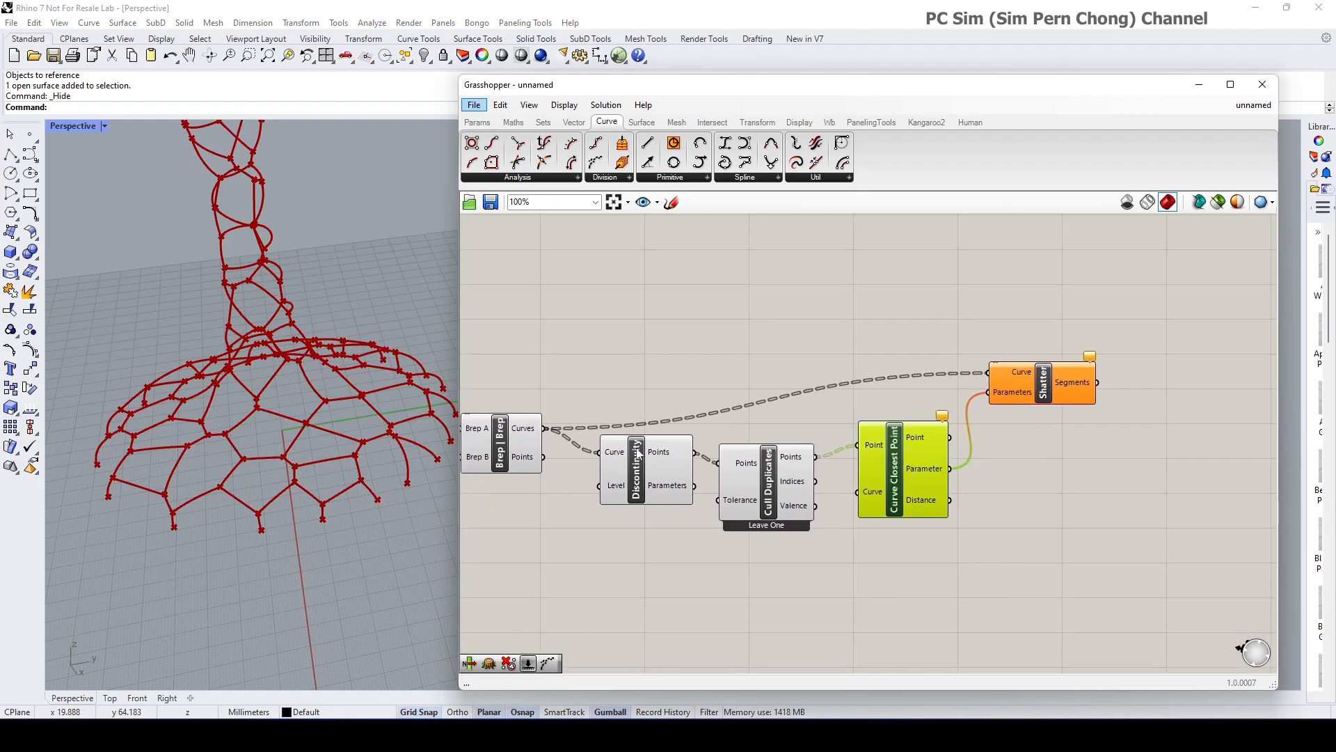
pyautogui.moveTo(654, 460); pyautogui.dragTo(657, 474)
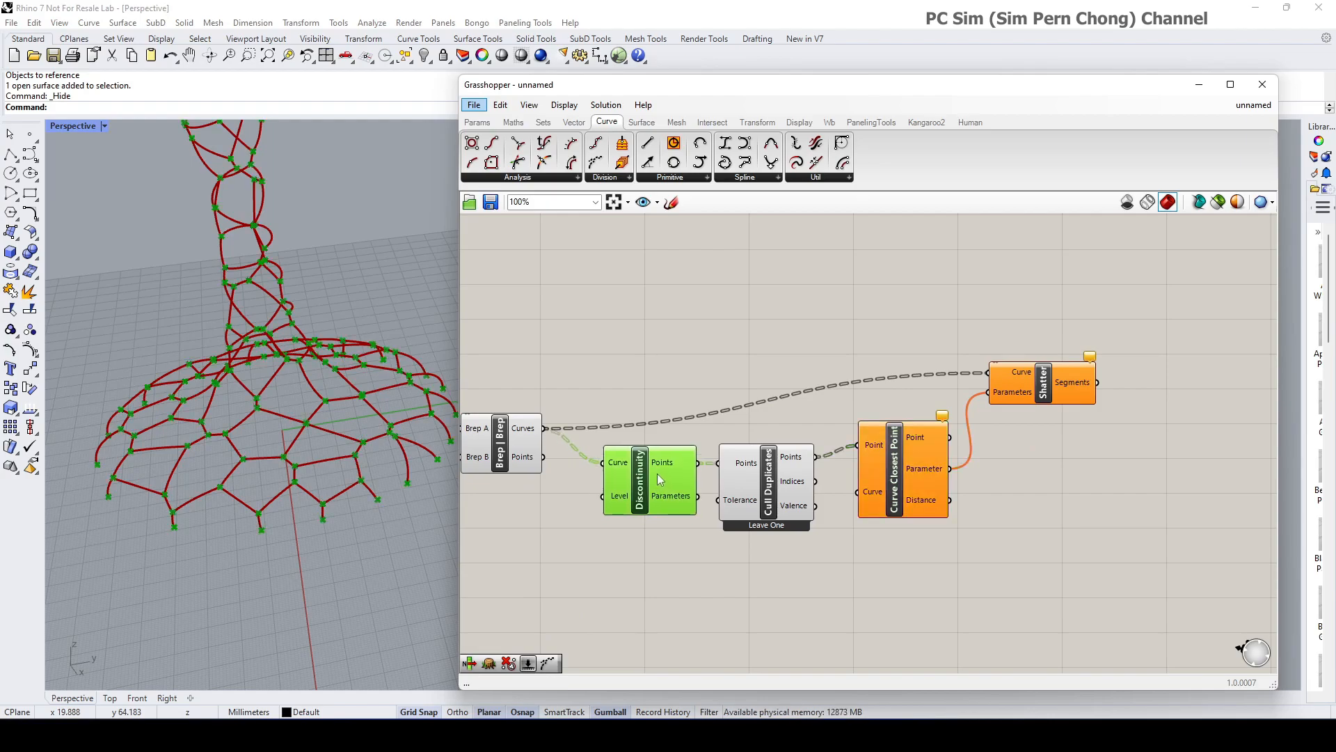
pyautogui.moveTo(515, 438); pyautogui.dragTo(517, 429)
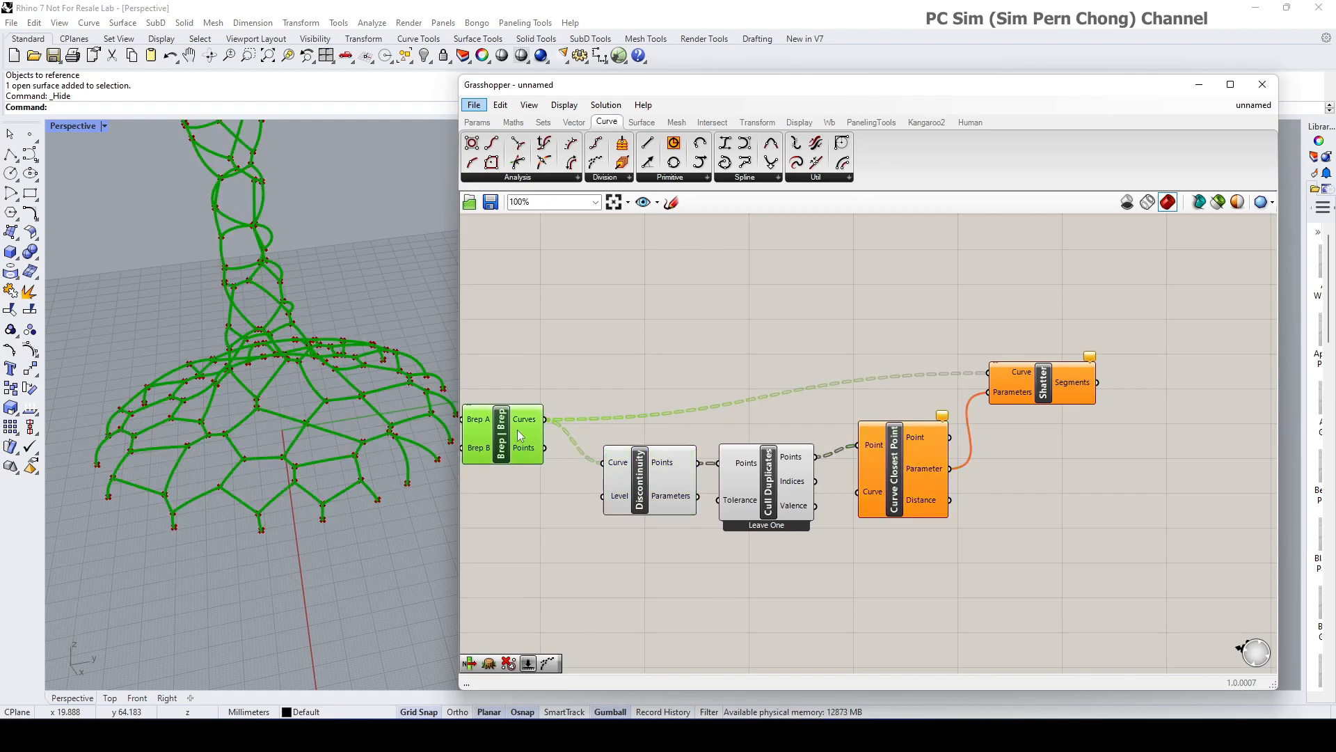
pyautogui.moveTo(1044, 393); pyautogui.dragTo(1065, 392)
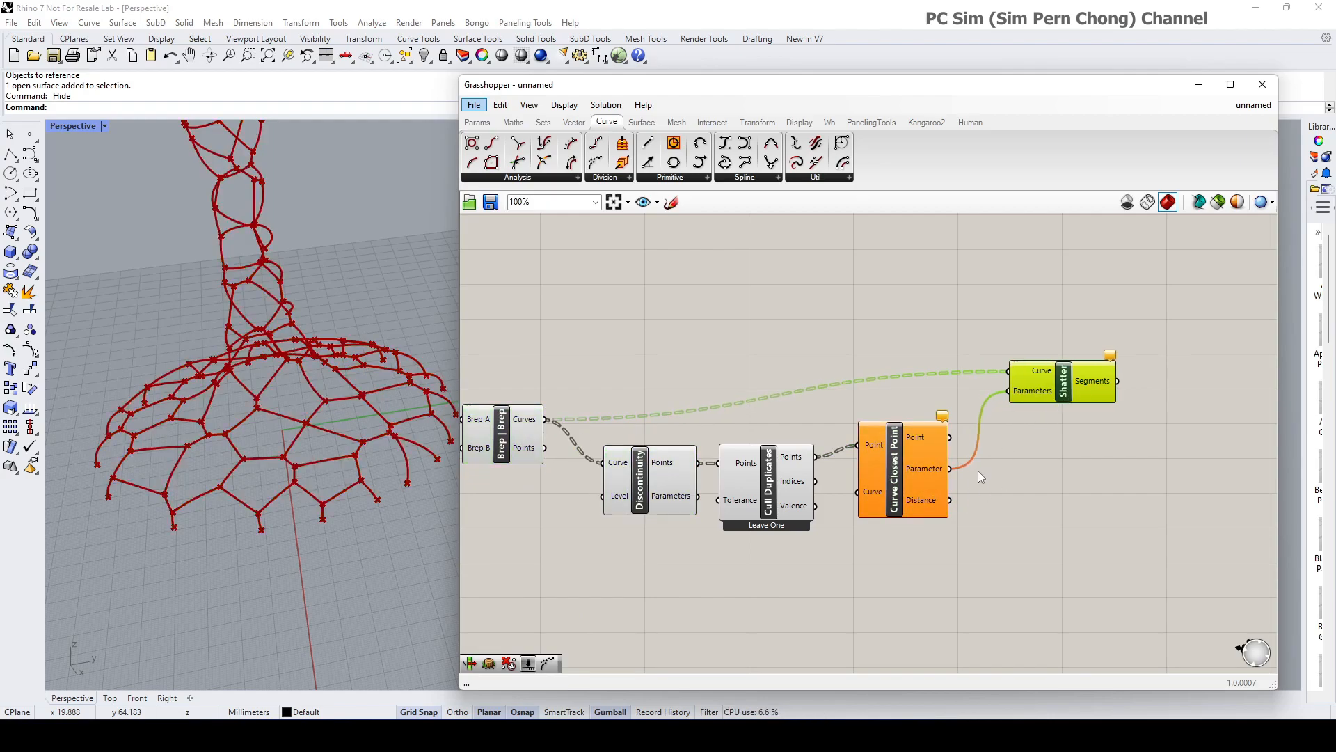
pyautogui.moveTo(912, 484); pyautogui.dragTo(929, 481)
pyautogui.moveTo(546, 419); pyautogui.dragTo(873, 489)
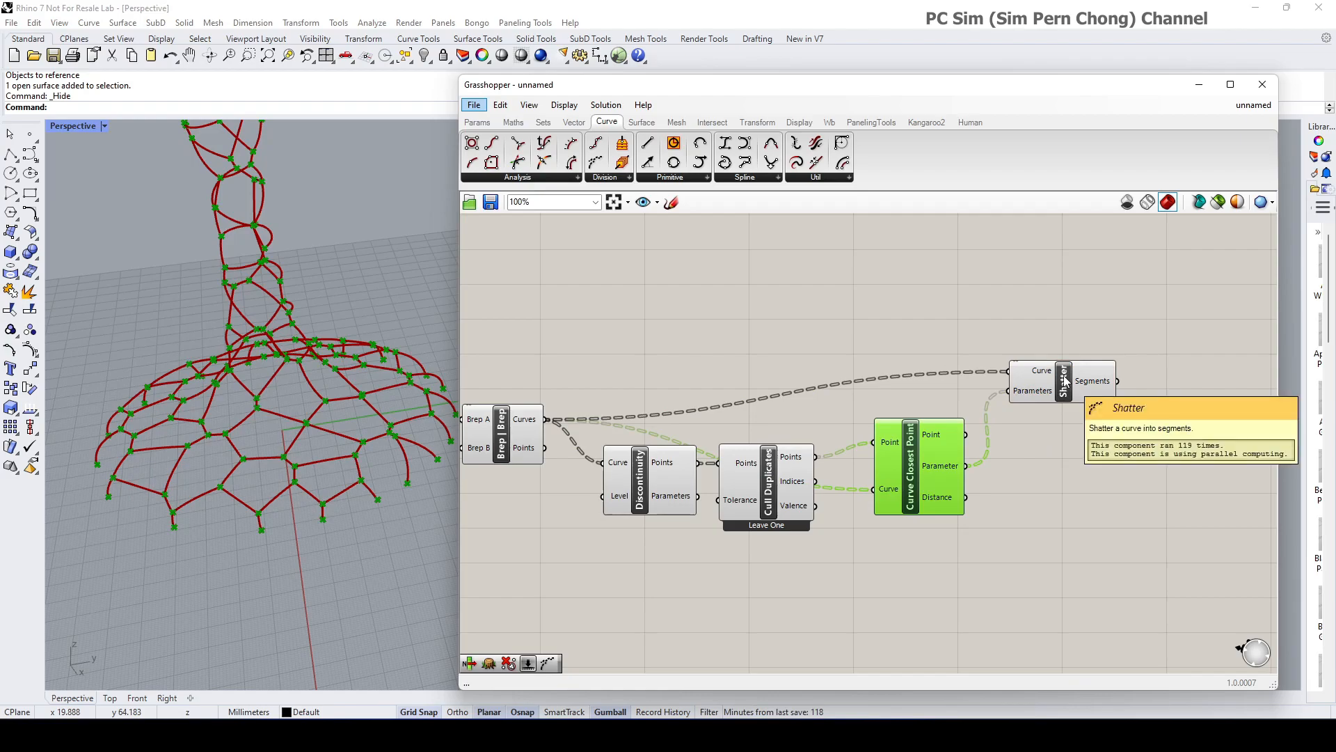
# Rearrange the Shatter, Discontinuity, Cull Duplicates and Curve Closest Point components so their wires are easier to follow
pyautogui.moveTo(1064, 381); pyautogui.dragTo(1041, 376)
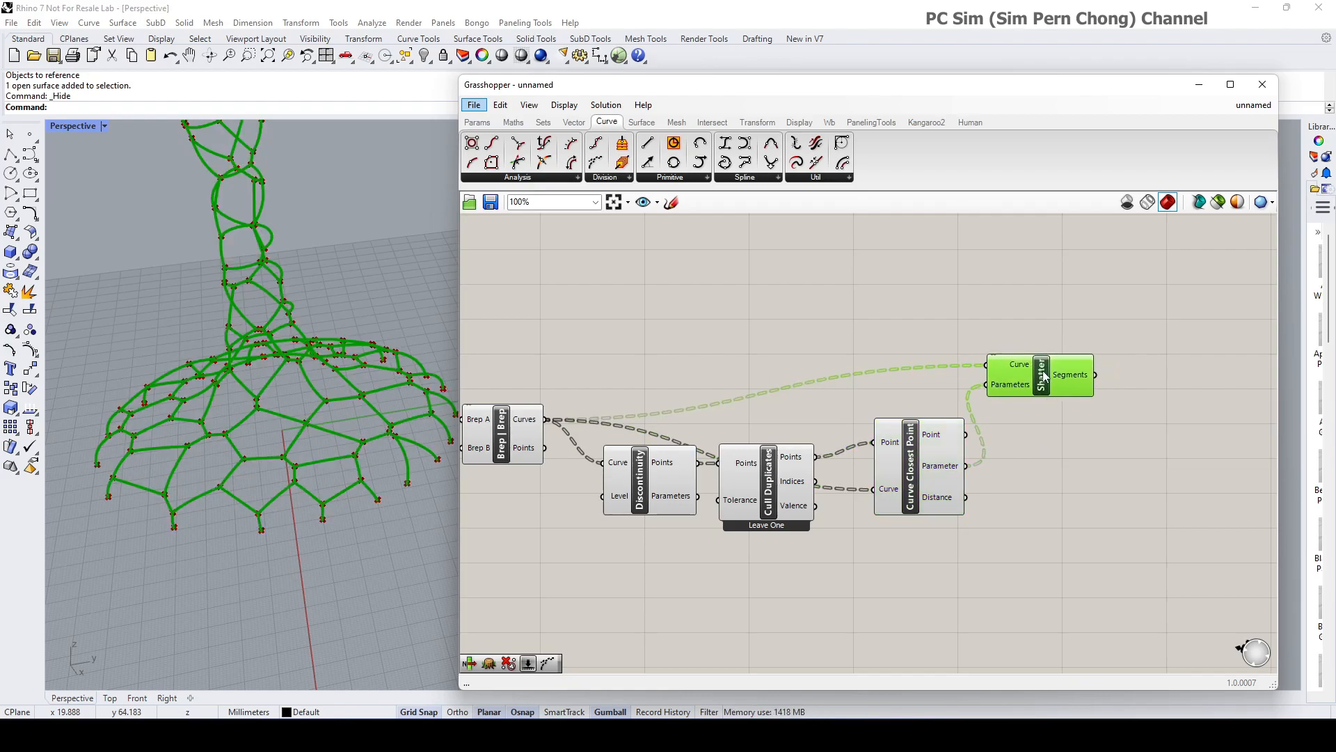
pyautogui.moveTo(661, 479); pyautogui.dragTo(639, 495)
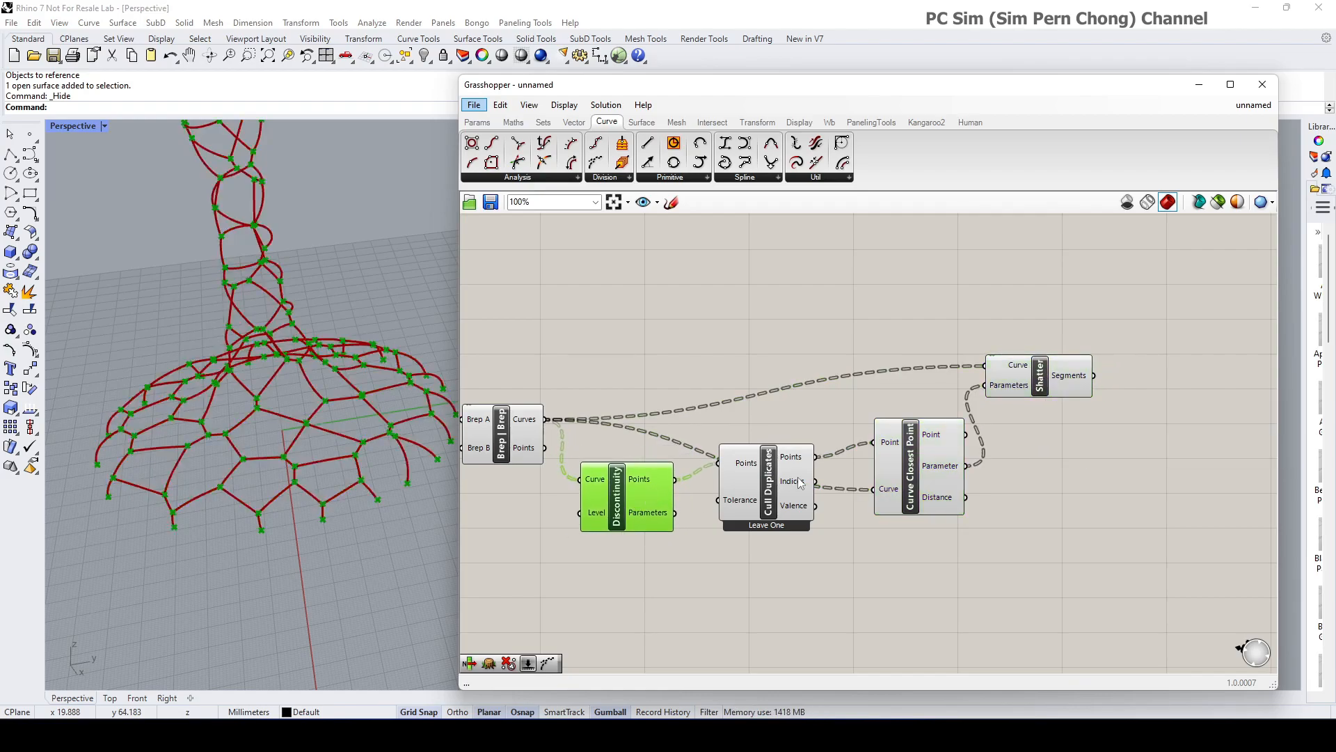
pyautogui.moveTo(800, 482); pyautogui.dragTo(789, 507)
pyautogui.moveTo(937, 469); pyautogui.dragTo(922, 485)
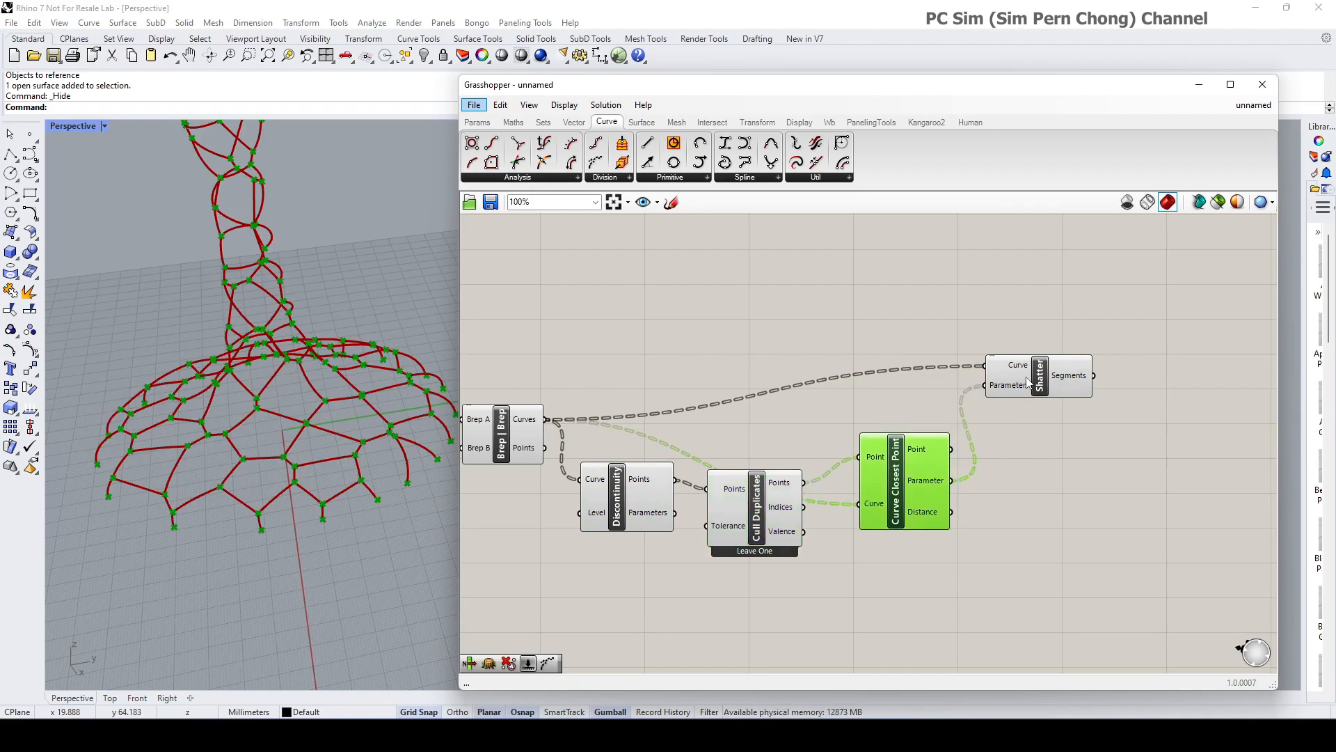
pyautogui.moveTo(1040, 376); pyautogui.dragTo(1032, 383)
# Examine the shattered curve segments and their split points on the goblet's base in the Perspective view
pyautogui.moveTo(872, 369); pyautogui.dragTo(594, 382, button='right')
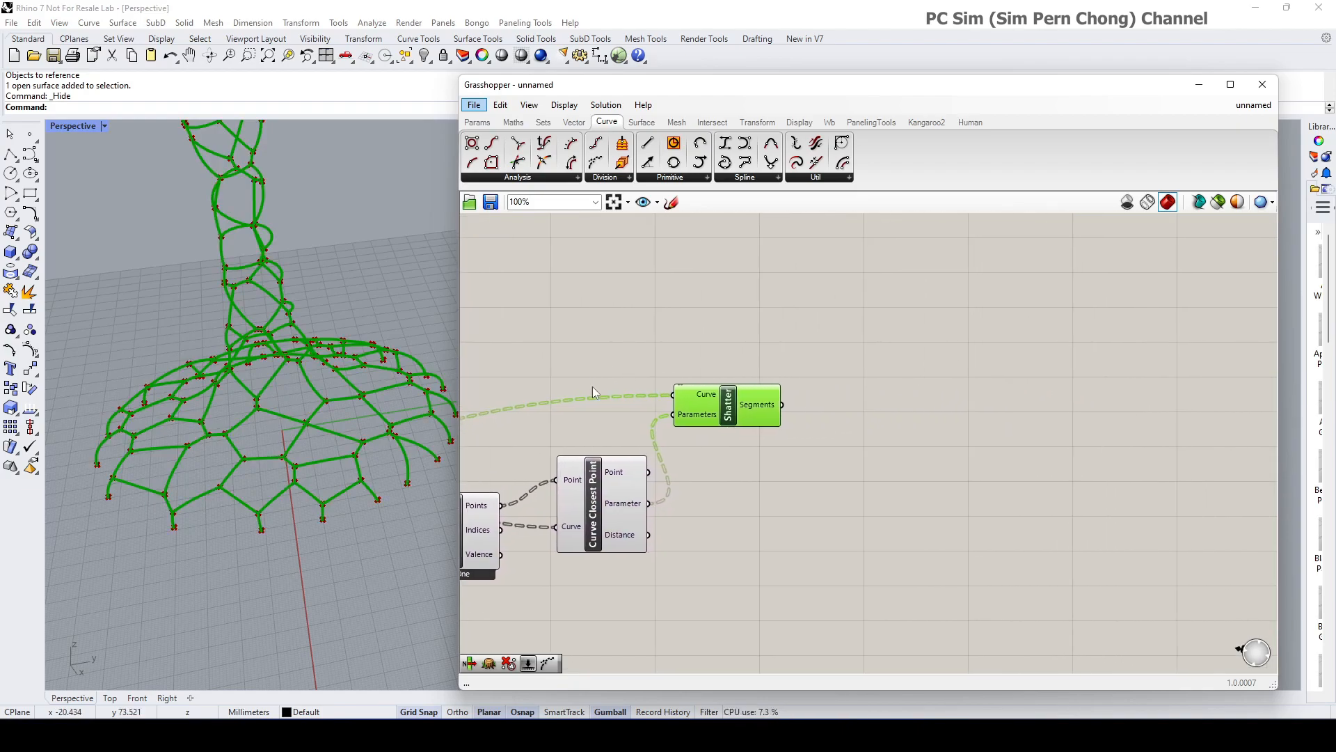
pyautogui.moveTo(310, 388); pyautogui.dragTo(345, 391, button='right')
pyautogui.scroll(5, 343, 389)
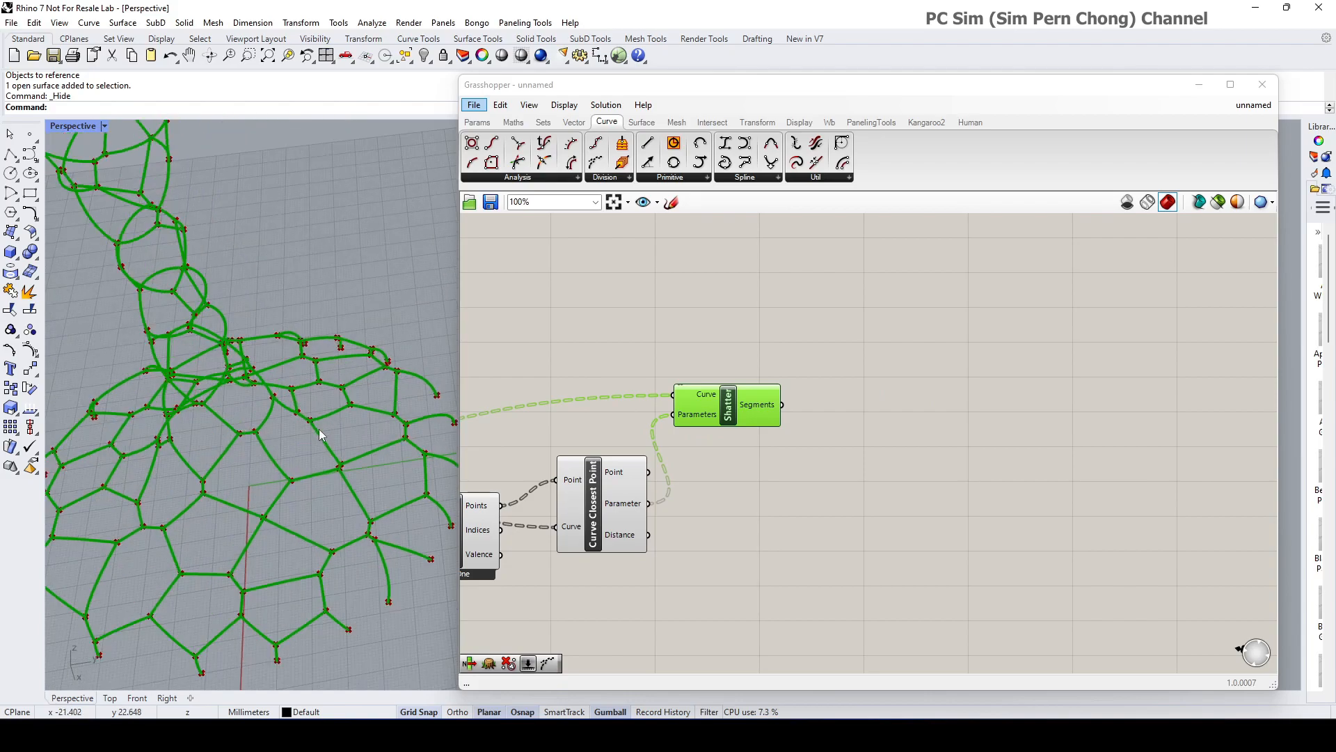
pyautogui.scroll(3, 332, 415)
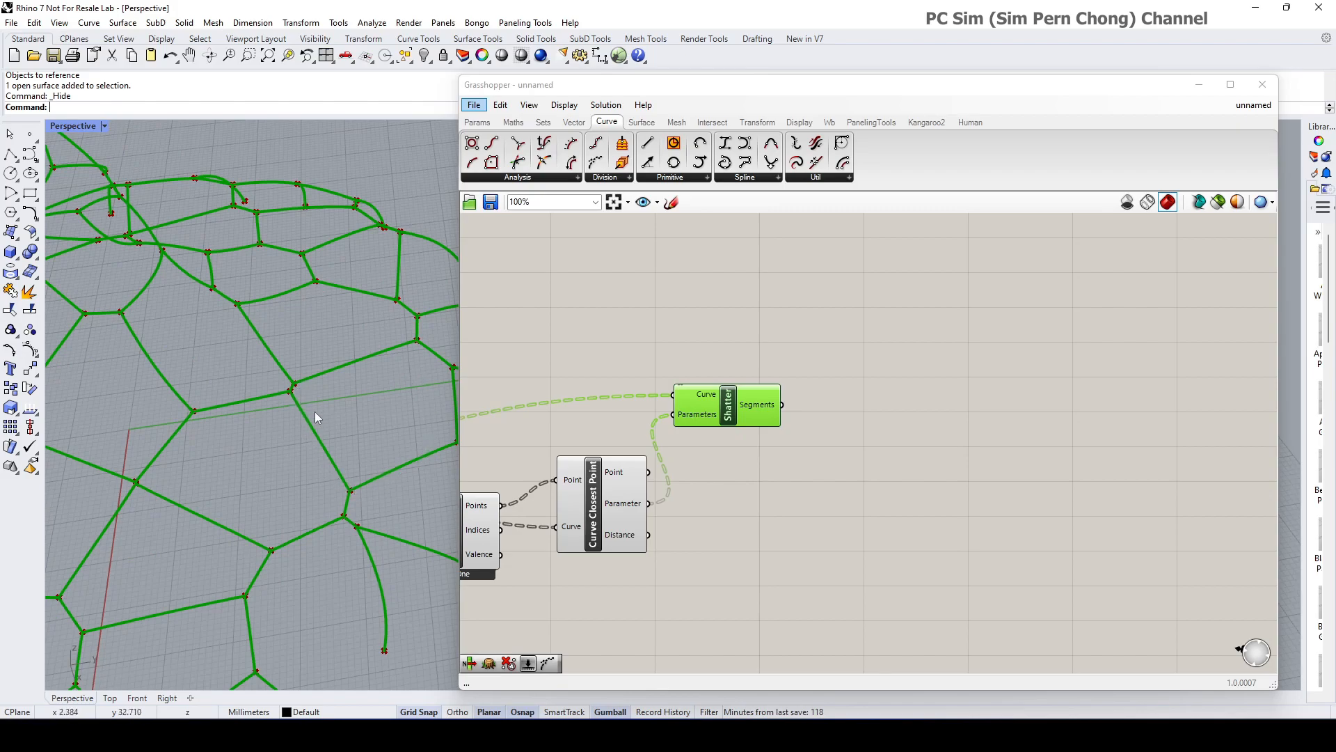
pyautogui.scroll(-2, 312, 406)
pyautogui.scroll(4, 312, 406)
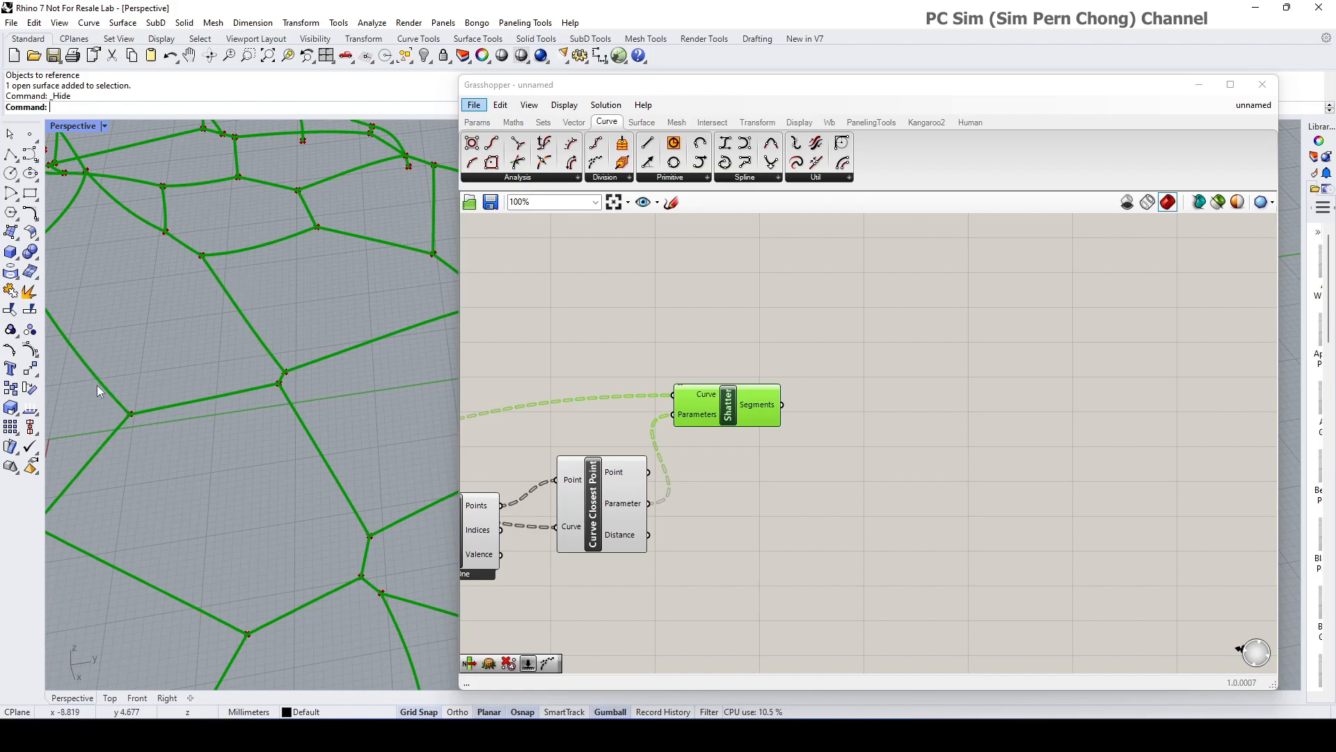
# Reposition the Shatter component and add a Point On Curve component at parameter 0.500 beside it
pyautogui.moveTo(751, 413); pyautogui.dragTo(753, 415)
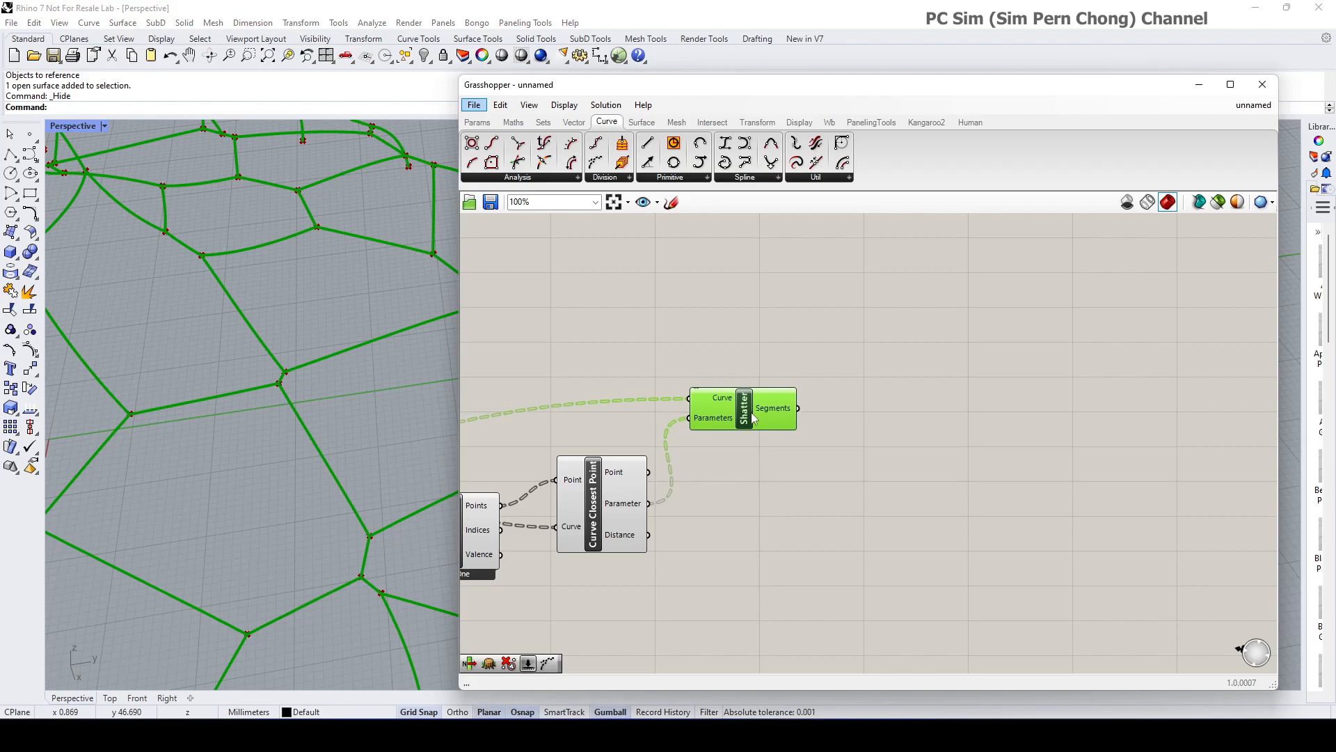
pyautogui.moveTo(753, 413); pyautogui.dragTo(607, 461, button='right')
pyautogui.moveTo(605, 460); pyautogui.dragTo(615, 467)
pyautogui.moveTo(719, 455); pyautogui.dragTo(760, 442, button='right')
pyautogui.click(786, 412)
pyautogui.scroll(1, 785, 412)
pyautogui.moveTo(666, 461); pyautogui.dragTo(668, 467)
pyautogui.moveTo(774, 431); pyautogui.dragTo(734, 412, button='right')
pyautogui.click(728, 394)
pyautogui.doubleClick(801, 372)
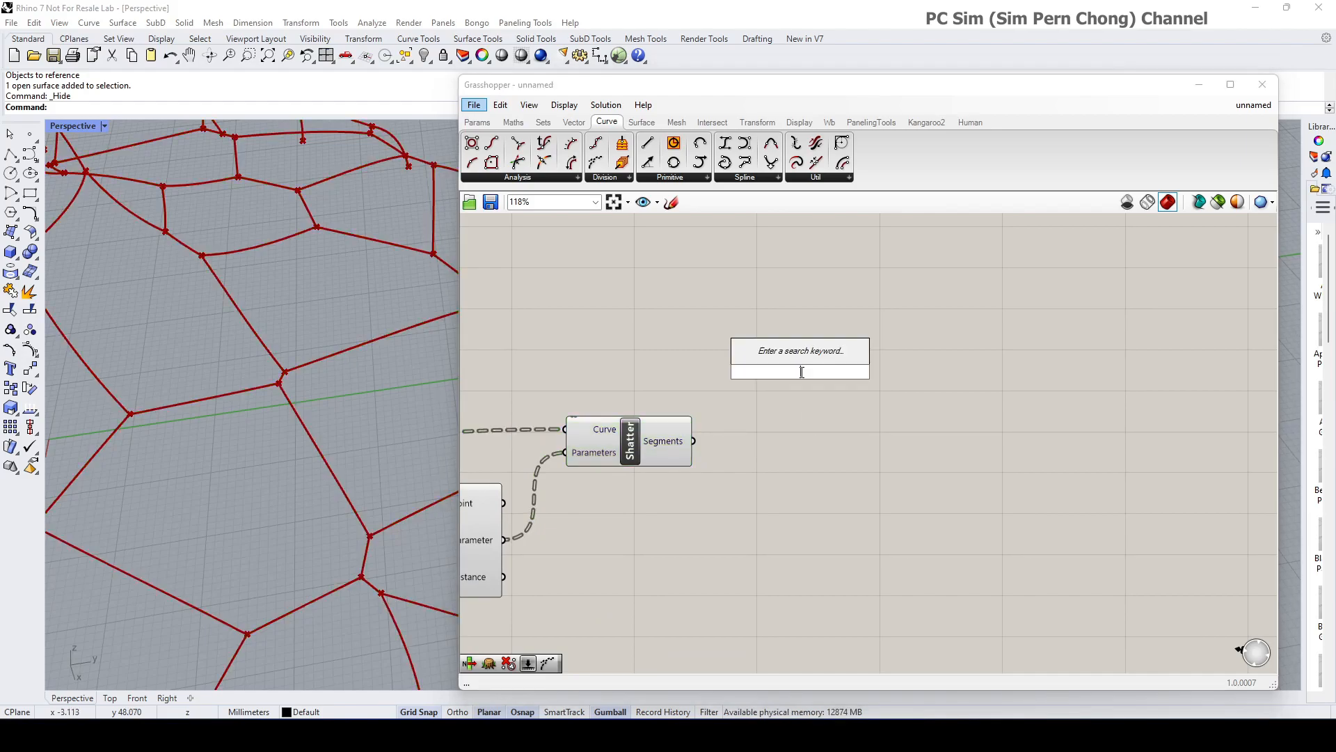
pyautogui.write('po')
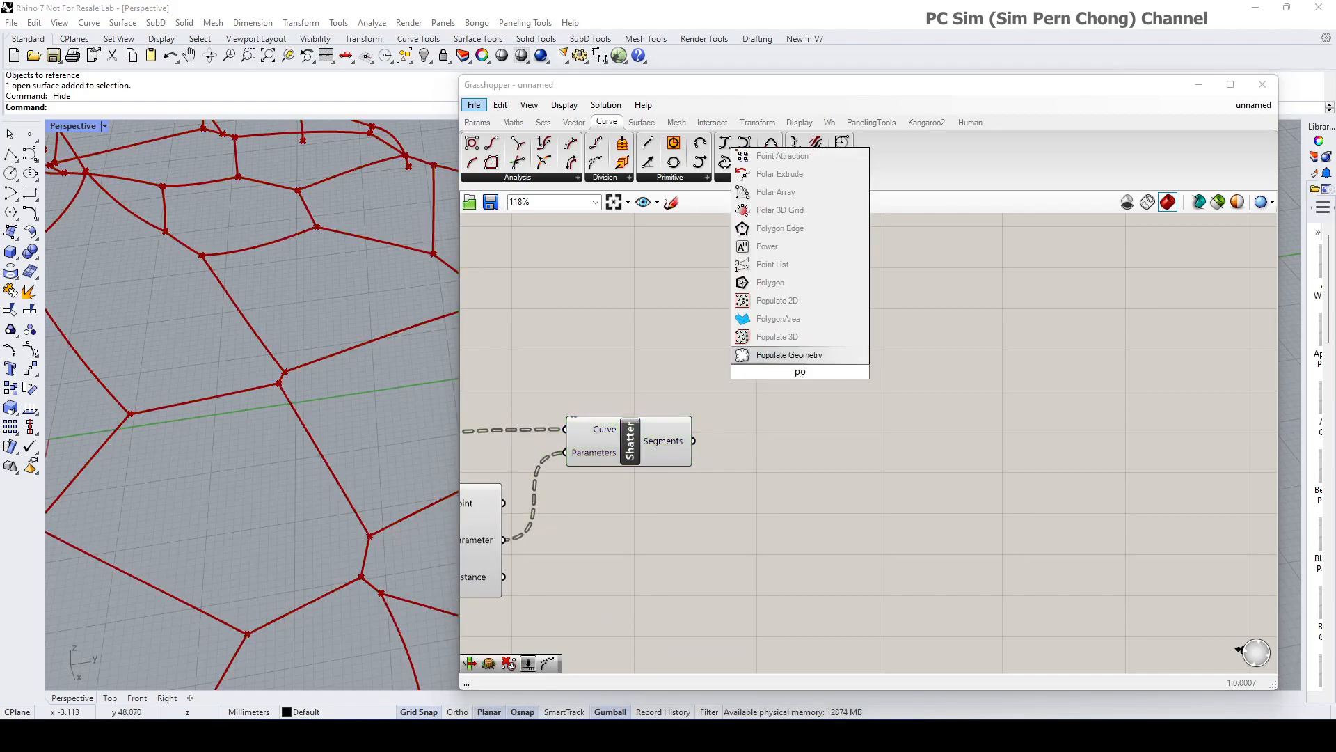
pyautogui.write('int on')
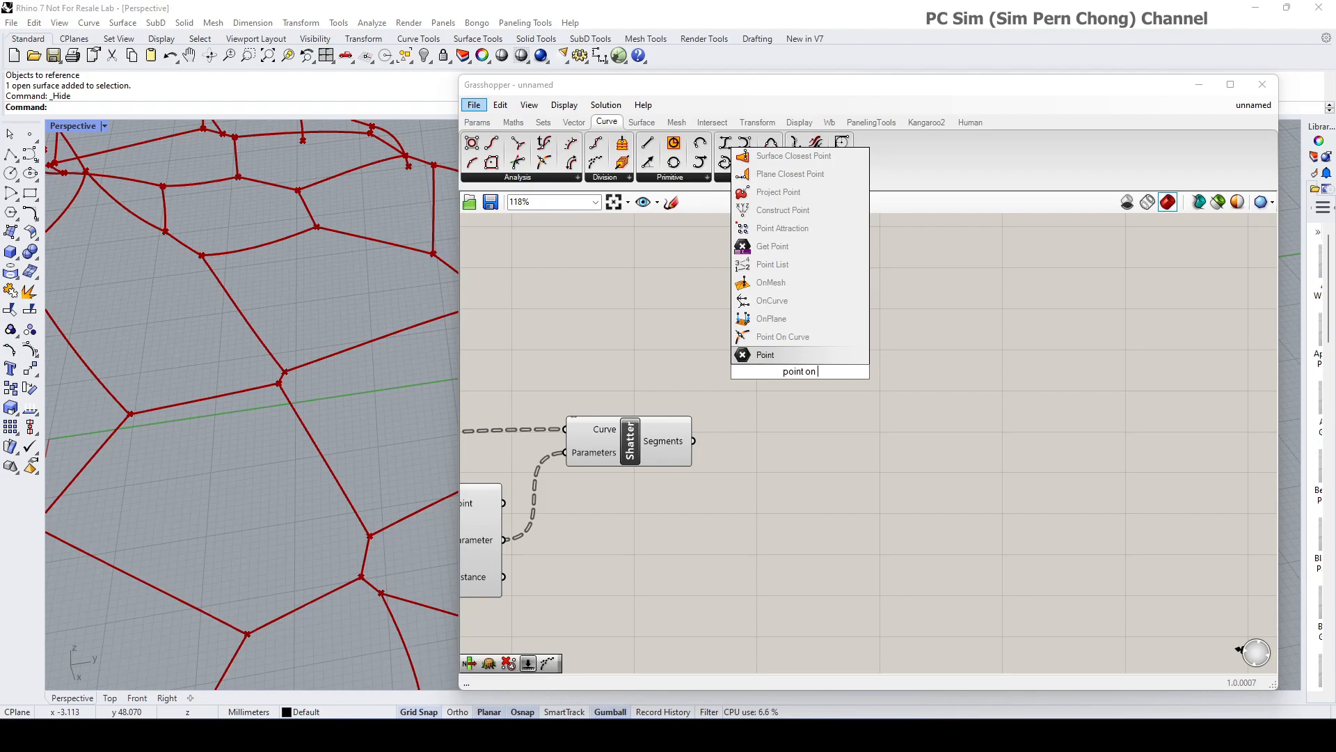
pyautogui.click(802, 338)
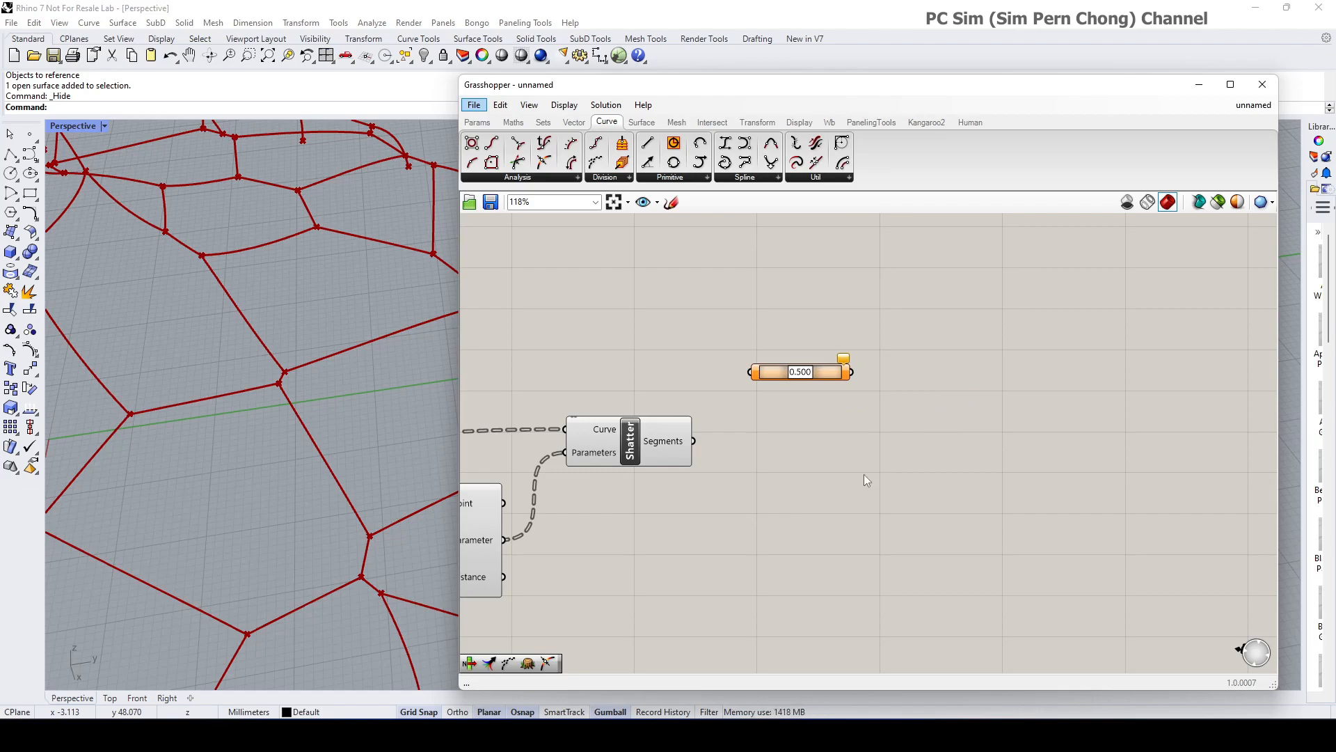
# Add a second Cull Duplicates component and connect Shatter's Segments output to Point On Curve
pyautogui.doubleClick(904, 435)
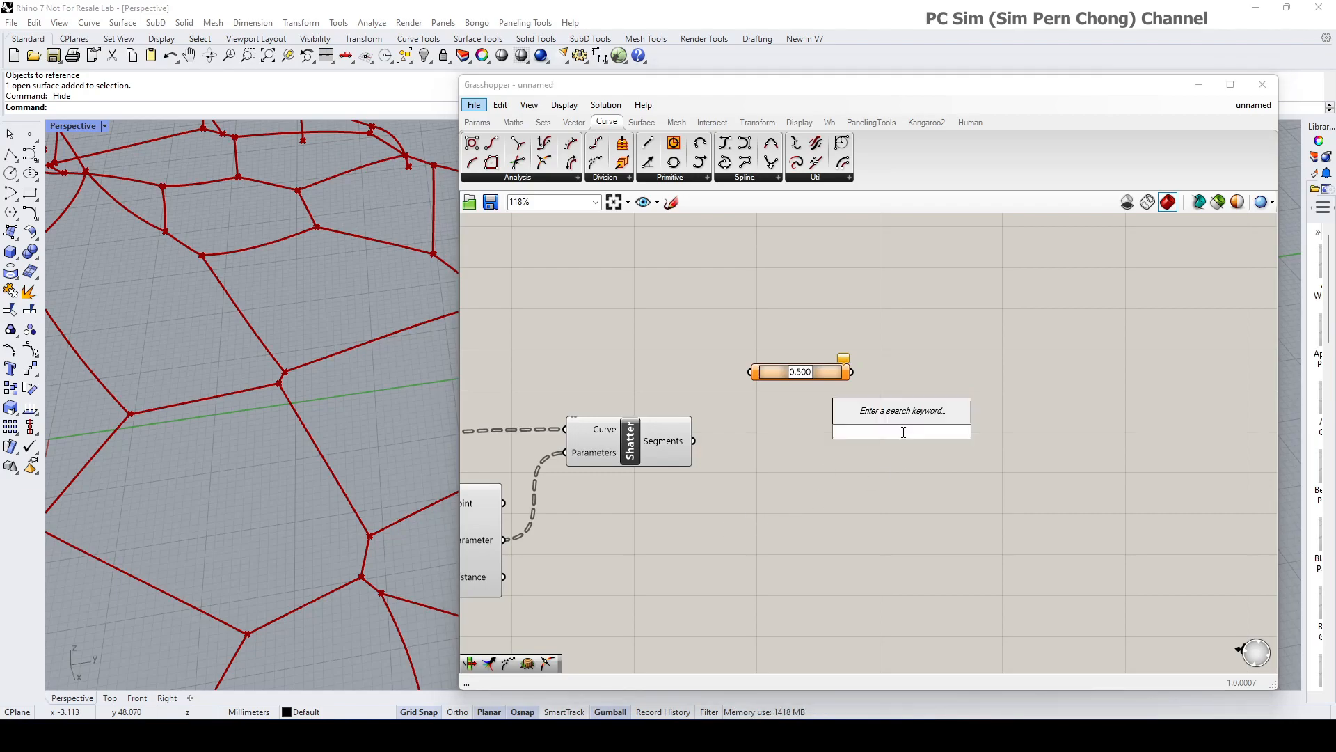
pyautogui.write('cu')
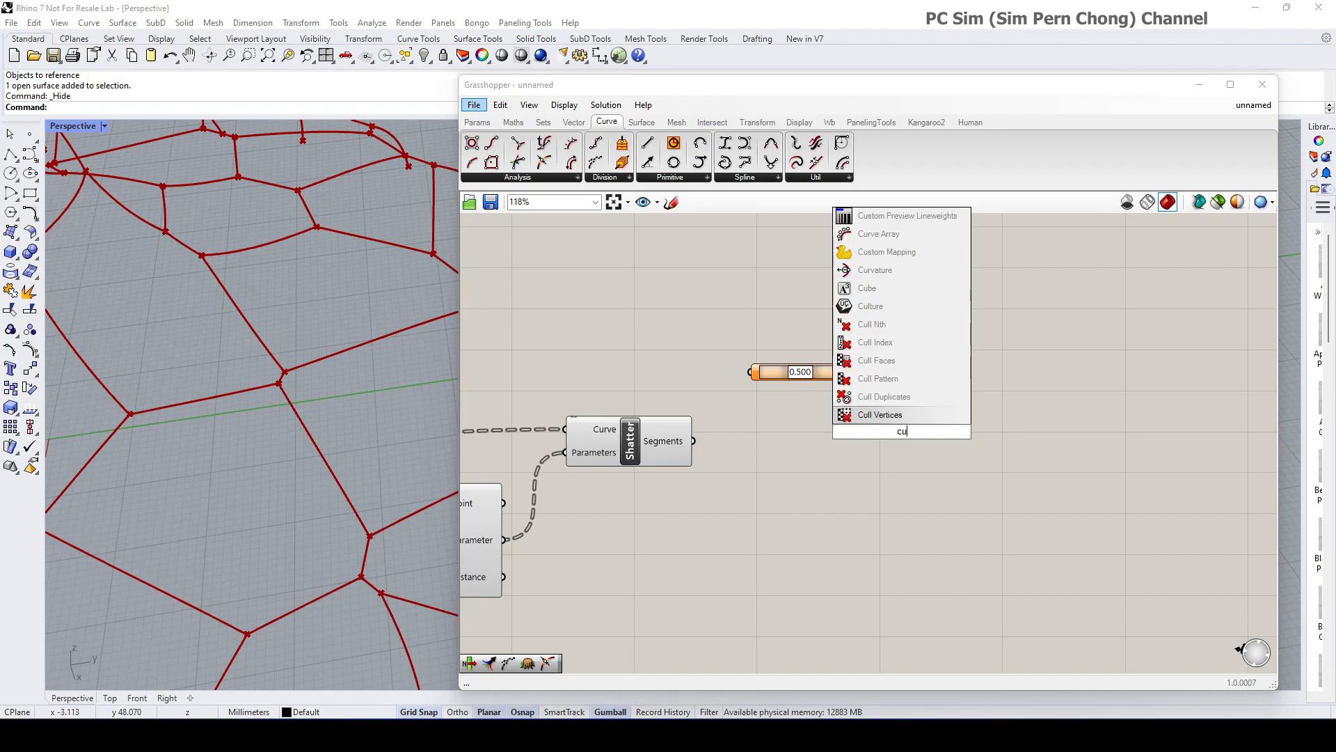
pyautogui.click(884, 396)
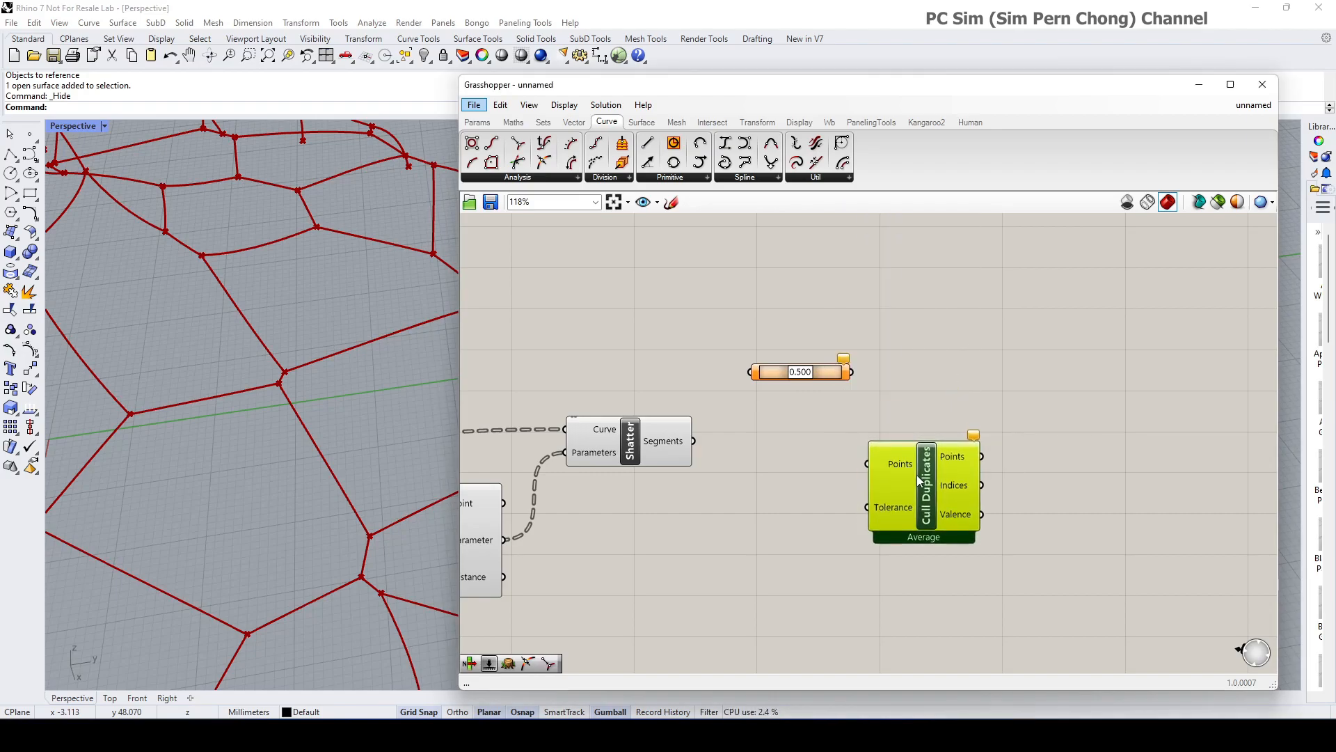
pyautogui.moveTo(694, 441); pyautogui.dragTo(750, 373)
pyautogui.moveTo(879, 488)
pyautogui.mouseDown()
pyautogui.moveTo(906, 479)
pyautogui.moveTo(898, 471)
pyautogui.mouseUp()
# Add a List Item component beyond the Point On Curve component and connect Shatter's Segments output to its List input
pyautogui.doubleClick(1035, 377)
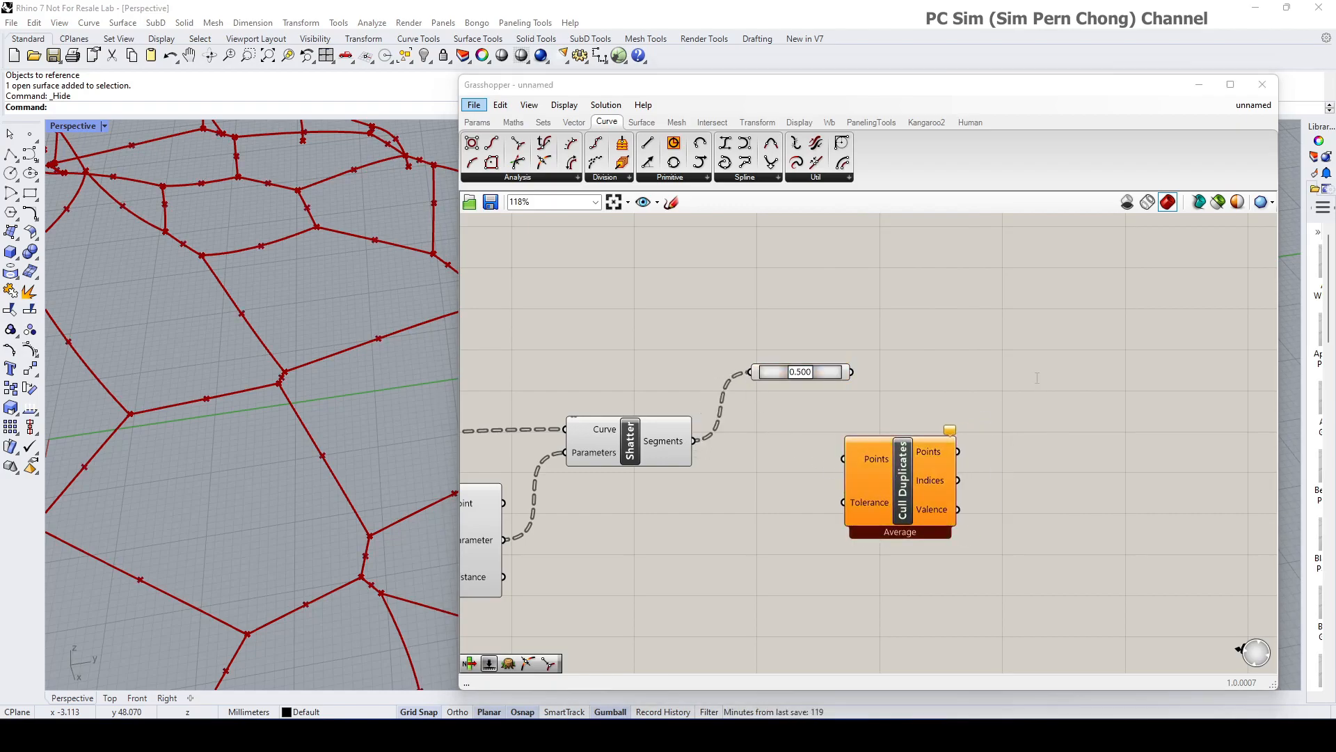
pyautogui.write('list')
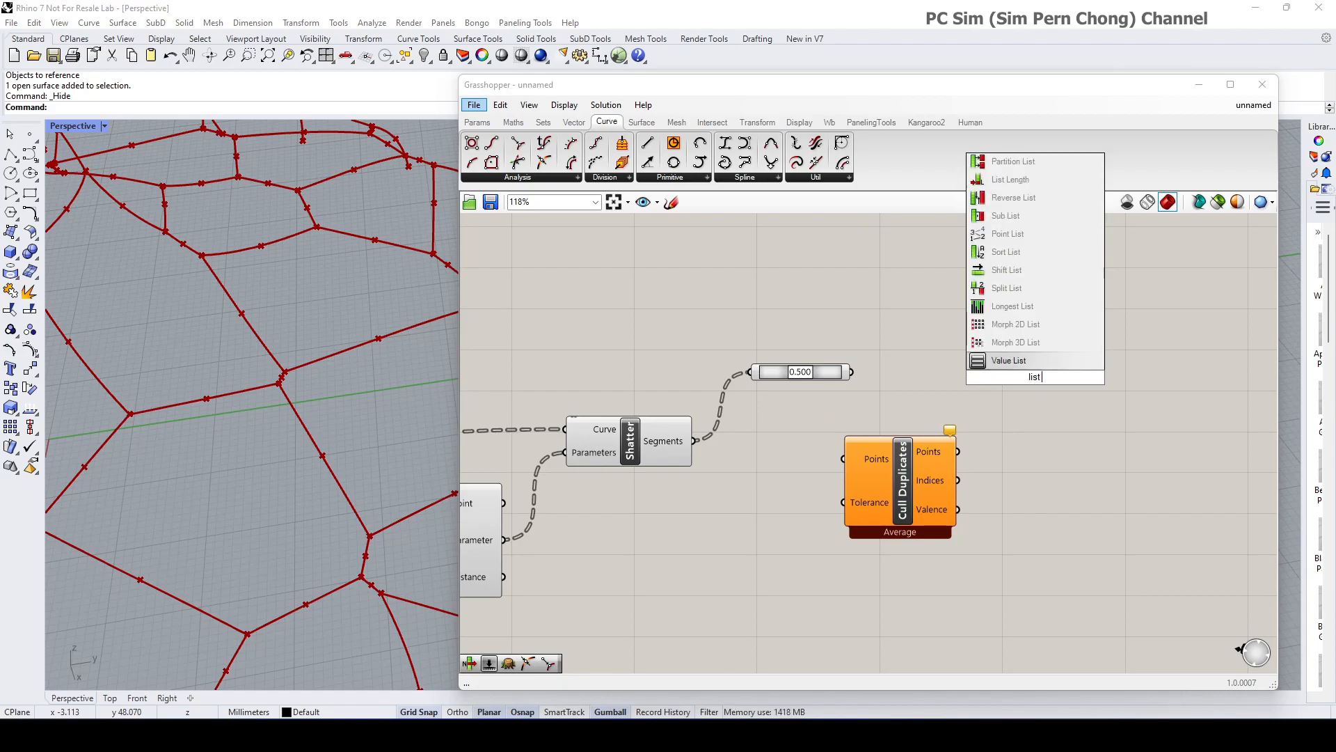
pyautogui.write(' item')
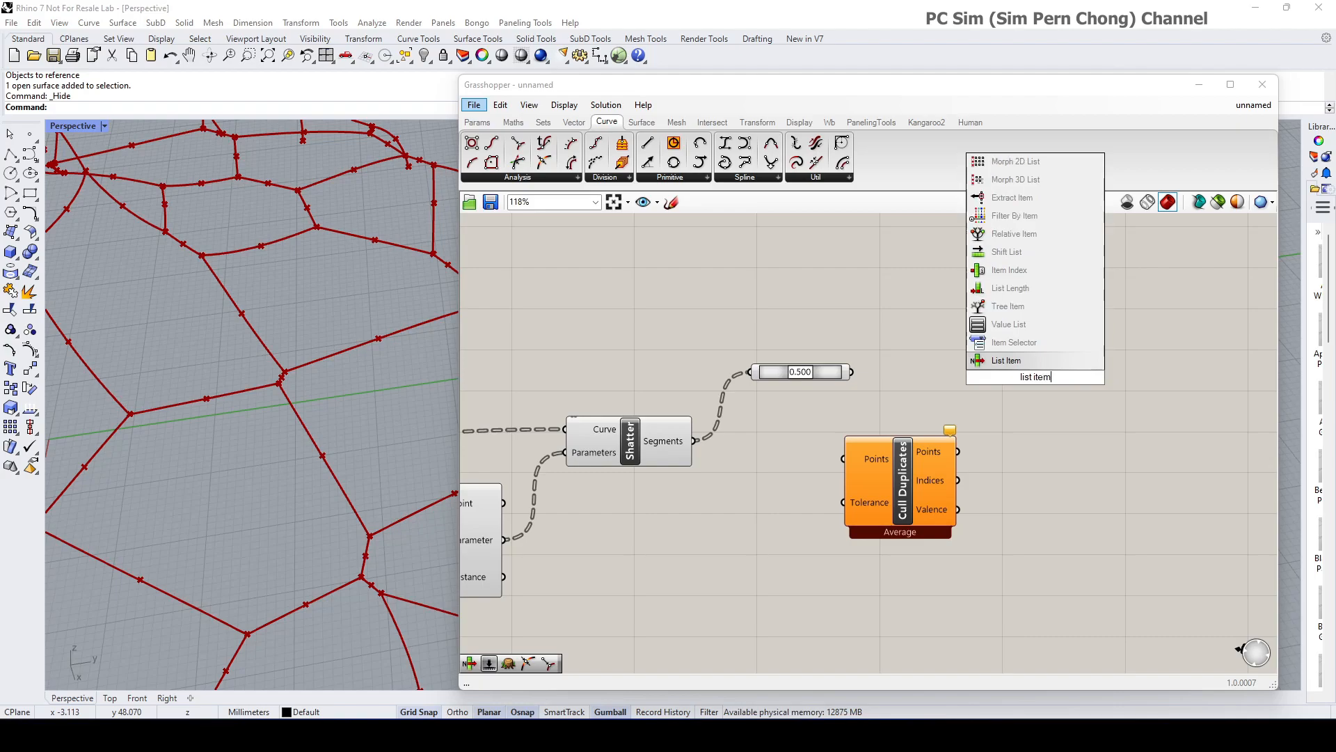
pyautogui.click(1046, 366)
pyautogui.moveTo(1044, 369); pyautogui.dragTo(1101, 376)
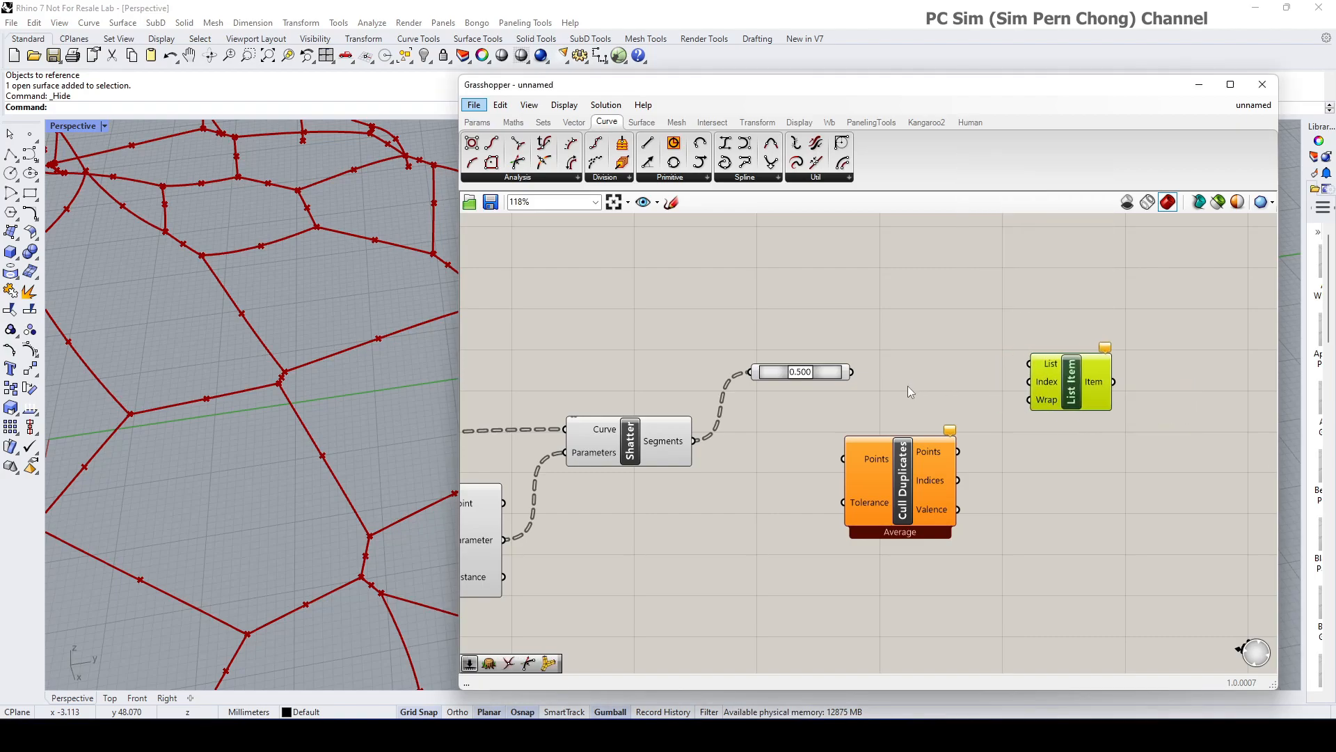
pyautogui.moveTo(698, 442); pyautogui.dragTo(1031, 364)
# Connect the Point On Curve output to the second Cull Duplicates component's Points input and set its mode to Leave One
pyautogui.moveTo(851, 372); pyautogui.dragTo(845, 466)
pyautogui.click(906, 495)
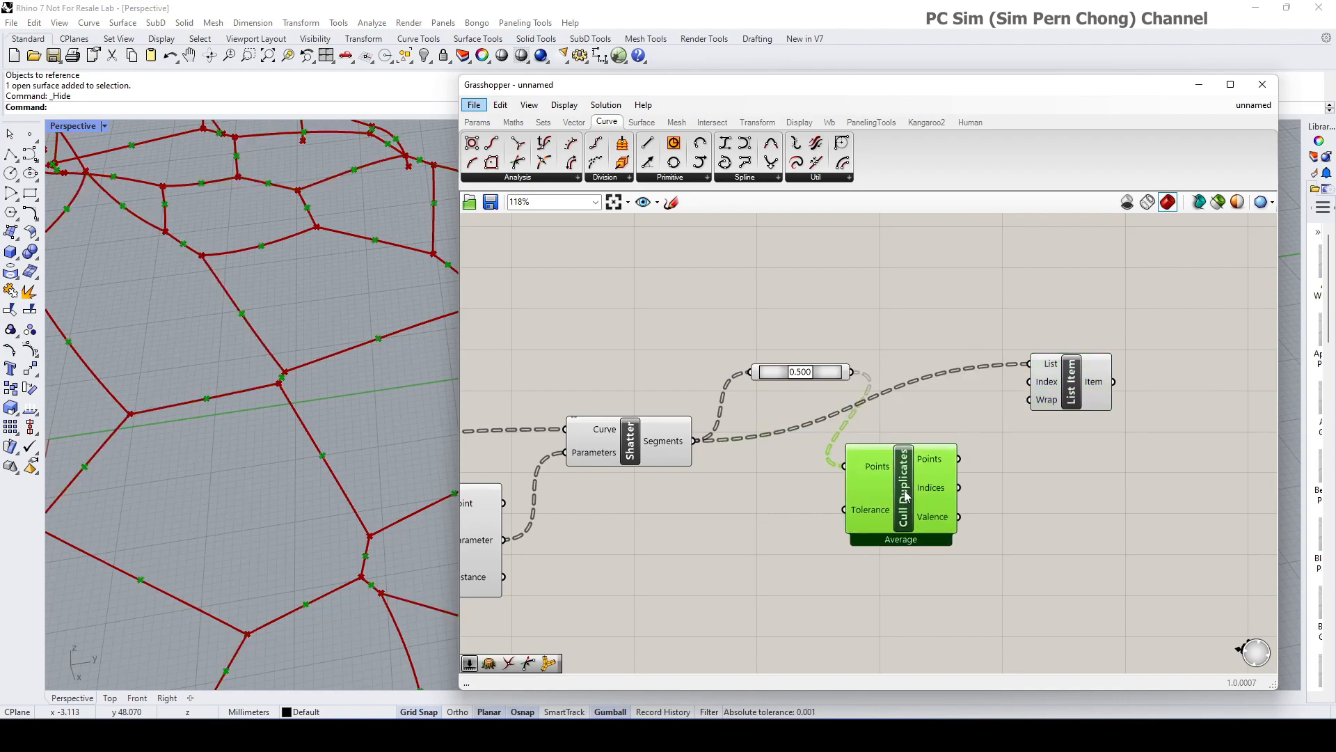
pyautogui.rightClick(907, 495)
pyautogui.click(953, 566)
pyautogui.moveTo(941, 495)
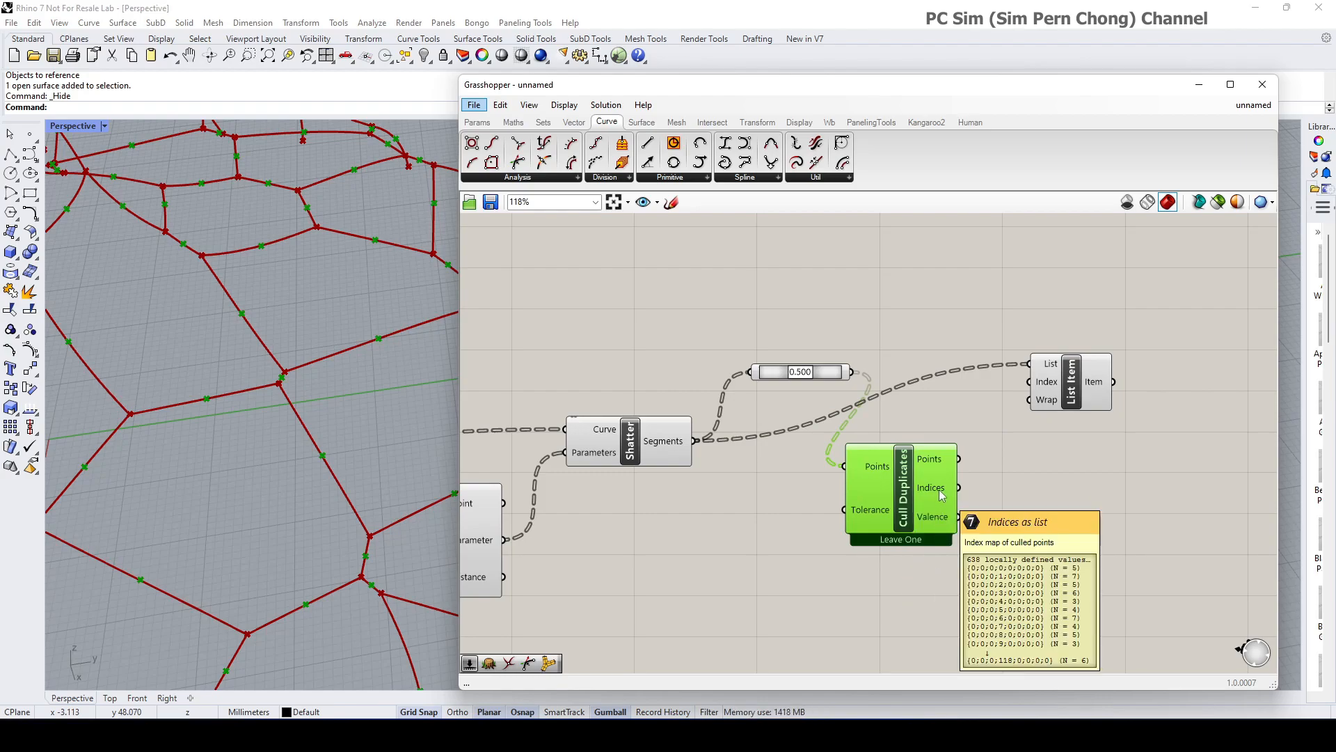
# Rearrange the Shatter, Cull Duplicates and List Item components and connect Cull Duplicates' Indices output to List Item's Index input
pyautogui.moveTo(650, 449); pyautogui.dragTo(636, 412)
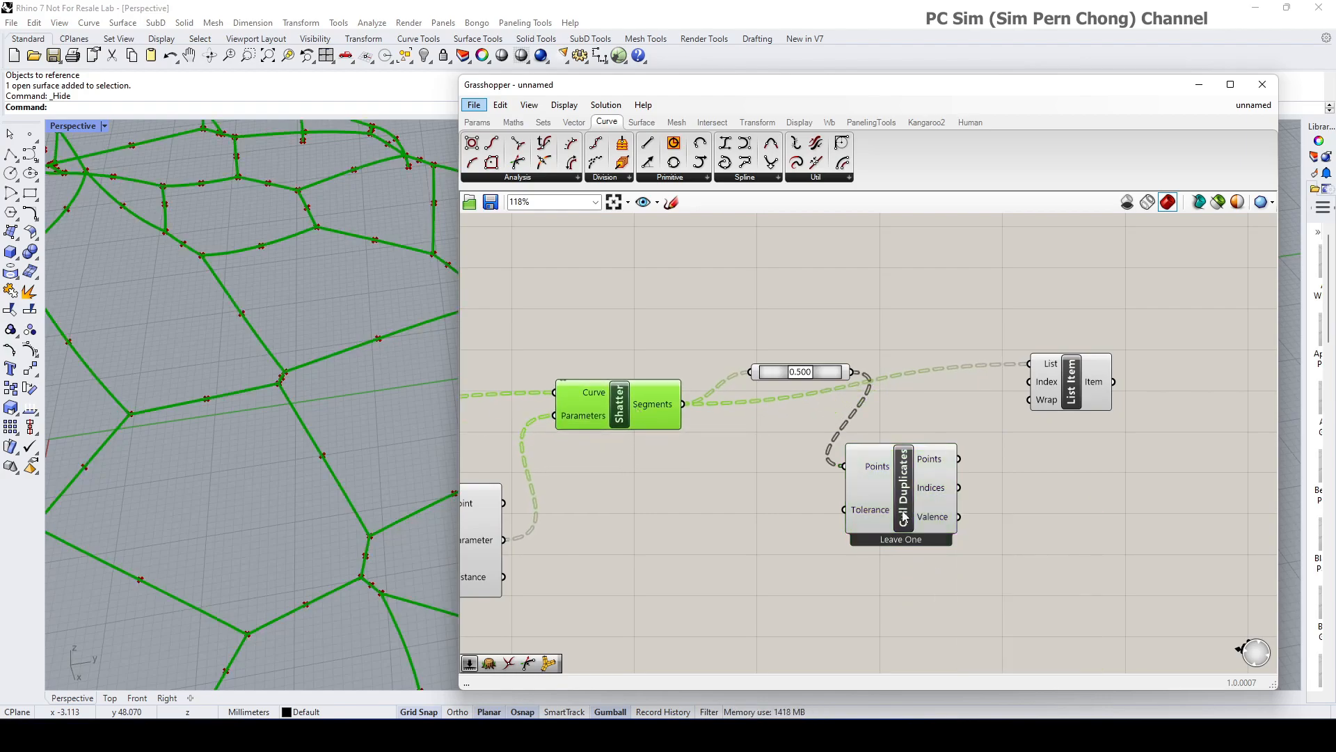
pyautogui.moveTo(903, 515); pyautogui.dragTo(922, 506)
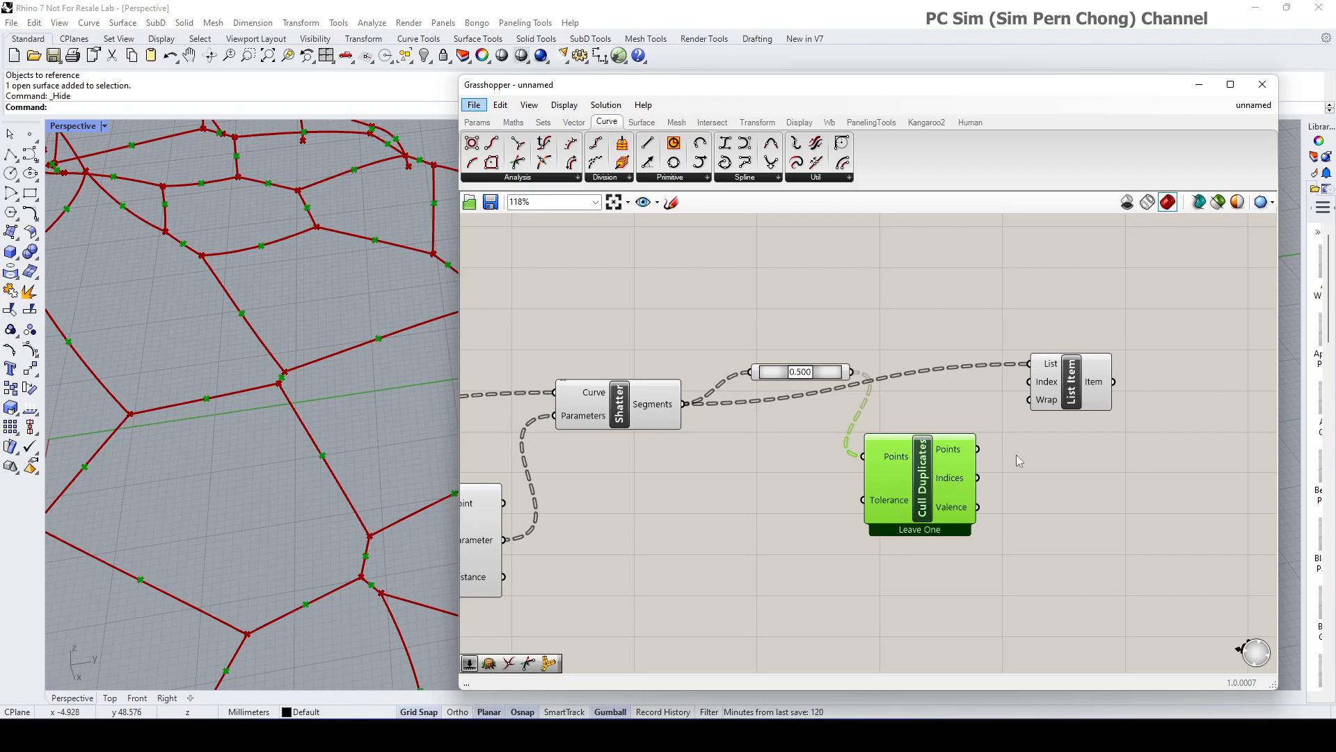
pyautogui.moveTo(949, 478); pyautogui.dragTo(907, 481)
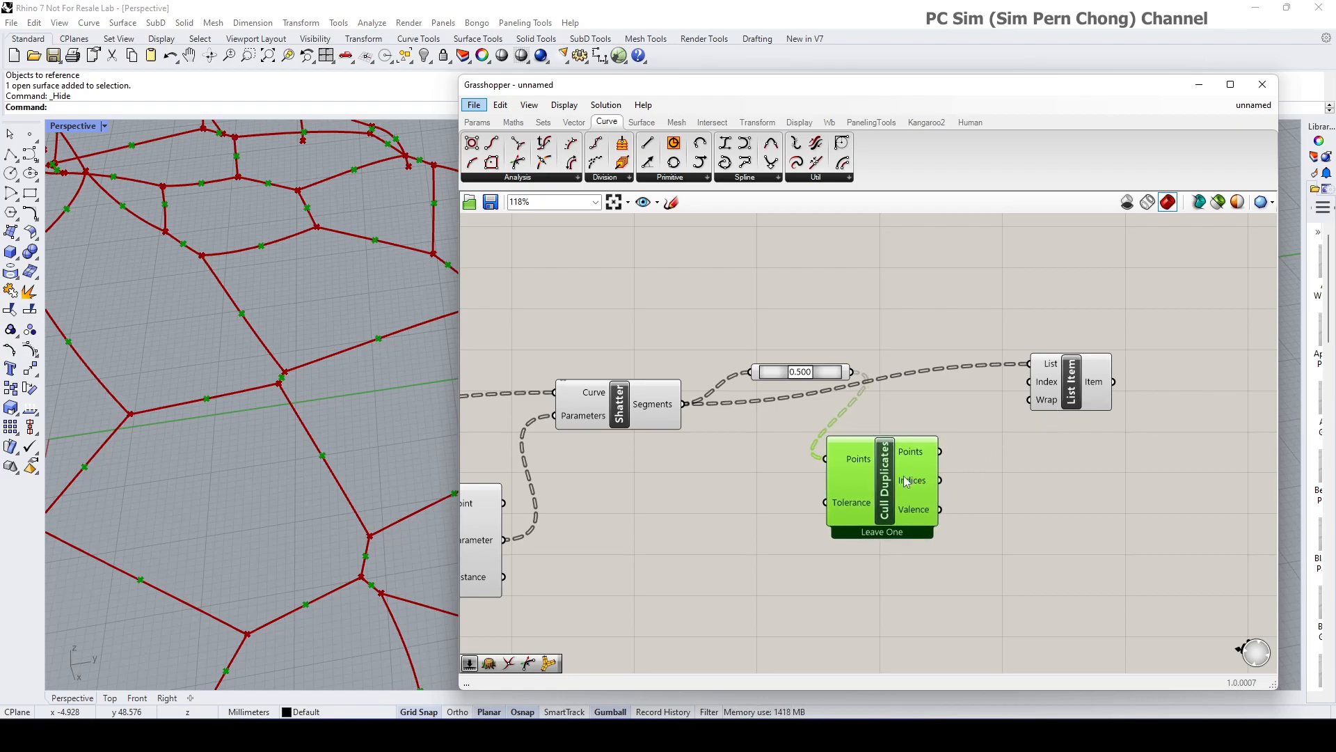
pyautogui.moveTo(1052, 392); pyautogui.dragTo(1067, 406)
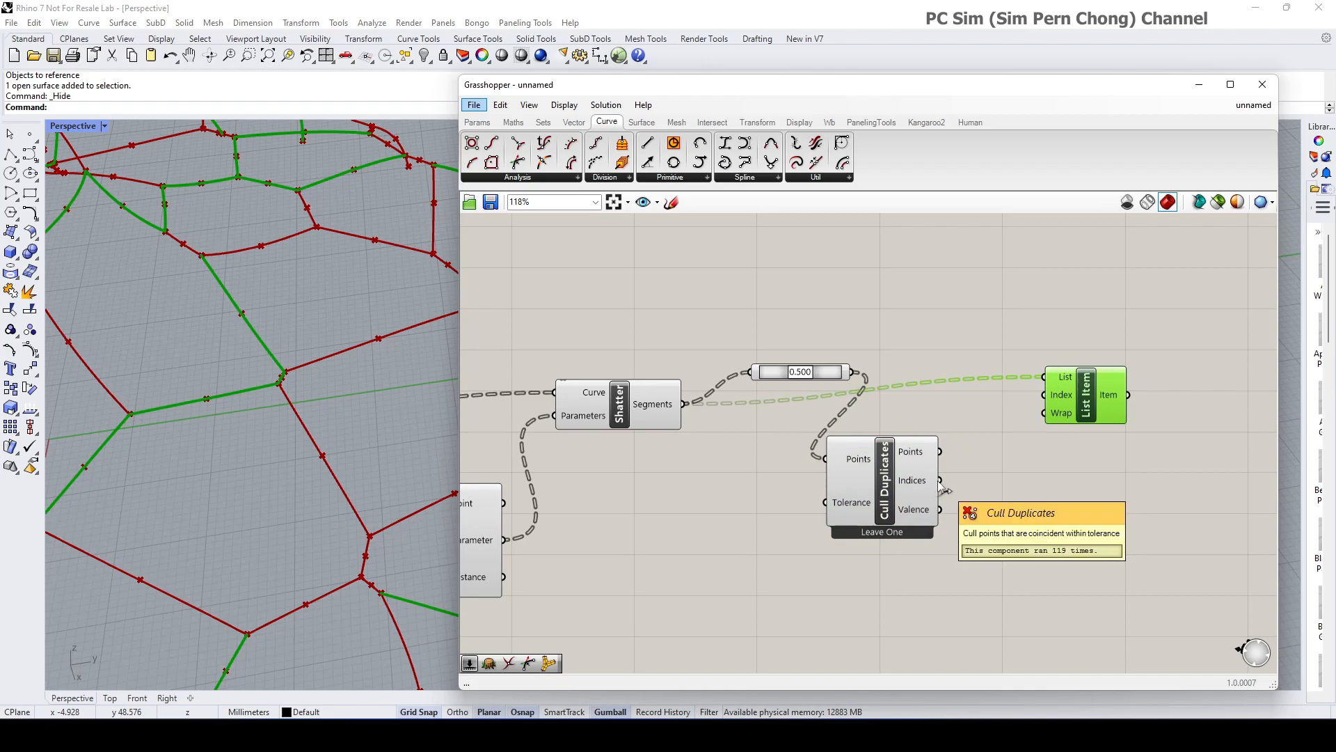
pyautogui.moveTo(962, 482); pyautogui.dragTo(1044, 395)
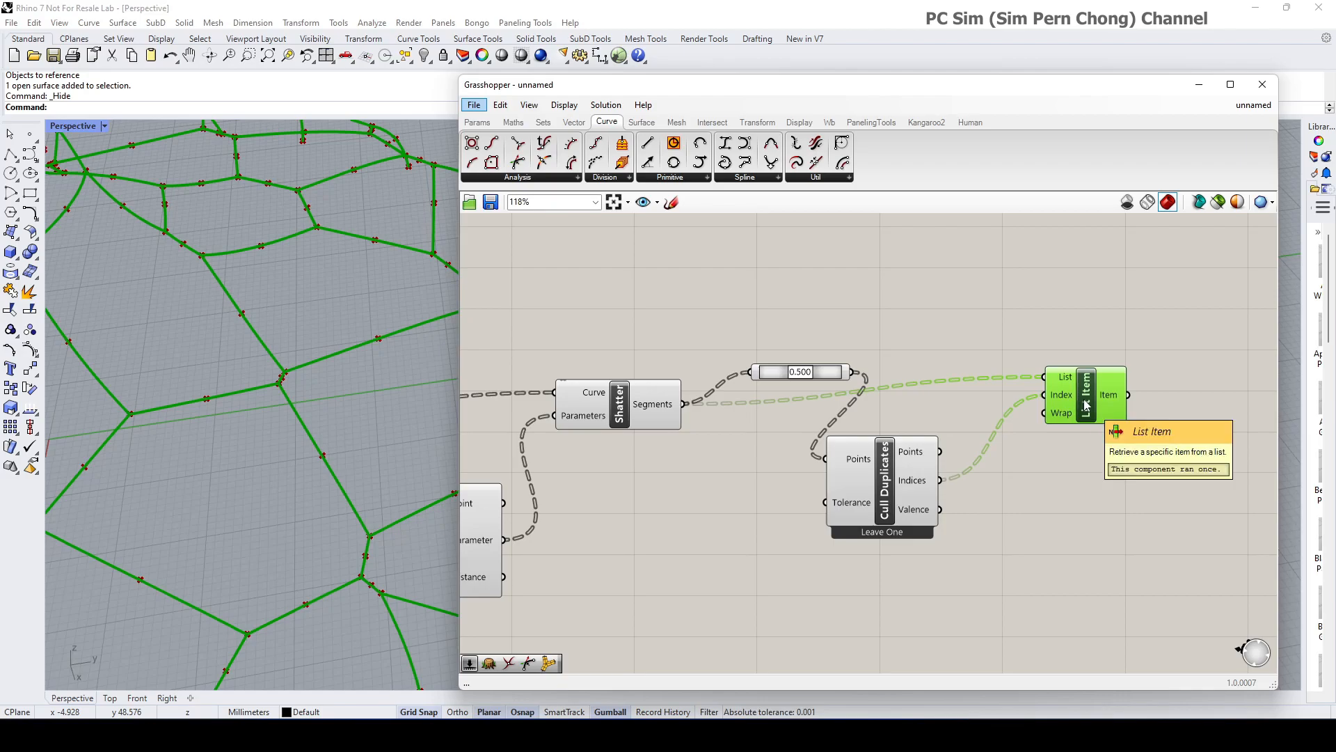
pyautogui.click(1138, 402)
pyautogui.click(1103, 404)
# Add a second List Item component, feed it the first one's Item output and check the selected segments on the goblet's base
pyautogui.moveTo(1236, 393); pyautogui.dragTo(962, 441, button='right')
pyautogui.click(960, 437)
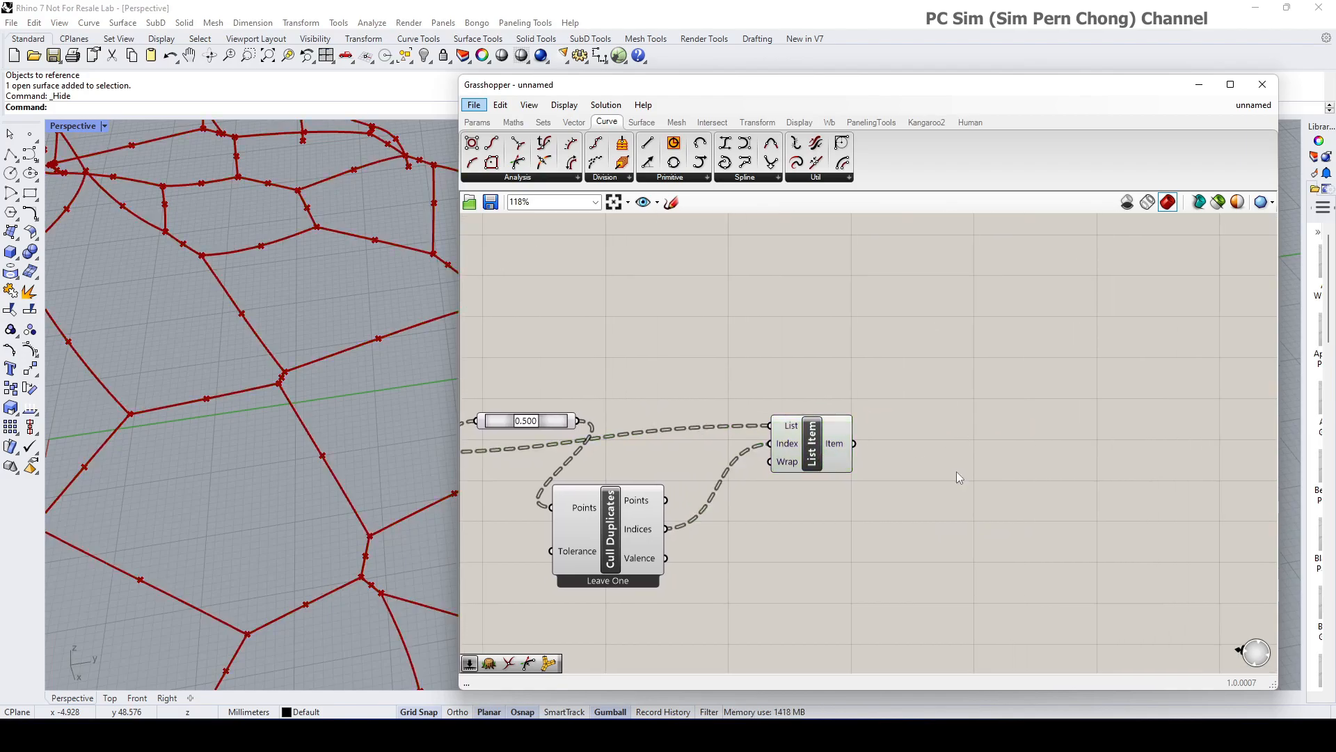
pyautogui.click(820, 457)
pyautogui.doubleClick(965, 440)
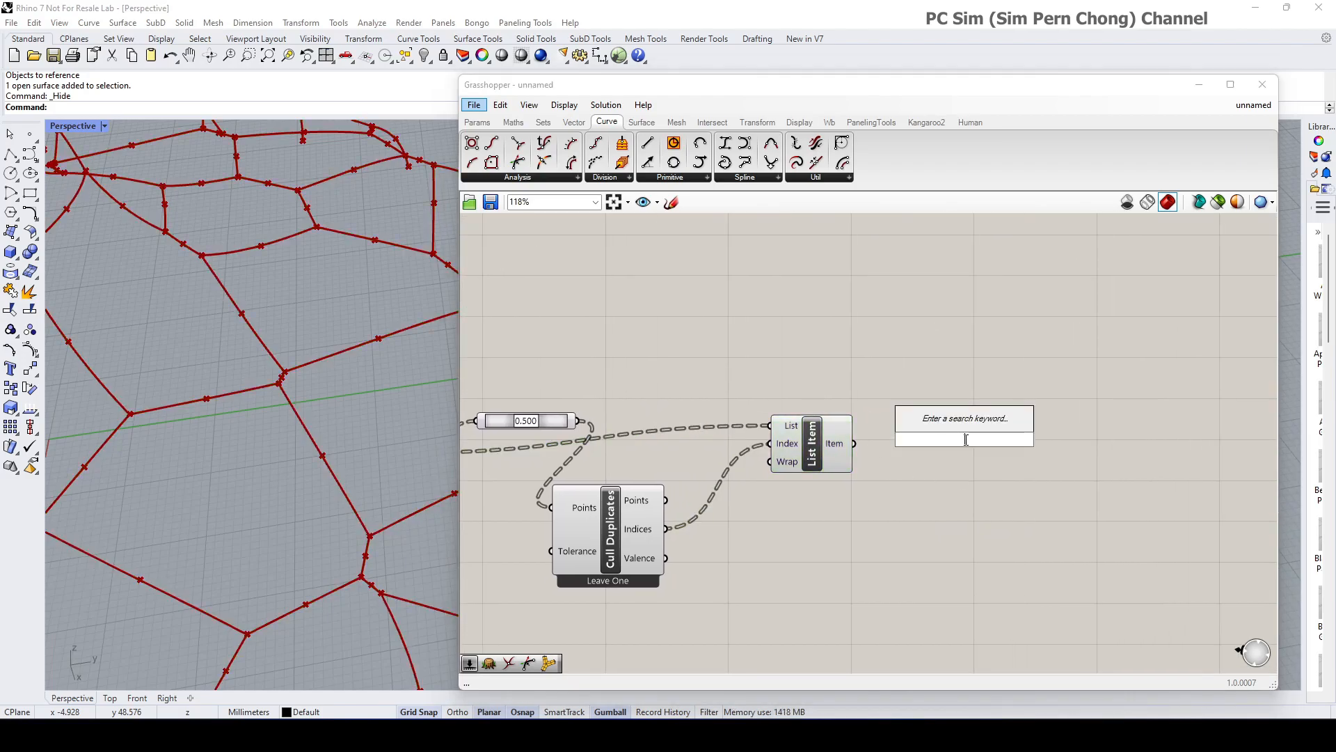
pyautogui.write('list i')
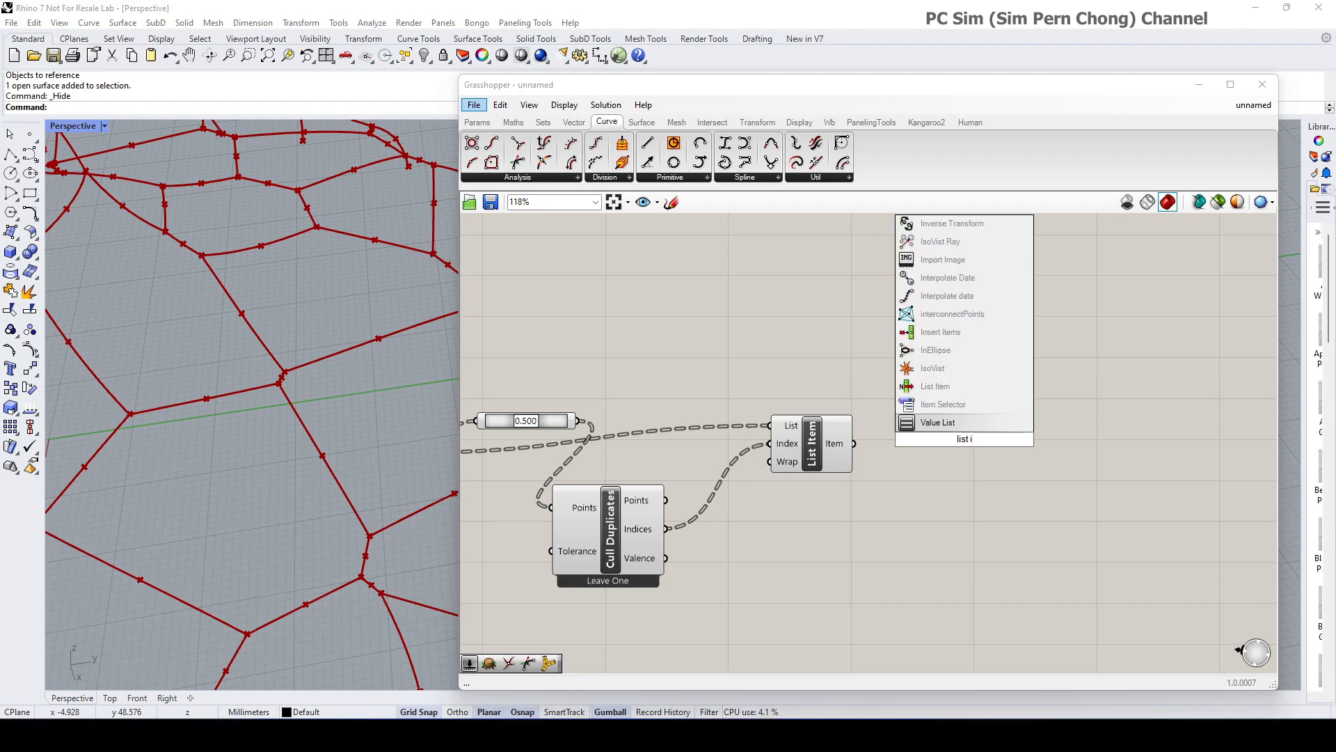
pyautogui.click(964, 417)
pyautogui.moveTo(964, 416); pyautogui.dragTo(972, 444)
pyautogui.moveTo(854, 443); pyautogui.dragTo(931, 449)
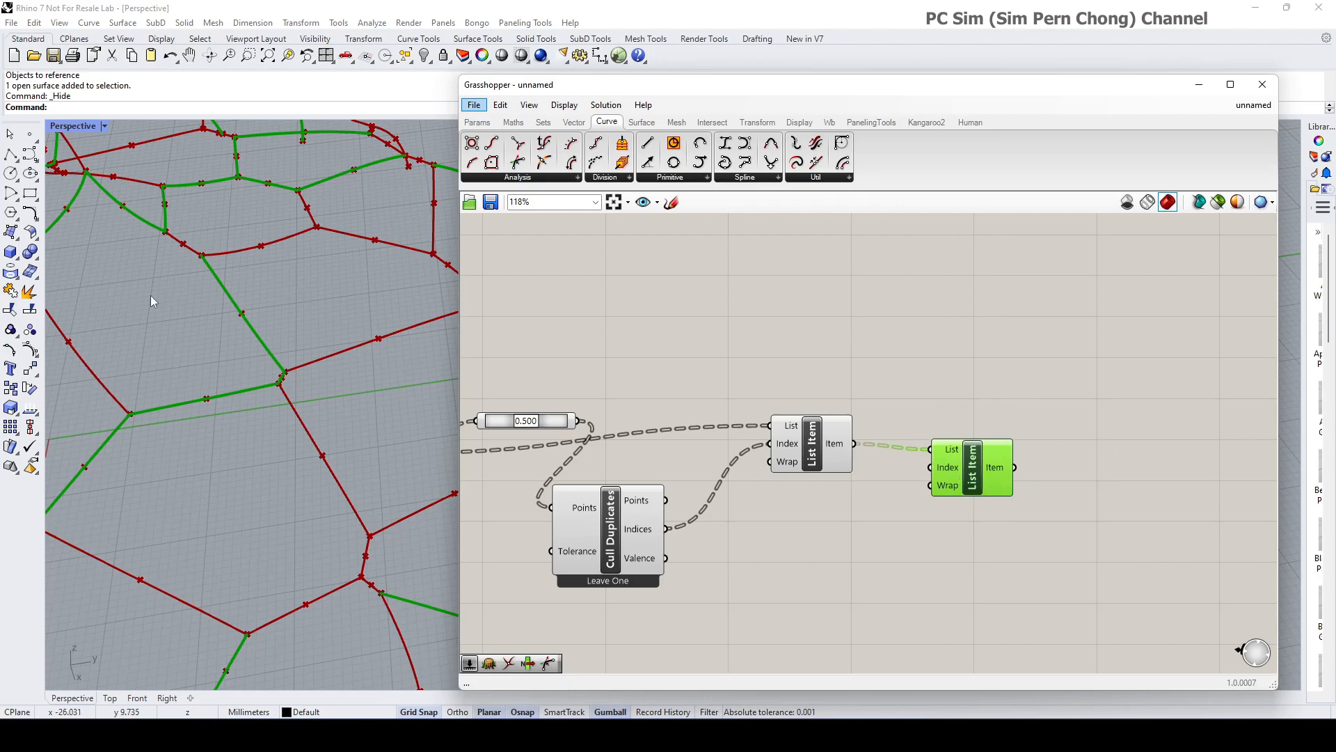
pyautogui.scroll(-5, 197, 337)
pyautogui.scroll(5, 197, 336)
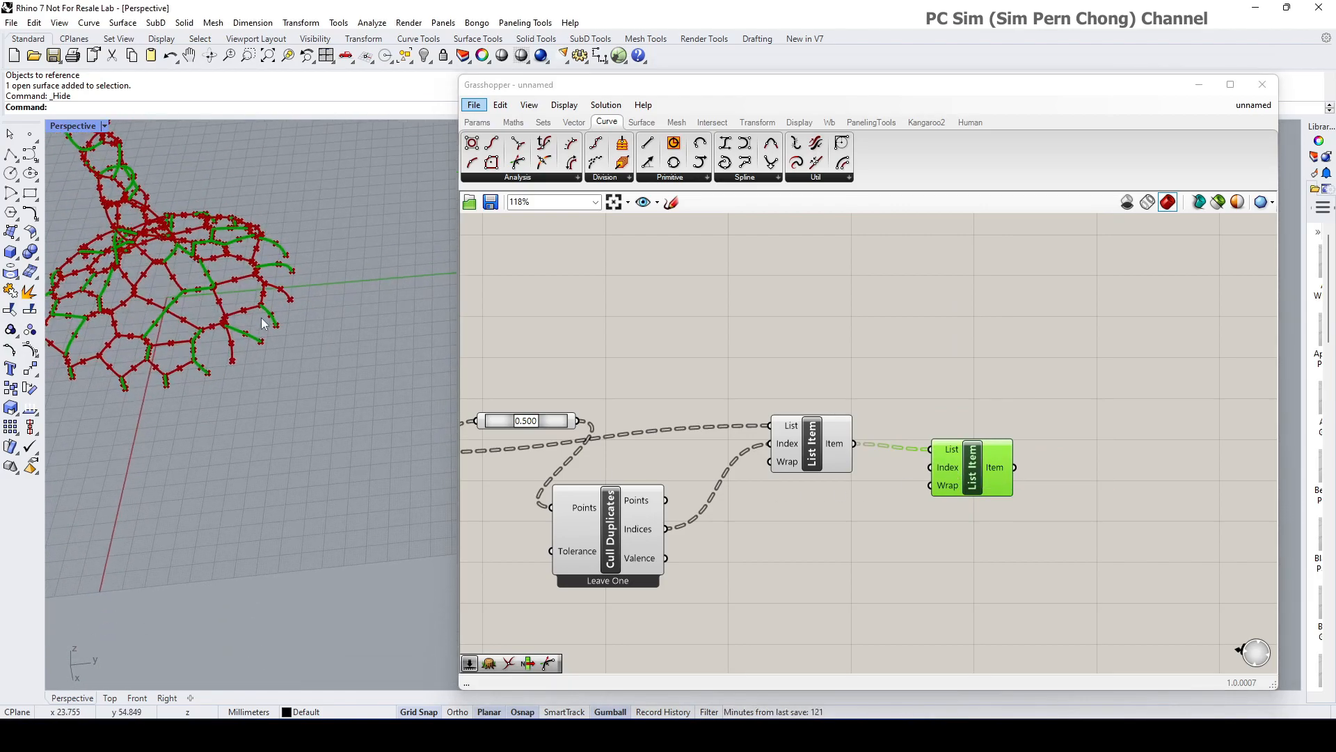
pyautogui.scroll(3, 325, 363)
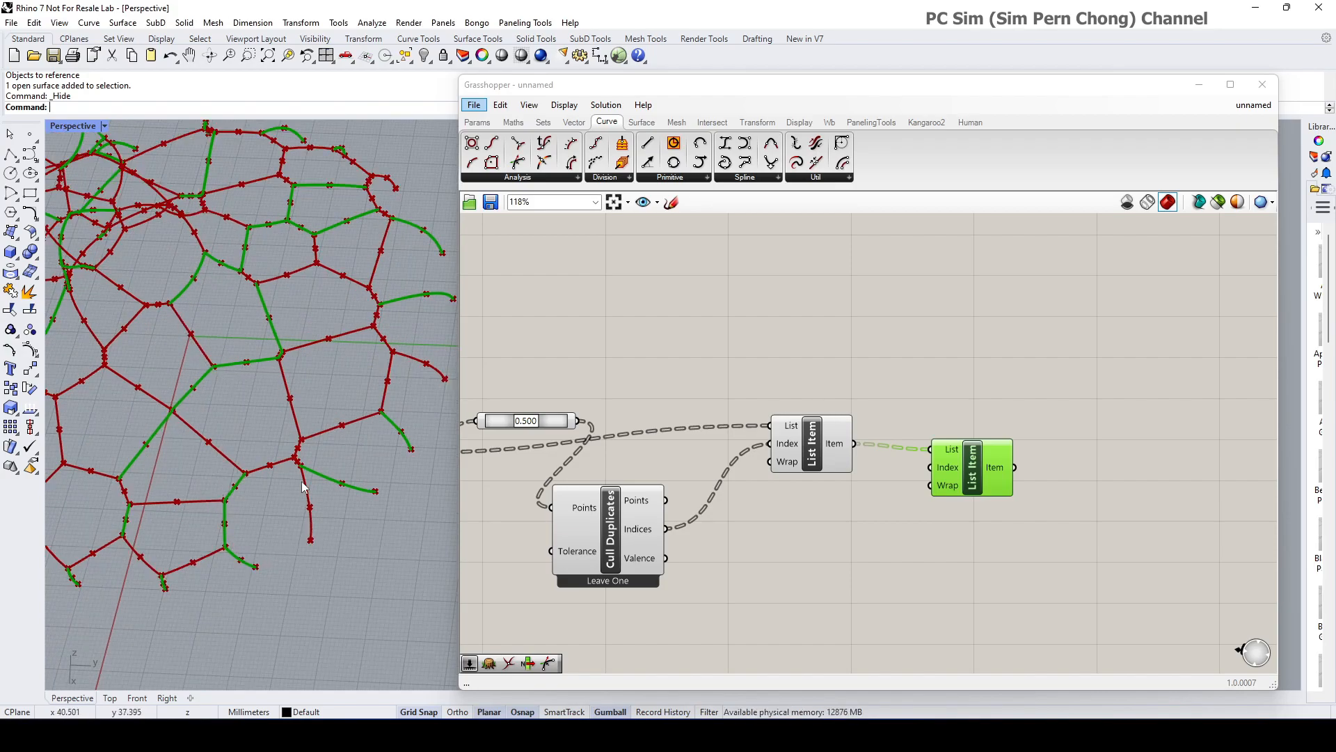
# Insert a Flatten Tree component between the two List Item components, wired from the first's Item output to the second's List input
pyautogui.moveTo(934, 468); pyautogui.dragTo(993, 473)
pyautogui.moveTo(823, 455); pyautogui.dragTo(814, 457)
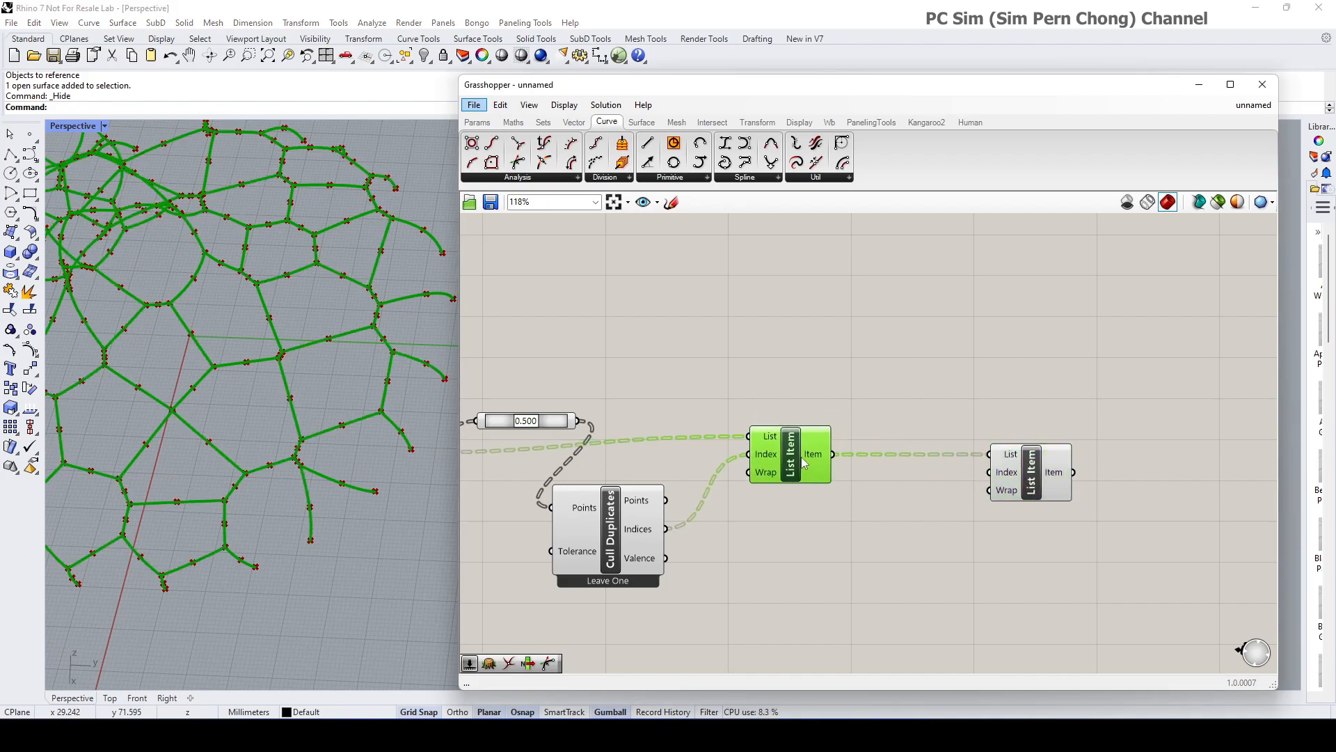
pyautogui.doubleClick(904, 407)
pyautogui.write('fl')
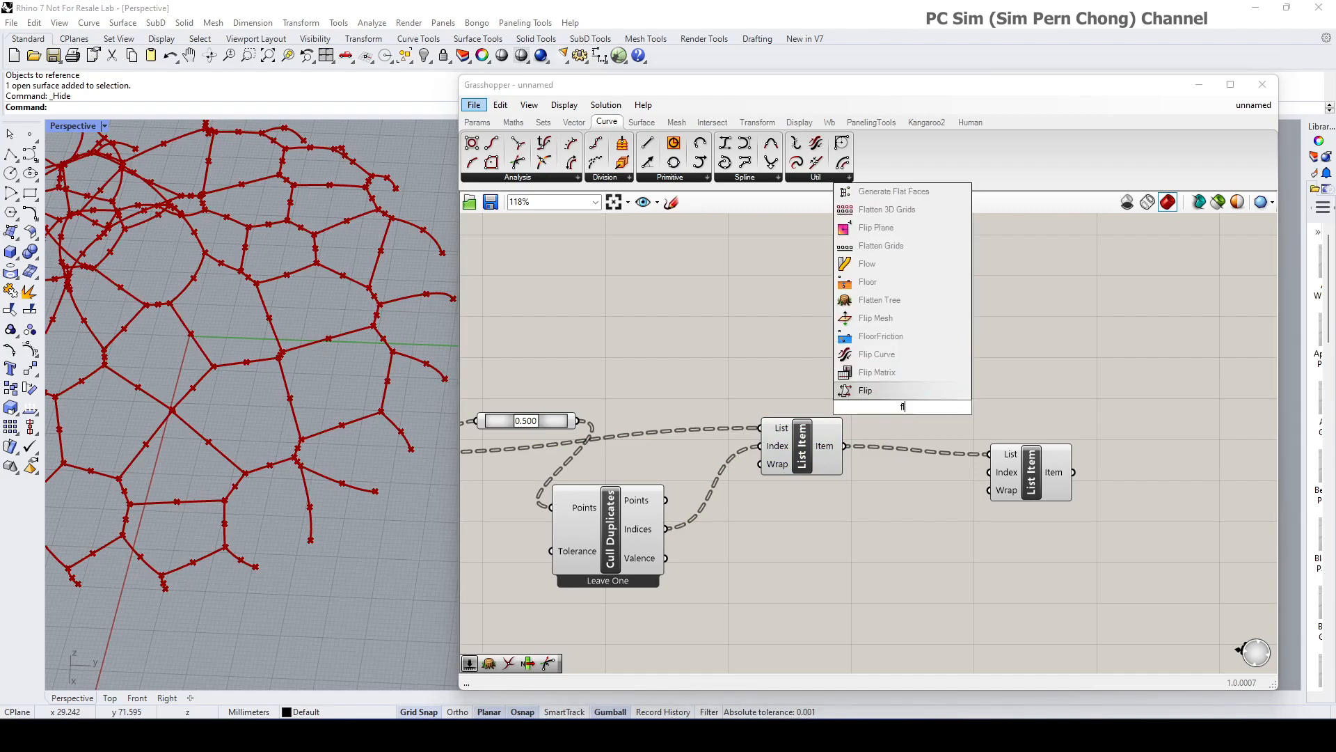
pyautogui.click(906, 307)
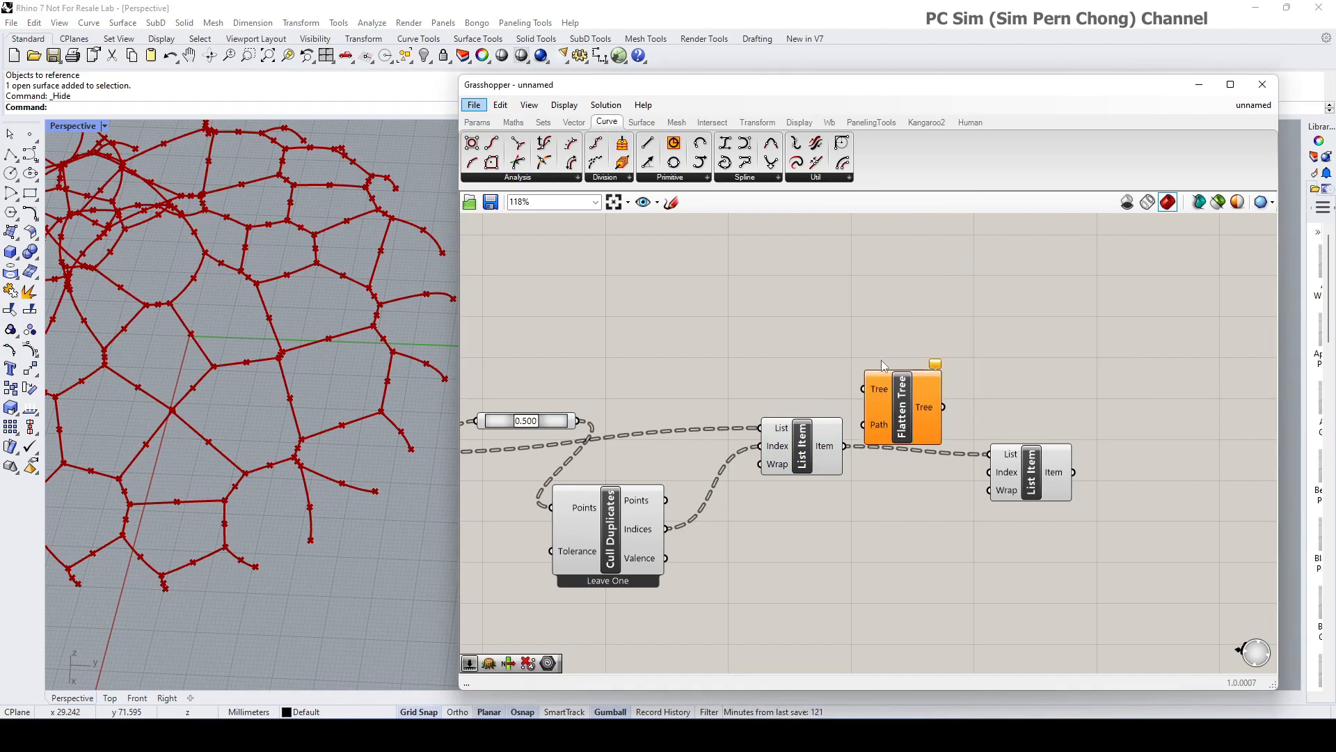
pyautogui.moveTo(889, 395); pyautogui.dragTo(907, 390)
pyautogui.moveTo(845, 446); pyautogui.dragTo(881, 384)
pyautogui.moveTo(1025, 465); pyautogui.dragTo(1081, 464)
pyautogui.moveTo(962, 401); pyautogui.dragTo(1047, 453)
pyautogui.moveTo(932, 418); pyautogui.dragTo(942, 451)
pyautogui.click(1099, 468)
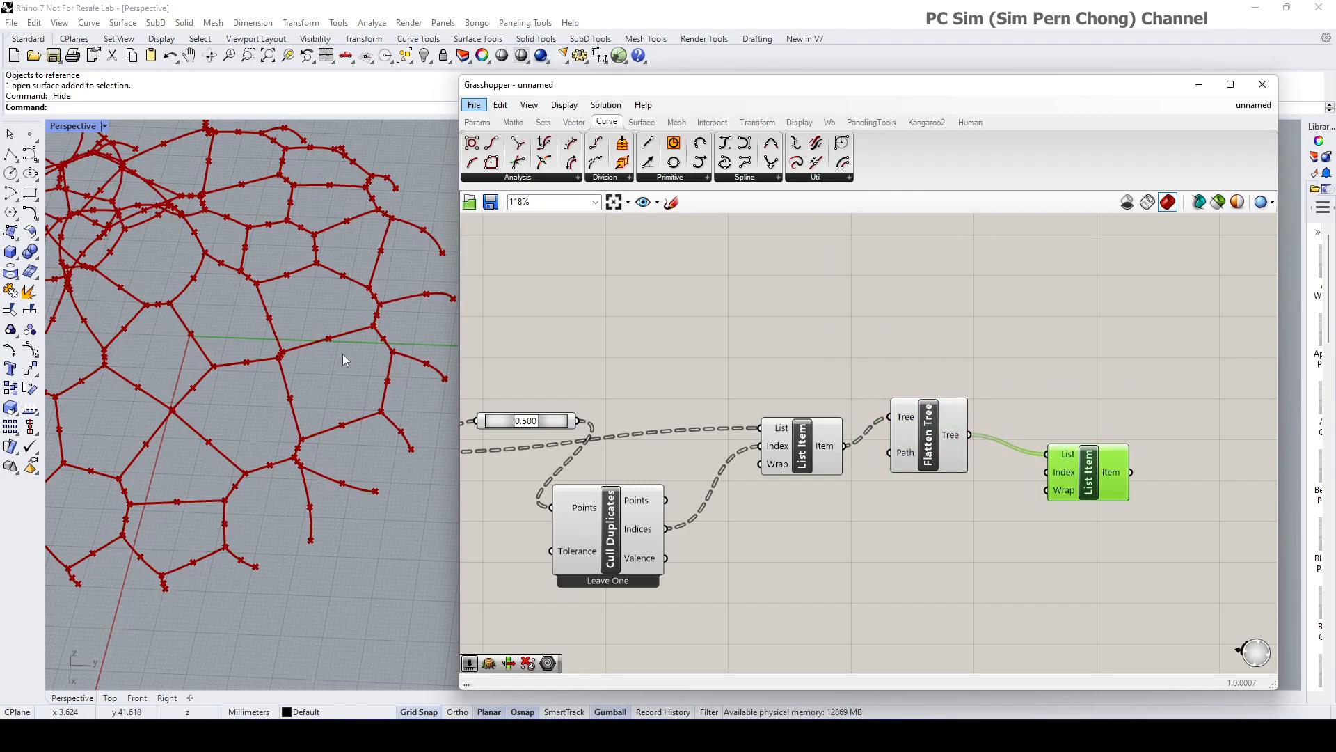
# Inspect the selected segment on the goblet, then add a number slider of 12 and connect it to the second List Item's Index input
pyautogui.scroll(-6, 344, 353)
pyautogui.moveTo(317, 369); pyautogui.dragTo(345, 465, button='right')
pyautogui.scroll(6, 278, 286)
pyautogui.moveTo(279, 315); pyautogui.dragTo(253, 319, button='right')
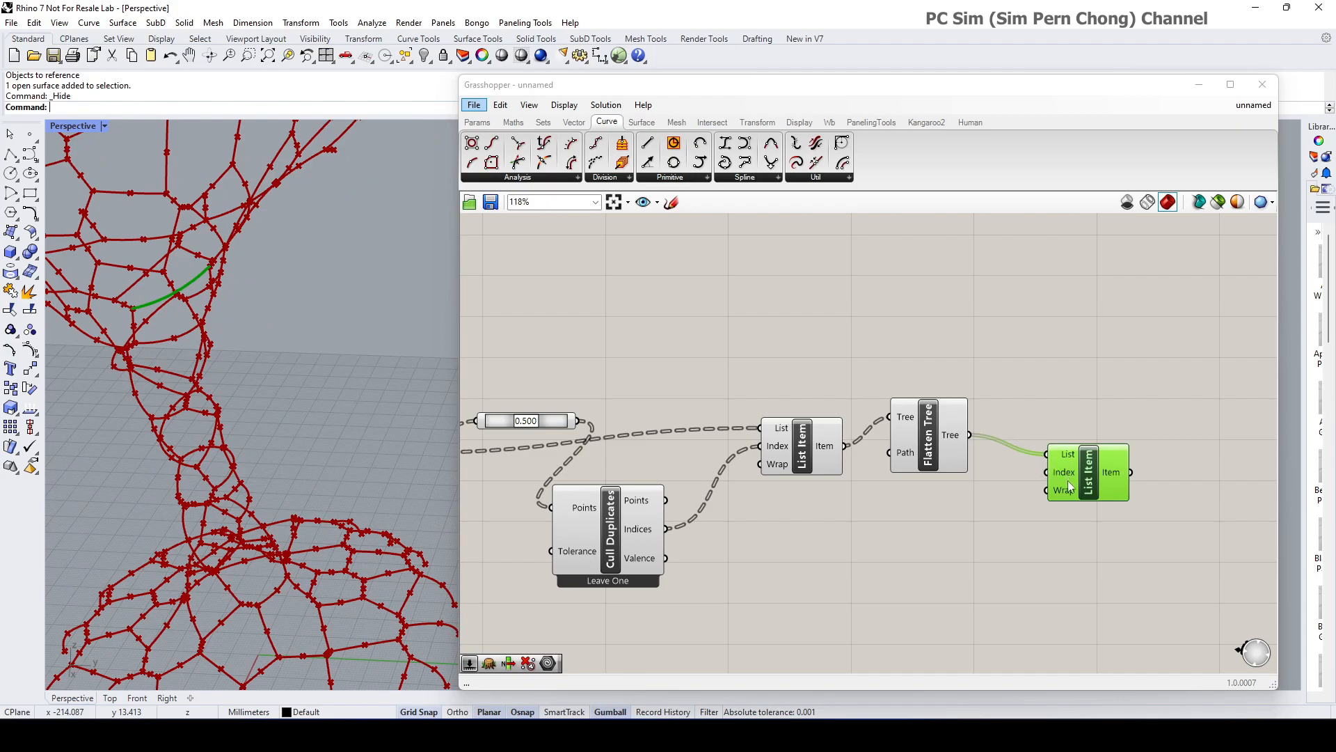
pyautogui.moveTo(1070, 482); pyautogui.dragTo(1105, 529)
pyautogui.doubleClick(899, 522)
pyautogui.write('1')
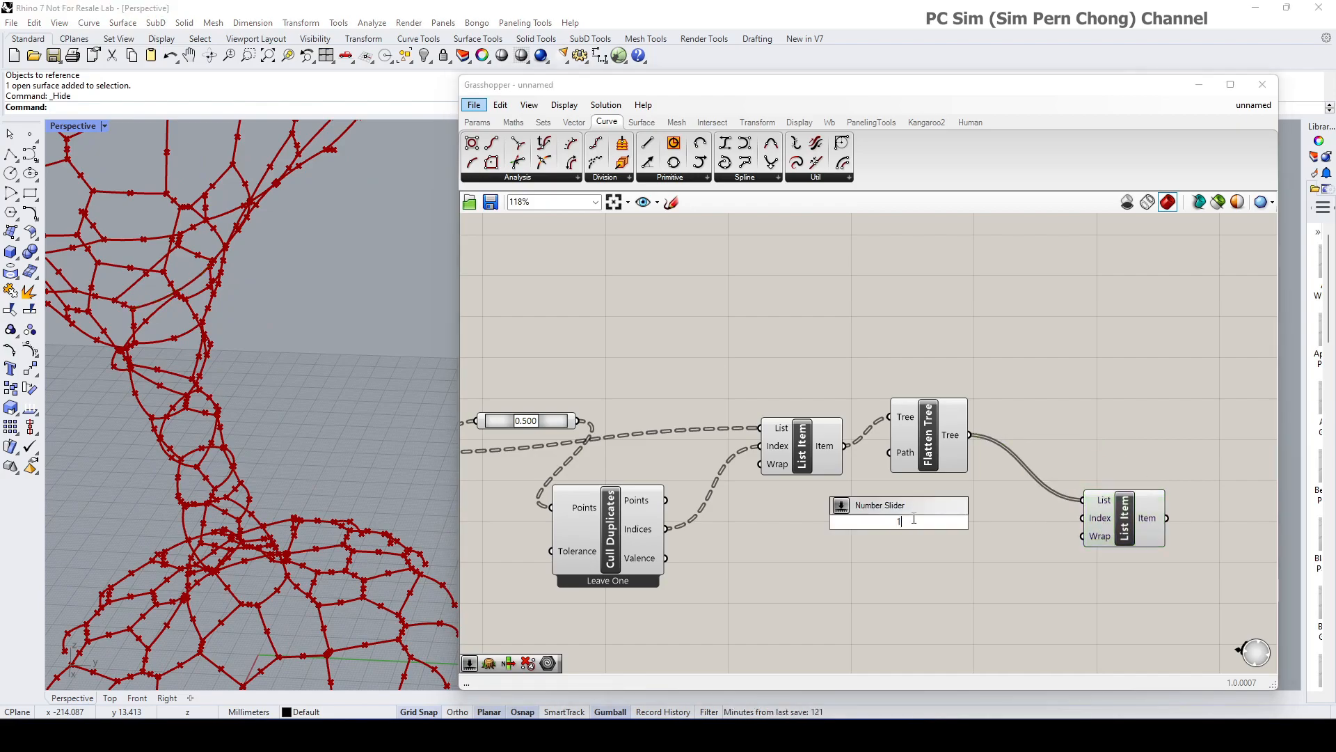
pyautogui.write('2')
pyautogui.press('Return')
pyautogui.moveTo(984, 522); pyautogui.dragTo(1082, 518)
# Vary the Index slider through 32 and 38 to check individual segments on the goblet in the Perspective view
pyautogui.scroll(-5, 346, 406)
pyautogui.moveTo(342, 405)
pyautogui.mouseDown(button='right')
pyautogui.moveTo(348, 433)
pyautogui.moveTo(341, 410)
pyautogui.mouseUp(button='right')
pyautogui.click(1107, 526)
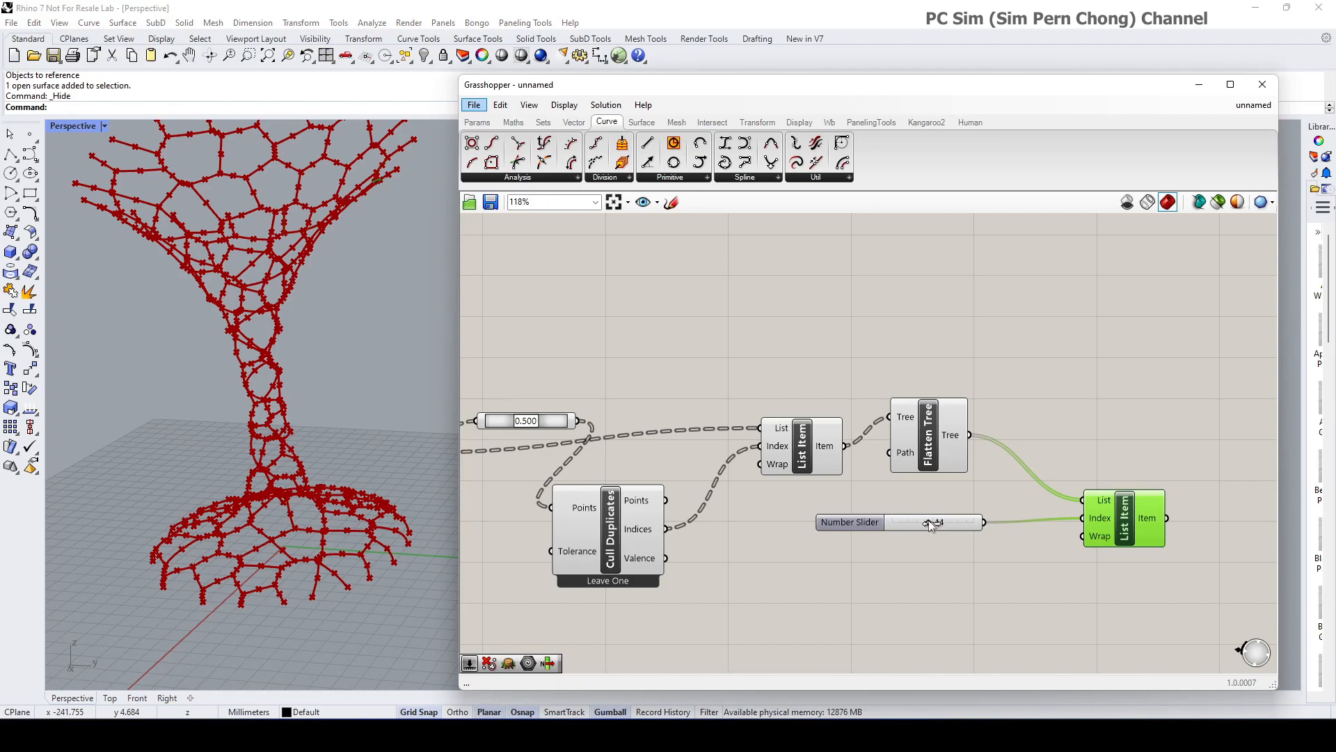
pyautogui.moveTo(921, 522); pyautogui.dragTo(919, 523)
pyautogui.scroll(5, 290, 440)
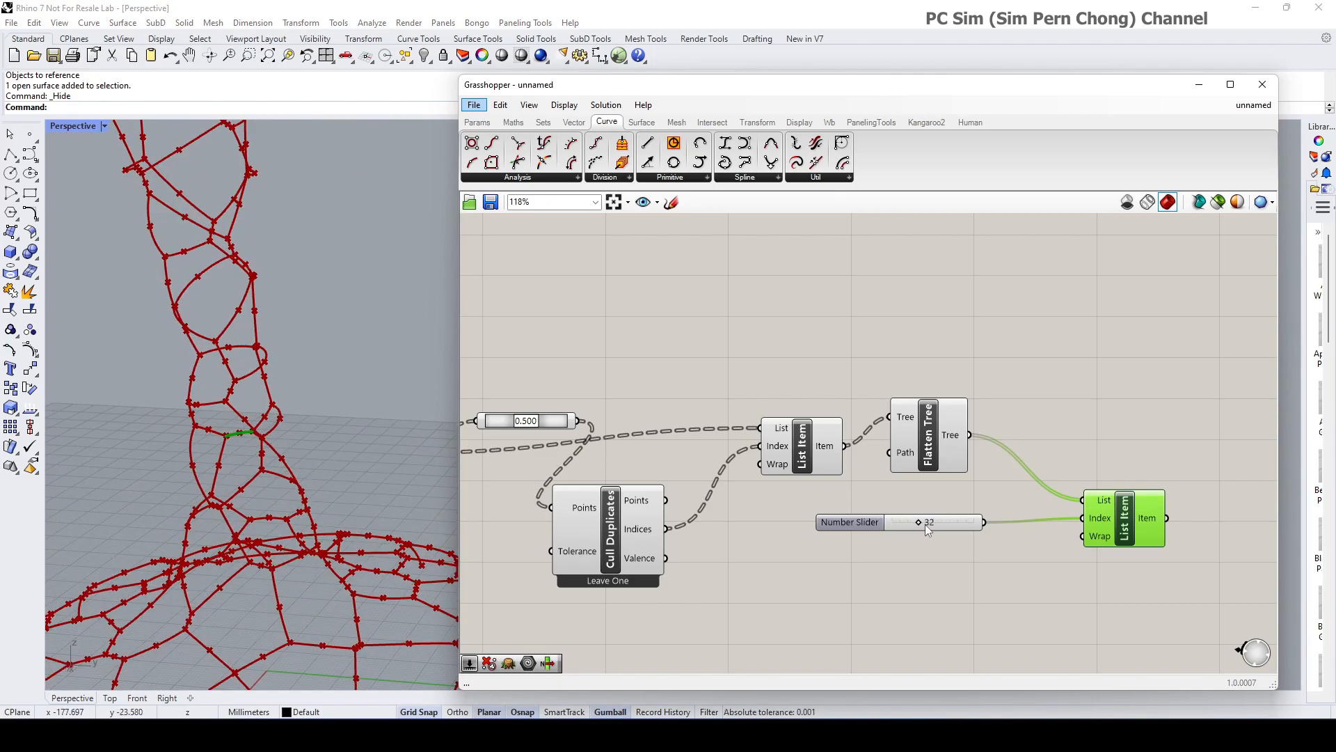
pyautogui.moveTo(930, 522); pyautogui.dragTo(925, 521)
pyautogui.scroll(-1, 900, 464)
pyautogui.moveTo(841, 481); pyautogui.dragTo(927, 473, button='right')
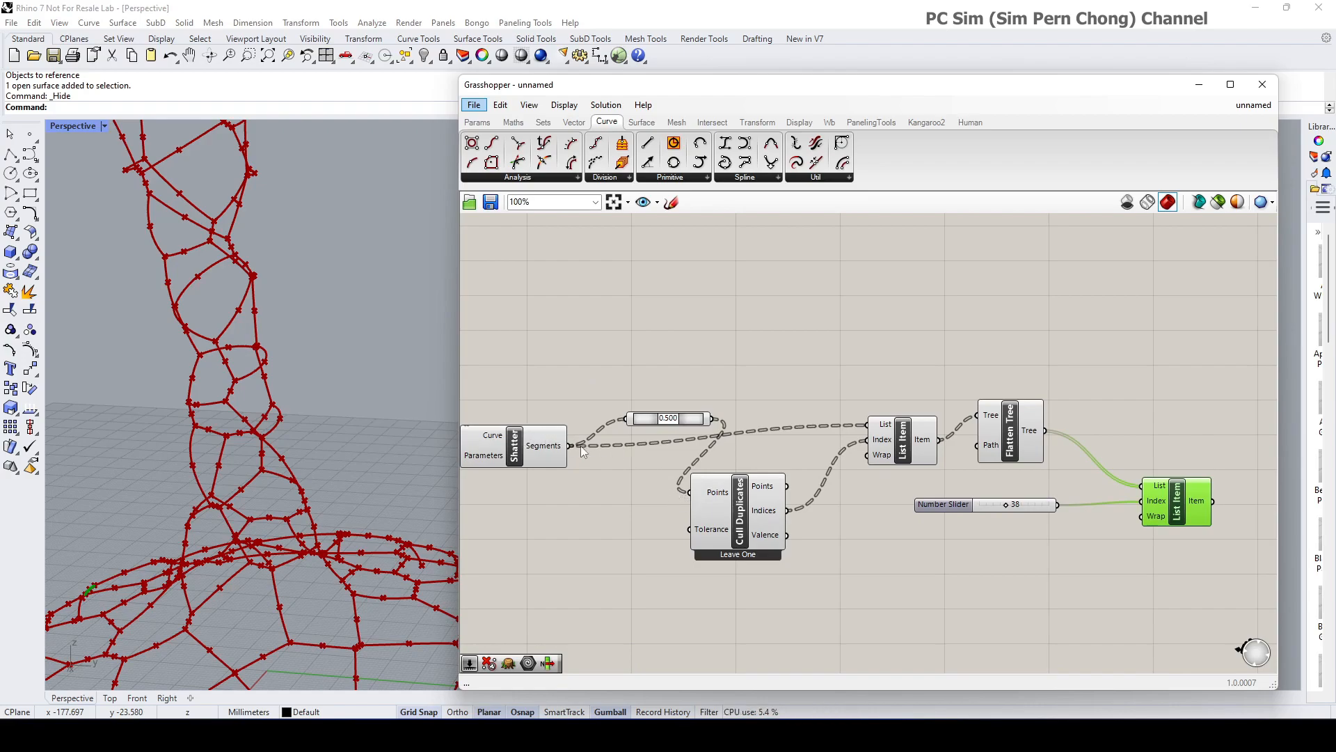
pyautogui.moveTo(670, 526); pyautogui.dragTo(596, 491, button='right')
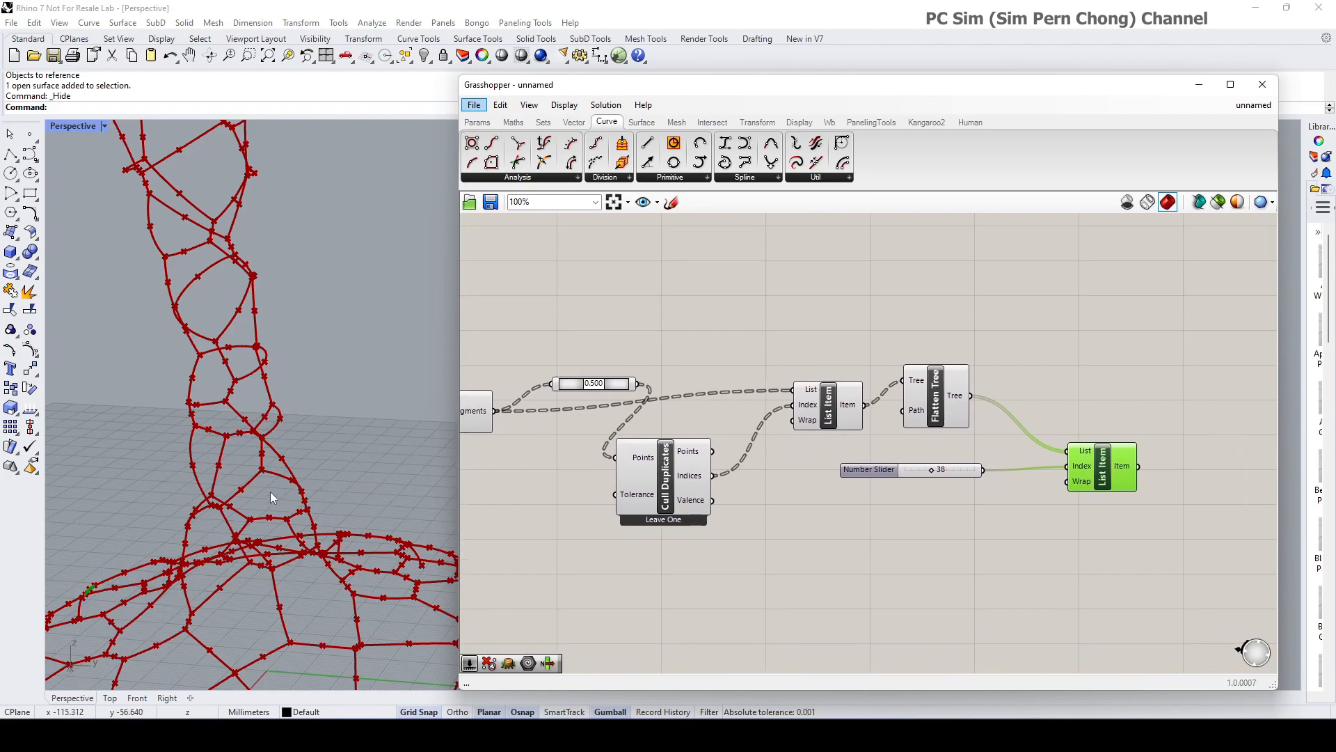
pyautogui.moveTo(802, 504); pyautogui.dragTo(692, 515, button='right')
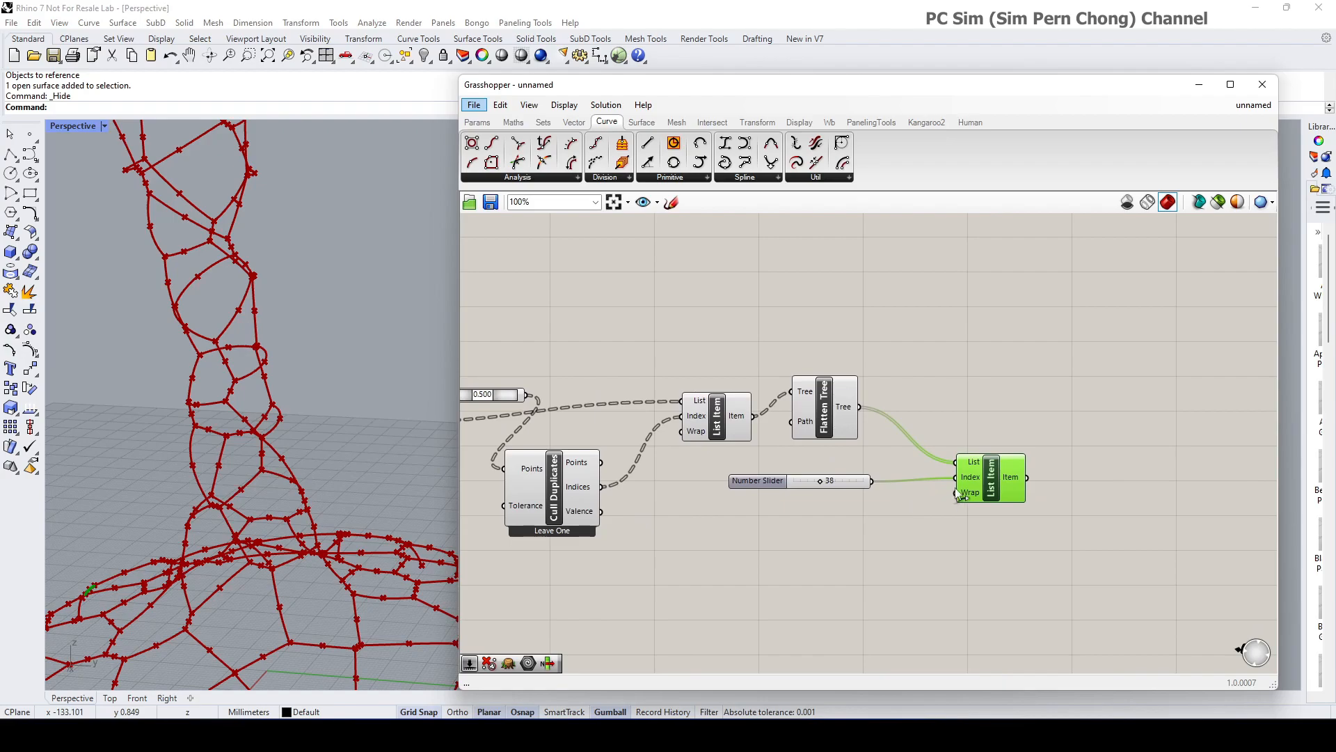
# Delete the second List Item component and its number slider
pyautogui.scroll(2, 959, 494)
pyautogui.press('Delete')
pyautogui.click(822, 485)
pyautogui.press('Delete')
# Realign Flatten Tree with List Item, add a SubD MultiPipe component beside it and connect the Tree output to MultiPipe's Curves input
pyautogui.moveTo(815, 420); pyautogui.dragTo(819, 449)
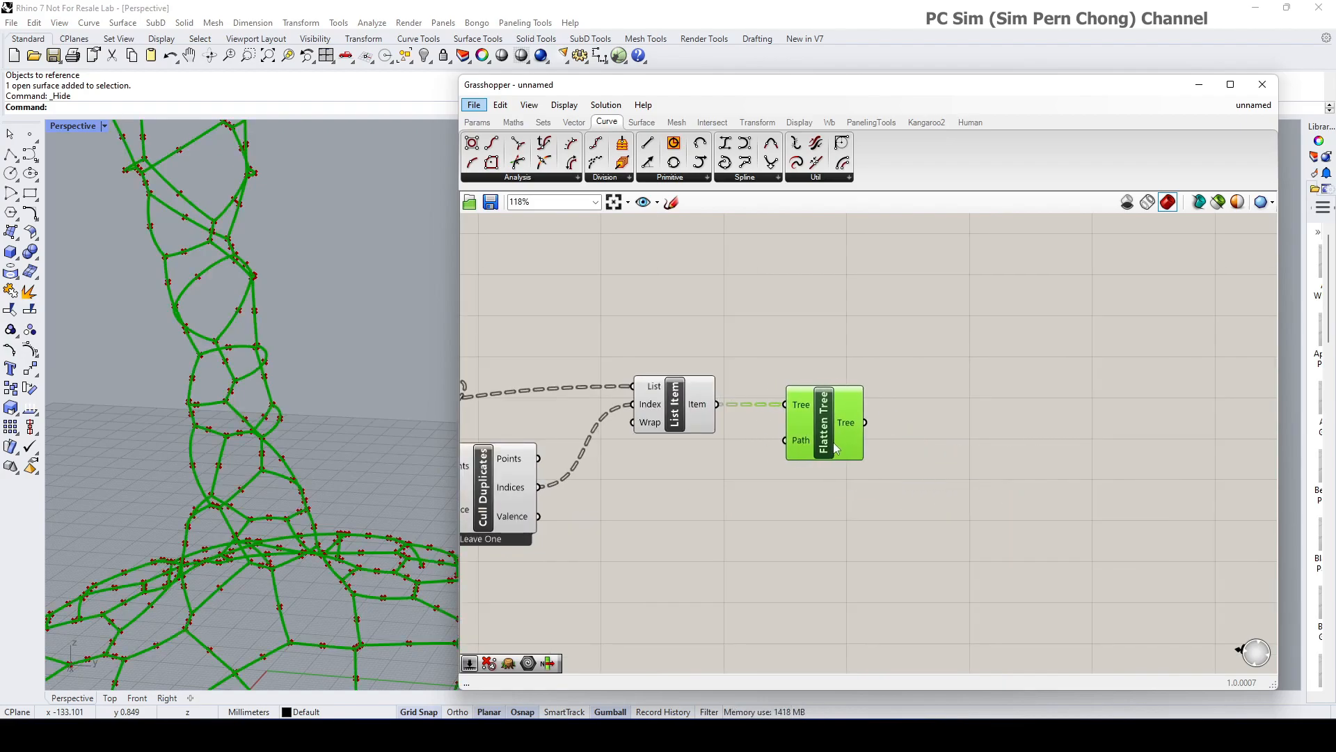
pyautogui.scroll(-3, 821, 449)
pyautogui.scroll(-2, 800, 474)
pyautogui.scroll(-1, 800, 477)
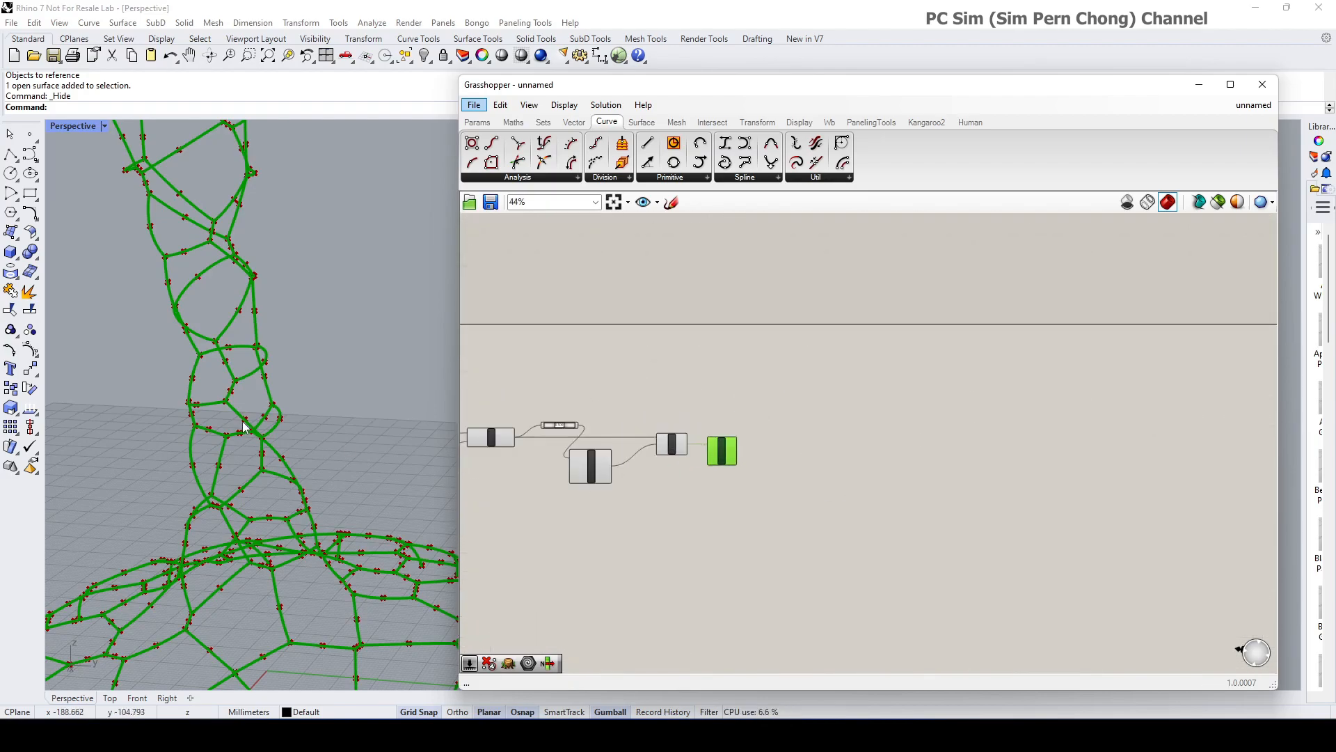
pyautogui.scroll(3, 216, 487)
pyautogui.click(815, 319)
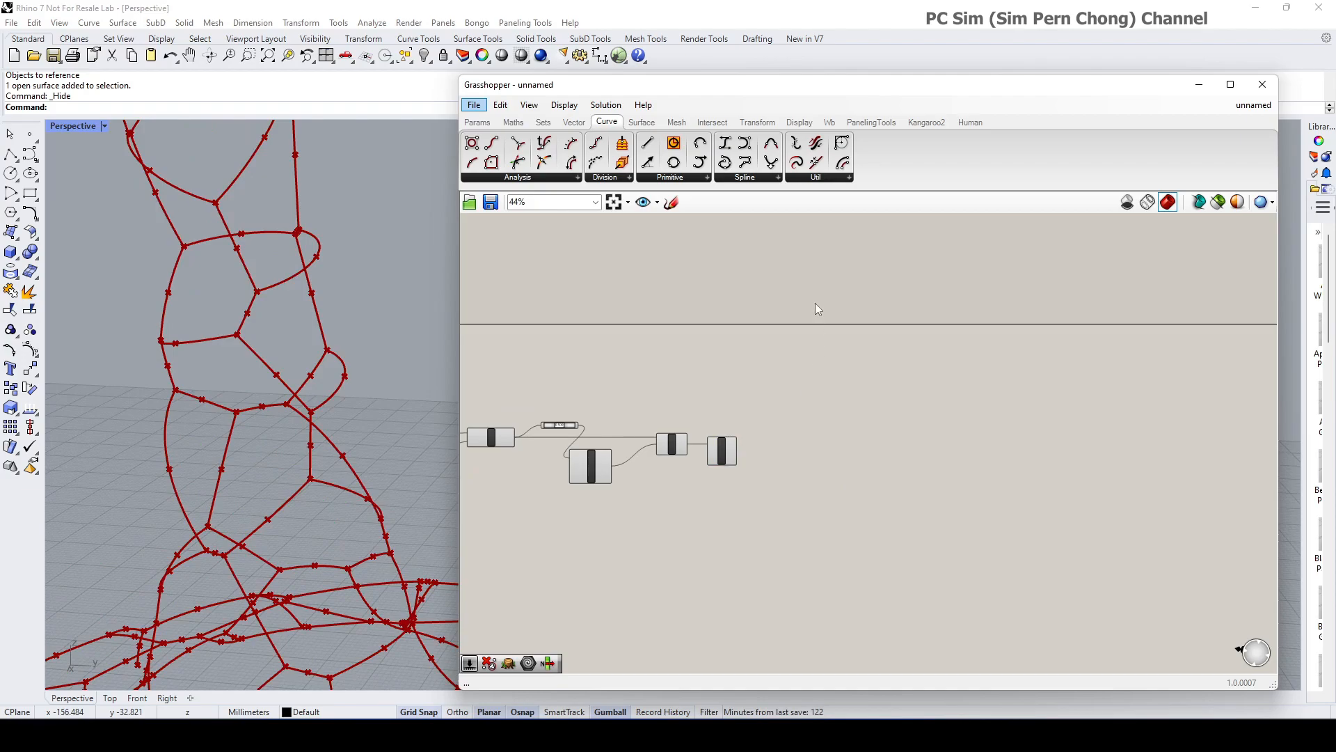
pyautogui.click(642, 122)
pyautogui.click(748, 180)
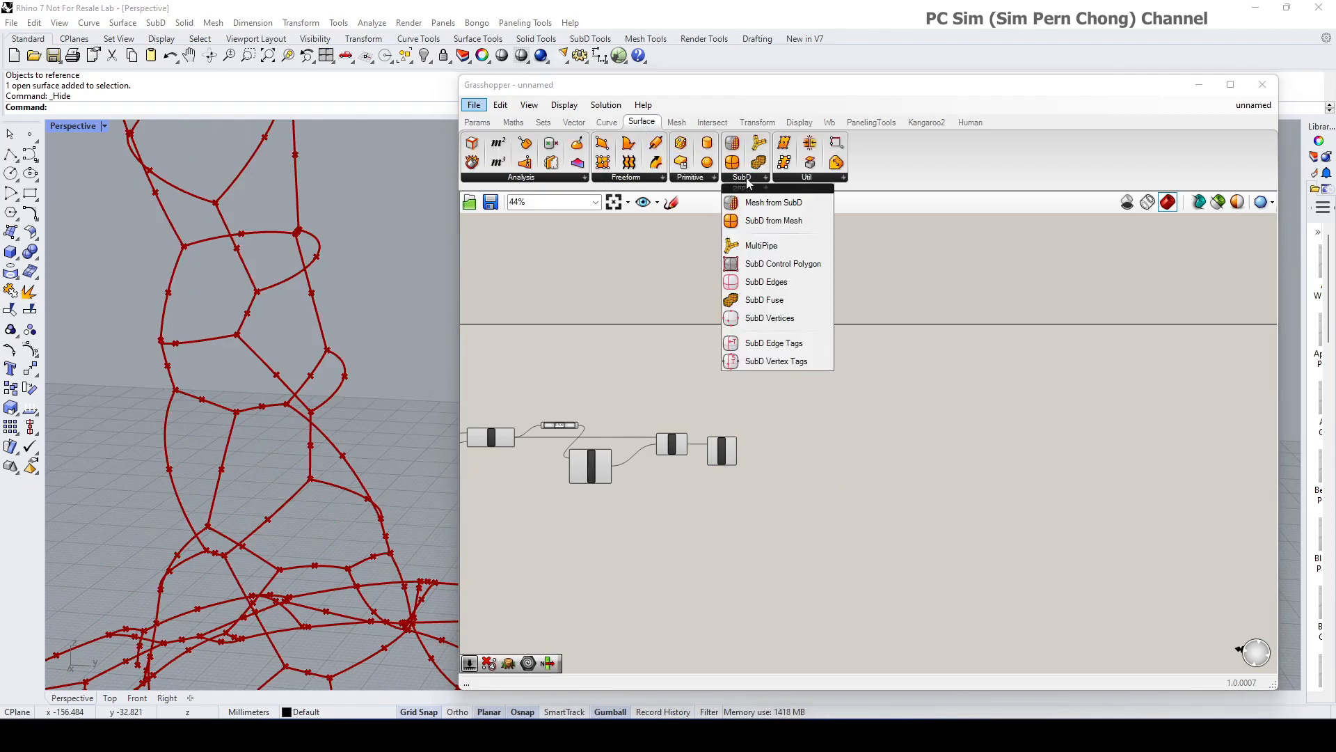
pyautogui.moveTo(733, 246); pyautogui.dragTo(801, 449)
pyautogui.scroll(2, 887, 483)
pyautogui.scroll(3, 765, 444)
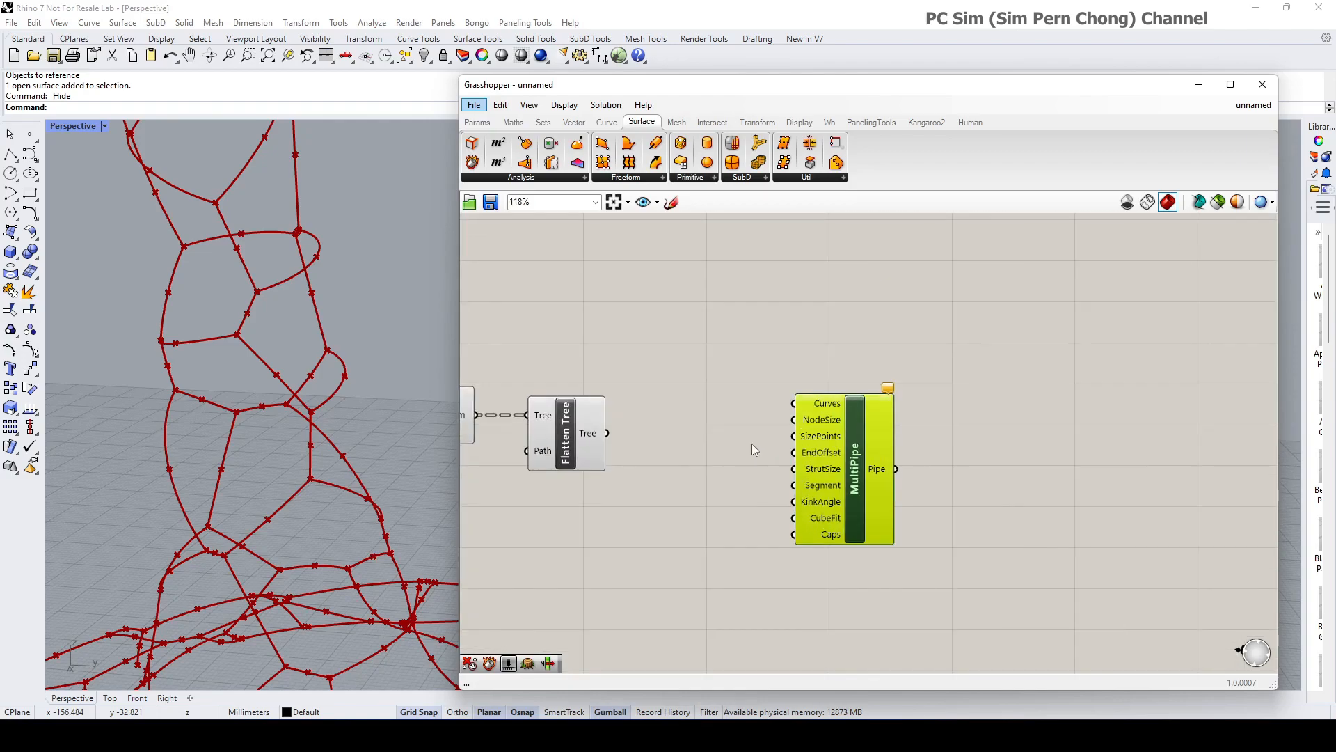
pyautogui.moveTo(609, 433); pyautogui.dragTo(794, 403)
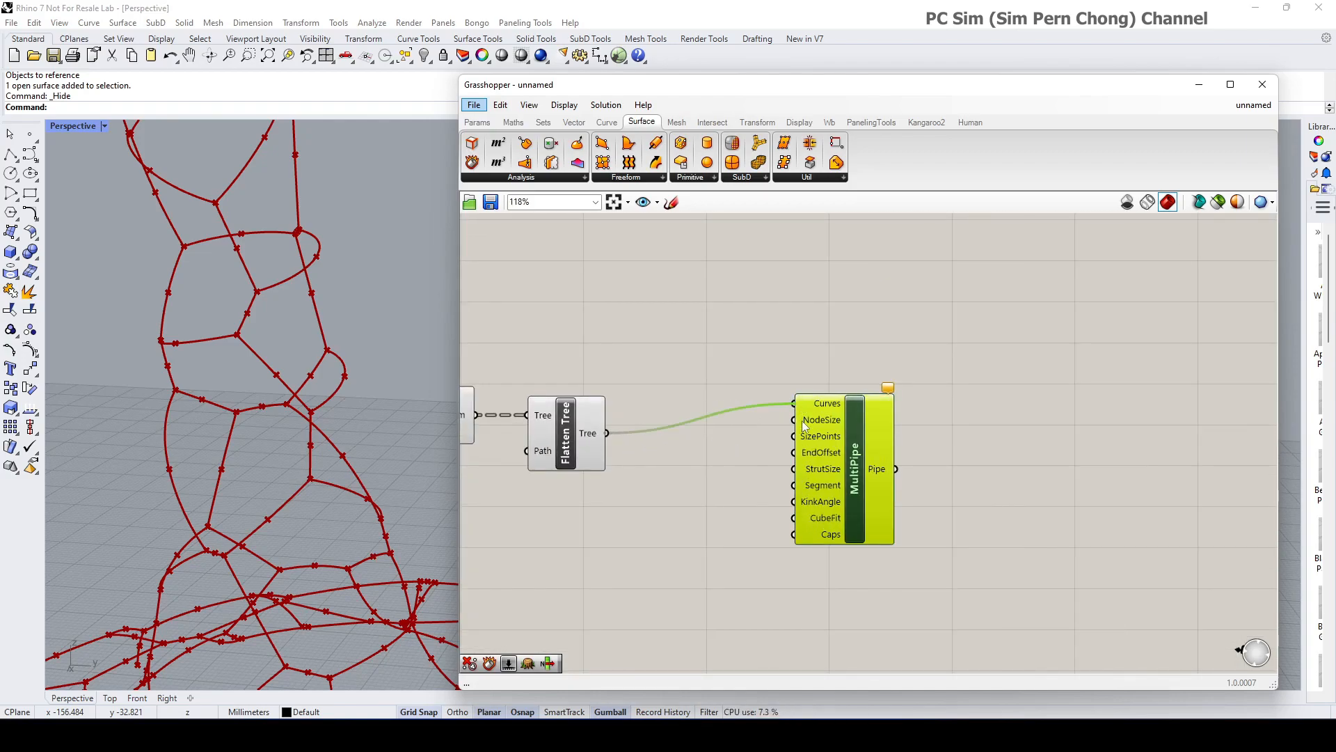
pyautogui.moveTo(832, 454); pyautogui.dragTo(846, 473)
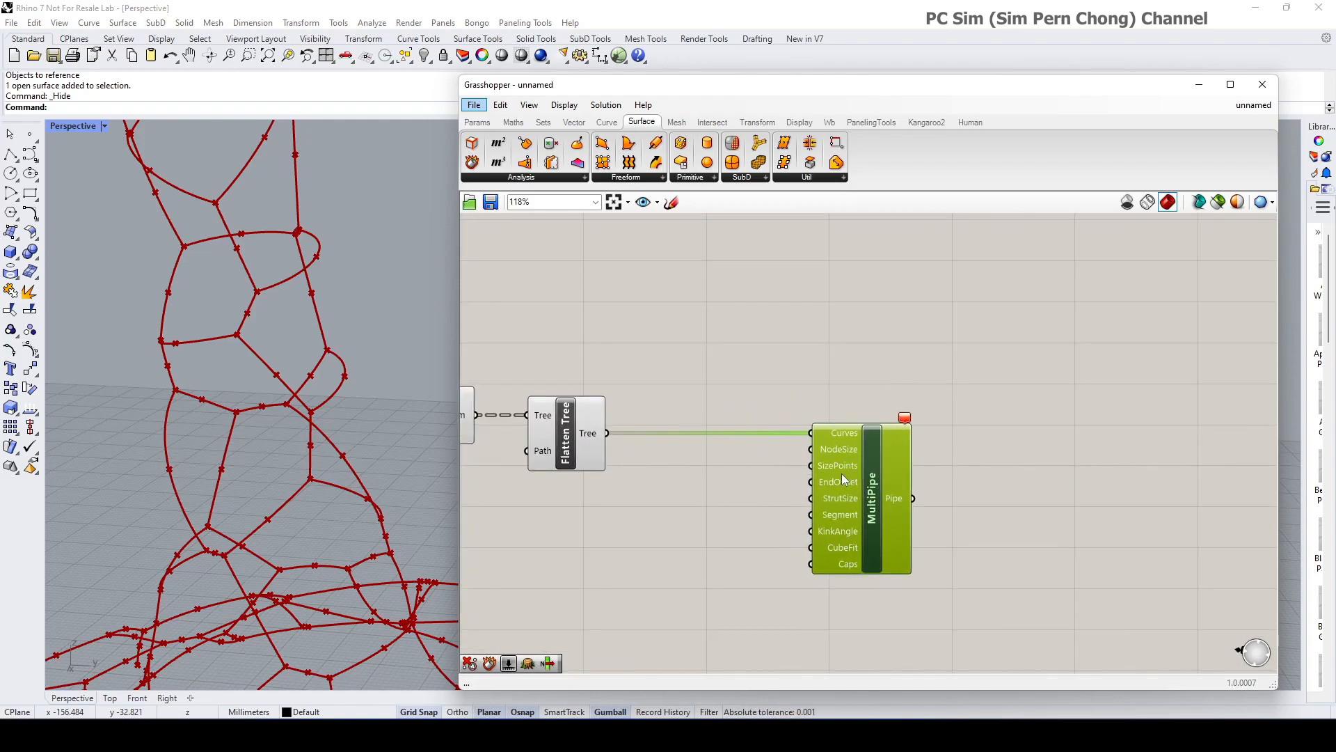
# Trace the definition upstream from MultiPipe and select List Item to highlight its output curves on the goblet
pyautogui.moveTo(712, 453); pyautogui.dragTo(925, 435, button='right')
pyautogui.scroll(-10, 305, 350)
pyautogui.moveTo(305, 350); pyautogui.dragTo(300, 392, button='right')
pyautogui.scroll(10, 301, 472)
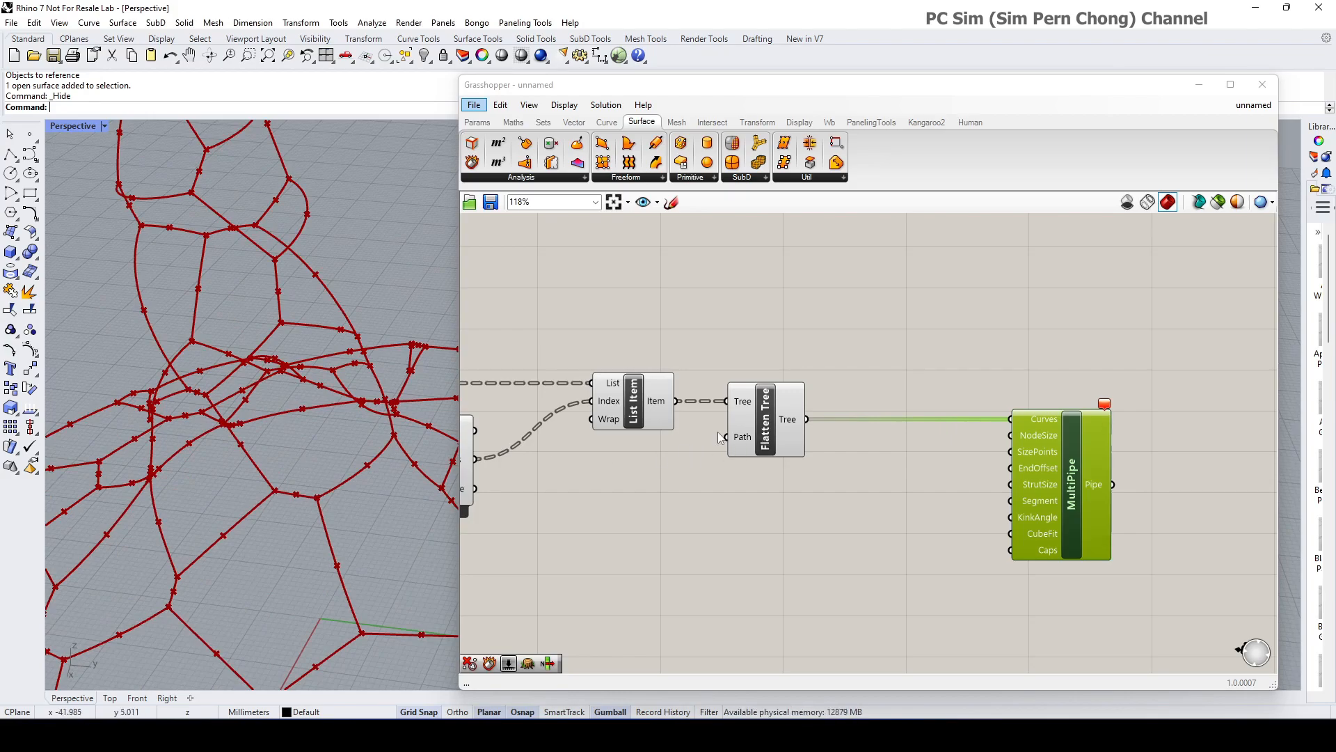
pyautogui.click(642, 416)
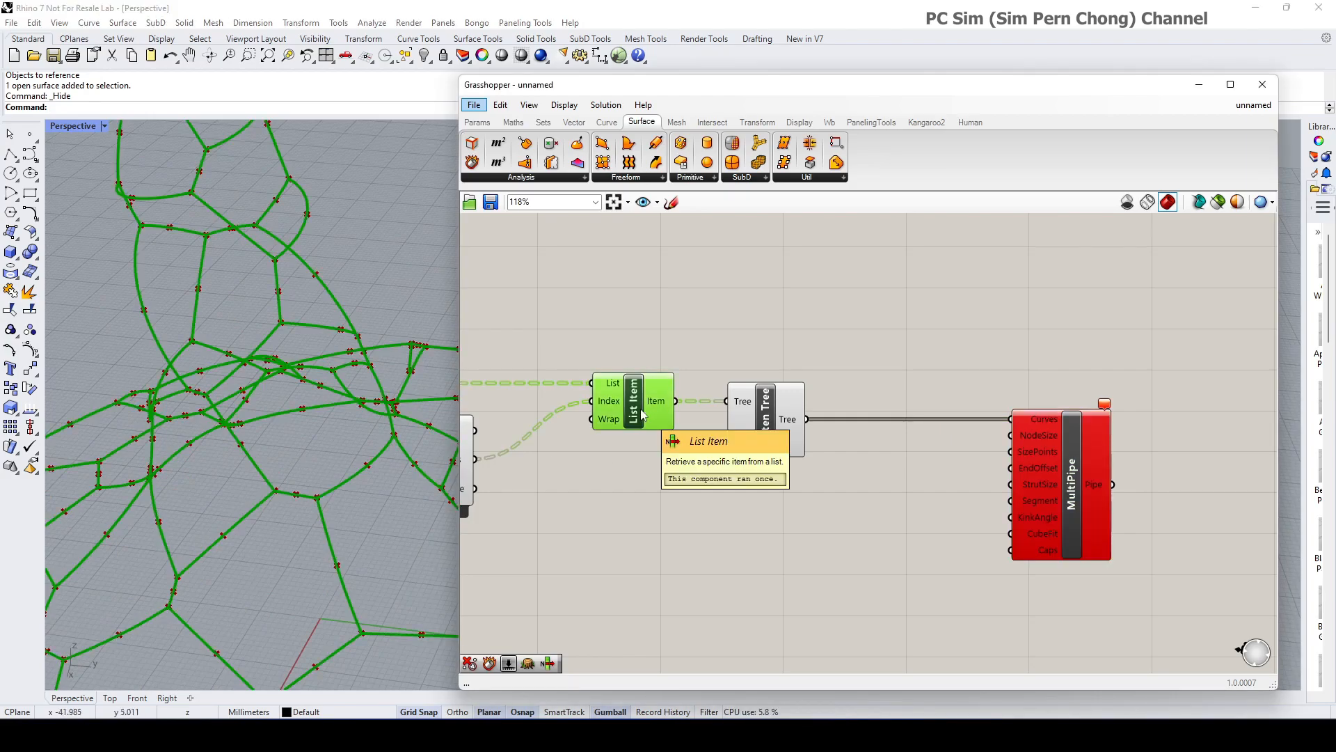
pyautogui.moveTo(642, 416); pyautogui.dragTo(879, 419, button='right')
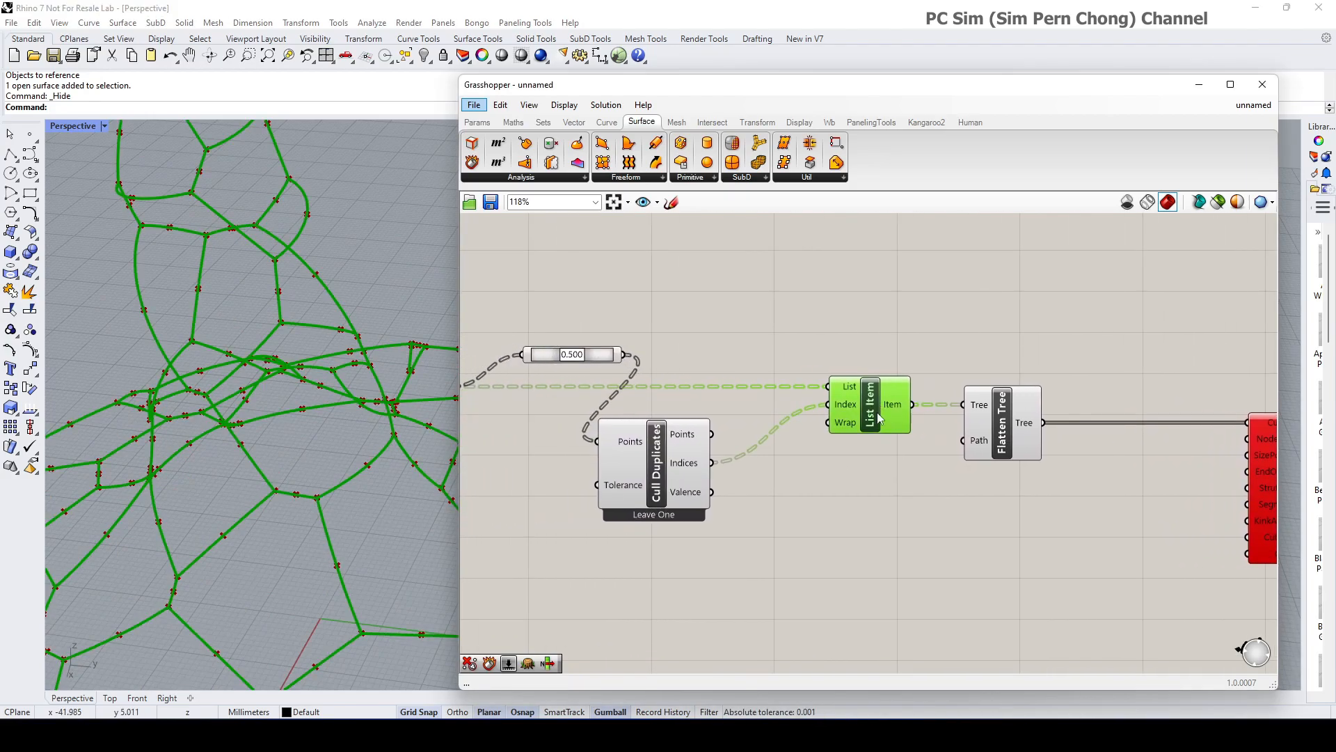
# Move Cull Duplicates closer to List Item and raise Shatter to make room between Shatter and its downstream components
pyautogui.moveTo(661, 480); pyautogui.dragTo(707, 473)
pyautogui.click(870, 410)
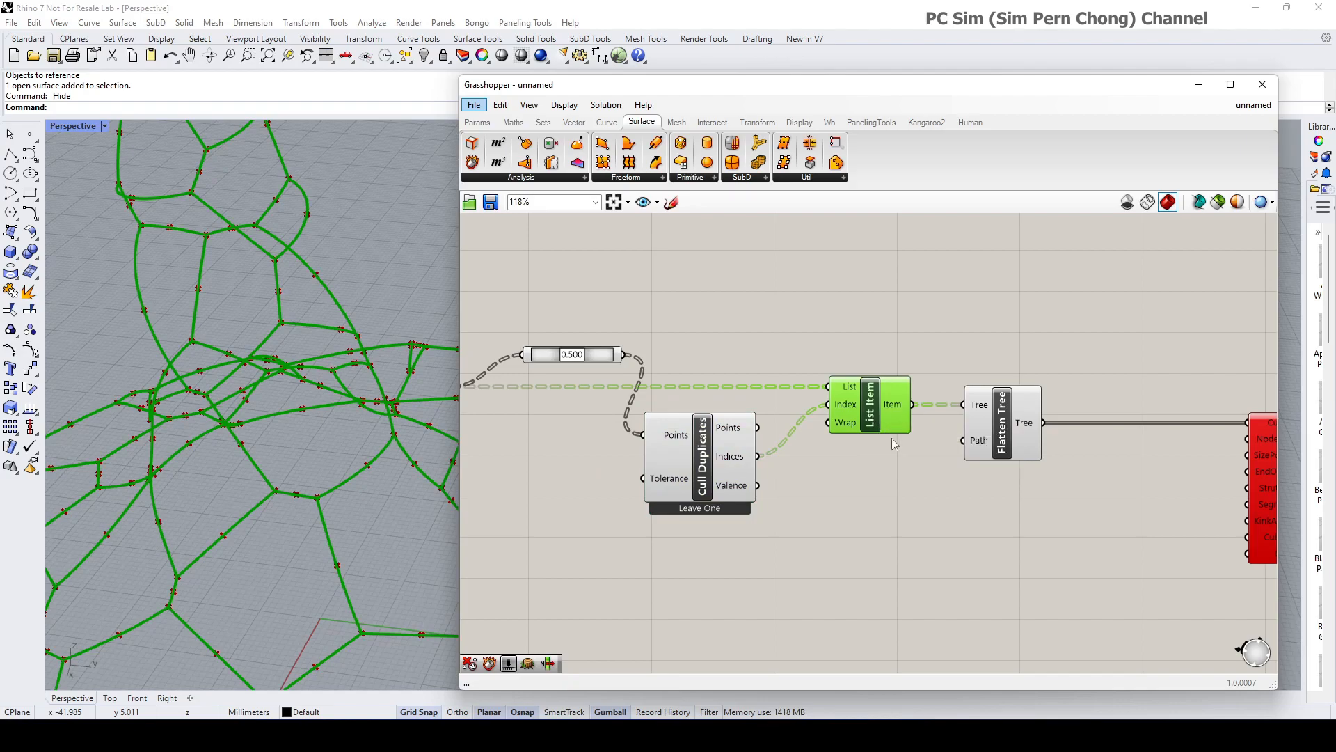
pyautogui.moveTo(703, 456); pyautogui.dragTo(879, 437, button='right')
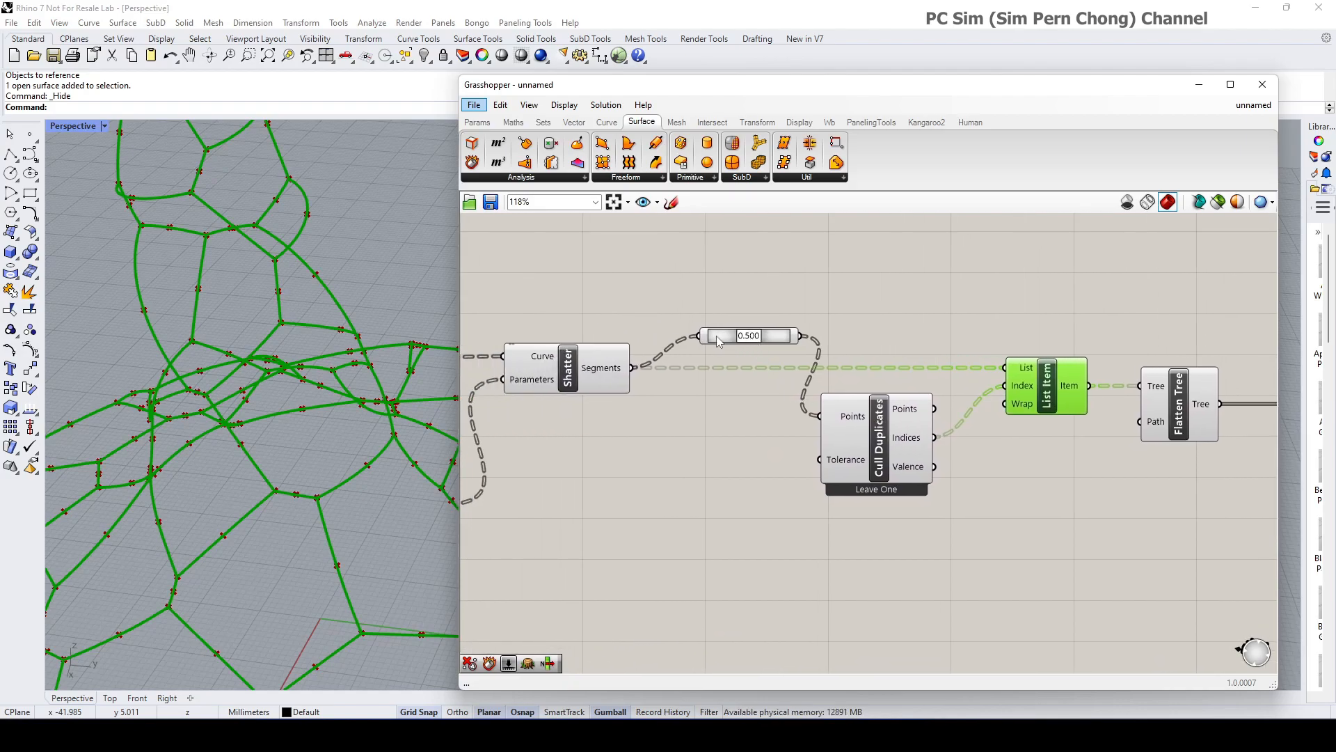
pyautogui.moveTo(573, 391); pyautogui.dragTo(564, 314)
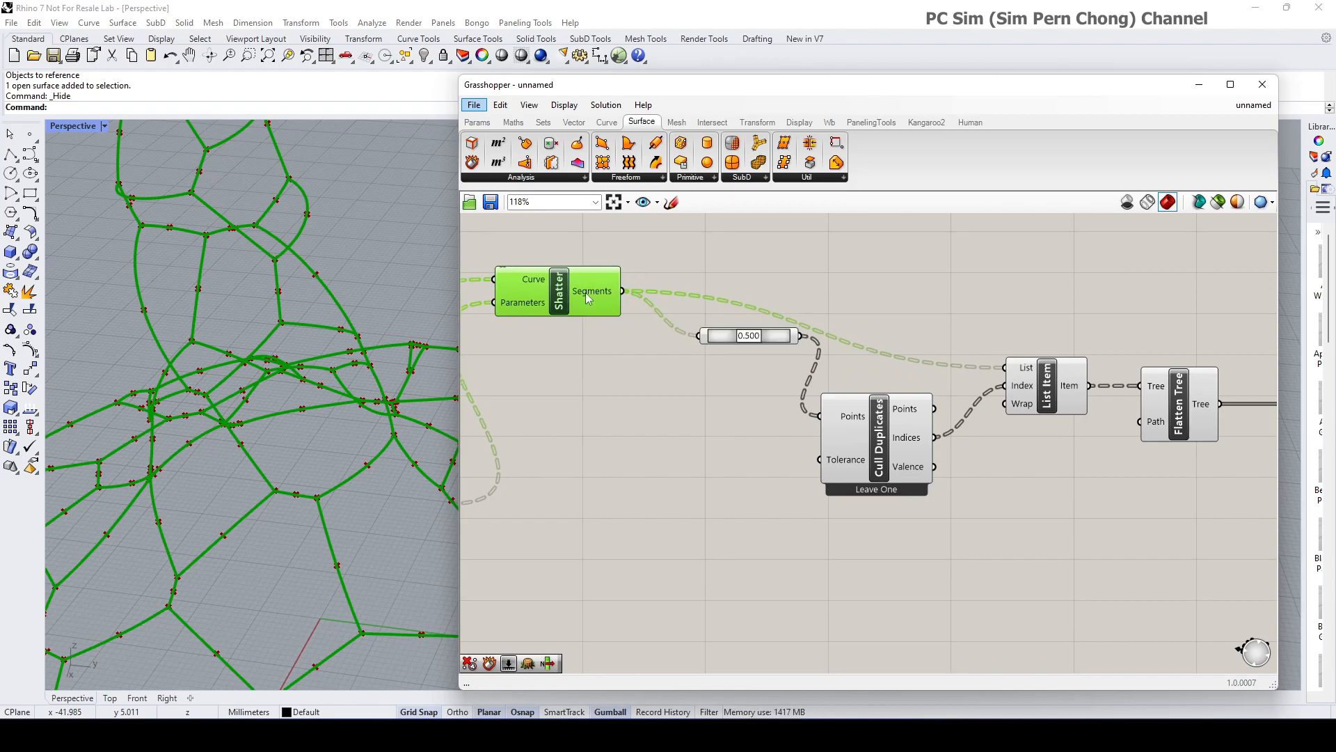
pyautogui.moveTo(858, 449); pyautogui.dragTo(911, 449)
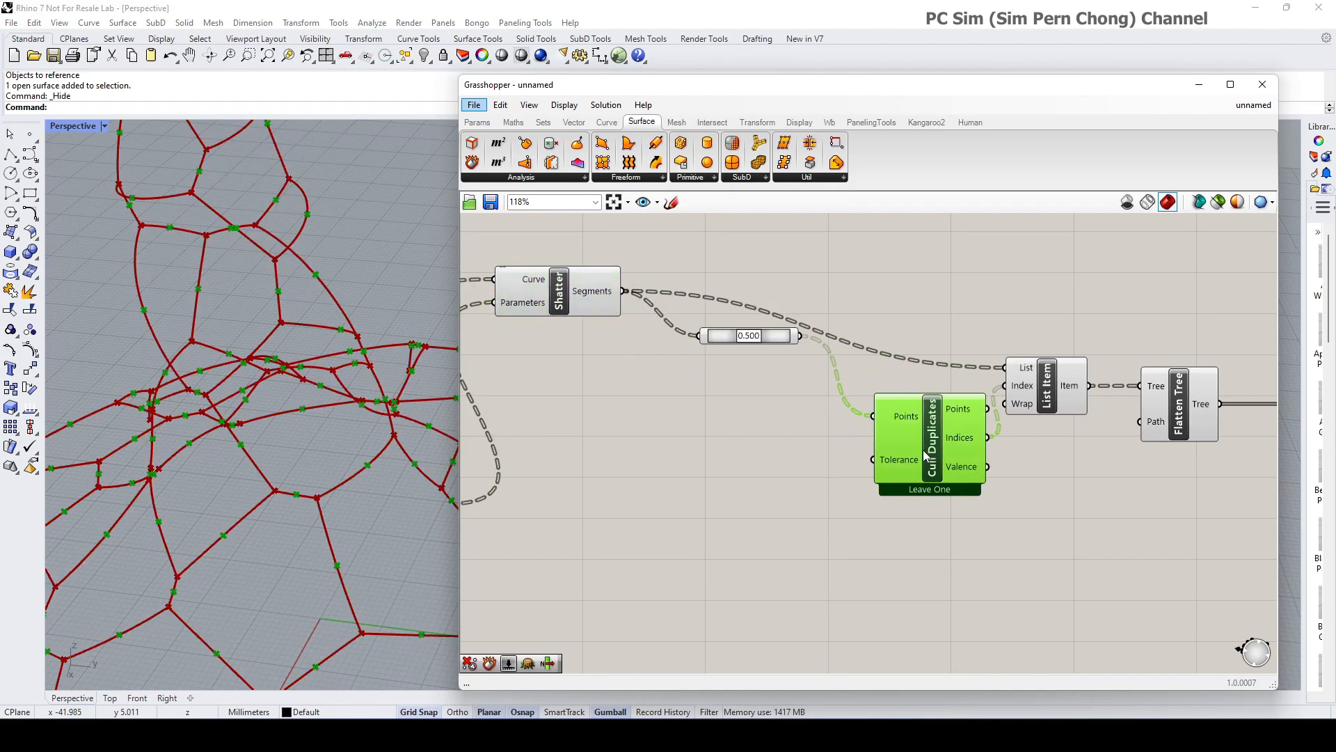
# Insert a Flatten Tree component after Shatter's Segments output and connect its Tree output to the 0.500 point-on-curve component and List Item's List input
pyautogui.doubleClick(717, 258)
pyautogui.write('flatt')
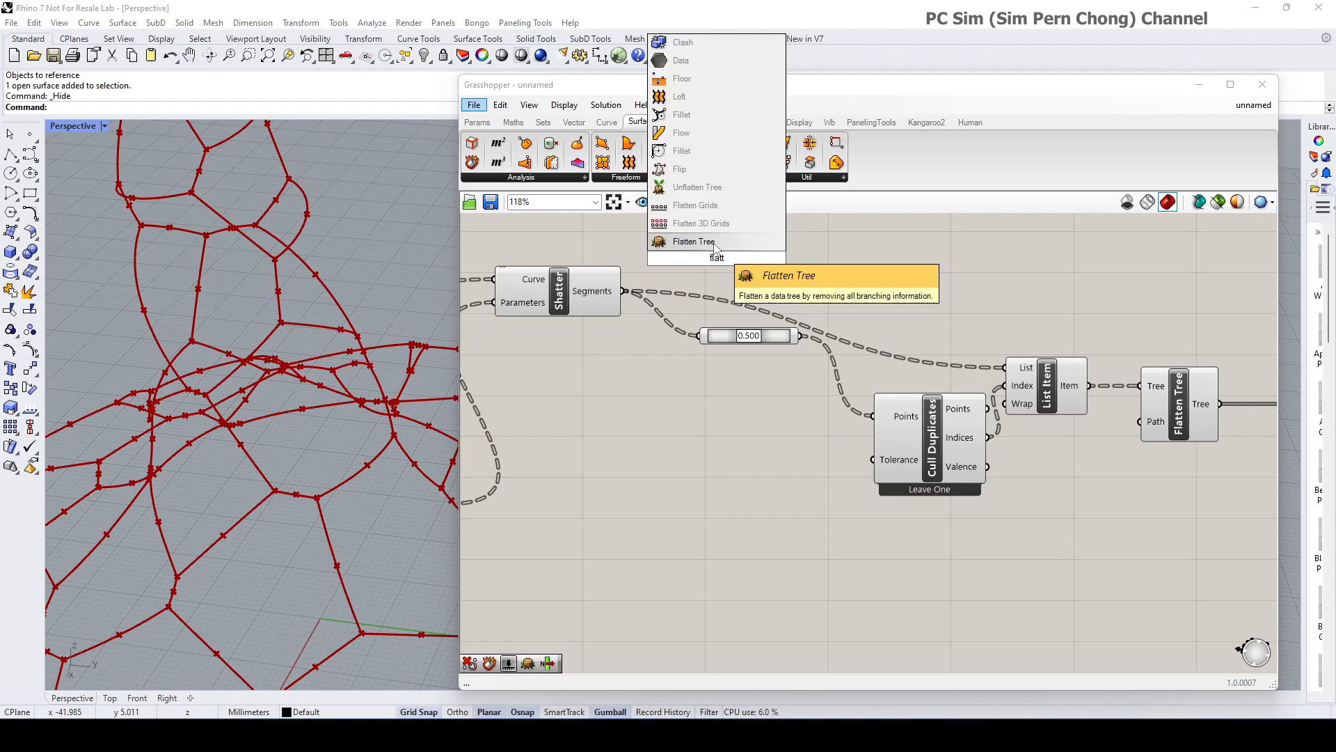
pyautogui.click(716, 243)
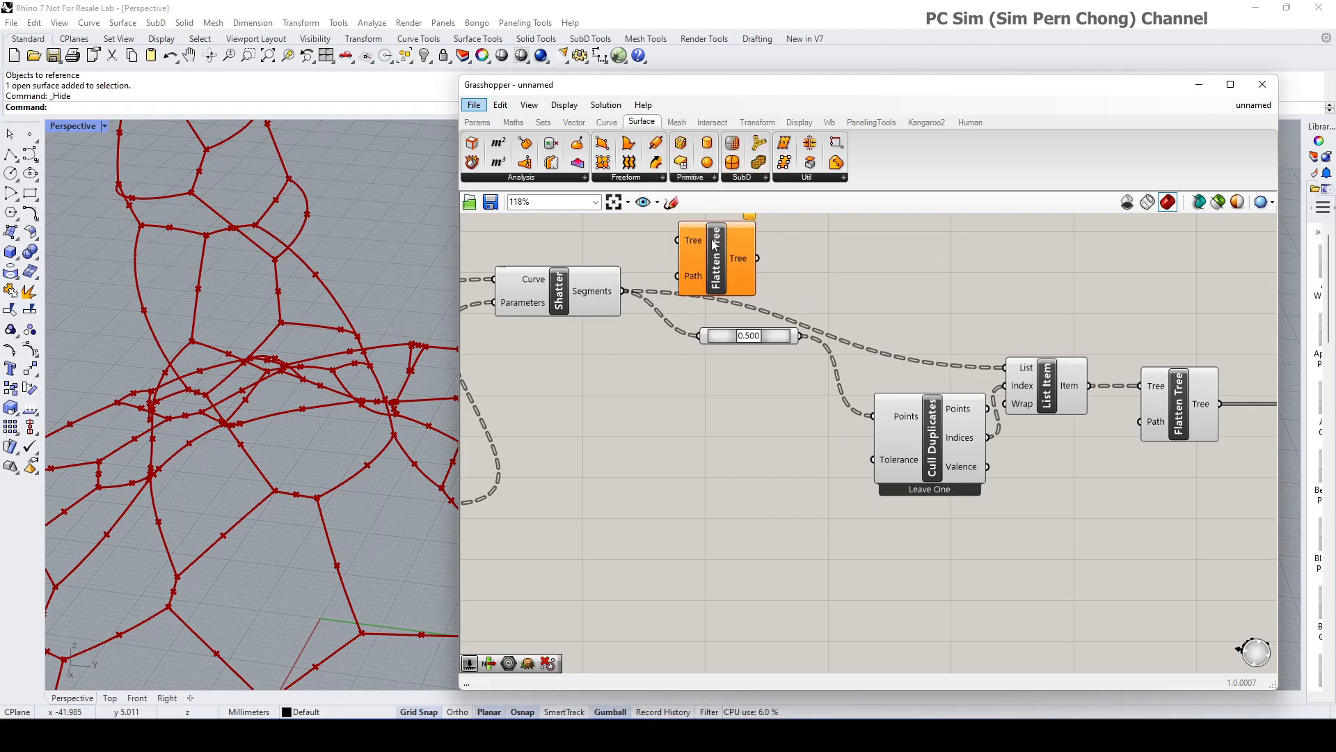
pyautogui.moveTo(625, 292); pyautogui.dragTo(701, 341)
pyautogui.moveTo(731, 259); pyautogui.dragTo(1005, 367)
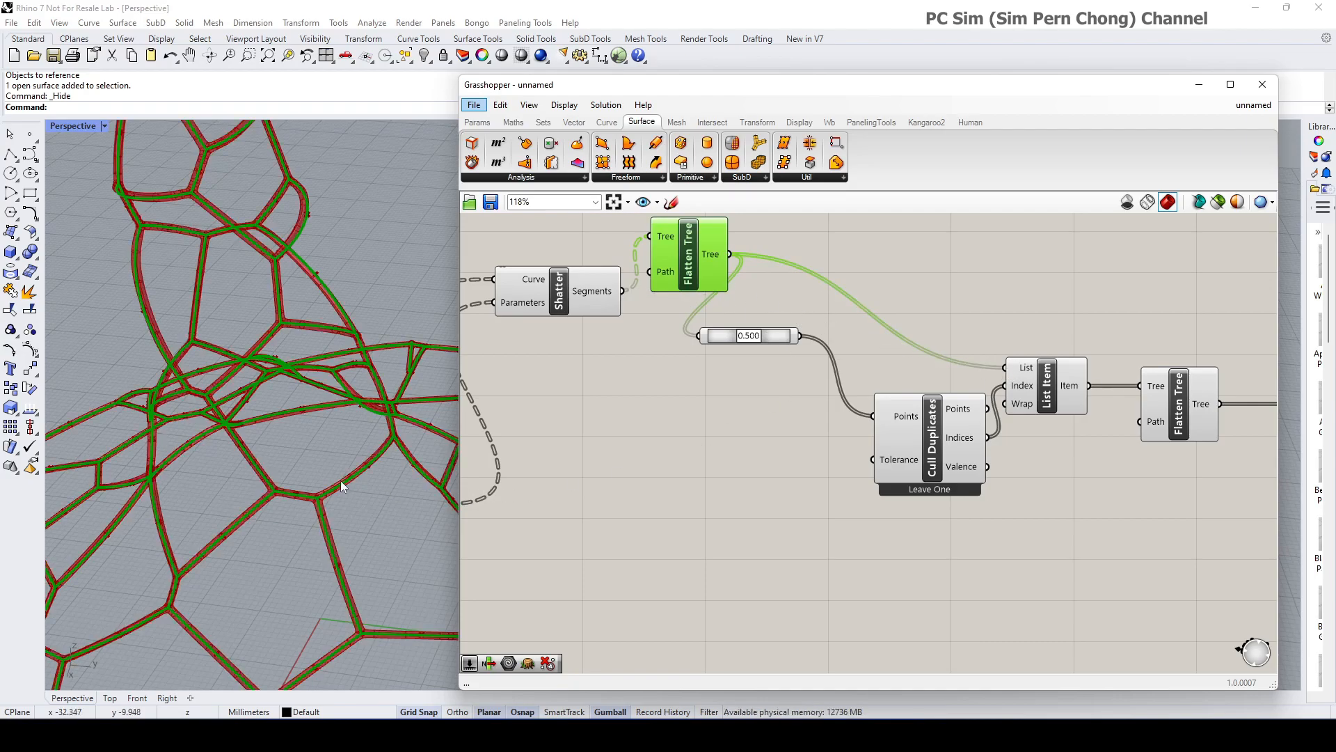
# Inspect the piped network on the goblet's base, stem and bowl in the Perspective view
pyautogui.scroll(6, 341, 482)
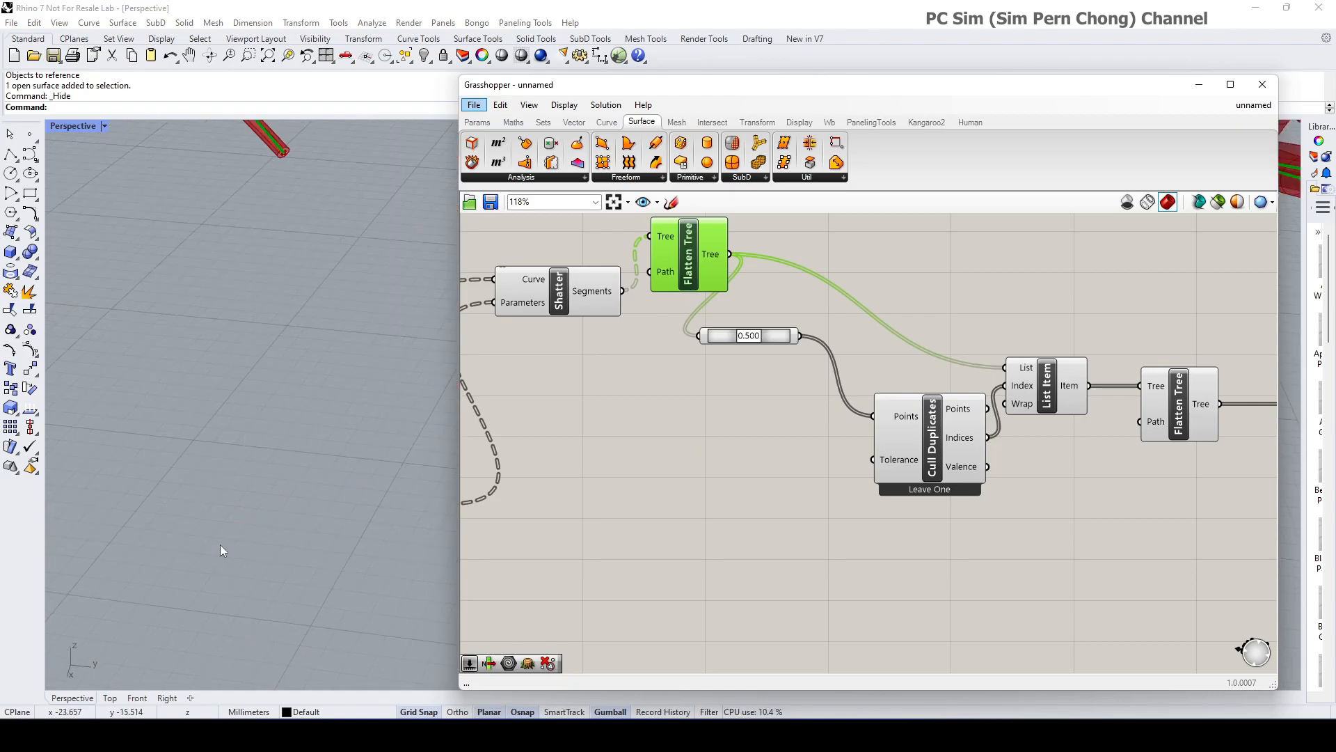
pyautogui.scroll(-8, 274, 393)
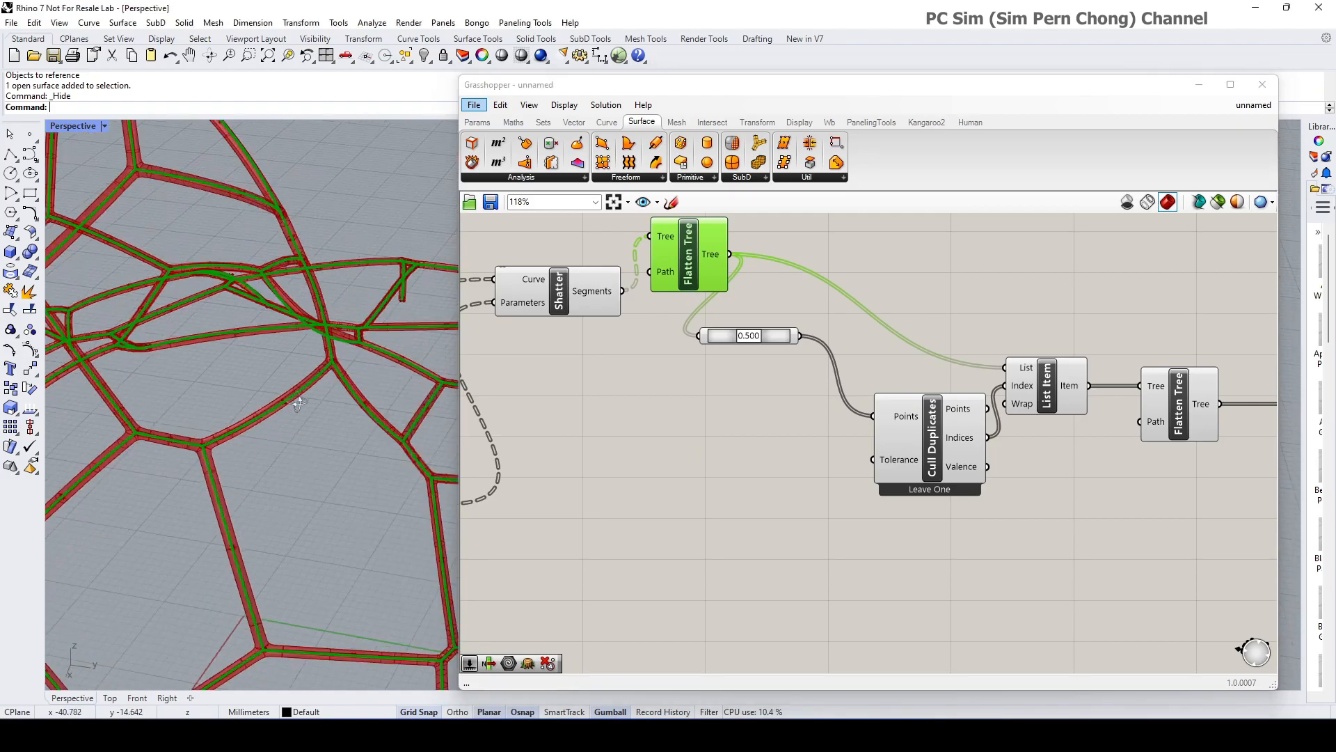
pyautogui.scroll(7, 208, 445)
pyautogui.scroll(-10, 177, 390)
pyautogui.moveTo(289, 413); pyautogui.dragTo(231, 444, button='right')
pyautogui.scroll(5, 218, 424)
pyautogui.scroll(-7, 220, 422)
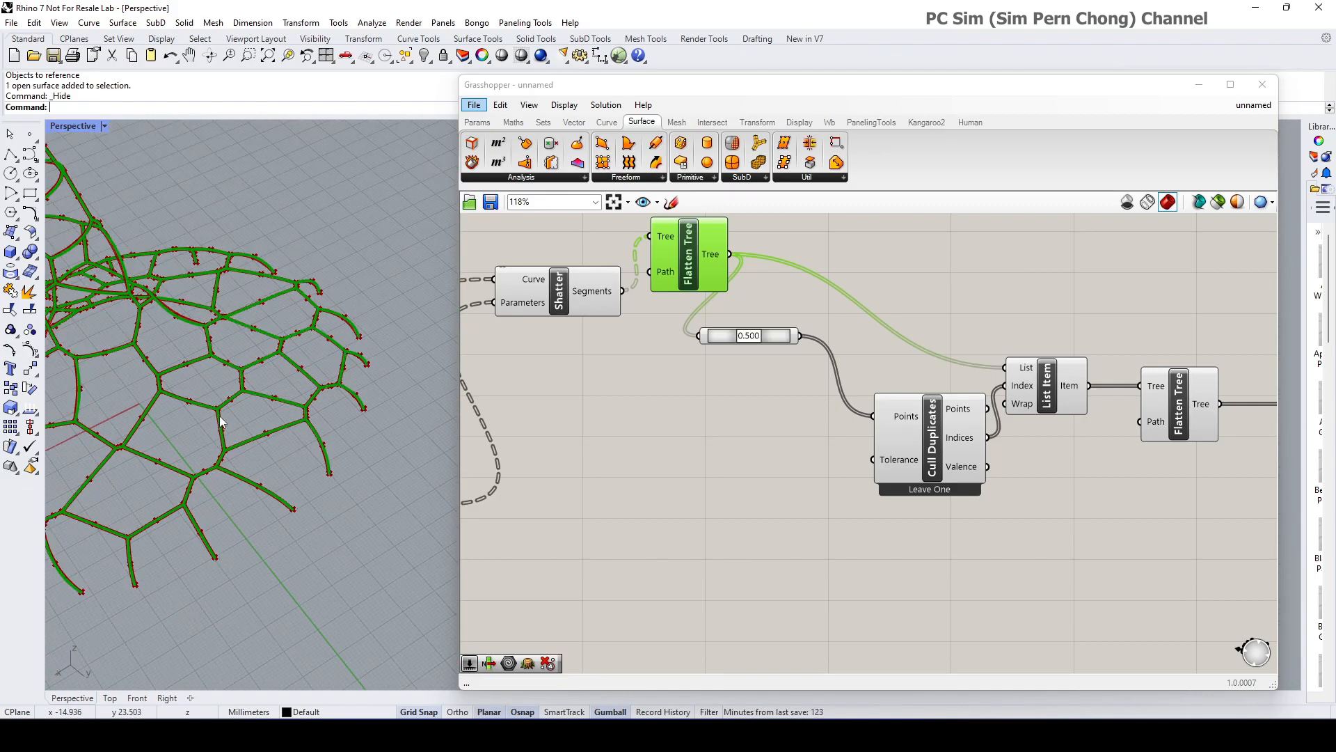
pyautogui.keyDown('shift'); pyautogui.moveTo(184, 377); pyautogui.dragTo(329, 513, button='right'); pyautogui.keyUp('shift')
pyautogui.scroll(-2, 319, 456)
pyautogui.scroll(-3, 320, 474)
pyautogui.scroll(6, 334, 383)
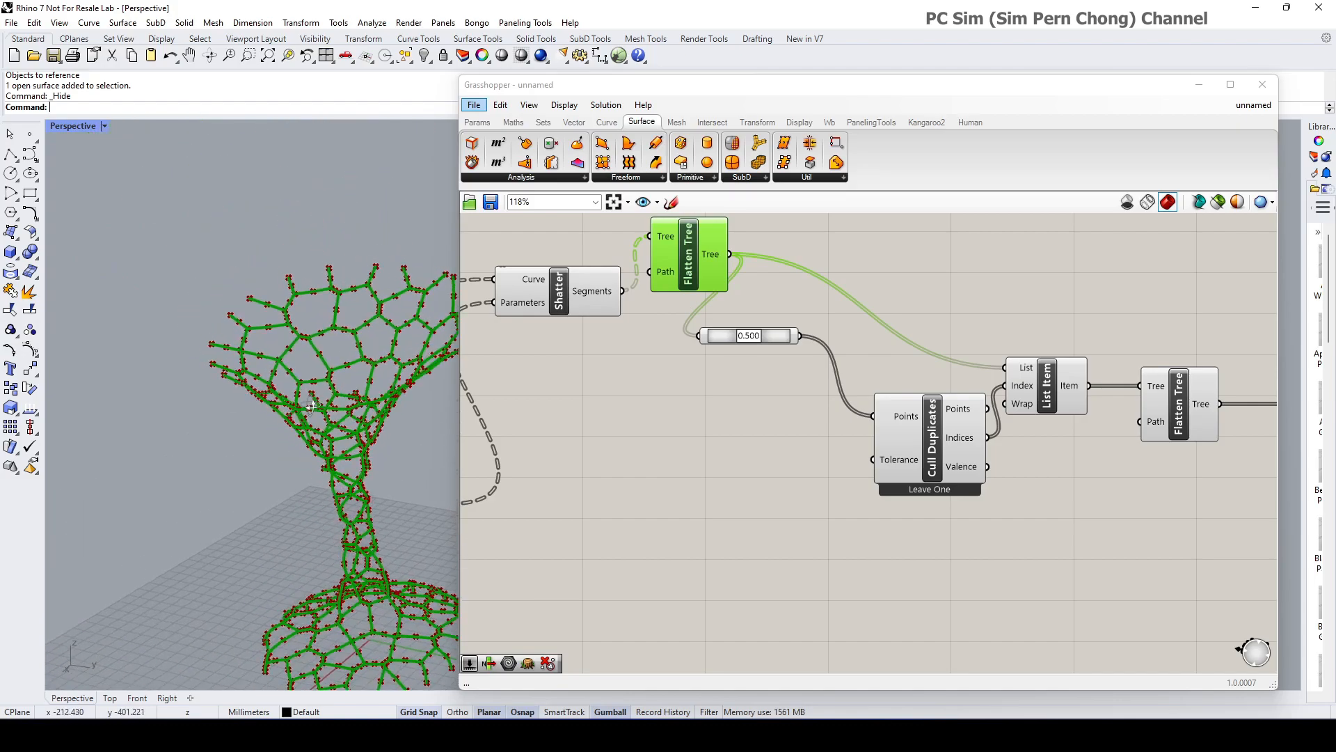
pyautogui.scroll(-3, 333, 382)
pyautogui.moveTo(209, 361); pyautogui.dragTo(286, 460, button='right')
pyautogui.scroll(6, 285, 461)
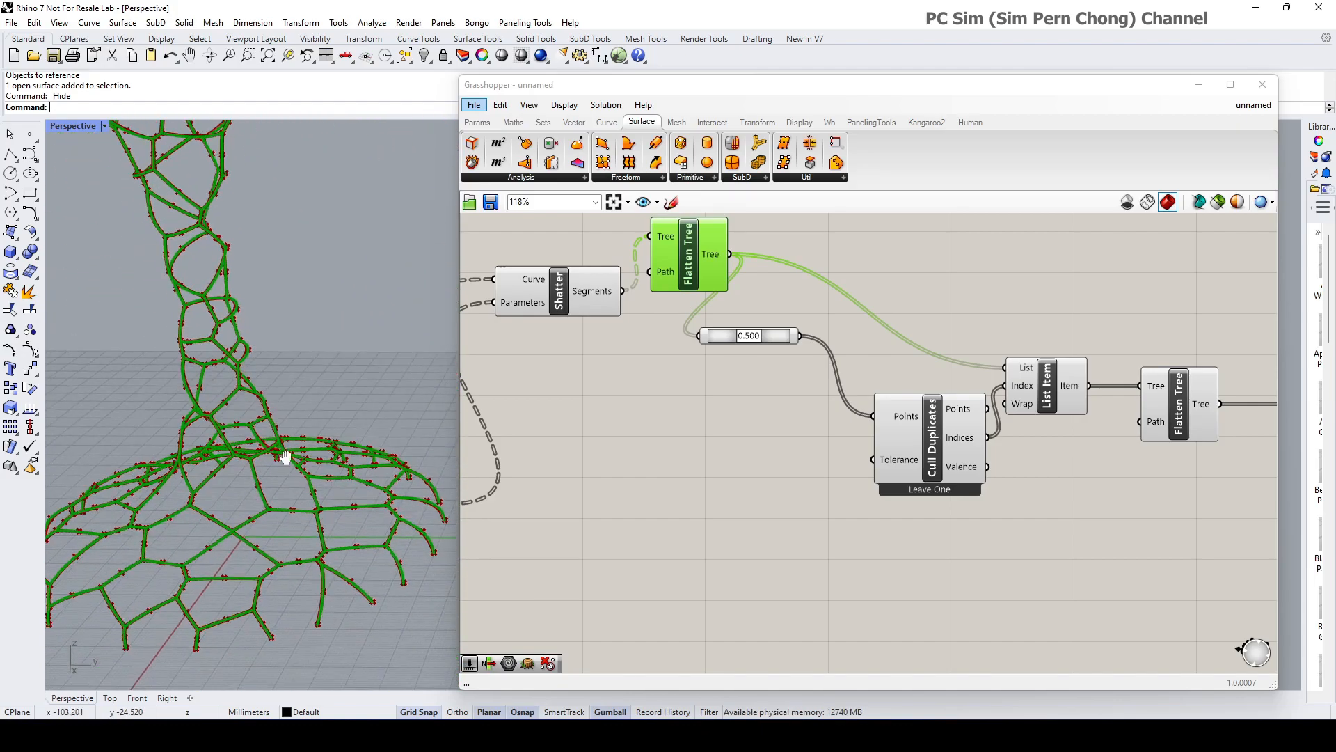
# Examine the pipe joints and struts on the goblet's base at close range
pyautogui.scroll(4, 312, 522)
pyautogui.keyDown('shift'); pyautogui.moveTo(323, 529); pyautogui.dragTo(349, 492, button='right'); pyautogui.keyUp('shift')
pyautogui.scroll(-3, 334, 462)
pyautogui.scroll(-3, 332, 441)
pyautogui.moveTo(332, 442); pyautogui.dragTo(328, 447, button='right')
pyautogui.scroll(2, 328, 447)
pyautogui.scroll(6, 214, 540)
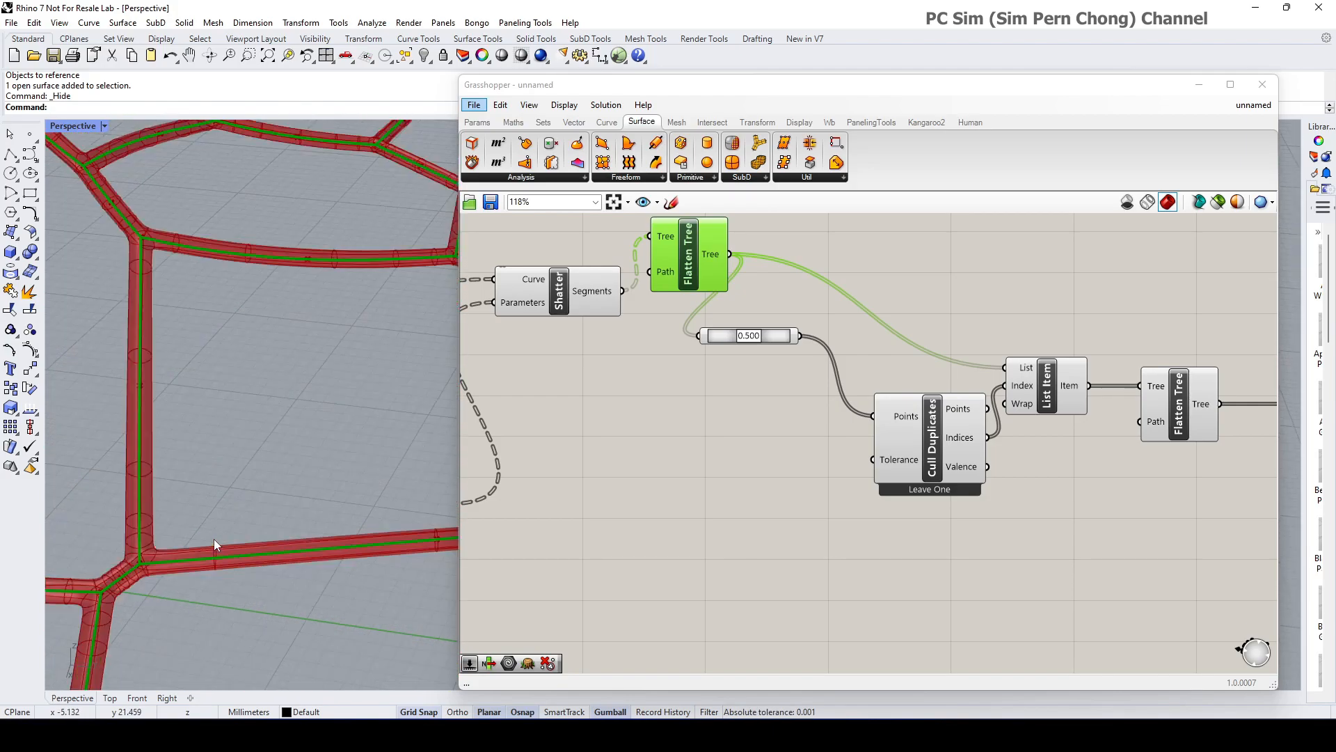
pyautogui.keyDown('shift'); pyautogui.moveTo(214, 540); pyautogui.dragTo(240, 529, button='right'); pyautogui.keyUp('shift')
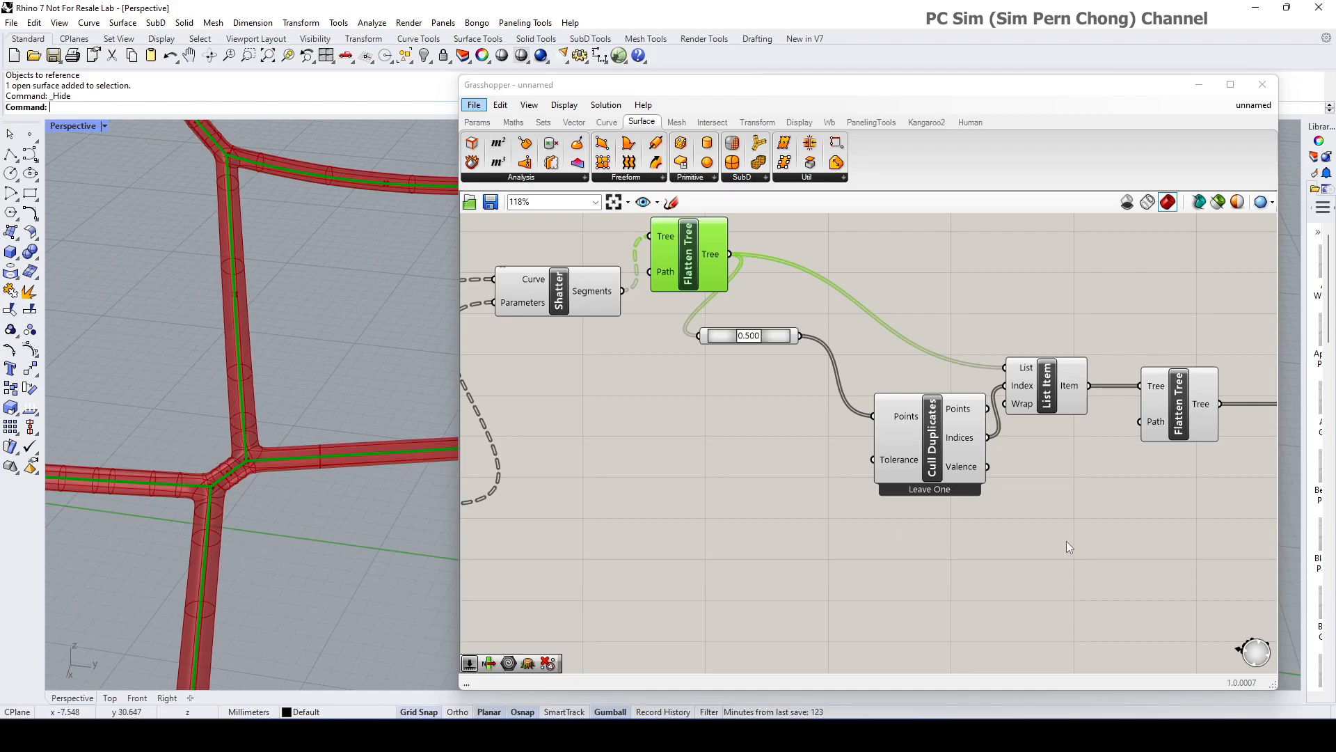
# Move MultiPipe farther away from the downstream Flatten Tree to make room for sliders beside its inputs
pyautogui.scroll(-2, 1065, 544)
pyautogui.moveTo(1245, 538); pyautogui.dragTo(917, 537, button='right')
pyautogui.scroll(3, 926, 535)
pyautogui.moveTo(1057, 481); pyautogui.dragTo(931, 515, button='right')
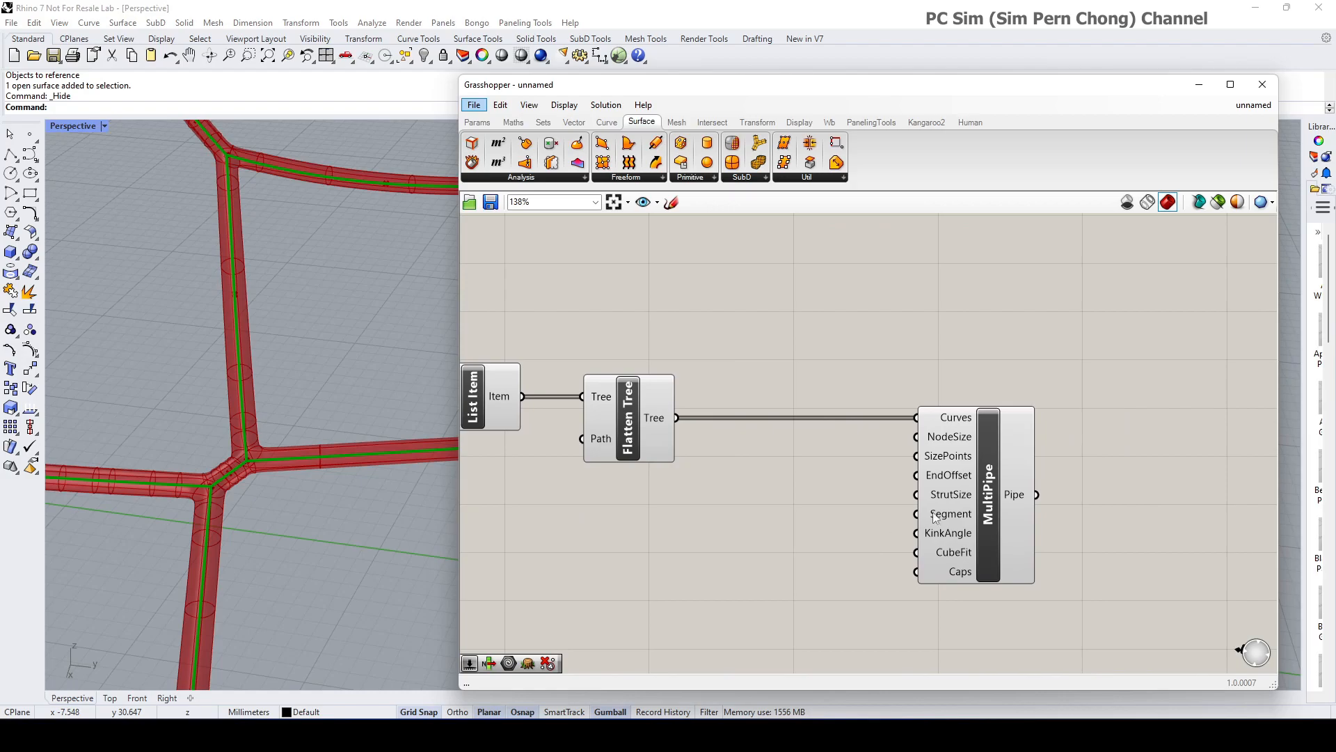
pyautogui.click(934, 521)
pyautogui.scroll(2, 950, 487)
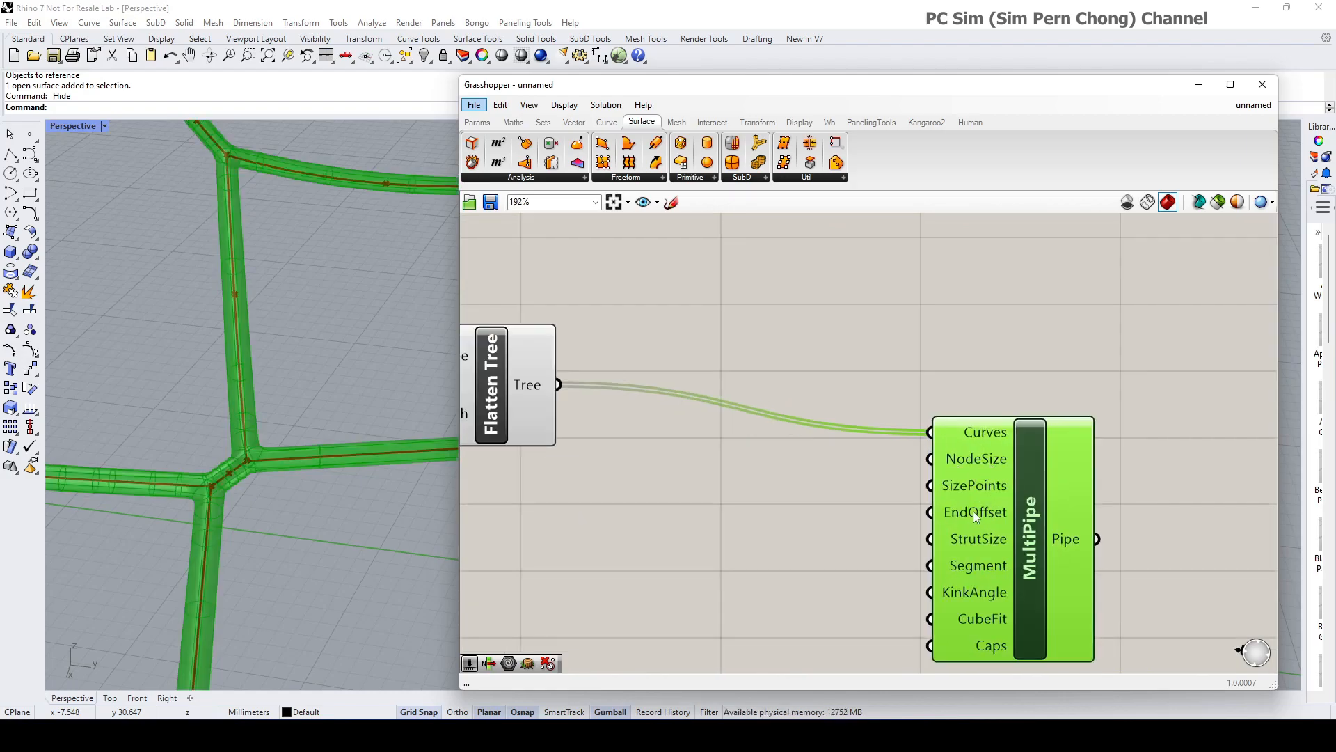
pyautogui.moveTo(990, 531); pyautogui.dragTo(1043, 531)
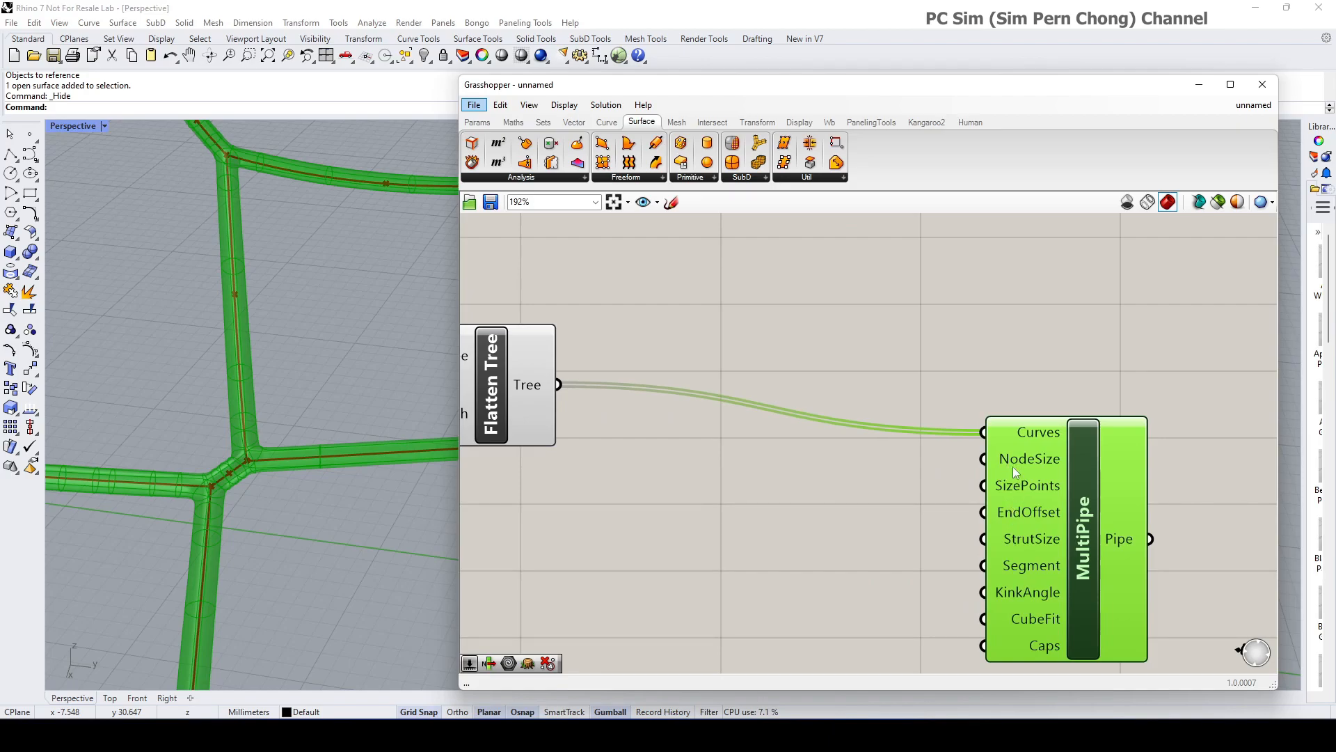
# Add a number slider with value 2 and set it to floating point with two decimal digits
pyautogui.doubleClick(744, 462)
pyautogui.write('2')
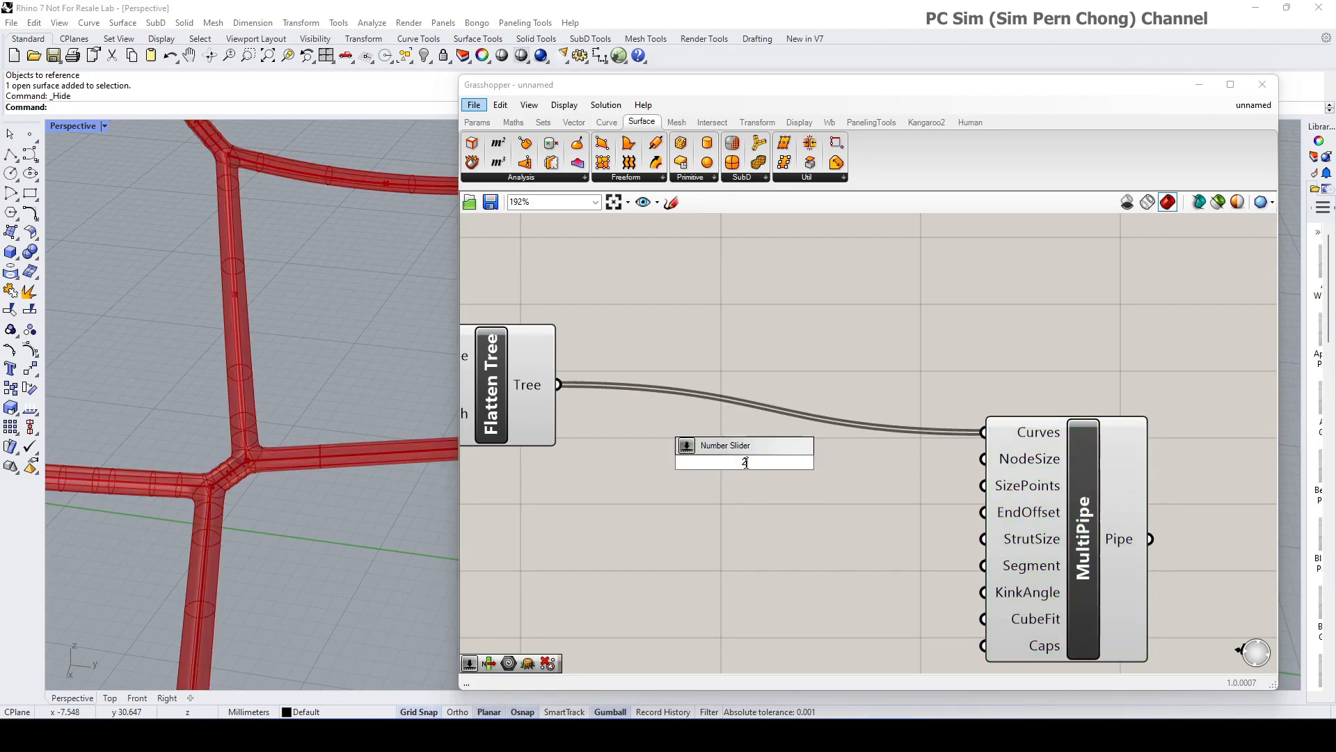
pyautogui.press('Return')
pyautogui.rightClick(783, 464)
pyautogui.moveTo(835, 504)
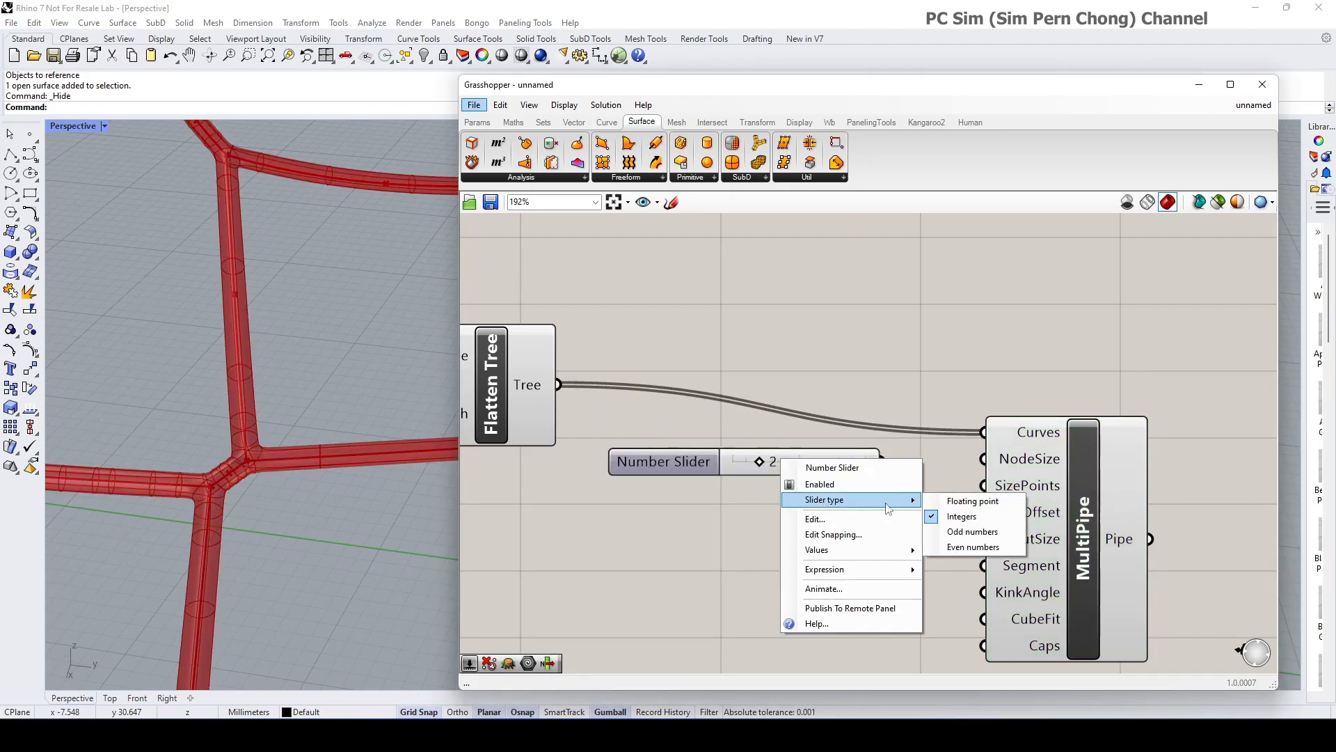
pyautogui.click(967, 505)
pyautogui.rightClick(812, 472)
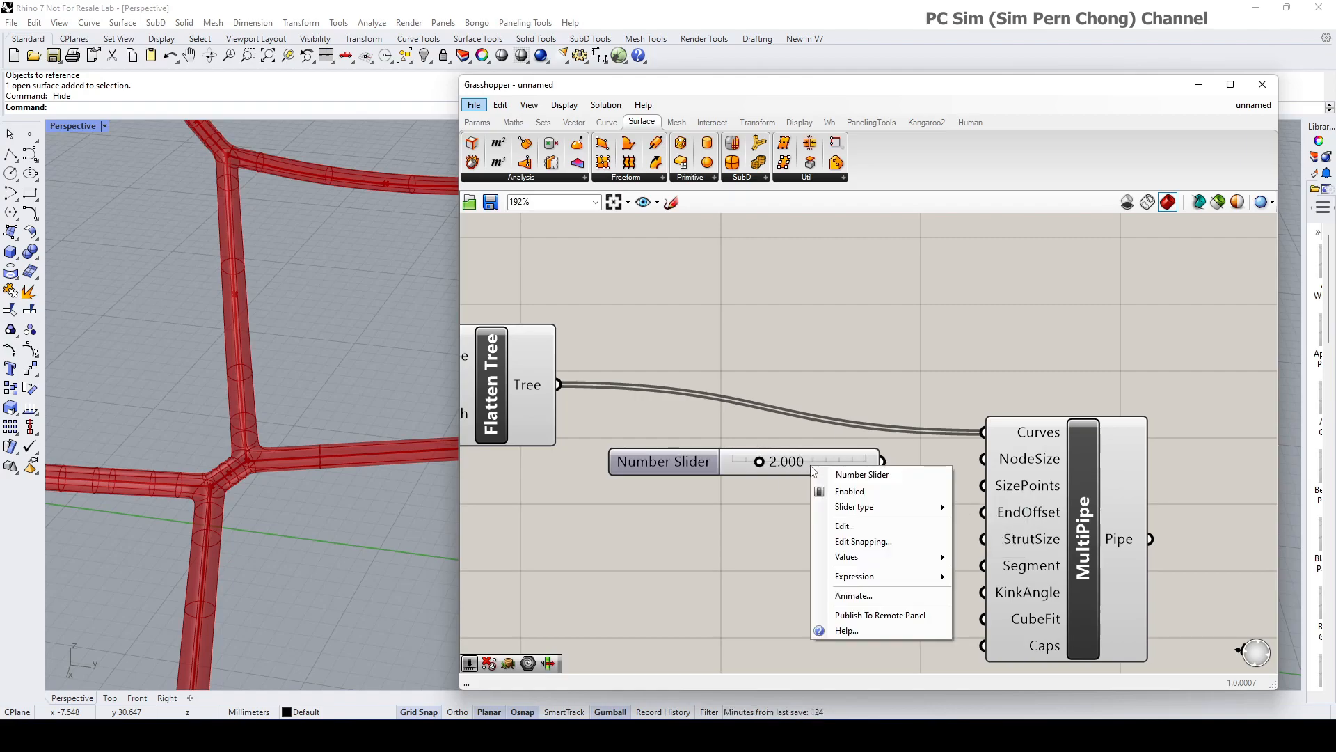
pyautogui.click(843, 526)
pyautogui.moveTo(869, 500); pyautogui.dragTo(853, 505)
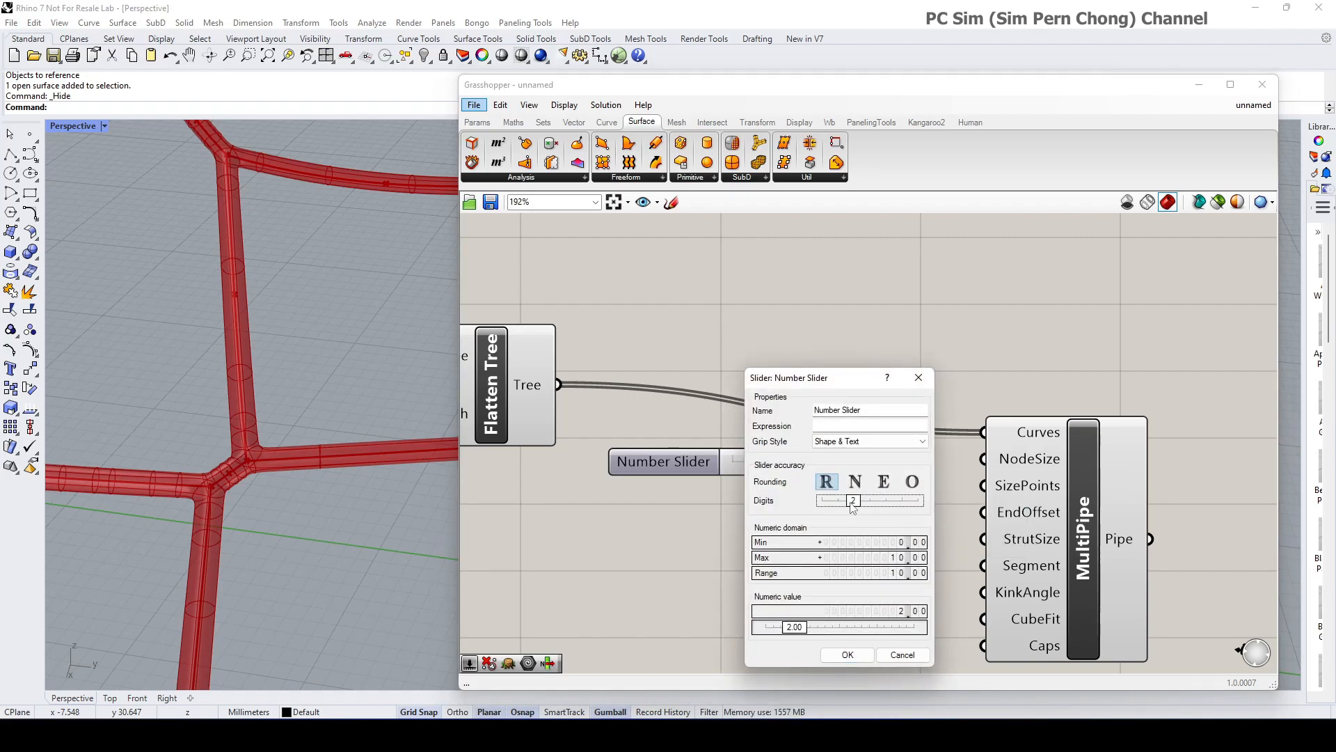
pyautogui.click(848, 654)
# Duplicate the 2.00 slider, connect the original to MultiPipe's NodeSize input and check the pipe thickness on the goblet
pyautogui.moveTo(798, 464); pyautogui.dragTo(751, 527)
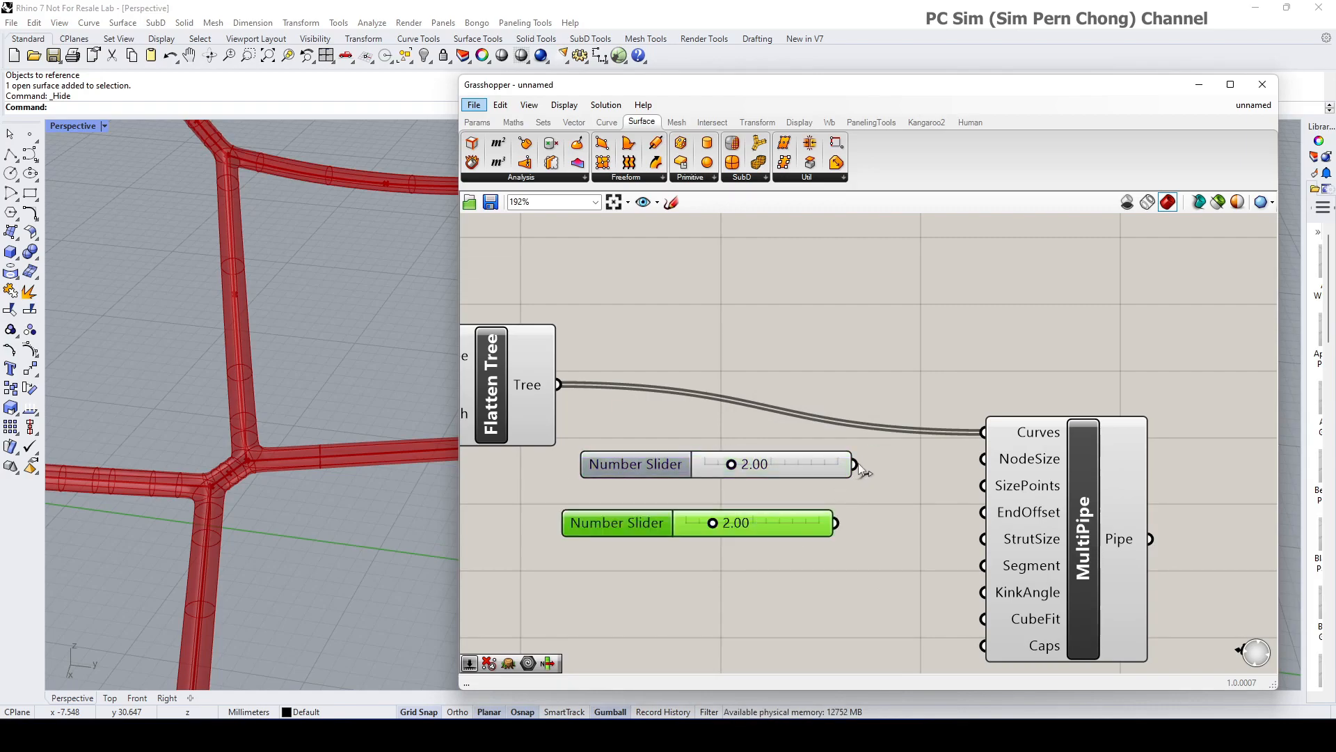
pyautogui.moveTo(856, 465); pyautogui.dragTo(983, 458)
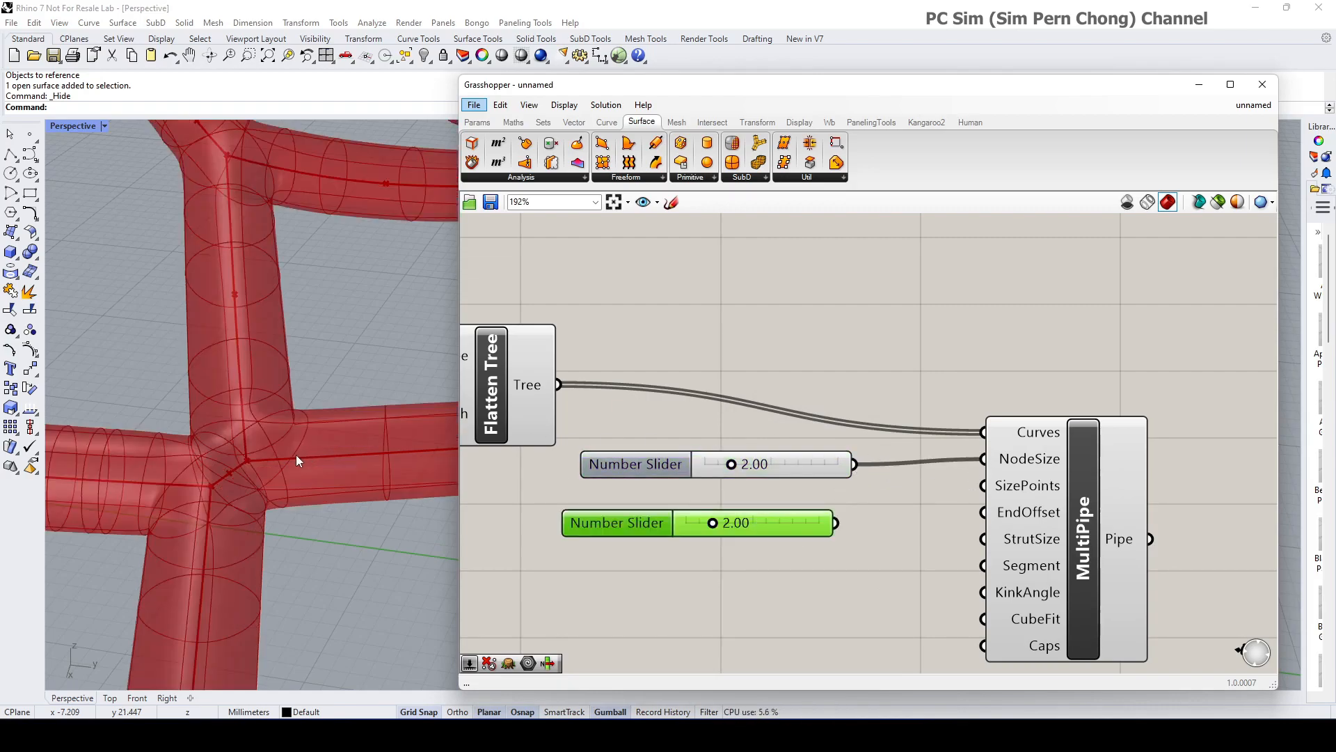
pyautogui.scroll(-3, 285, 458)
pyautogui.scroll(3, 173, 474)
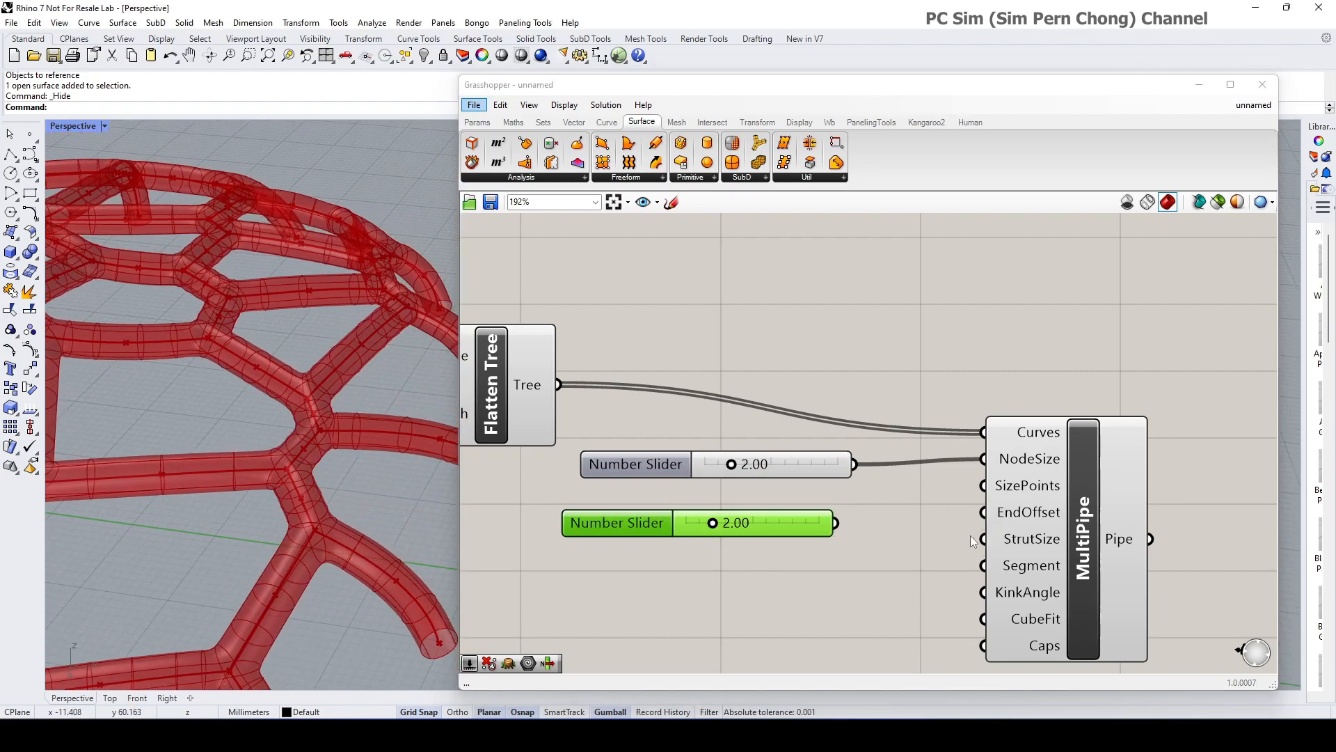
# Connect the duplicated slider to MultiPipe's StrutSize input and set it to 0.12
pyautogui.moveTo(842, 528); pyautogui.dragTo(983, 539)
pyautogui.moveTo(717, 529); pyautogui.dragTo(691, 530)
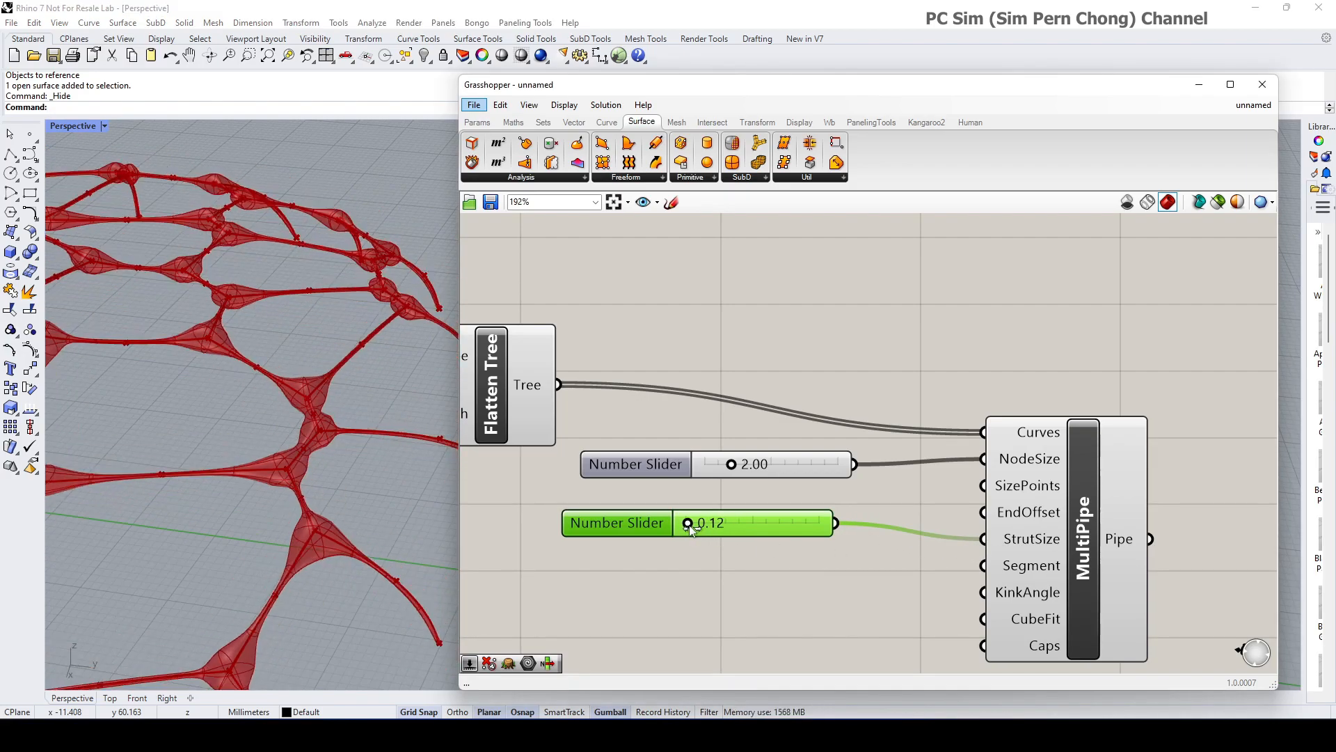
# Examine how the thin struts taper into the thicker nodes across the goblet network
pyautogui.moveTo(390, 472); pyautogui.dragTo(351, 447, button='right')
pyautogui.scroll(3, 297, 435)
pyautogui.scroll(2, 296, 436)
pyautogui.scroll(-2, 297, 436)
pyautogui.scroll(1, 306, 436)
pyautogui.scroll(-5, 306, 431)
pyautogui.moveTo(307, 428); pyautogui.dragTo(256, 491, button='right')
pyautogui.keyDown('shift'); pyautogui.moveTo(255, 491); pyautogui.dragTo(370, 401, button='right'); pyautogui.keyUp('shift')
pyautogui.scroll(-3, 256, 485)
pyautogui.keyDown('shift'); pyautogui.moveTo(296, 467); pyautogui.dragTo(357, 397, button='right'); pyautogui.keyUp('shift')
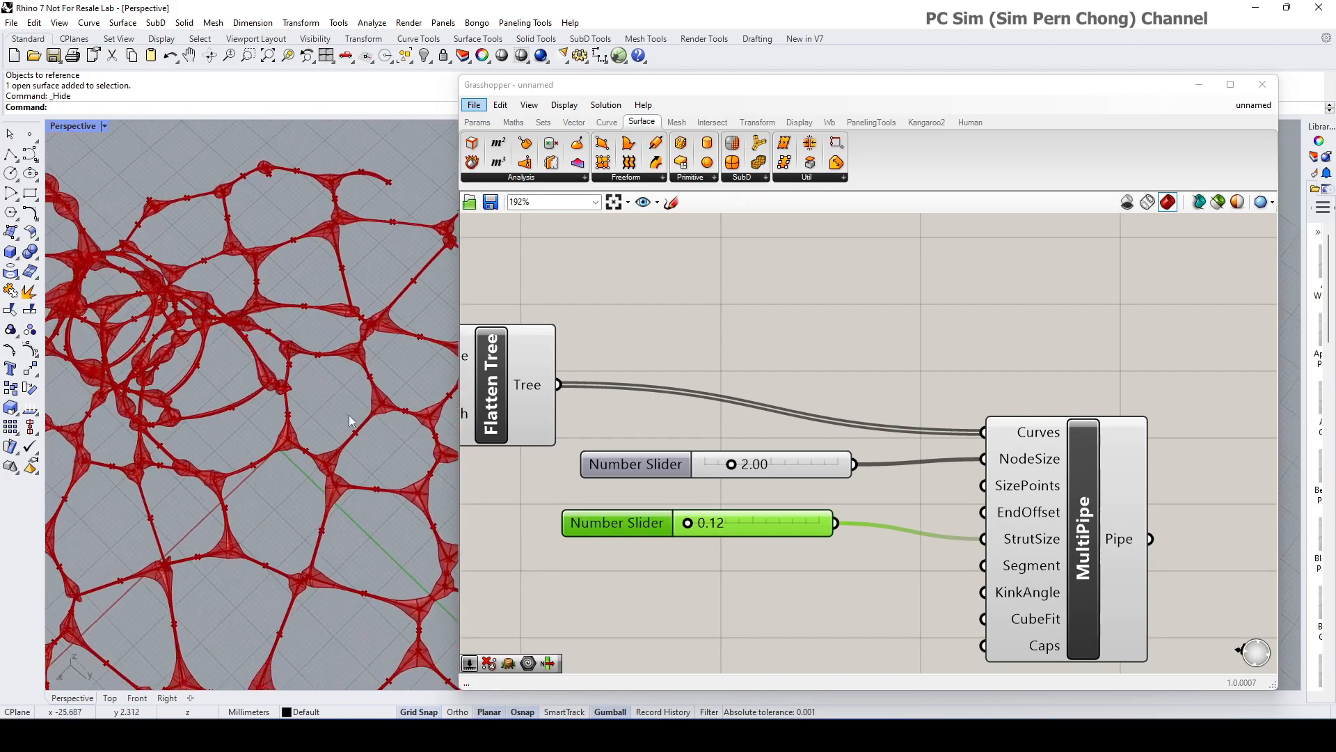
pyautogui.scroll(5, 299, 491)
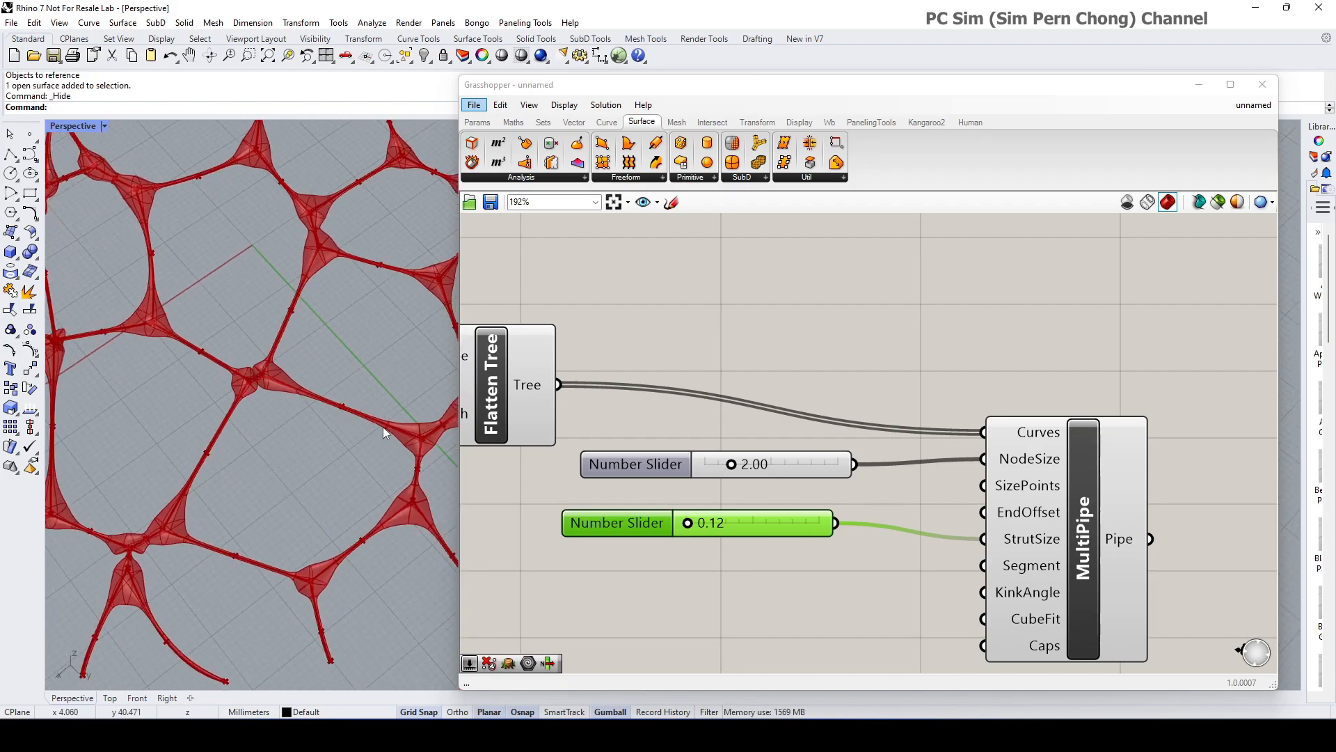
pyautogui.keyDown('shift'); pyautogui.moveTo(385, 428); pyautogui.dragTo(356, 435, button='right'); pyautogui.keyUp('shift')
pyautogui.scroll(5, 355, 419)
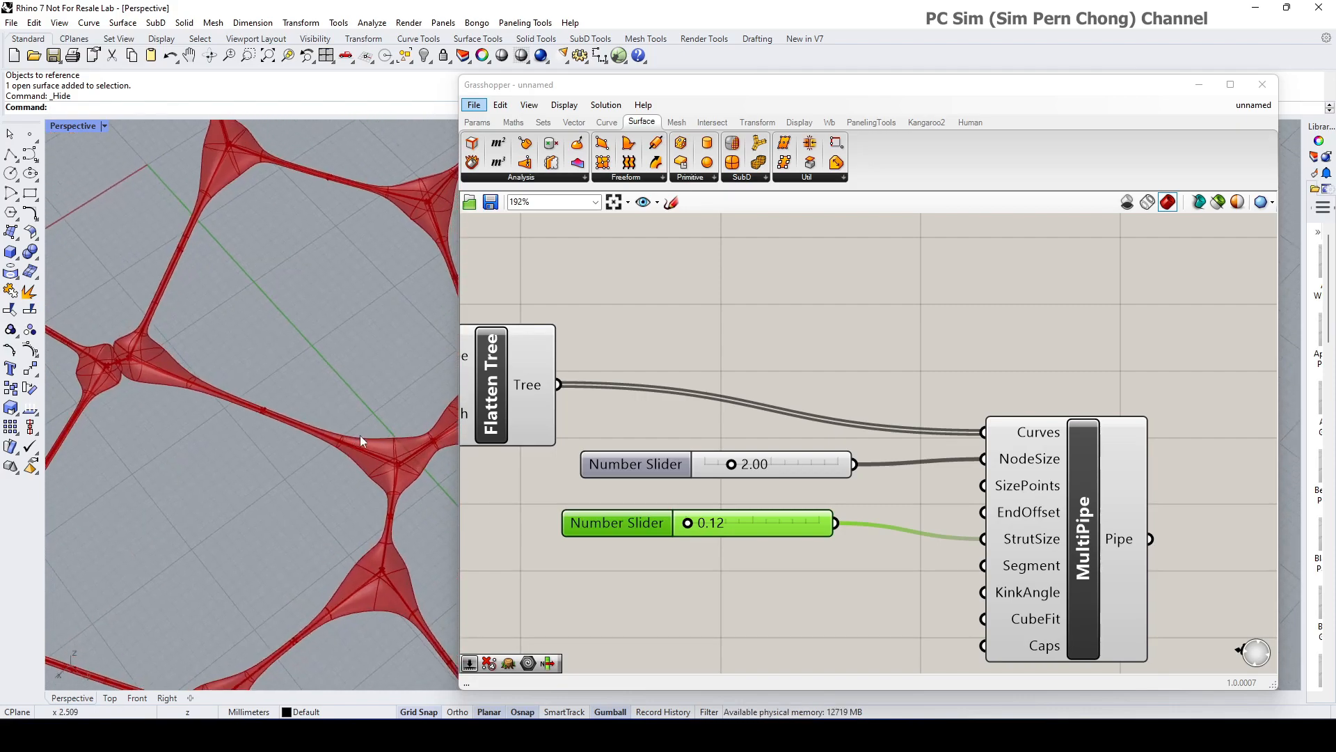
# Set the StrutSize slider to 0.28 and review the whole goblet with the thicker struts
pyautogui.moveTo(687, 527); pyautogui.dragTo(689, 527)
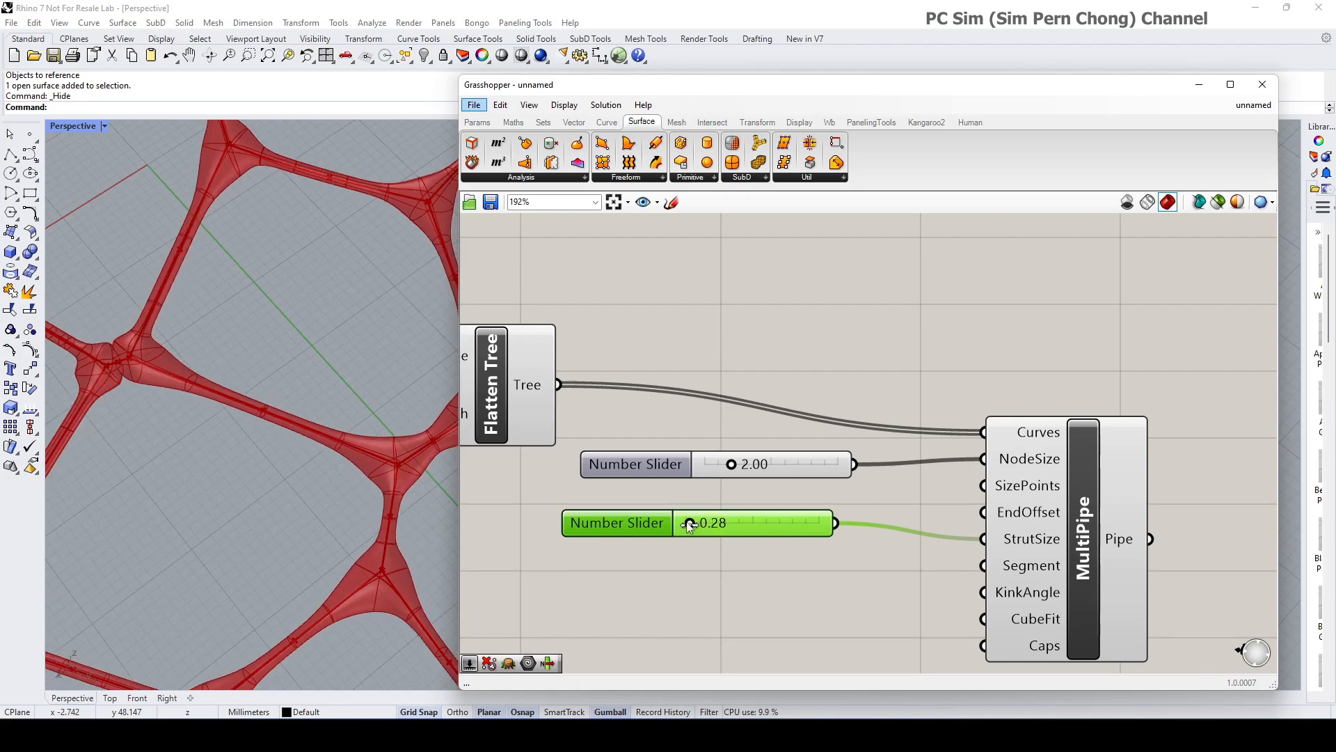
pyautogui.scroll(-5, 314, 421)
pyautogui.moveTo(315, 428); pyautogui.dragTo(377, 410, button='right')
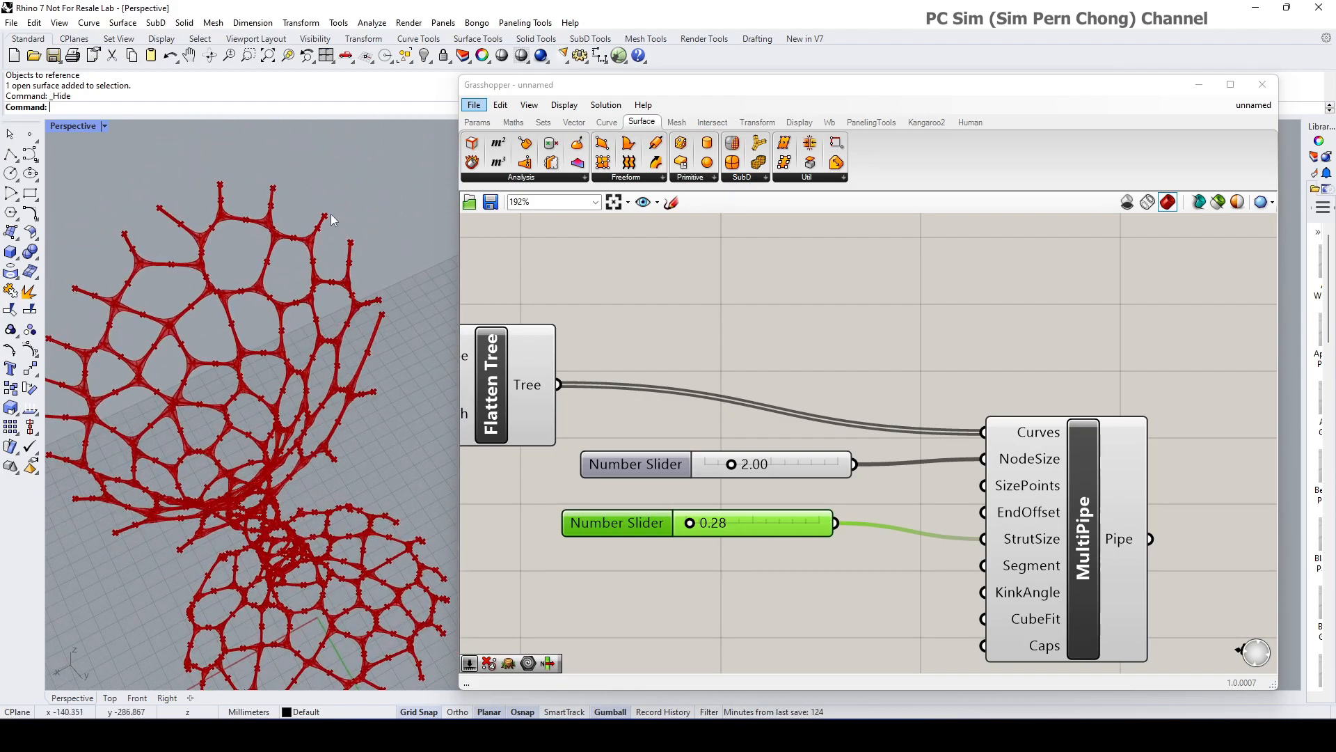
pyautogui.moveTo(227, 225); pyautogui.dragTo(223, 341, button='right')
pyautogui.scroll(3, 212, 360)
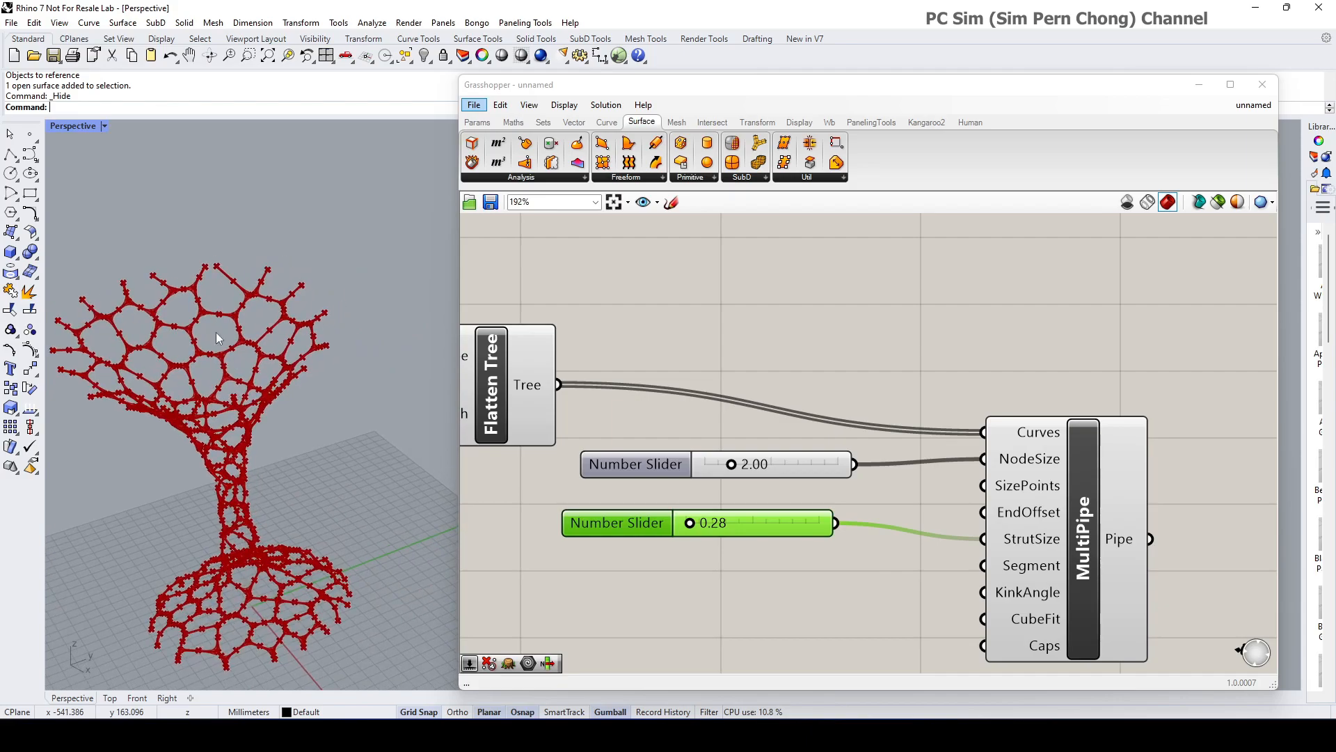
# Turn on the preview of the Geometry parameter at the start of the definition to show the goblet surface
pyautogui.click(1035, 485)
pyautogui.scroll(-3, 951, 459)
pyautogui.moveTo(951, 460); pyautogui.dragTo(991, 536, button='right')
pyautogui.scroll(-2, 869, 470)
pyautogui.moveTo(867, 469); pyautogui.dragTo(898, 468, button='right')
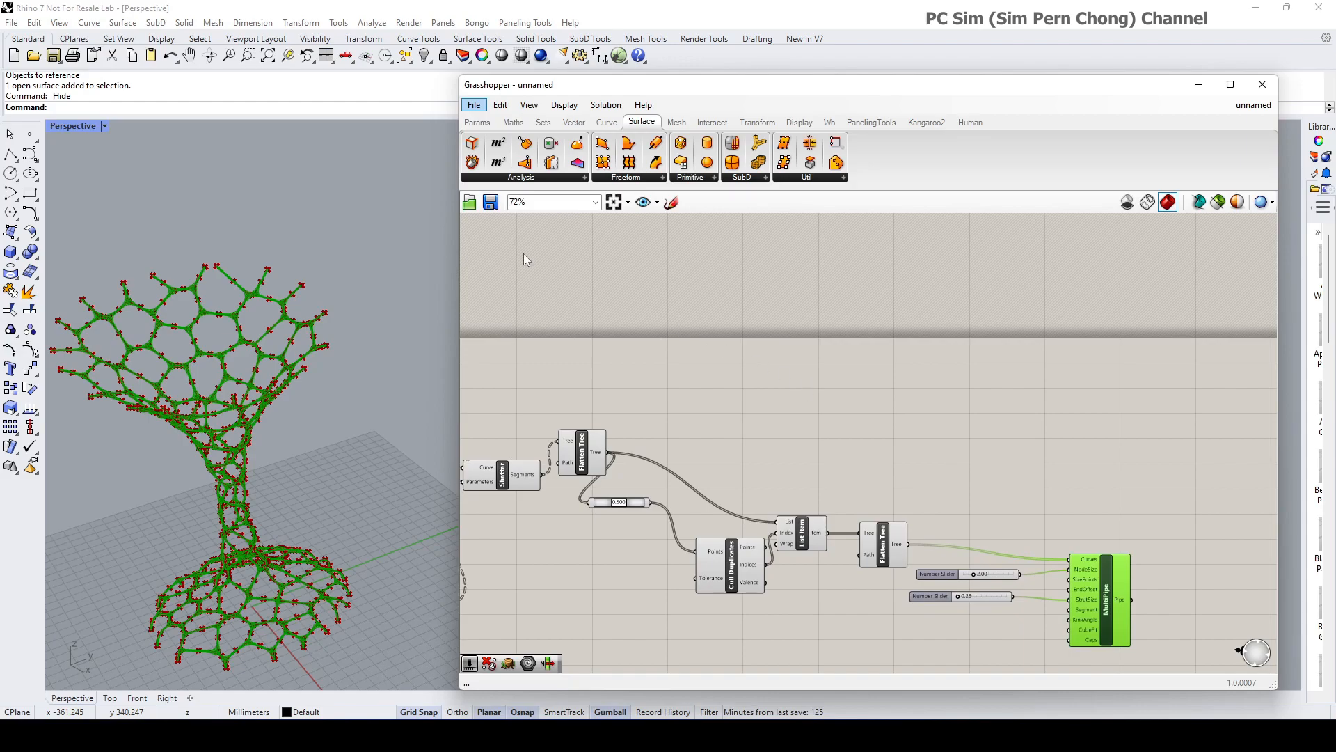
pyautogui.moveTo(629, 408)
pyautogui.mouseDown(button='right')
pyautogui.moveTo(941, 405)
pyautogui.moveTo(898, 385)
pyautogui.mouseUp(button='right')
pyautogui.moveTo(671, 456); pyautogui.dragTo(977, 436, button='right')
pyautogui.moveTo(699, 421); pyautogui.dragTo(819, 445, button='right')
pyautogui.scroll(5, 838, 432)
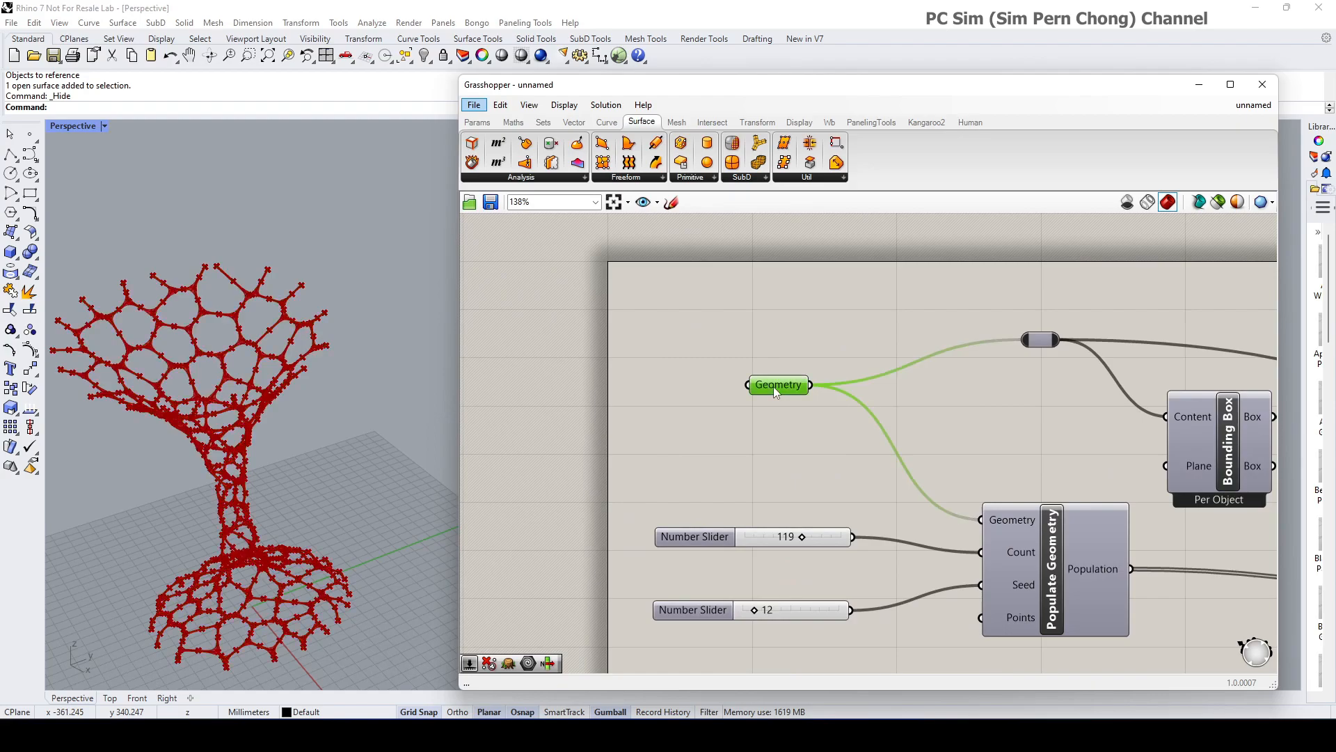
pyautogui.rightClick(774, 387)
pyautogui.click(680, 395)
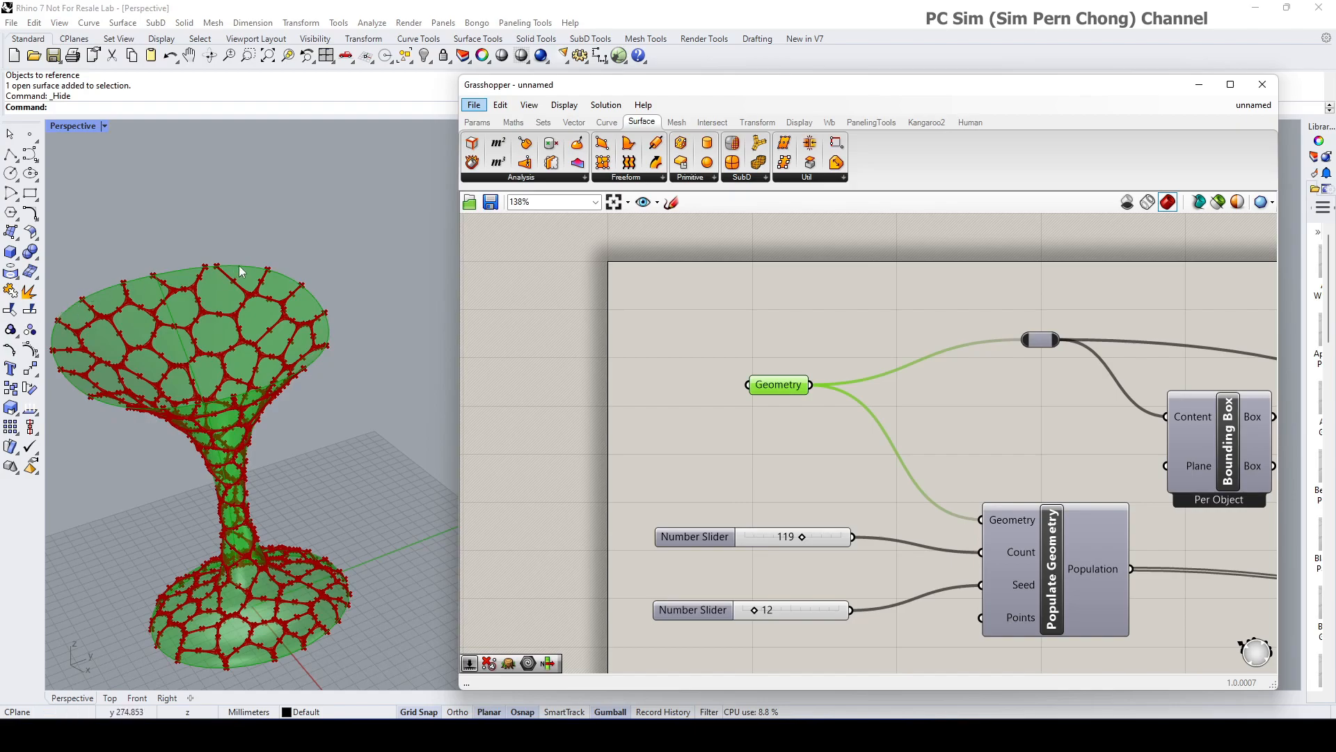
# Add a Deconstruct Brep component and connect the goblet geometry relay to its Brep input
pyautogui.scroll(-1, 908, 431)
pyautogui.moveTo(907, 431); pyautogui.dragTo(651, 530, button='right')
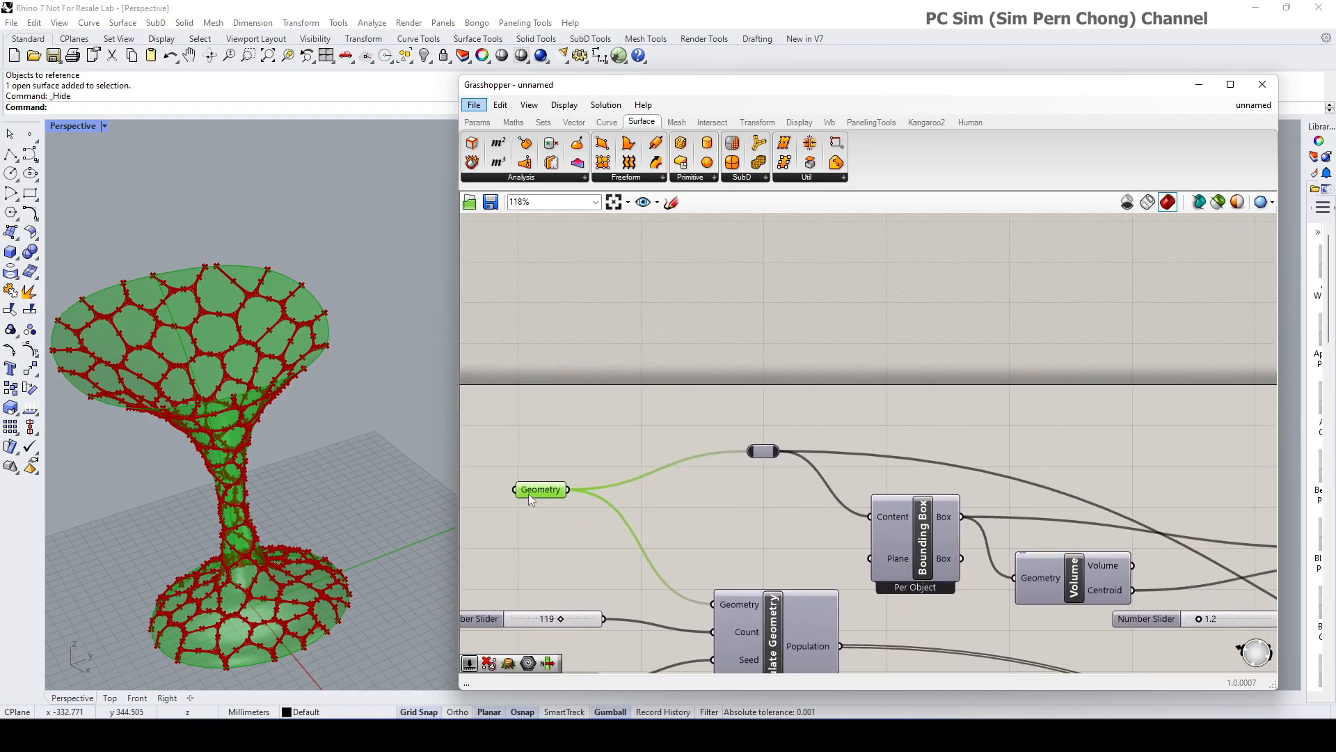
pyautogui.moveTo(1190, 490); pyautogui.dragTo(1068, 520, button='right')
pyautogui.doubleClick(1060, 455)
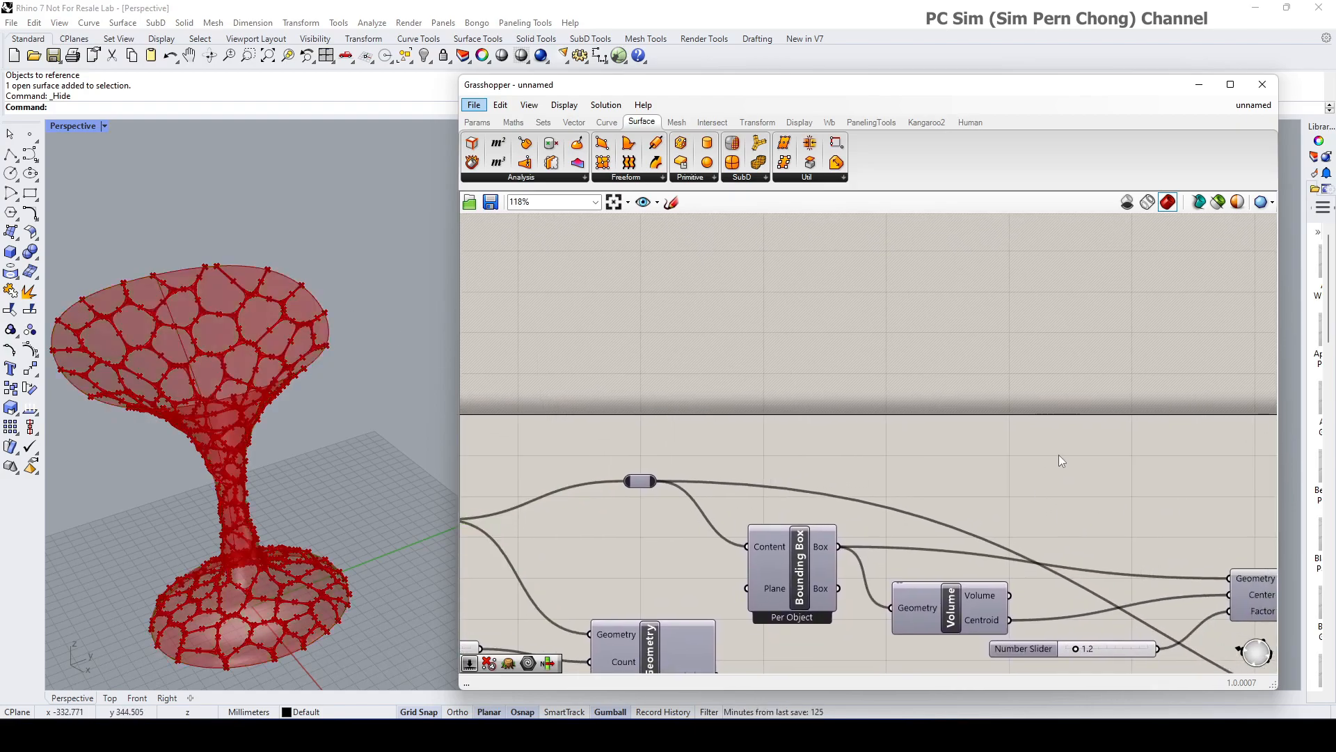
pyautogui.write('de')
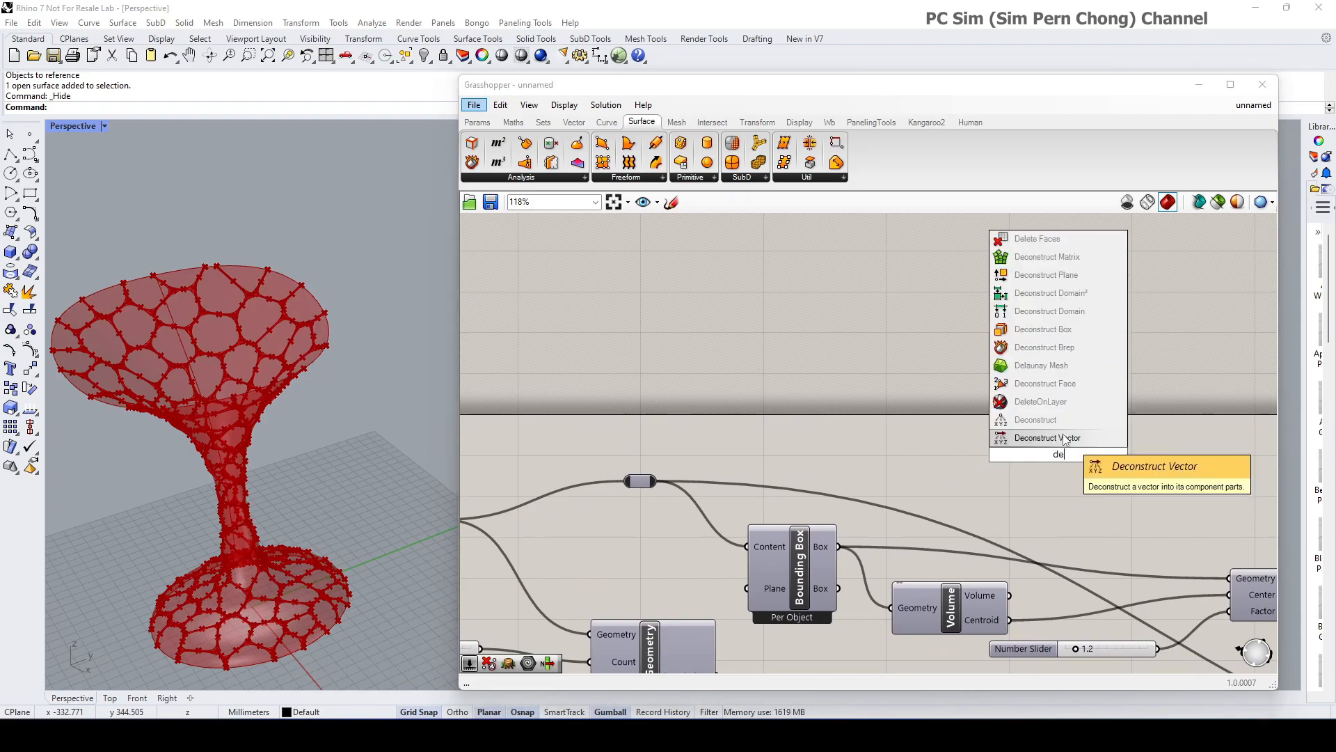
pyautogui.click(1080, 351)
pyautogui.moveTo(704, 478)
pyautogui.mouseDown(button='right')
pyautogui.moveTo(740, 457)
pyautogui.moveTo(713, 465)
pyautogui.mouseUp(button='right')
pyautogui.moveTo(739, 460); pyautogui.dragTo(1107, 437)
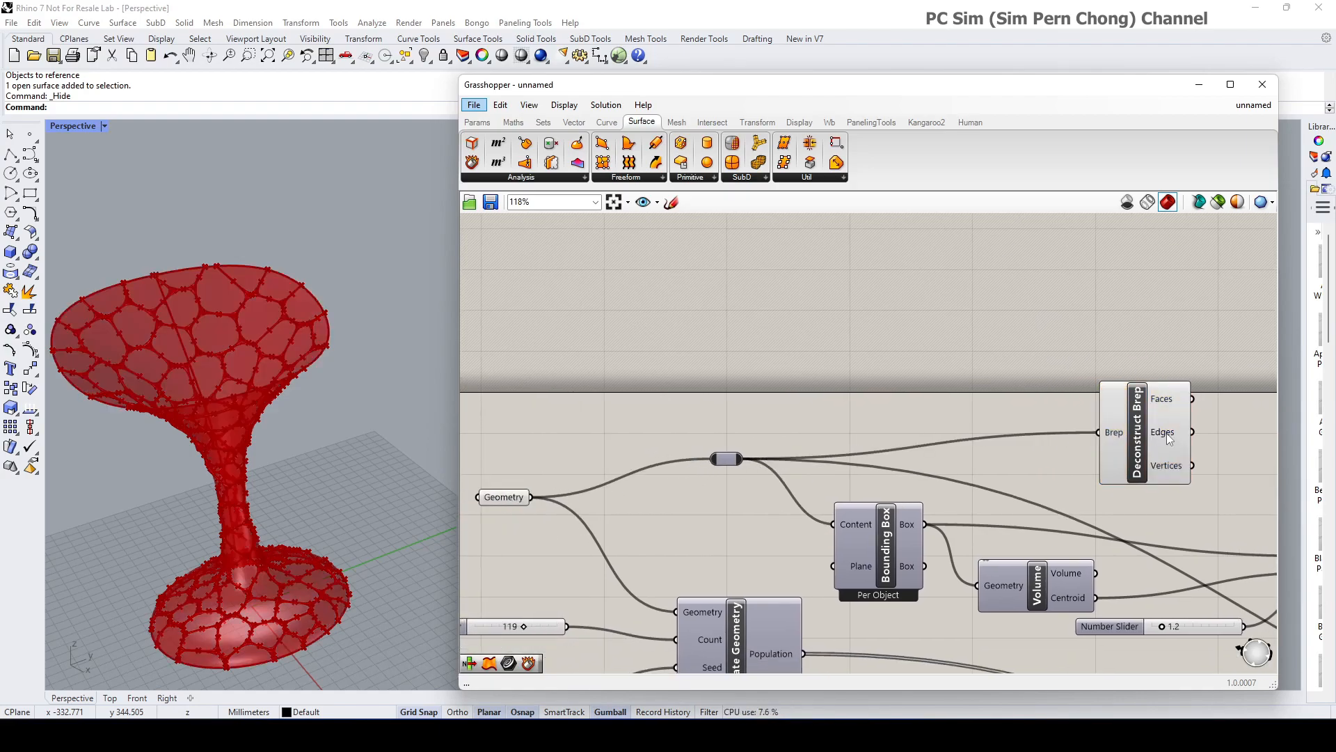
pyautogui.moveTo(1171, 442); pyautogui.dragTo(803, 441, button='right')
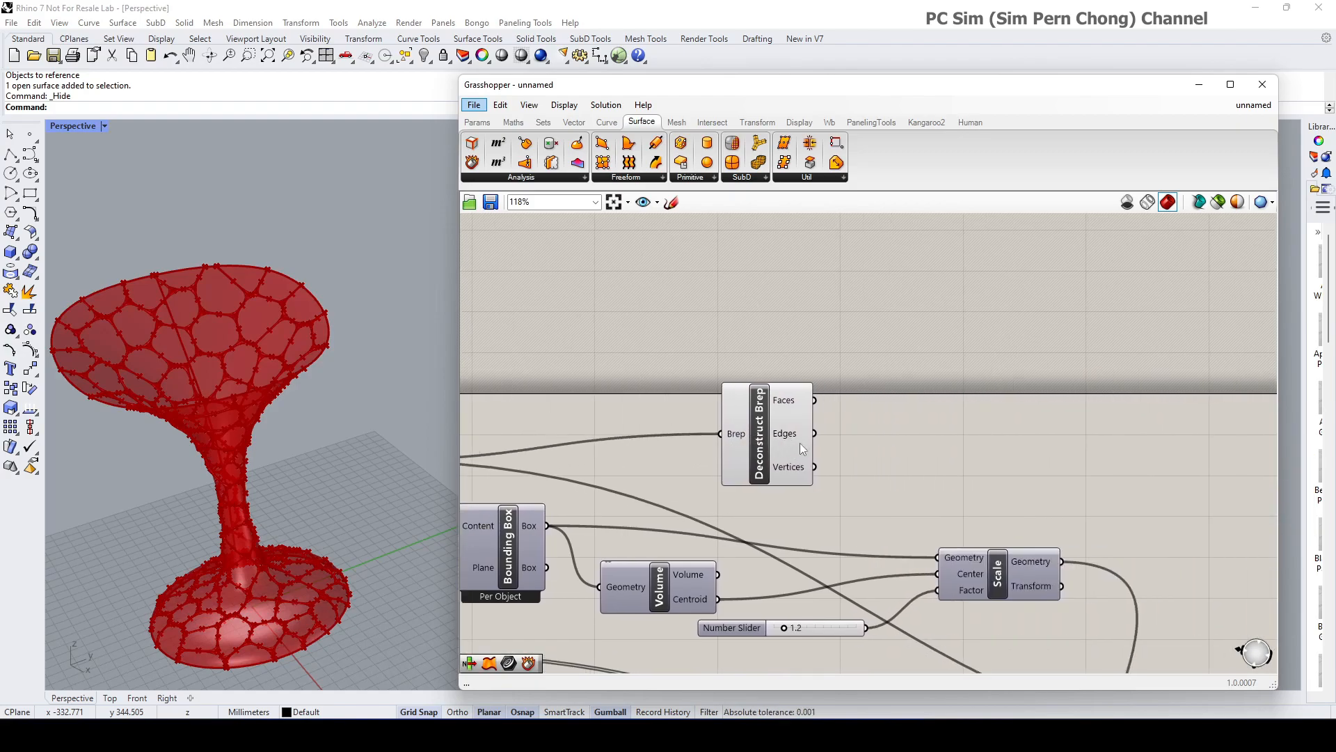
# Move Deconstruct Brep along the canvas to sit above the final Flatten Tree and check that Flatten Tree's network curves
pyautogui.scroll(-4, 804, 441)
pyautogui.moveTo(901, 457); pyautogui.dragTo(593, 441, button='right')
pyautogui.moveTo(497, 431); pyautogui.dragTo(1099, 416)
pyautogui.moveTo(1098, 417); pyautogui.dragTo(511, 381, button='right')
pyautogui.moveTo(512, 375); pyautogui.dragTo(720, 388)
pyautogui.scroll(2, 827, 487)
pyautogui.scroll(2, 827, 483)
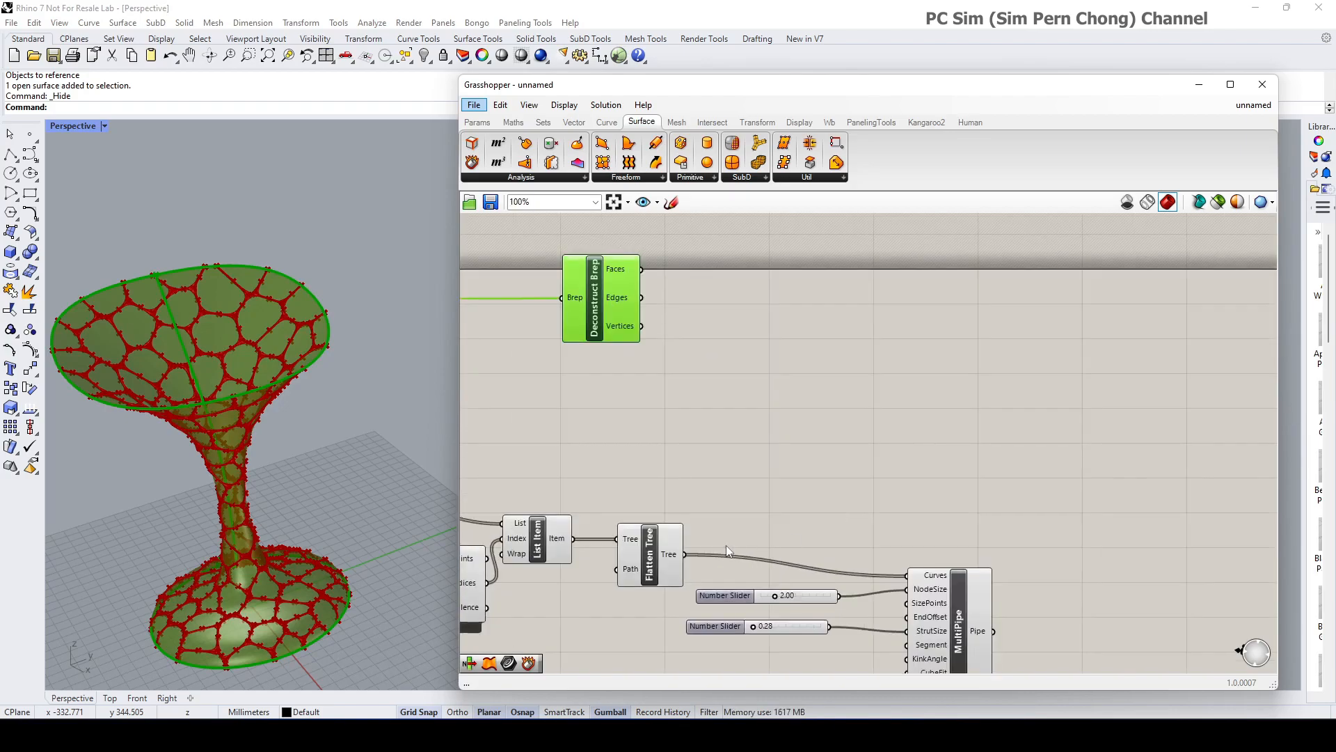
pyautogui.click(646, 562)
pyautogui.moveTo(658, 544)
pyautogui.mouseDown(button='right')
pyautogui.moveTo(668, 497)
pyautogui.moveTo(660, 556)
pyautogui.mouseUp(button='right')
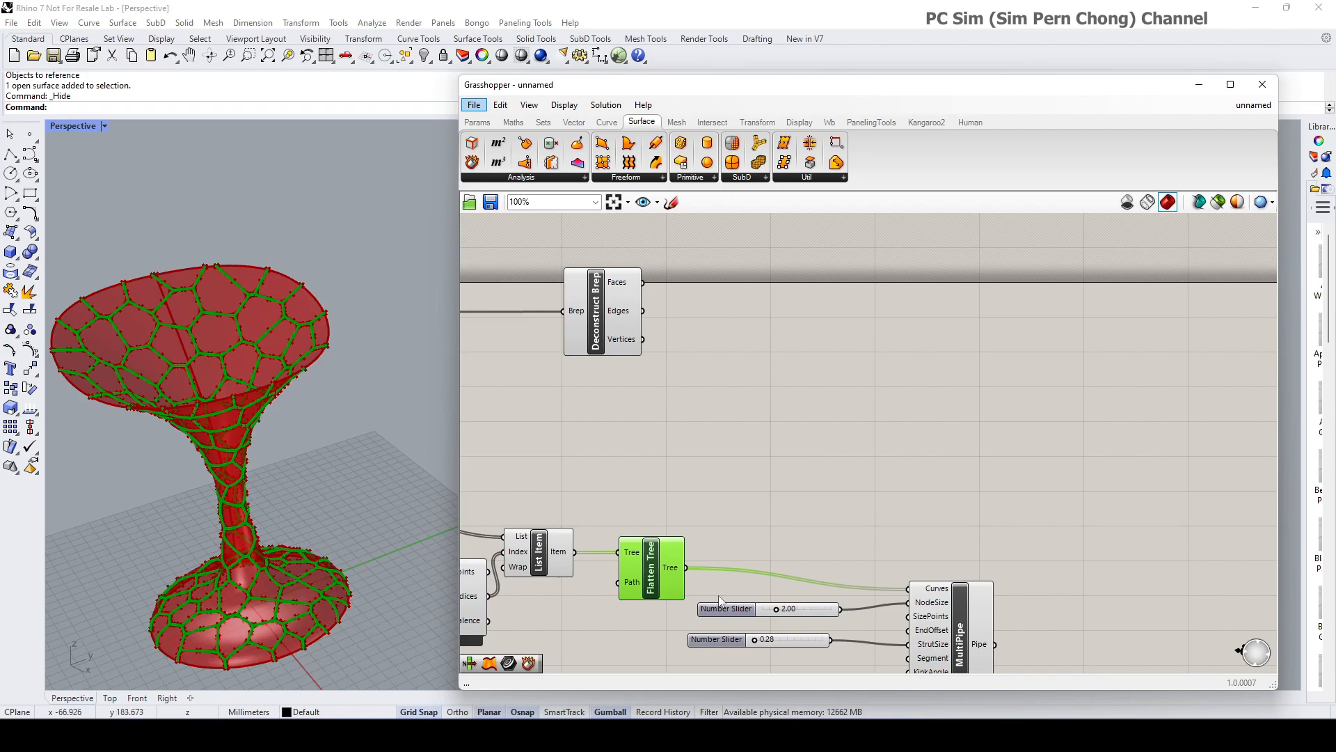
pyautogui.moveTo(629, 298); pyautogui.dragTo(639, 339)
# Add a List Item component beside Deconstruct Brep and connect the Edges output to its List input
pyautogui.scroll(2, 647, 376)
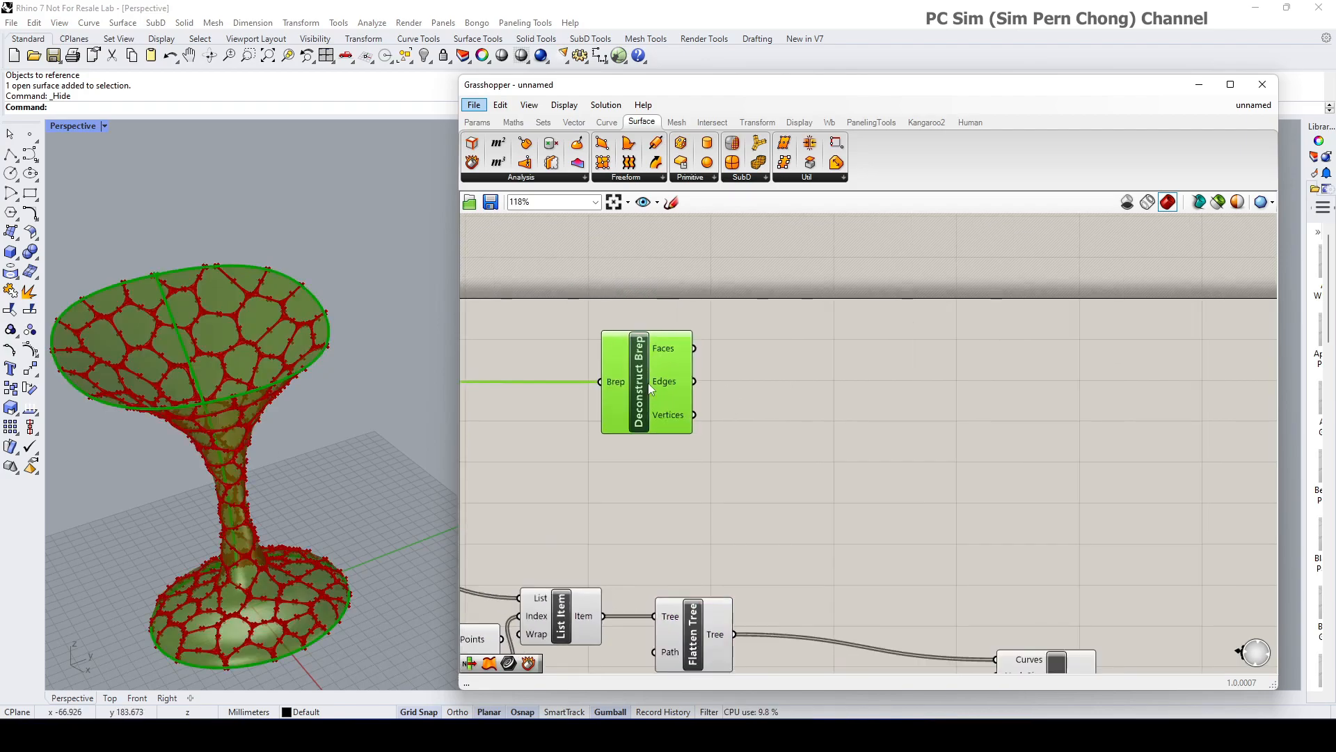
pyautogui.scroll(1, 651, 390)
pyautogui.doubleClick(816, 374)
pyautogui.write('list')
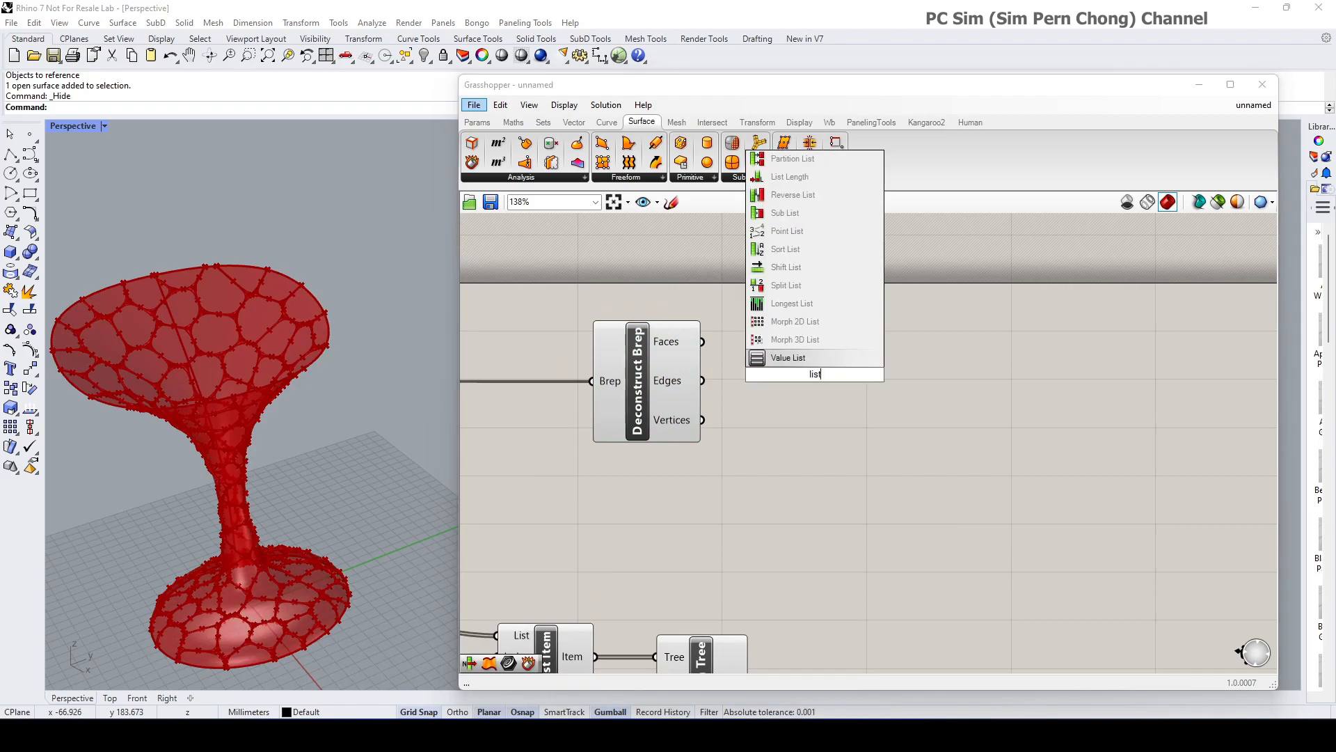
pyautogui.write(' item')
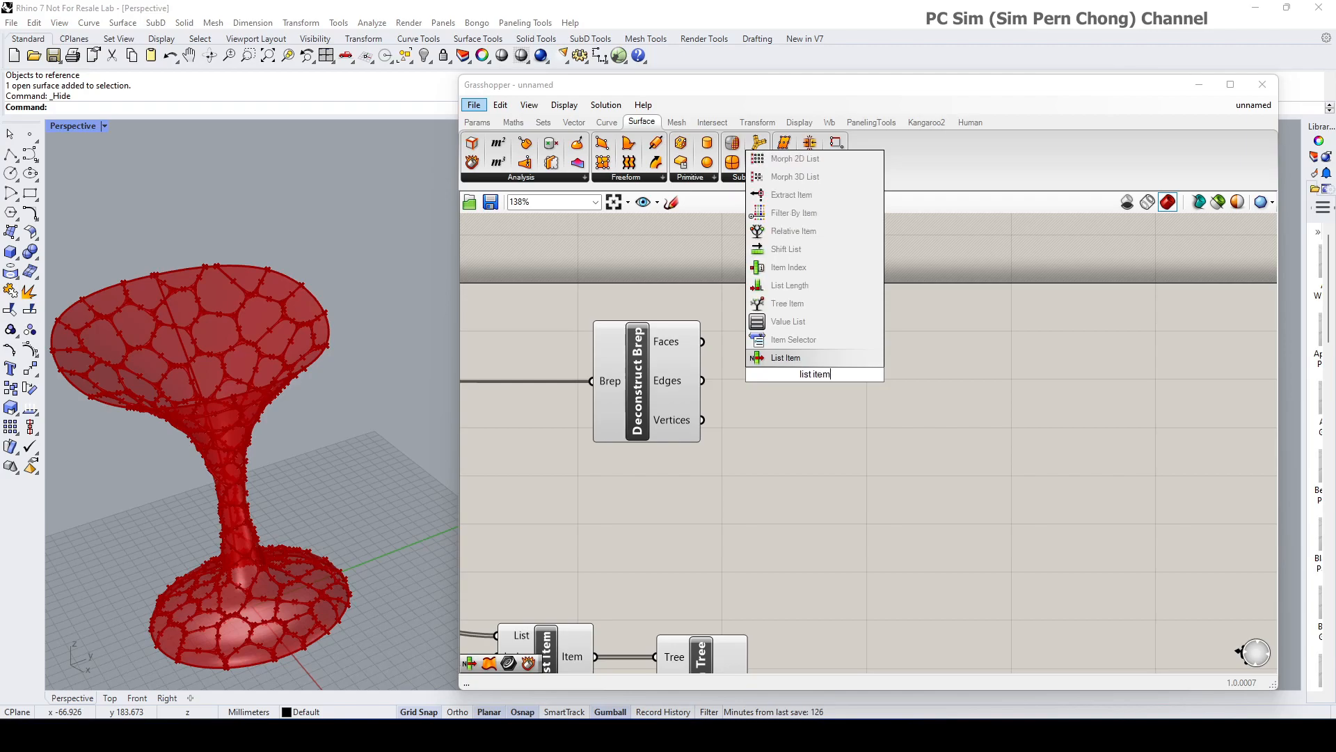
pyautogui.press('Return')
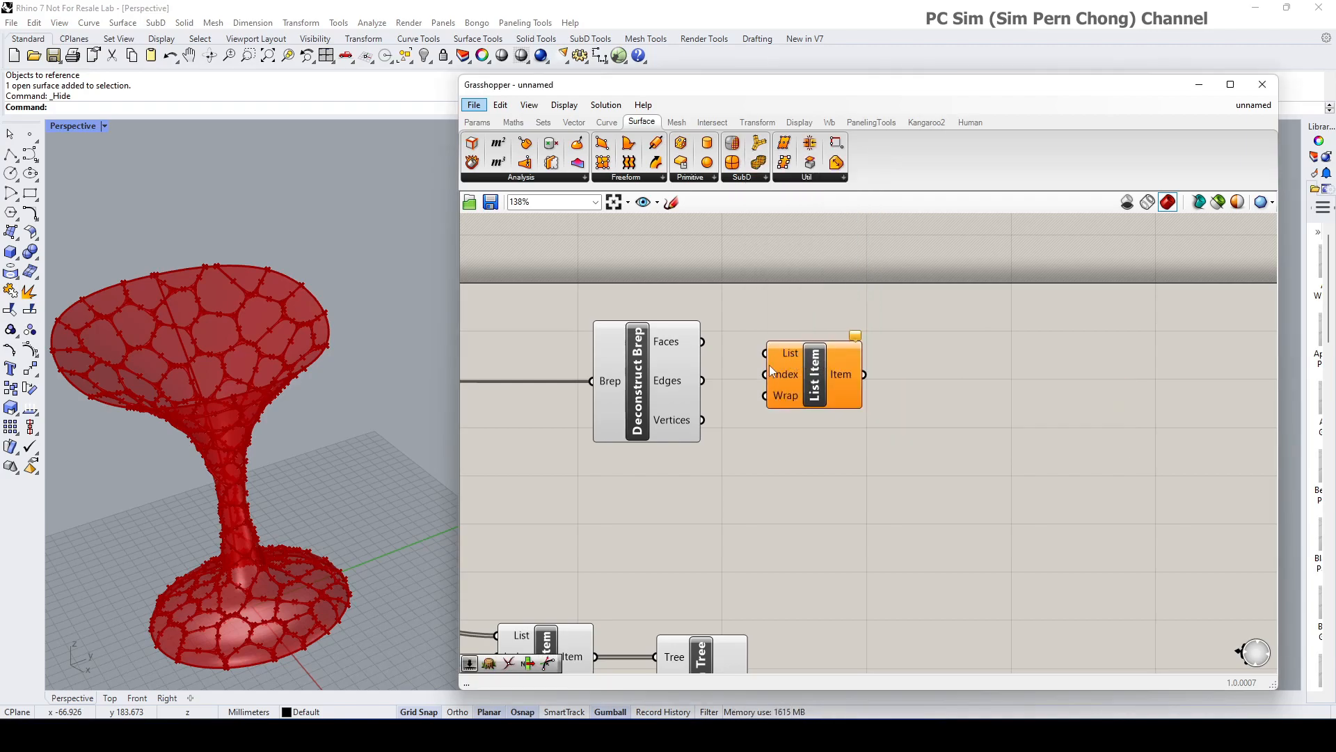
pyautogui.moveTo(703, 381); pyautogui.dragTo(934, 416)
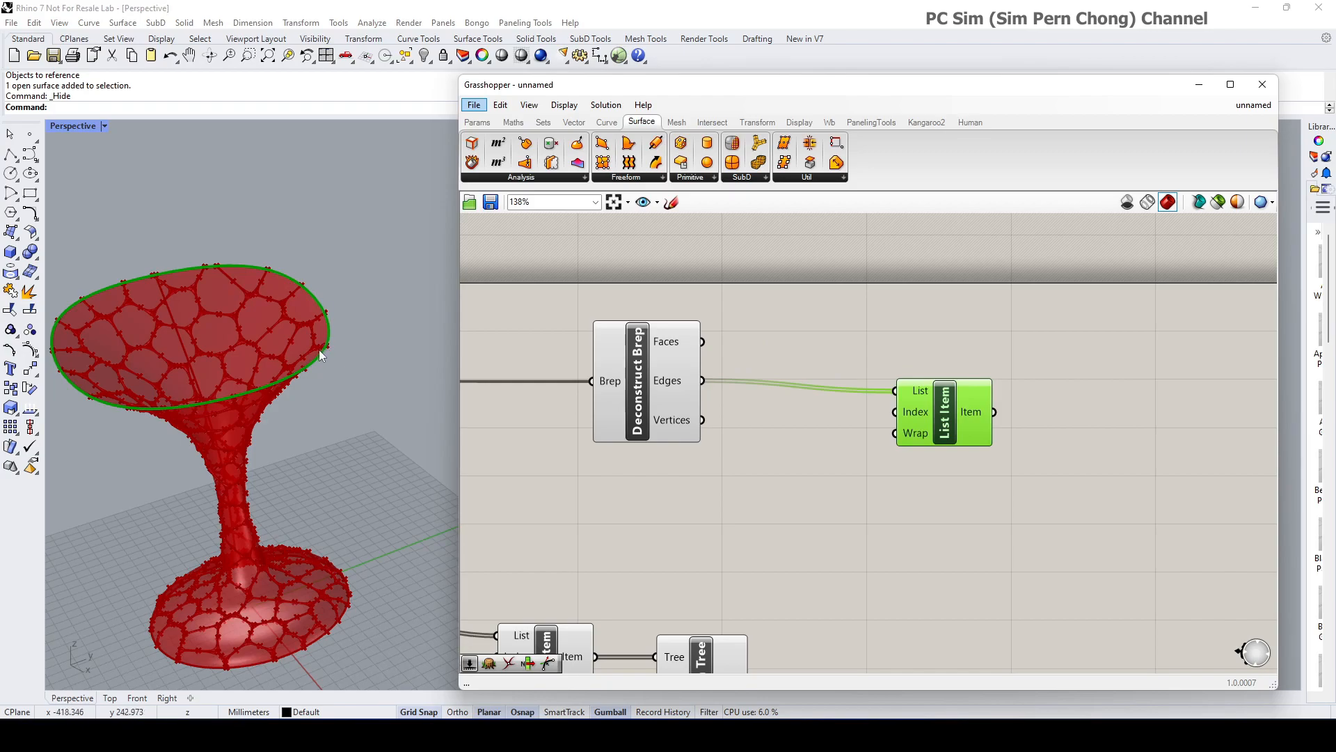
# Create a number slider ranging from 0 to 3 and connect it to the new List Item's Index input
pyautogui.doubleClick(766, 418)
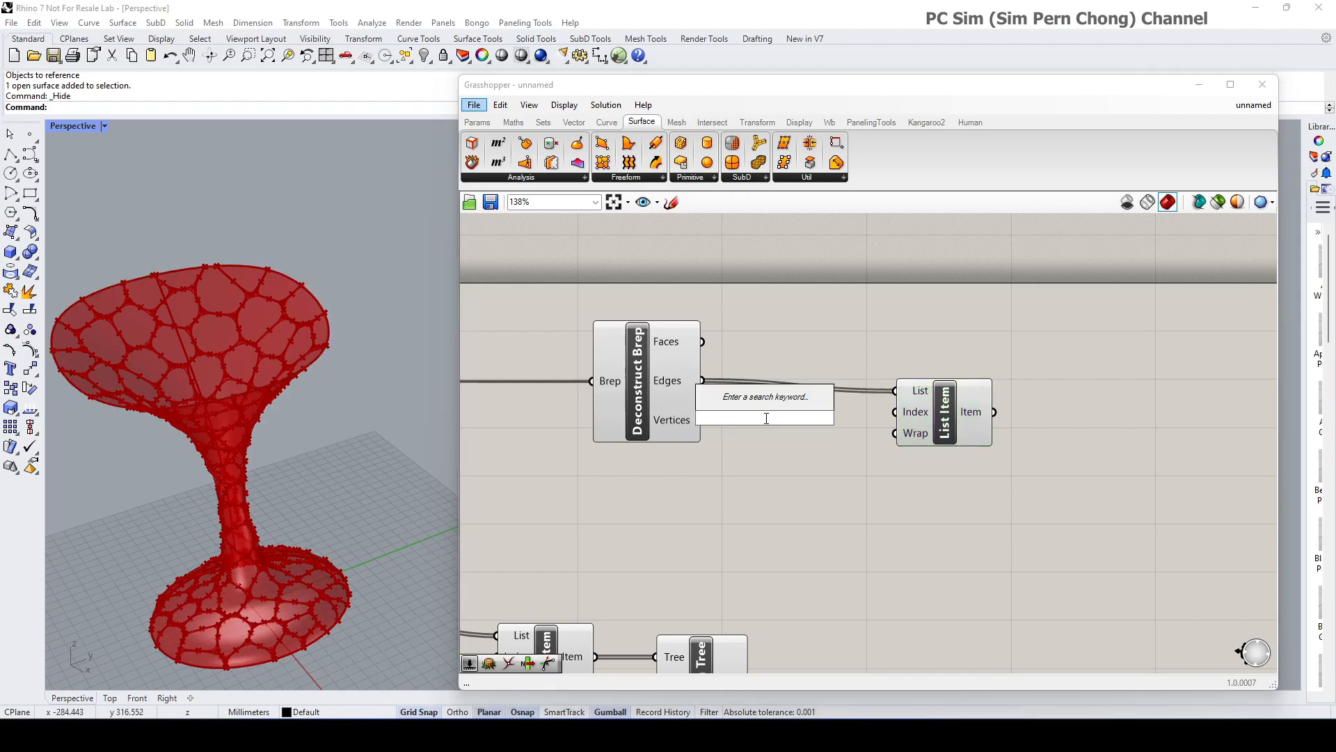
pyautogui.write('0')
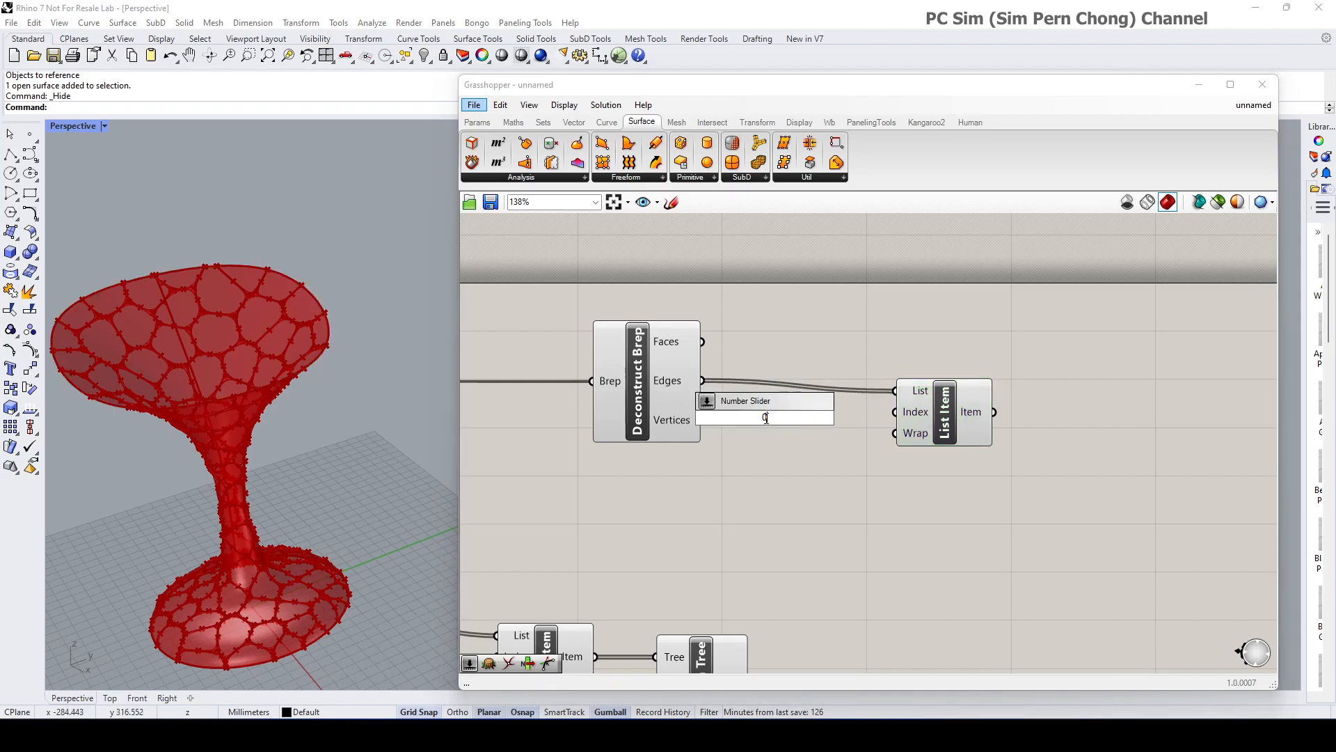
pyautogui.write('<3')
pyautogui.press('Return')
pyautogui.moveTo(865, 416); pyautogui.dragTo(896, 412)
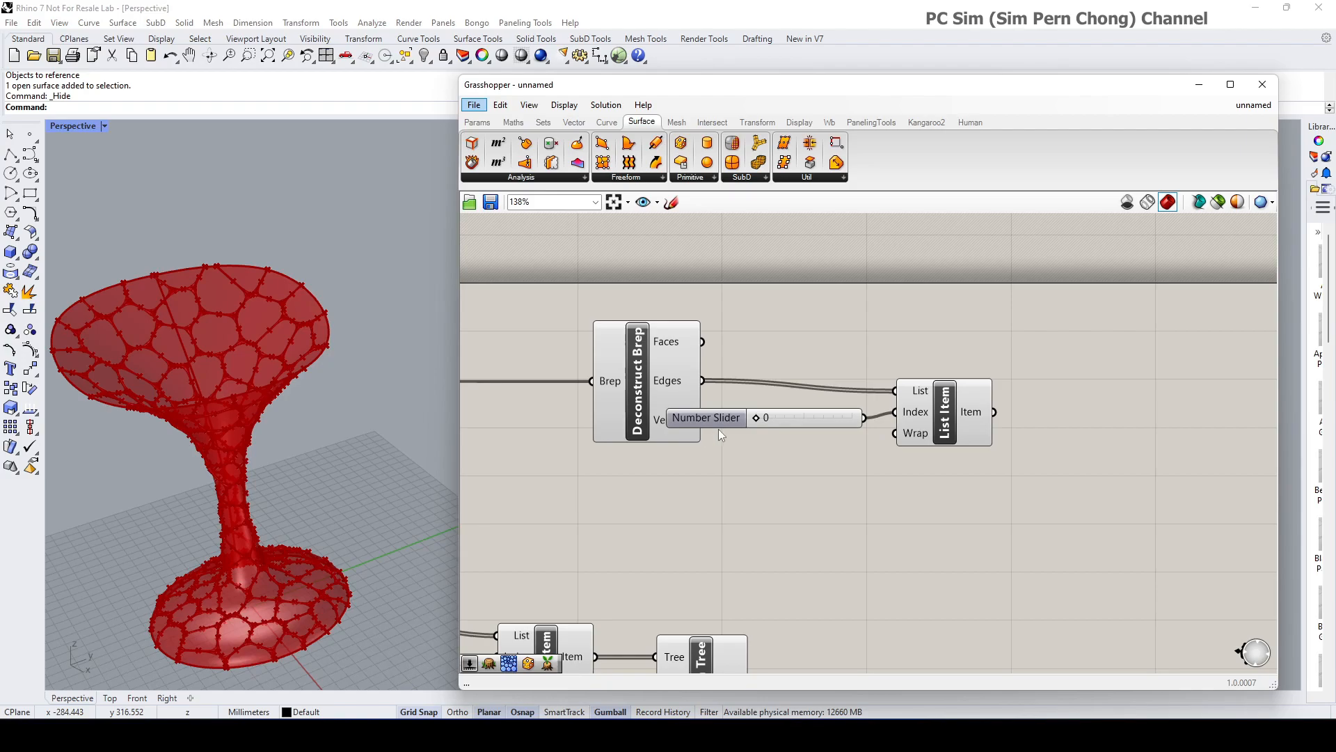
# Scrub the index slider to check which goblet edges List Item picks, returning it to 0 for the upper rim
pyautogui.click(929, 416)
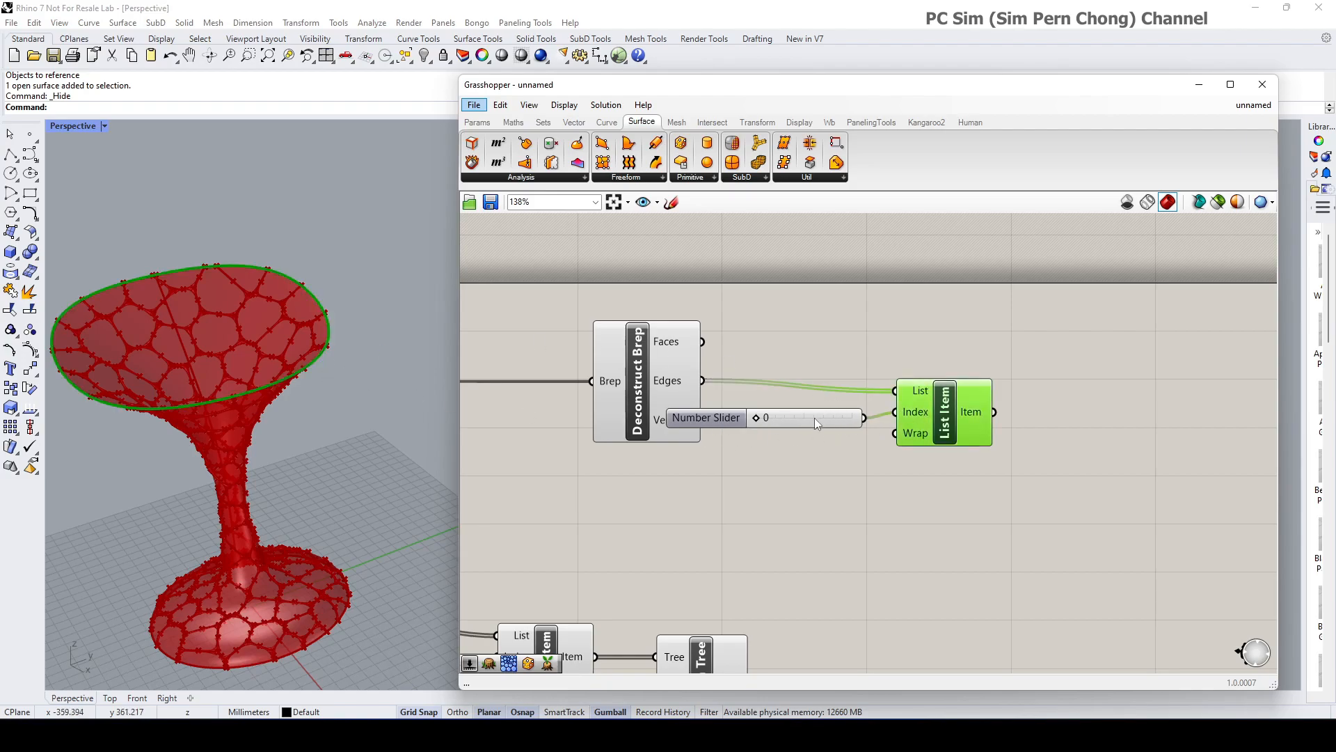
pyautogui.moveTo(778, 421); pyautogui.dragTo(820, 421)
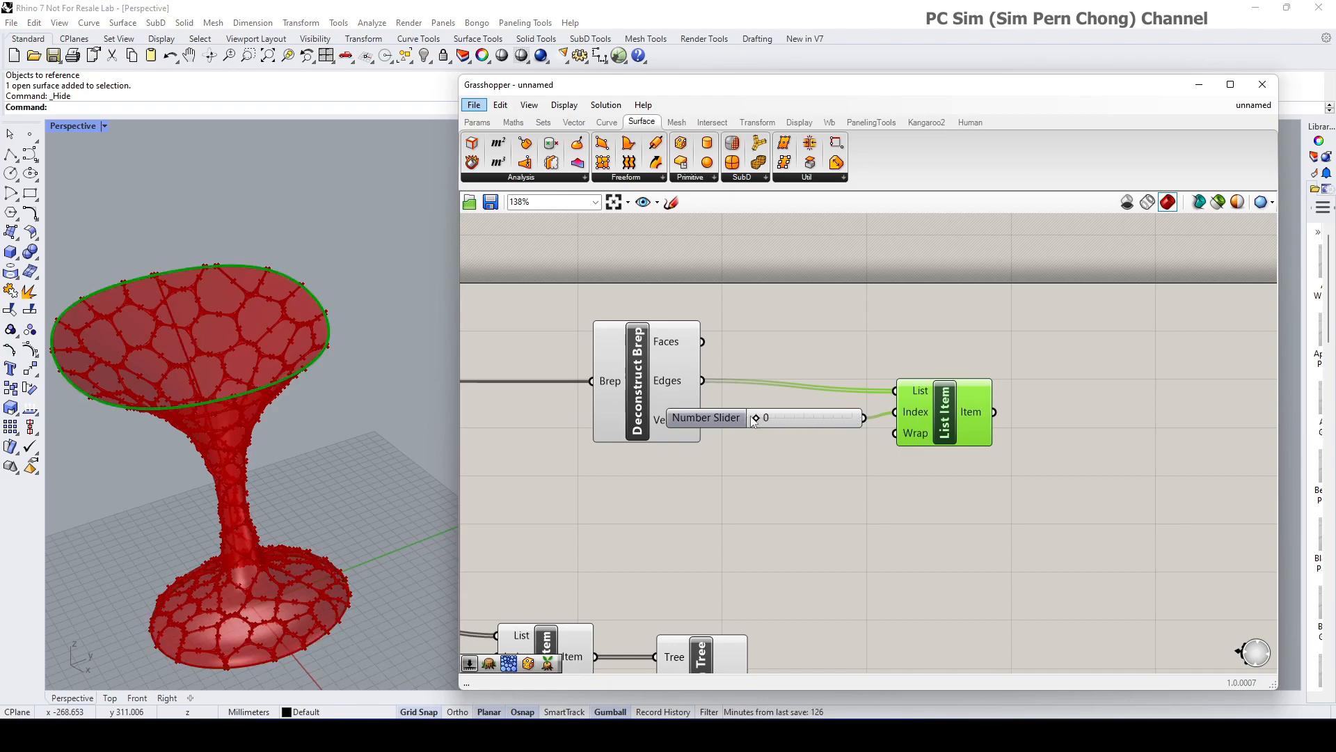
pyautogui.moveTo(938, 426); pyautogui.dragTo(927, 425)
# Move MultiPipe and the final Flatten Tree farther along the canvas to make room between the components
pyautogui.scroll(-1, 928, 437)
pyautogui.moveTo(928, 444); pyautogui.dragTo(654, 387, button='right')
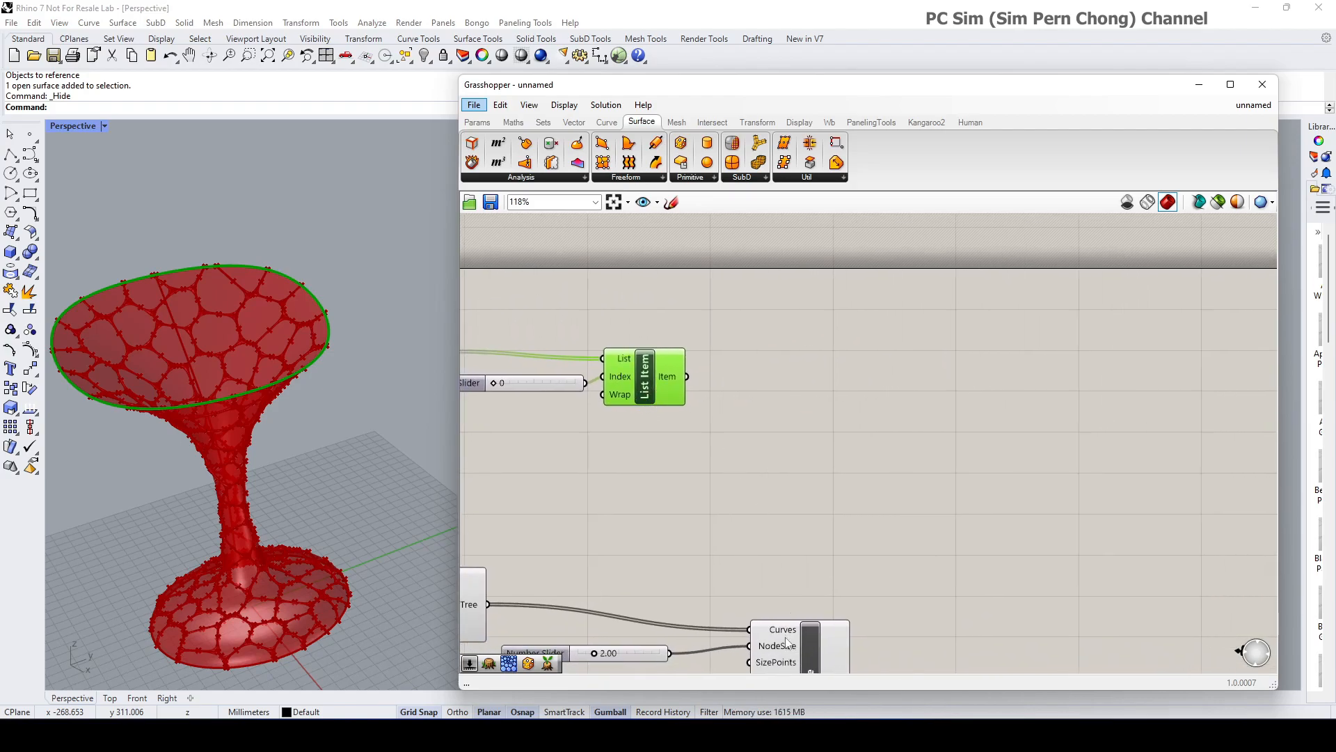
pyautogui.moveTo(787, 643); pyautogui.dragTo(944, 605)
pyautogui.moveTo(758, 610); pyautogui.dragTo(994, 572, button='right')
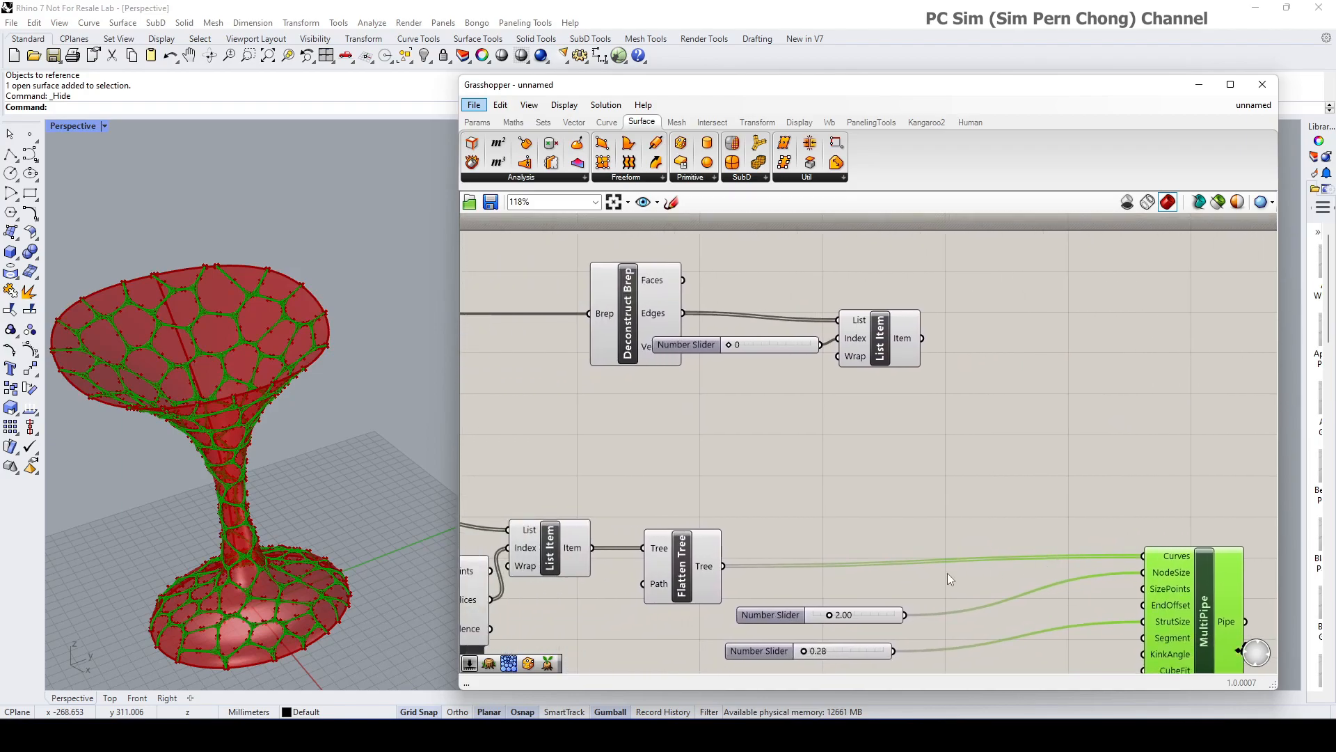
pyautogui.moveTo(698, 582); pyautogui.dragTo(793, 548)
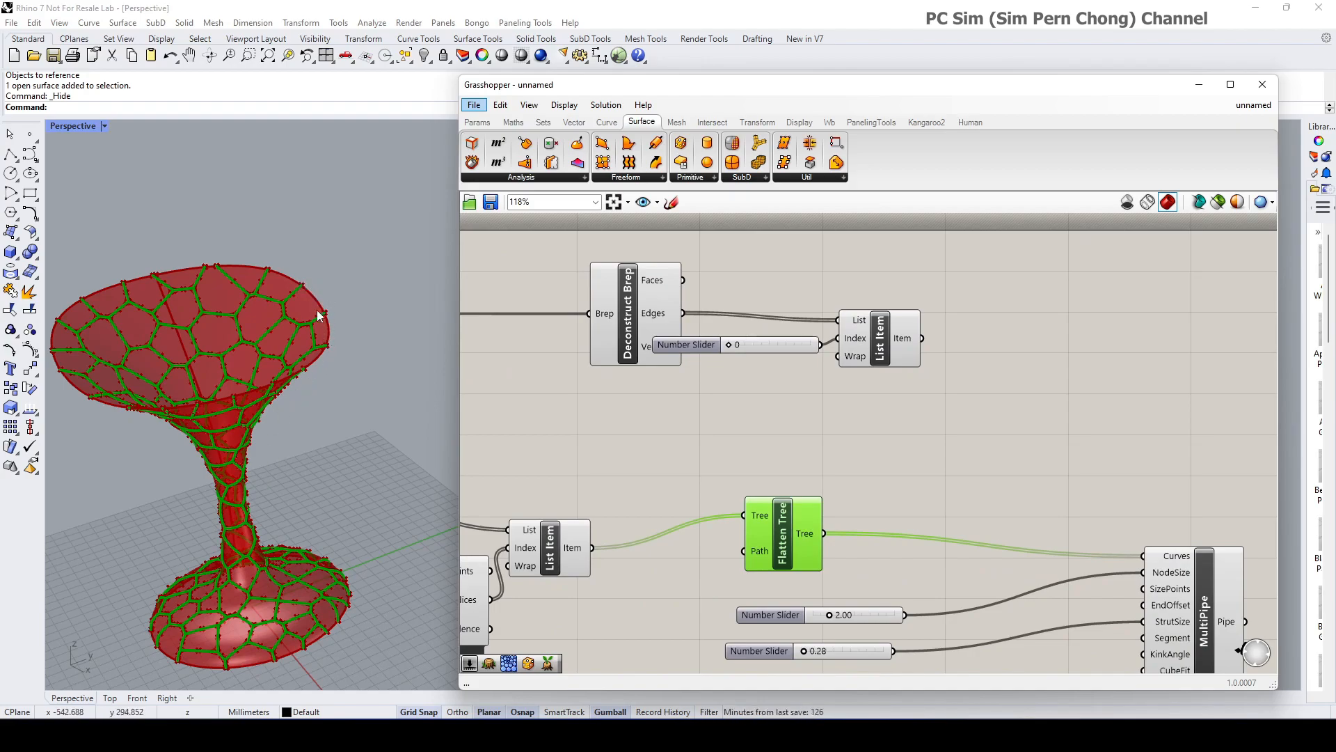
# Place a Curve | Curve intersection component beyond the List Item that picks the rim edge
pyautogui.click(779, 222)
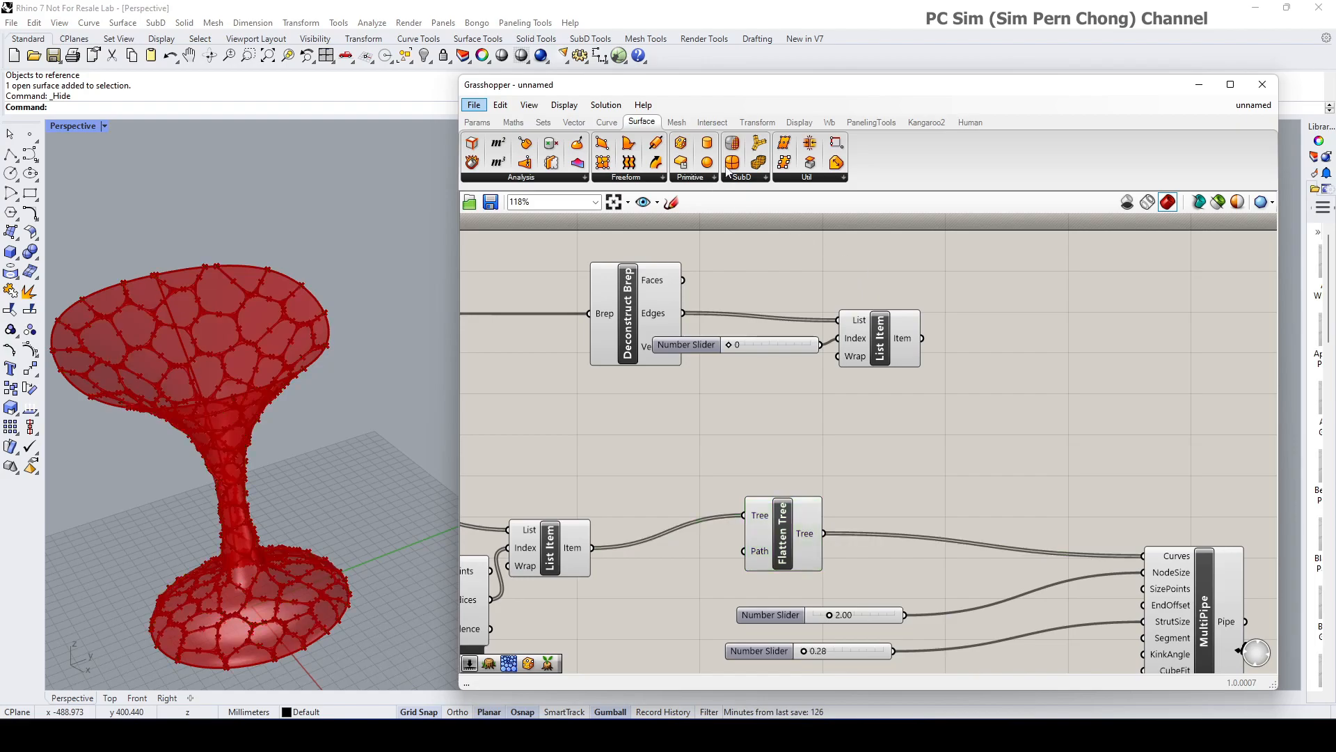
pyautogui.click(712, 122)
pyautogui.click(621, 180)
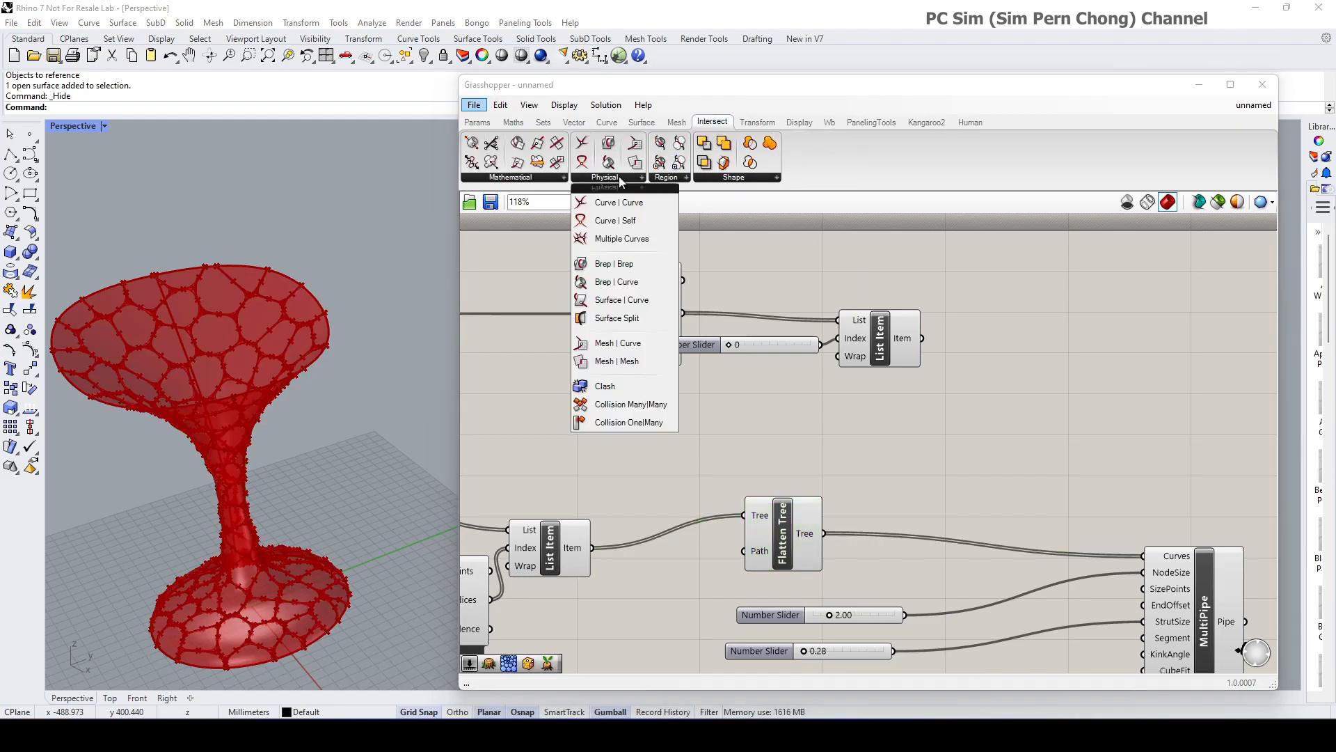
pyautogui.moveTo(618, 201); pyautogui.dragTo(1092, 358)
pyautogui.click(1094, 359)
pyautogui.moveTo(1105, 372); pyautogui.dragTo(825, 412, button='right')
pyautogui.moveTo(825, 412); pyautogui.dragTo(879, 383)
pyautogui.moveTo(854, 382); pyautogui.dragTo(945, 385, button='right')
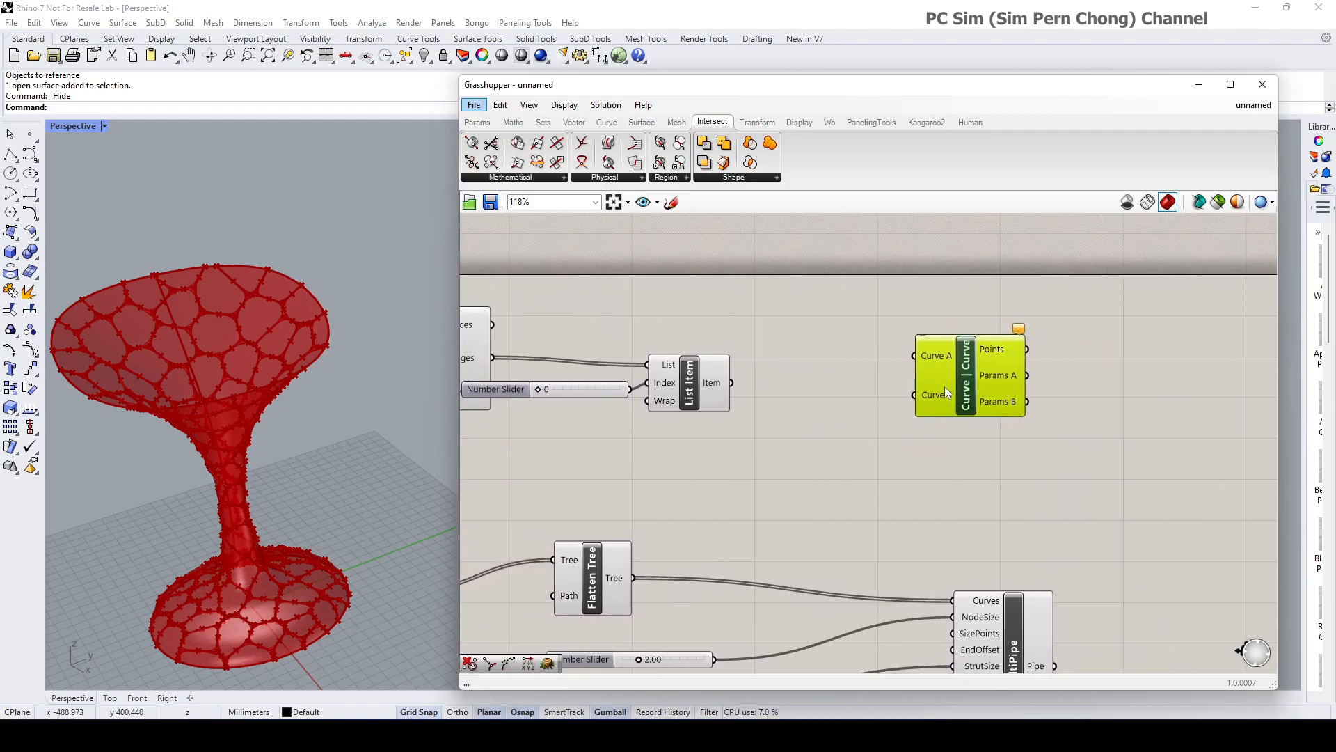
# Connect the rim edge to Curve A and the flattened network curves to Curve B of Curve | Curve, and reposition the component
pyautogui.click(700, 391)
pyautogui.moveTo(731, 383); pyautogui.dragTo(913, 356)
pyautogui.moveTo(636, 578); pyautogui.dragTo(918, 408)
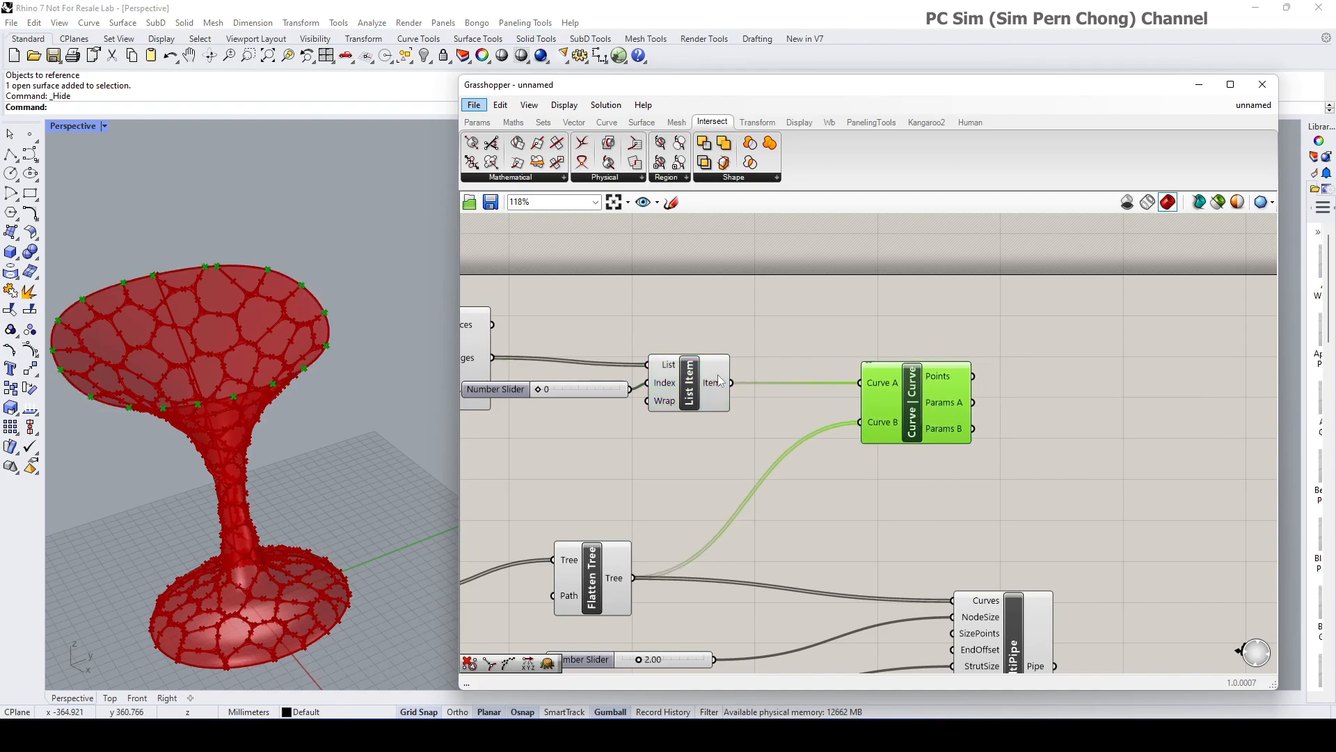
pyautogui.moveTo(901, 410); pyautogui.dragTo(696, 483, button='right')
pyautogui.moveTo(697, 484); pyautogui.dragTo(695, 494)
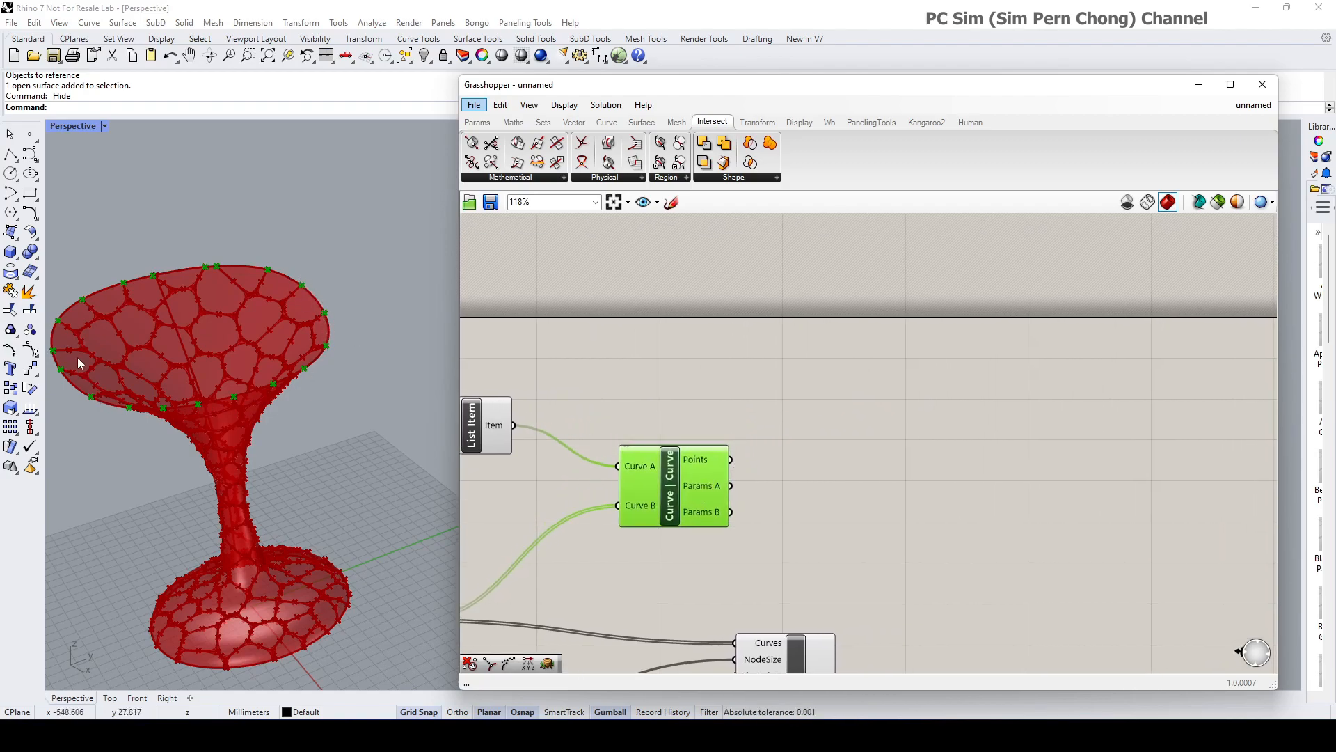
pyautogui.moveTo(692, 481); pyautogui.dragTo(685, 499)
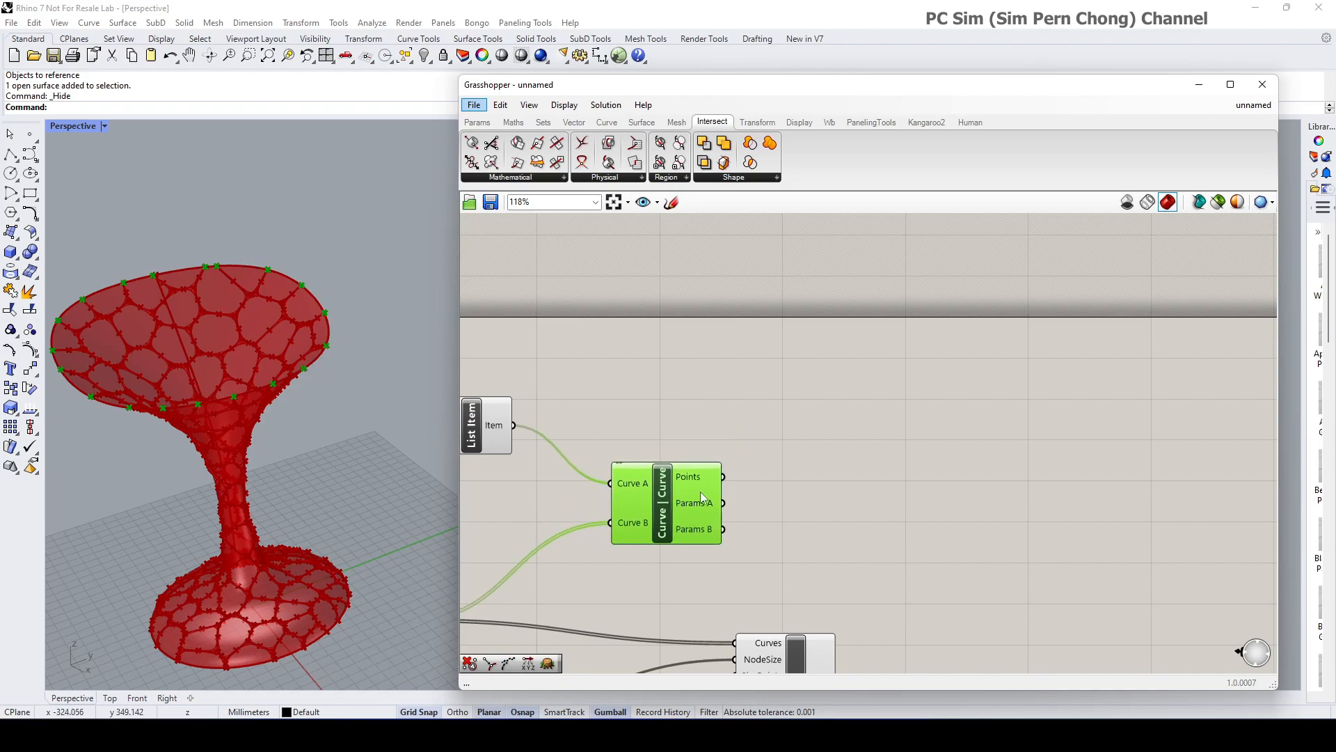
# Add a Shatter component, connect the rim edge from List Item to its Curve input and space it away from Curve | Curve
pyautogui.doubleClick(969, 392)
pyautogui.write('shatt')
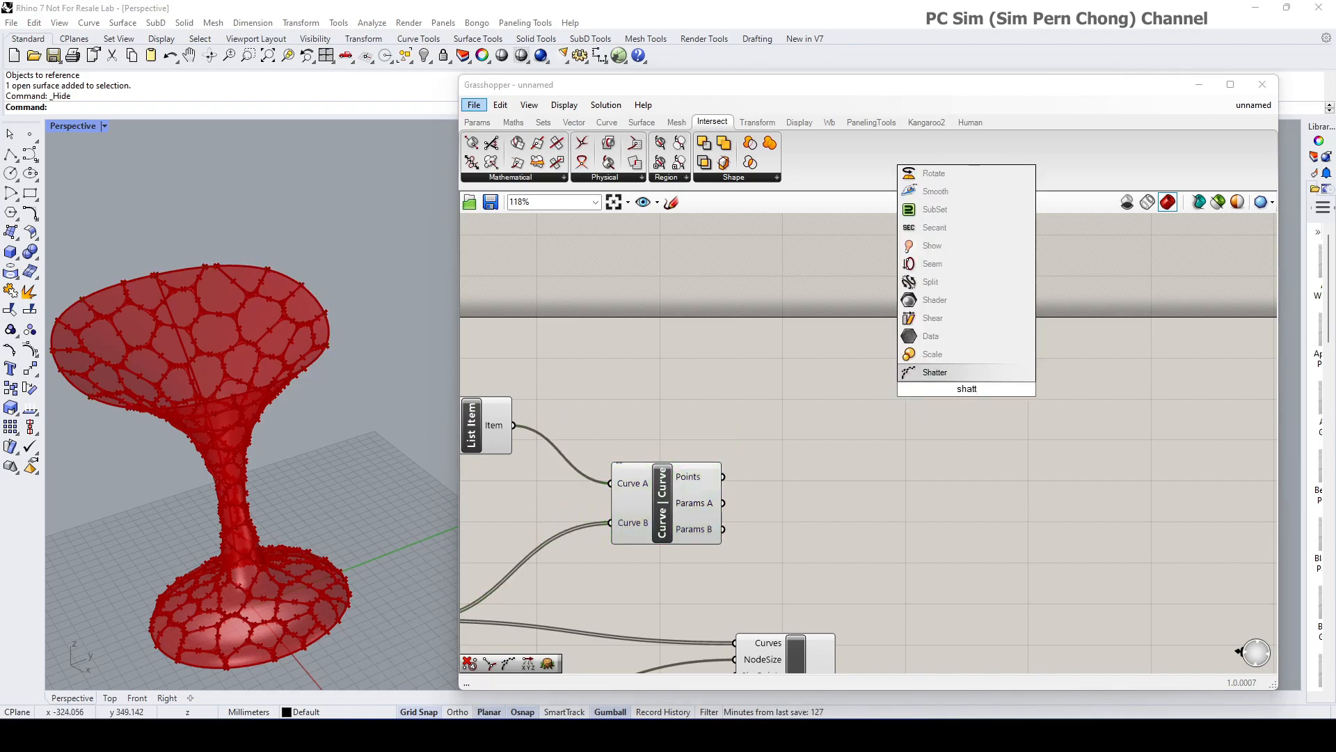
pyautogui.click(966, 372)
pyautogui.moveTo(554, 426); pyautogui.dragTo(601, 427, button='right')
pyautogui.click(540, 426)
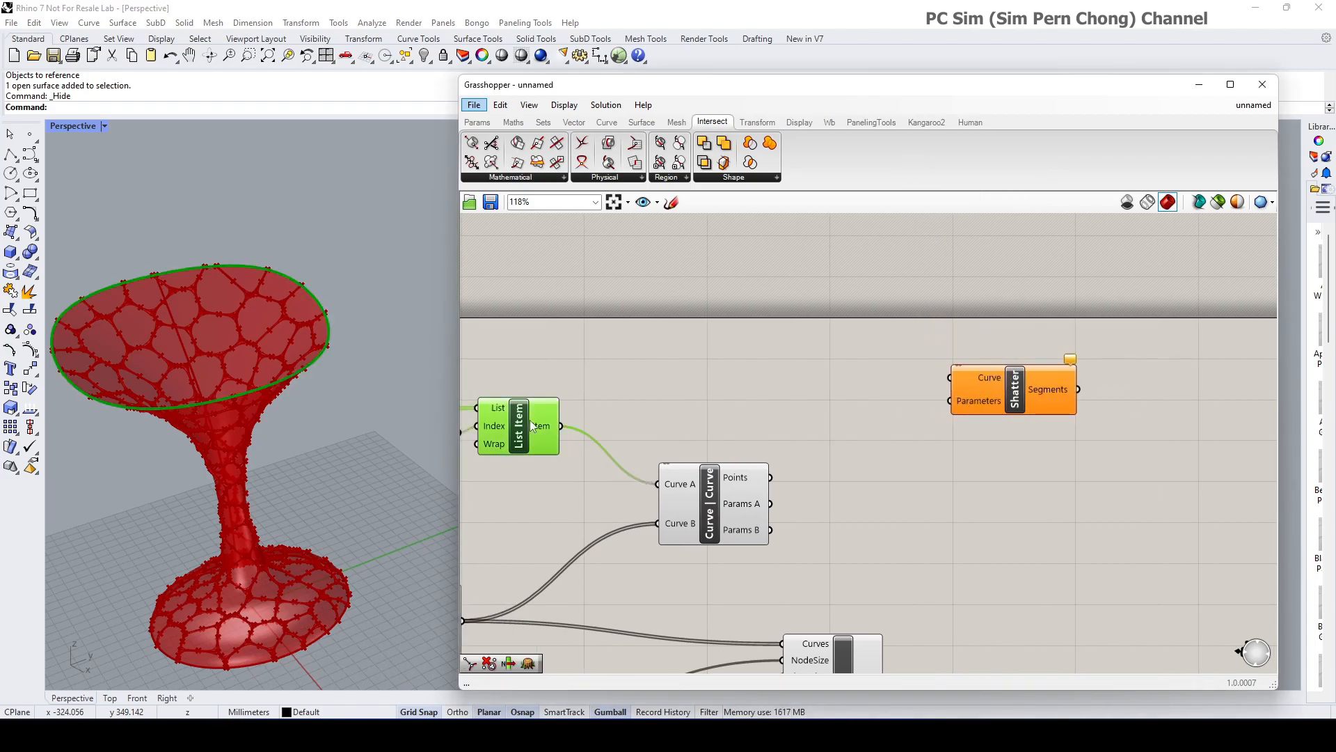
pyautogui.moveTo(562, 426); pyautogui.dragTo(1016, 406)
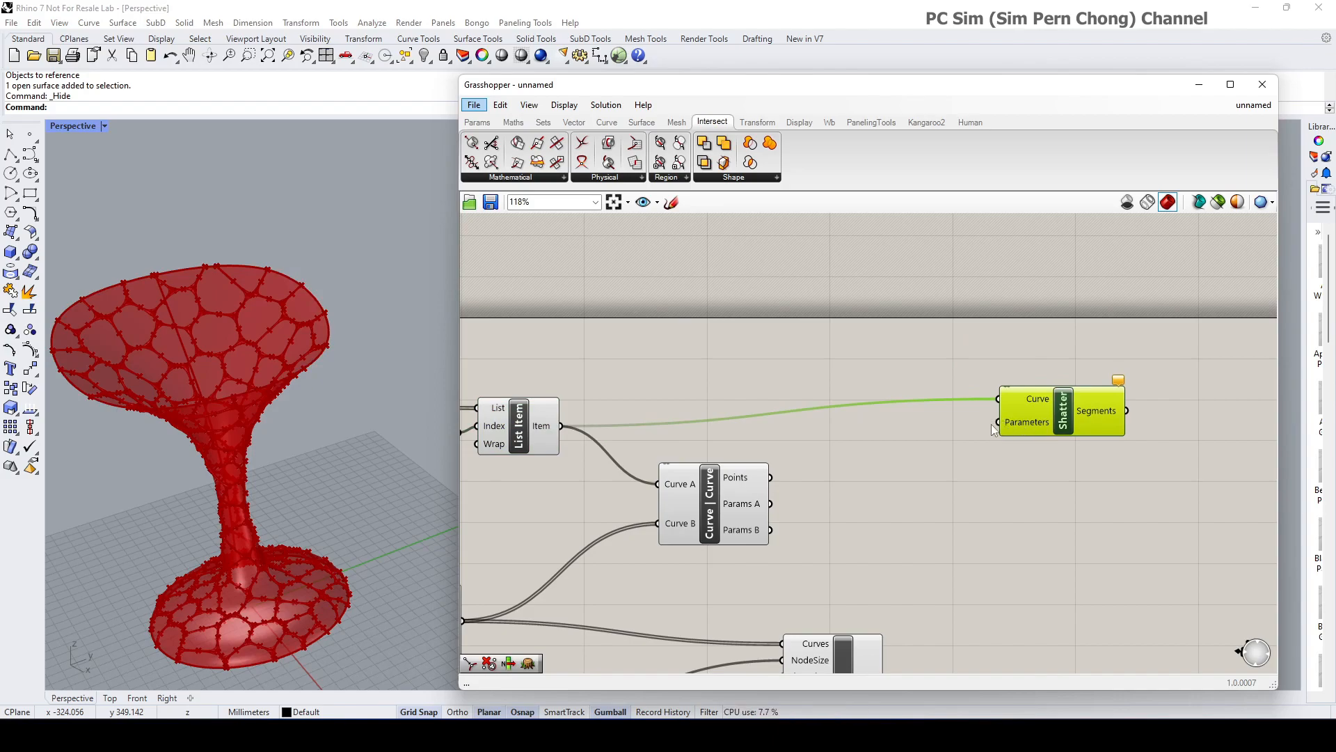
pyautogui.moveTo(744, 499); pyautogui.dragTo(706, 515)
pyautogui.moveTo(1076, 421); pyautogui.dragTo(1118, 414)
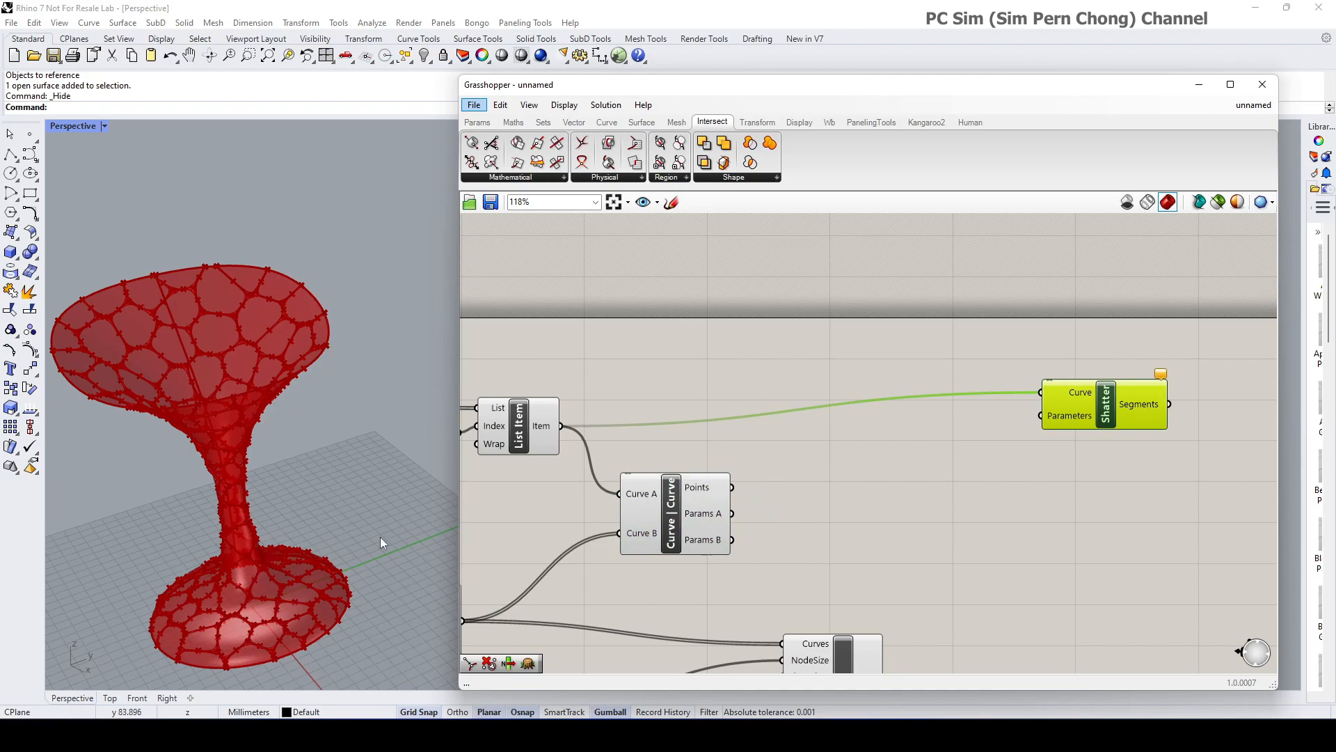
# Add Curve Closest Point fed by the intersection Points and the rim edge, and connect its Parameter output to Shatter's Parameters input
pyautogui.doubleClick(833, 459)
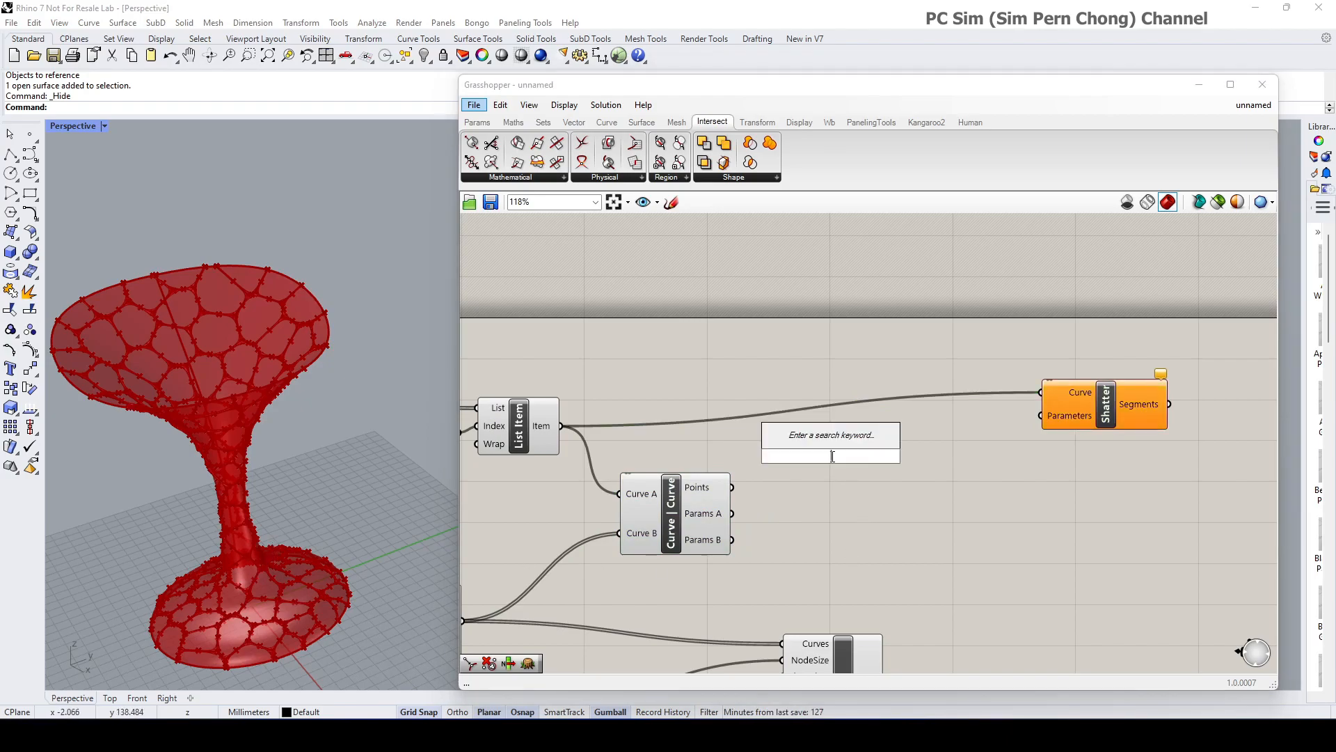
pyautogui.write('curve')
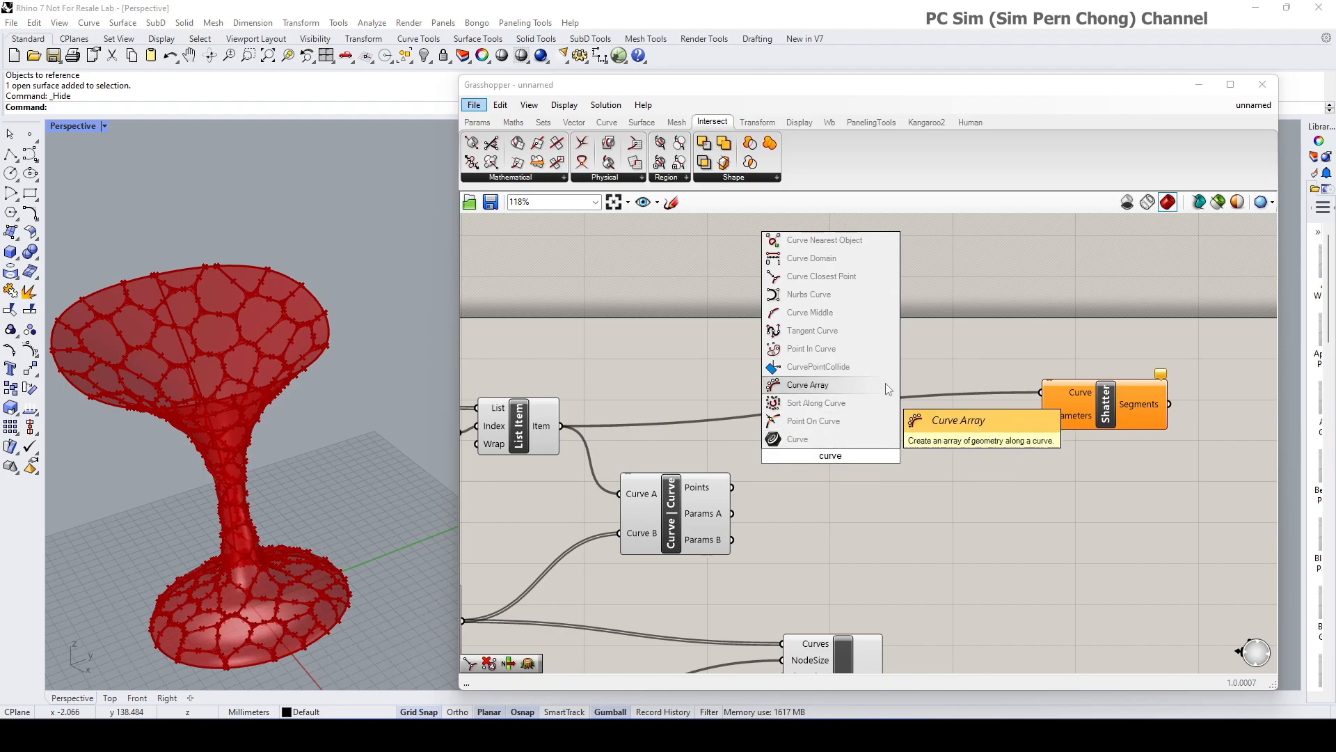
pyautogui.click(853, 277)
pyautogui.moveTo(732, 487); pyautogui.dragTo(832, 484)
pyautogui.moveTo(561, 426); pyautogui.dragTo(834, 538)
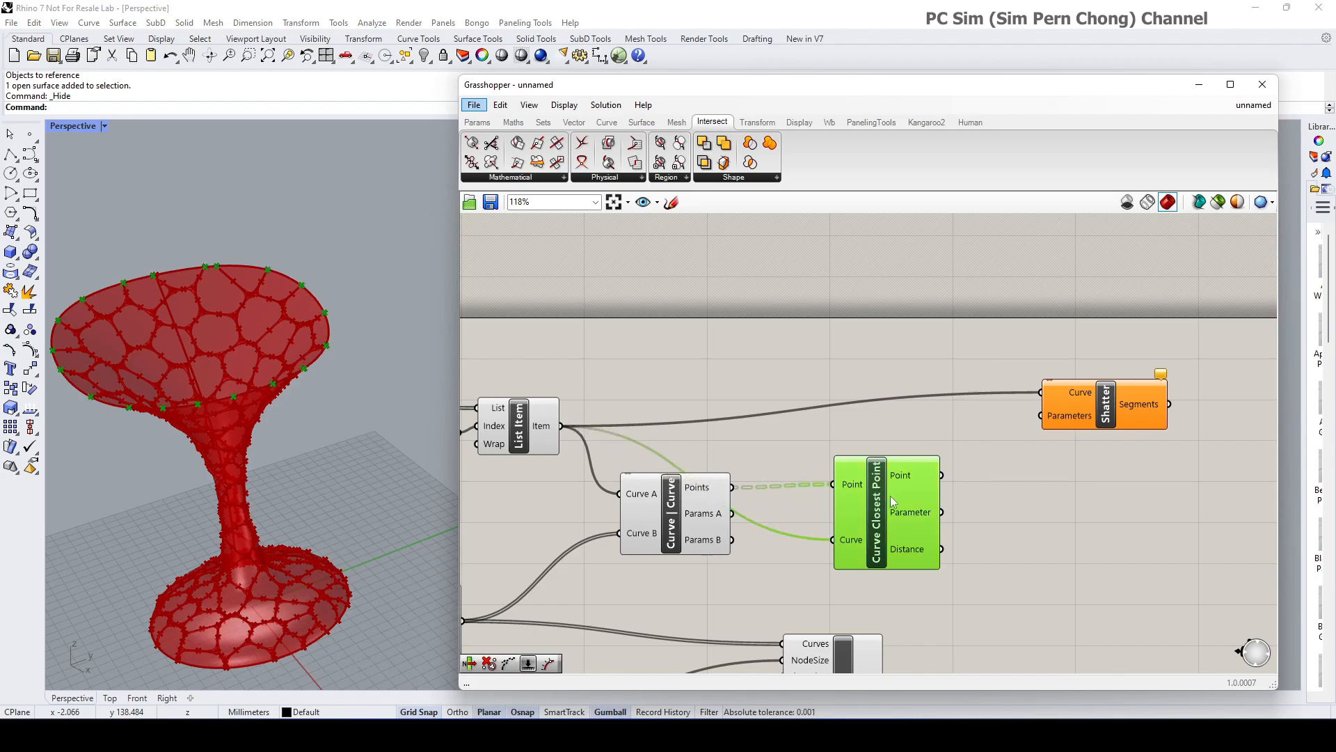
pyautogui.moveTo(942, 513); pyautogui.dragTo(1048, 420)
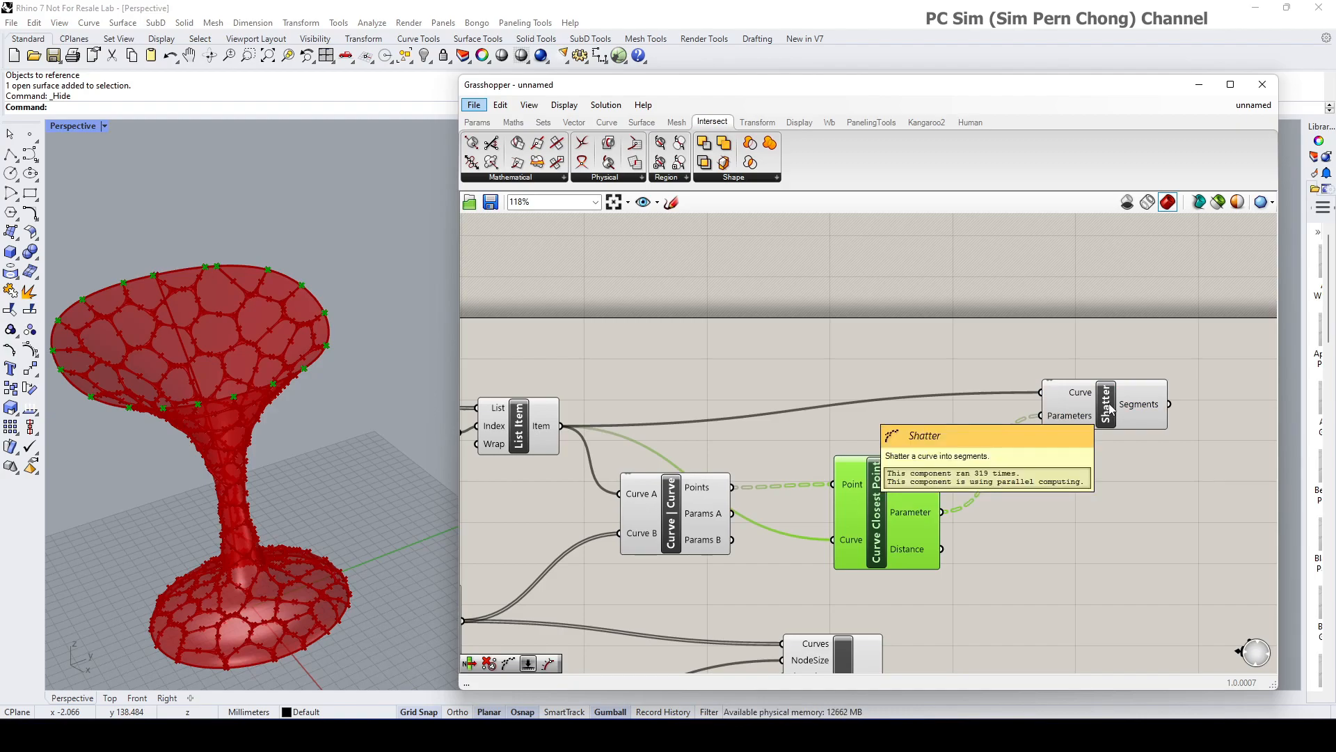
pyautogui.moveTo(1156, 404)
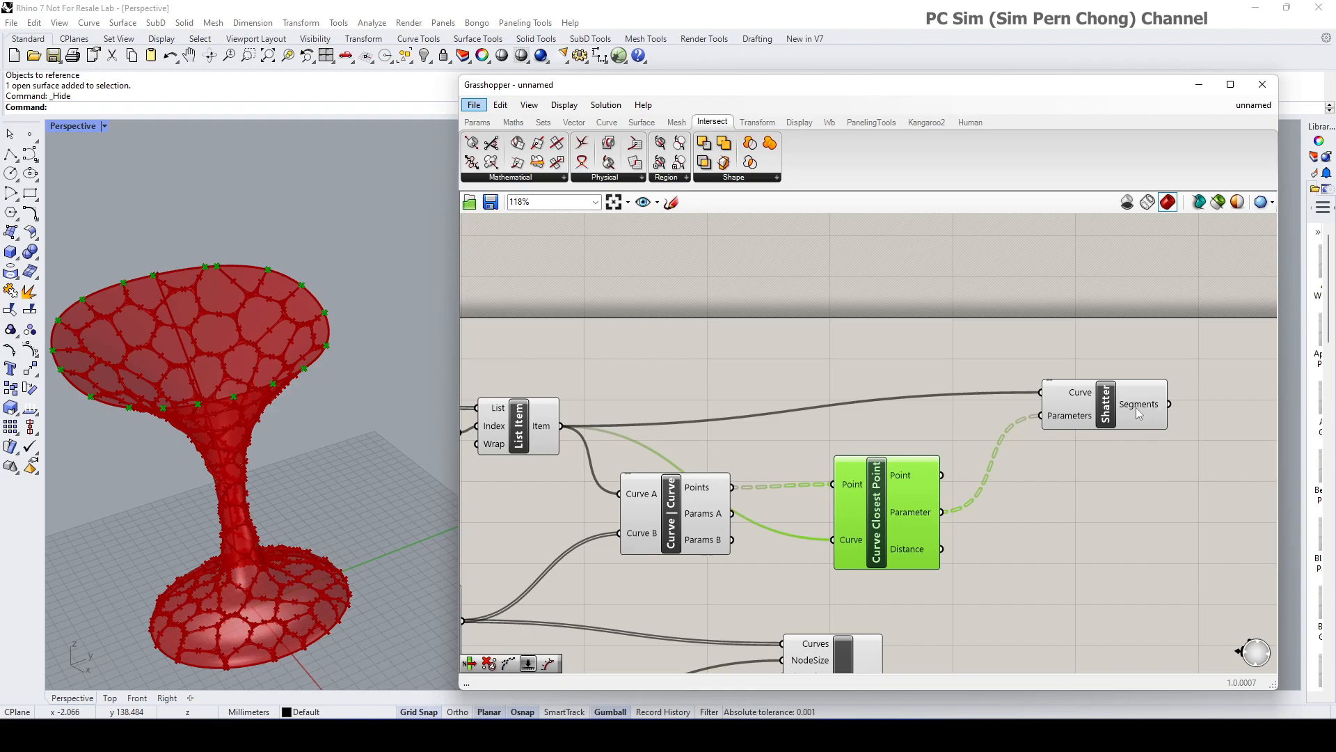
# Add a List Item component beyond Shatter and connect Shatter's Segments output to its List input
pyautogui.moveTo(1140, 414); pyautogui.dragTo(1126, 417)
pyautogui.moveTo(1125, 444); pyautogui.dragTo(821, 356, button='right')
pyautogui.moveTo(824, 320)
pyautogui.doubleClick(941, 336)
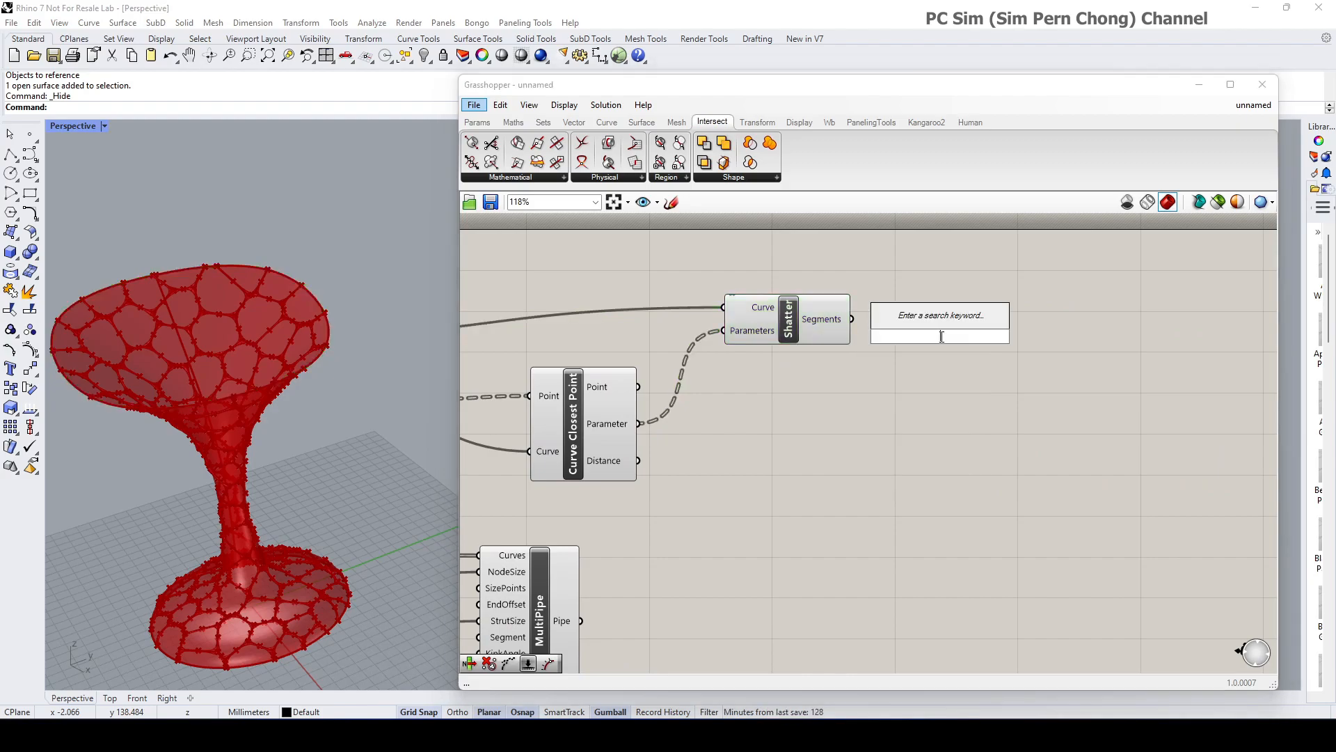
pyautogui.write('lis')
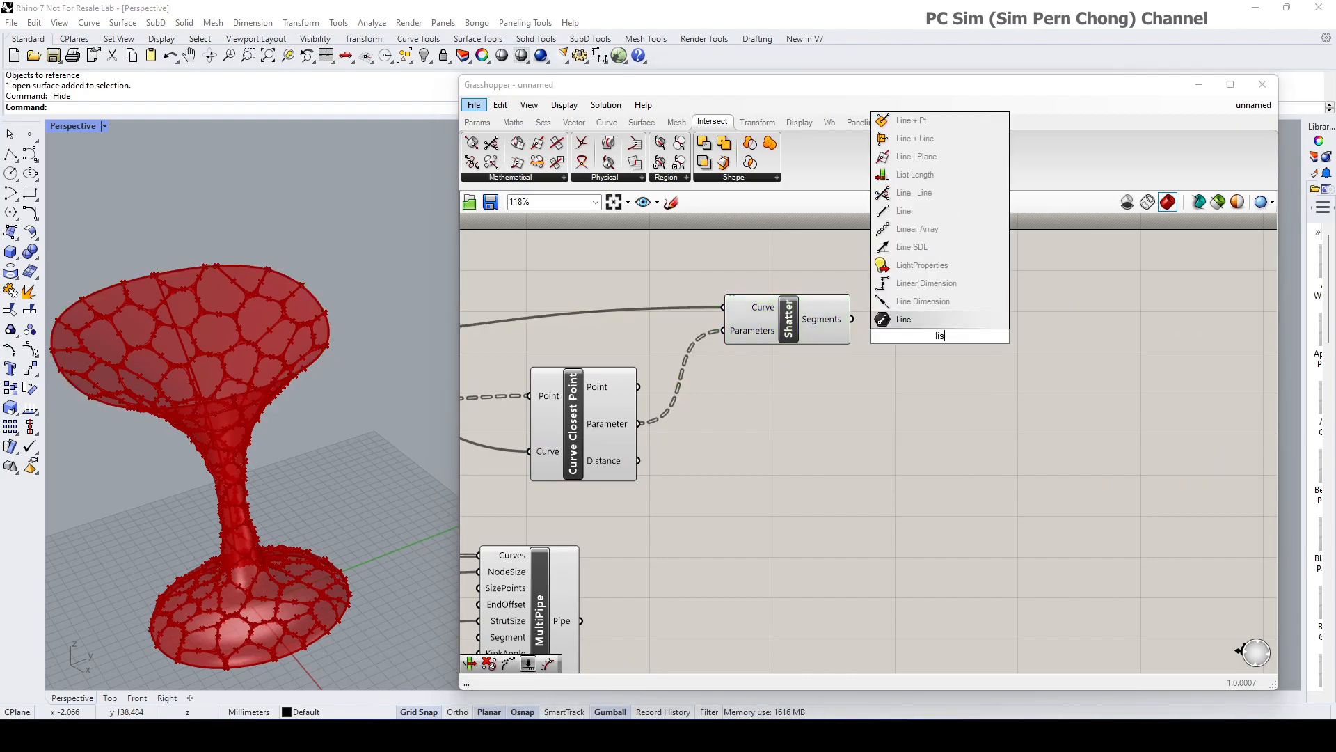
pyautogui.write('t it')
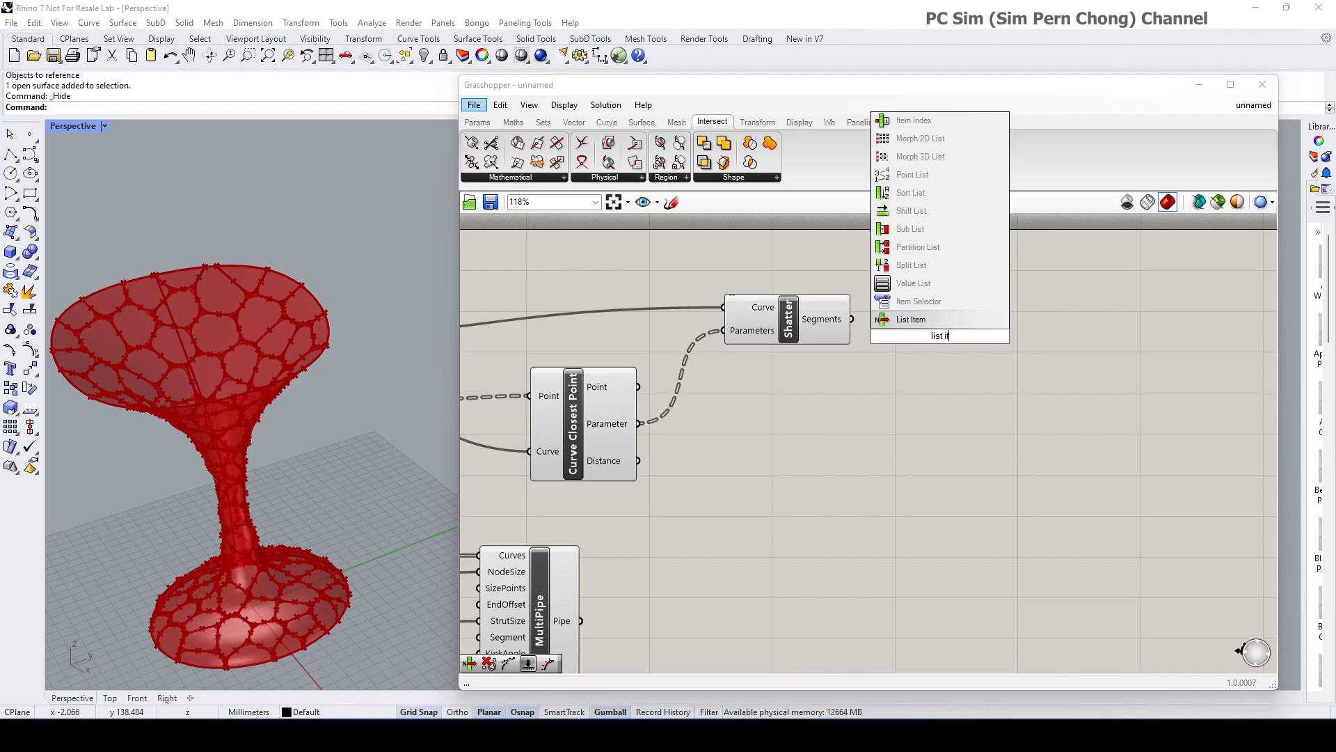
pyautogui.click(954, 325)
pyautogui.moveTo(946, 338); pyautogui.dragTo(955, 352)
pyautogui.moveTo(852, 319); pyautogui.dragTo(1030, 392)
pyautogui.moveTo(835, 334); pyautogui.dragTo(811, 333)
pyautogui.click(1035, 383)
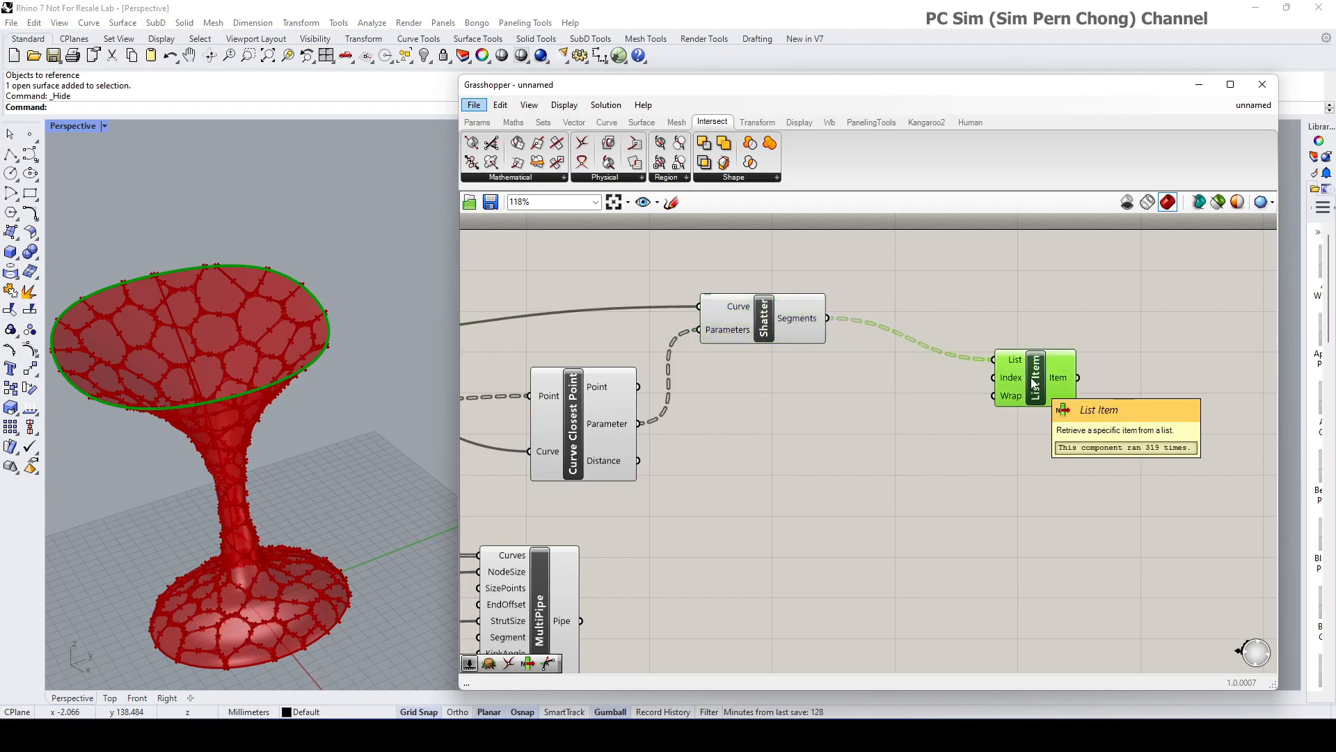
# Add a Number Slider of 12, connect it to the Index of the List Item after Shatter, and set the slider to 26
pyautogui.moveTo(816, 320)
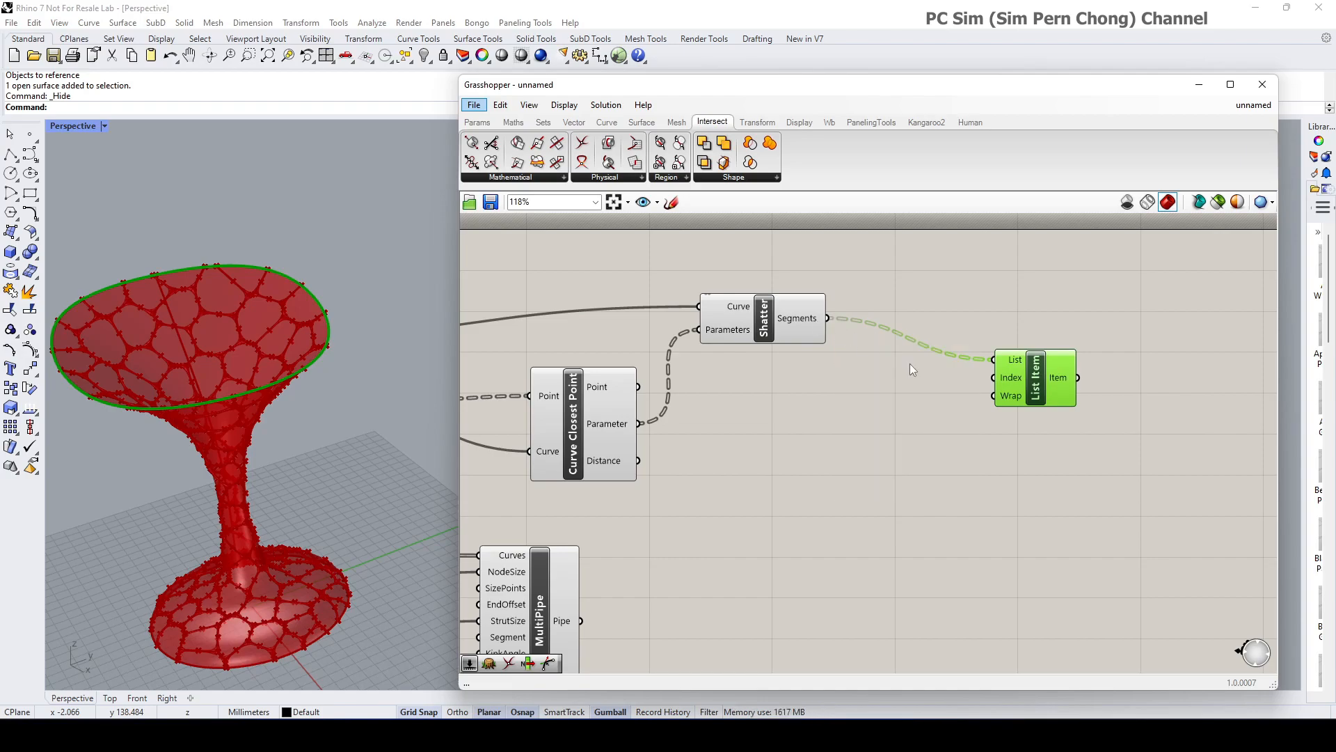
pyautogui.moveTo(1026, 387); pyautogui.dragTo(1032, 393)
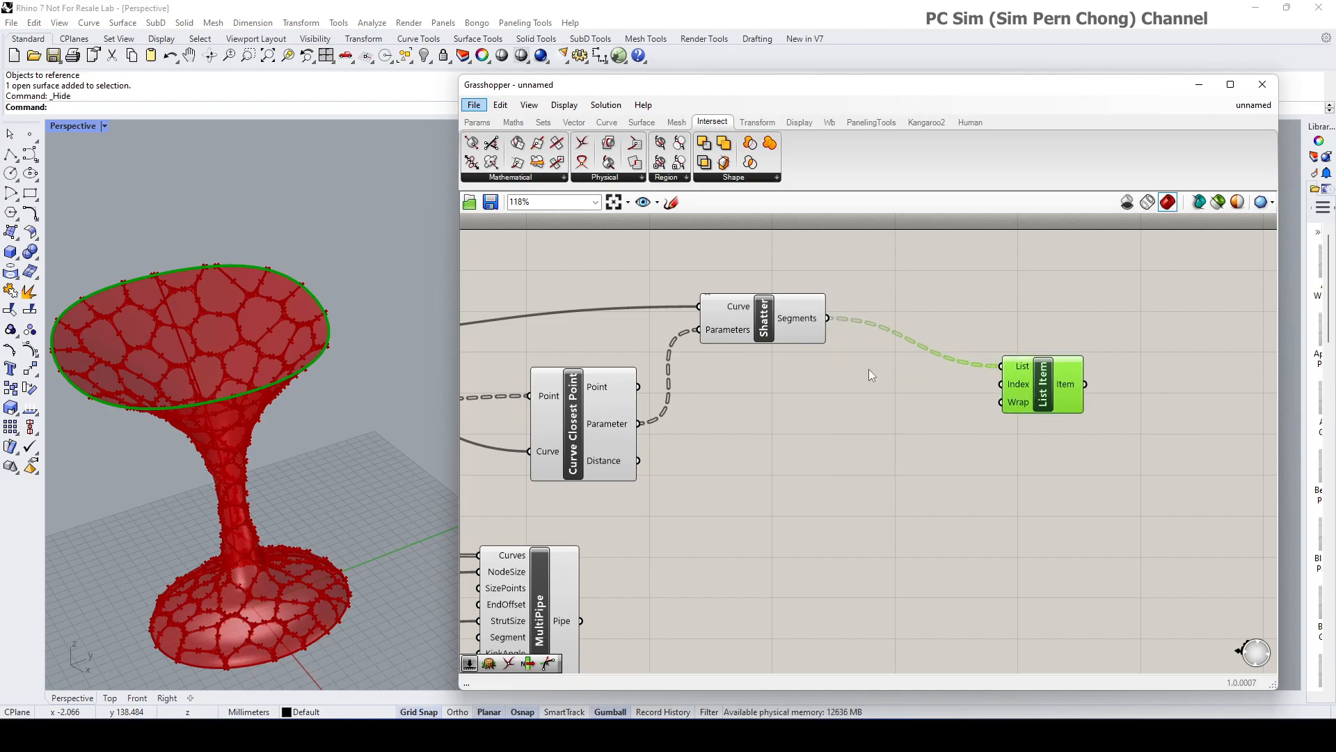
pyautogui.moveTo(781, 332); pyautogui.dragTo(795, 332)
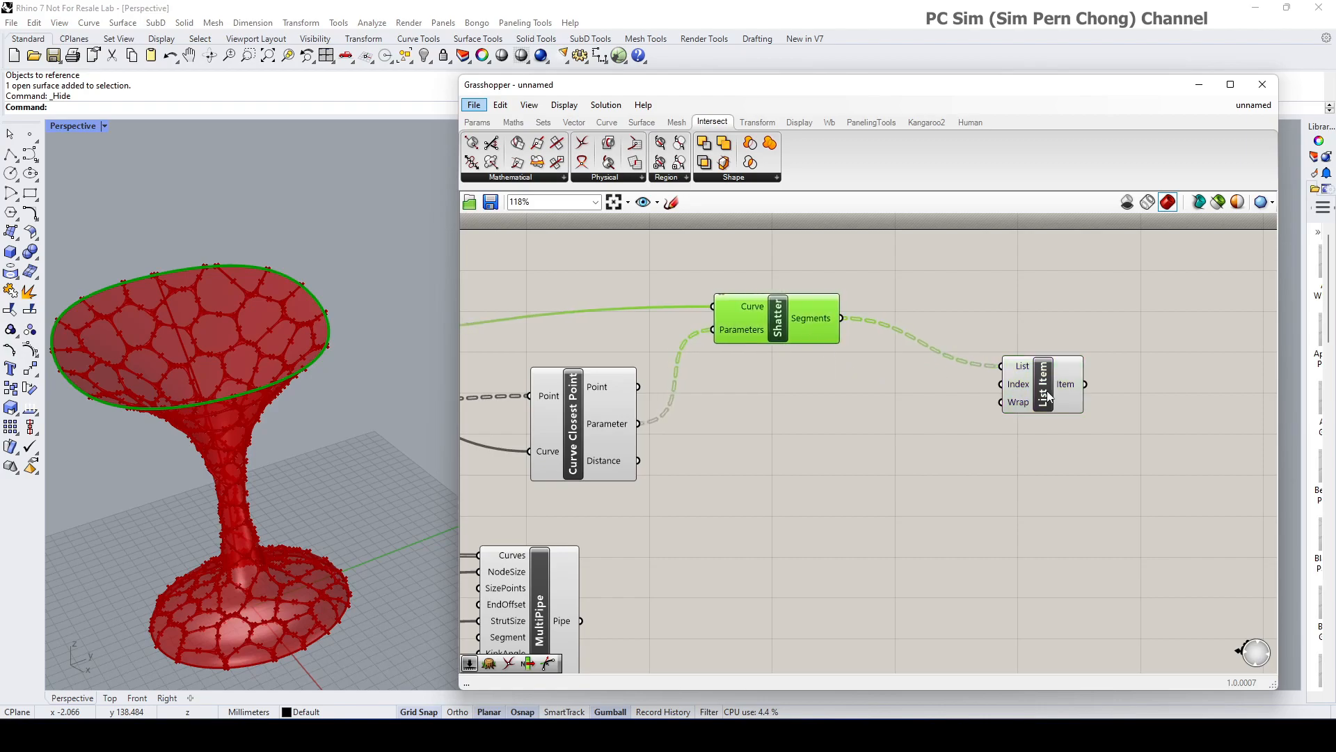
pyautogui.moveTo(1047, 396); pyautogui.dragTo(1069, 402)
pyautogui.doubleClick(867, 367)
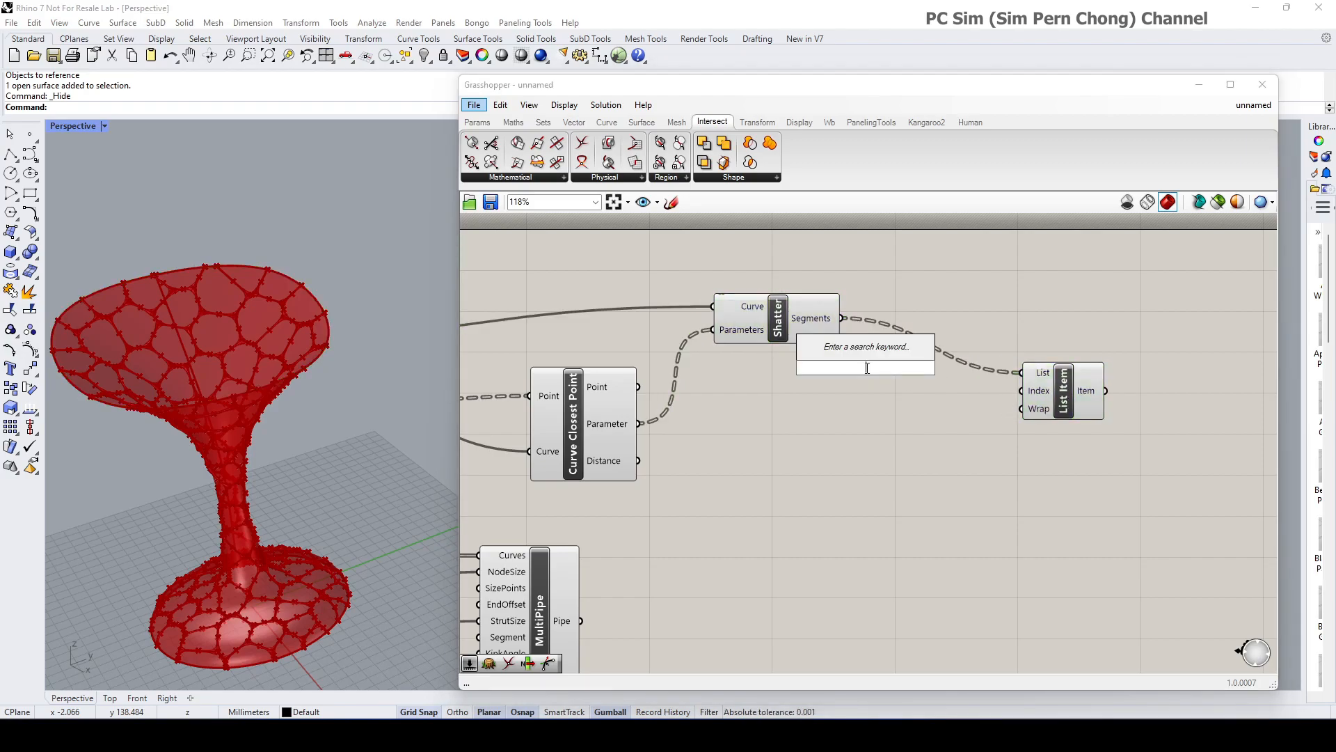
pyautogui.moveTo(816, 408)
pyautogui.mouseDown(button='right')
pyautogui.moveTo(1085, 432)
pyautogui.moveTo(818, 423)
pyautogui.mouseUp(button='right')
pyautogui.doubleClick(868, 417)
pyautogui.write('12')
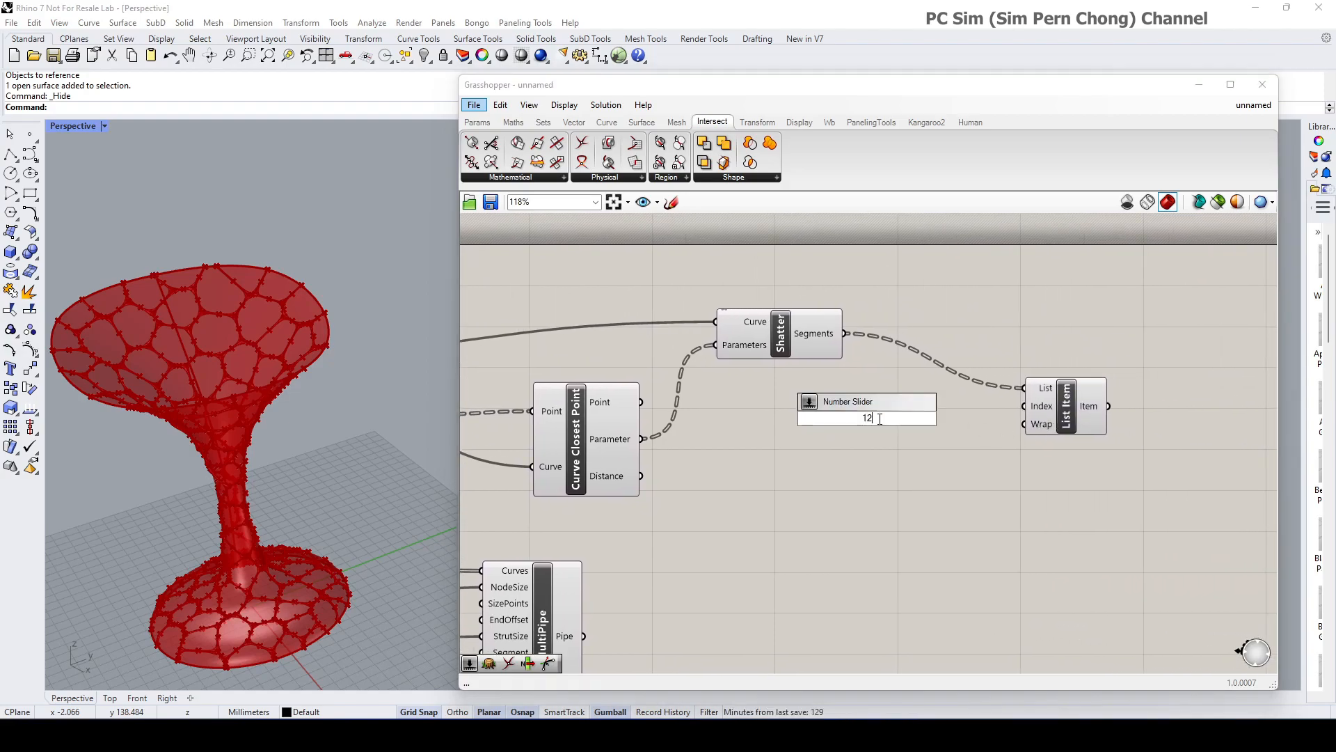
pyautogui.press('Return')
pyautogui.moveTo(952, 418); pyautogui.dragTo(1024, 407)
pyautogui.click(1063, 412)
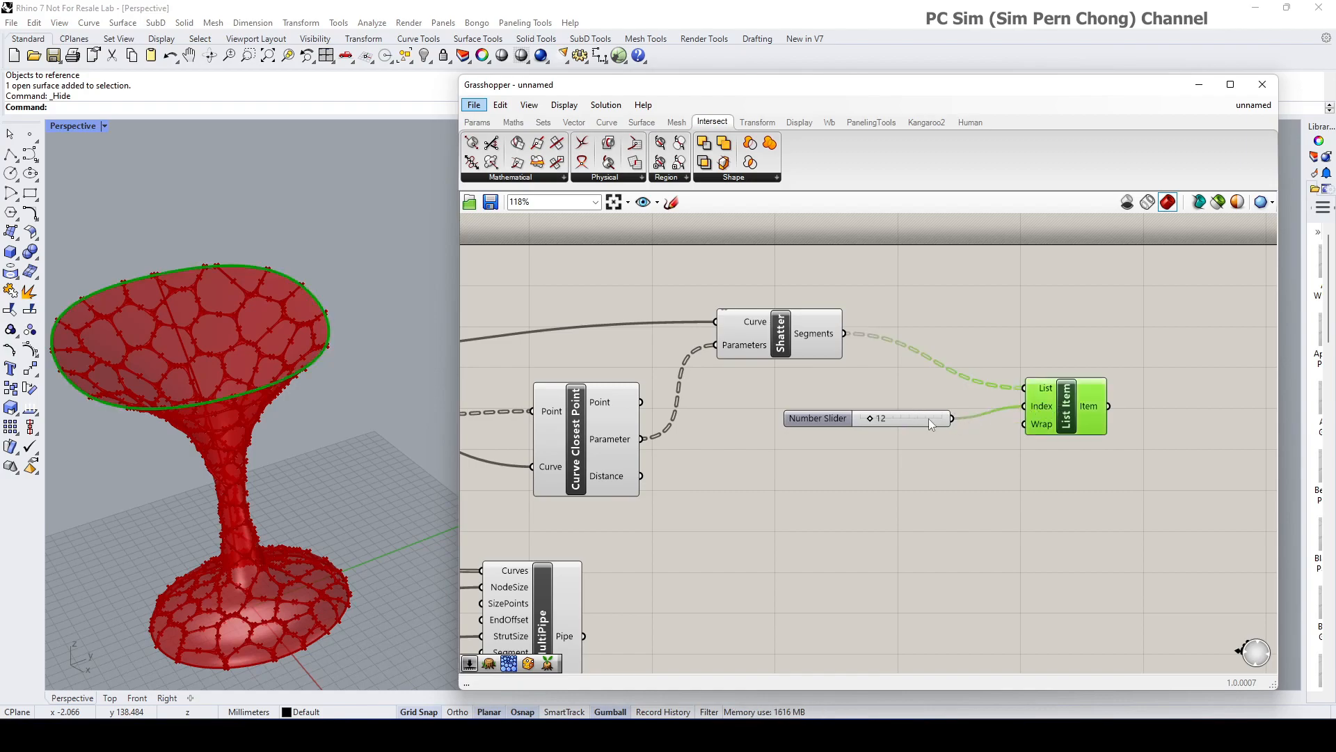
pyautogui.moveTo(877, 421); pyautogui.dragTo(874, 420)
# Inspect the Points output of Curve | Curve and make room between that component and Curve Closest Point
pyautogui.moveTo(655, 441); pyautogui.dragTo(918, 444, button='right')
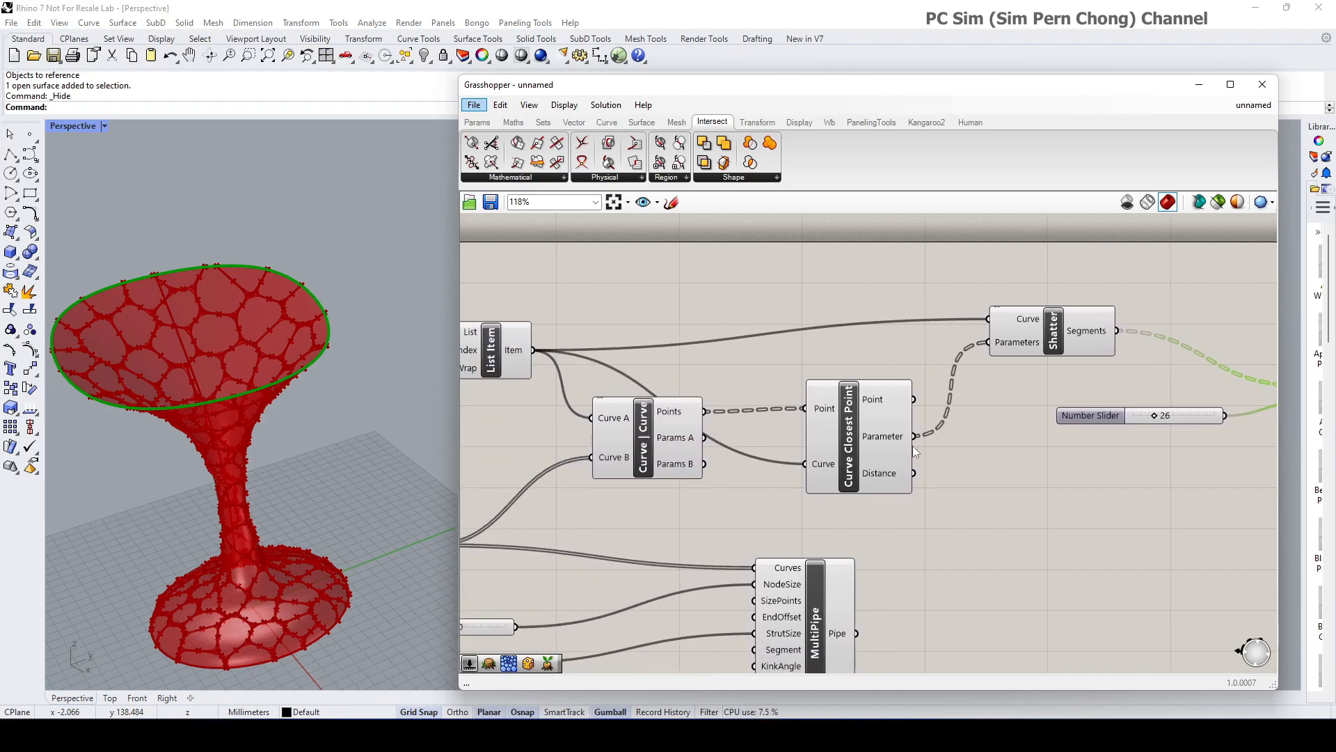
pyautogui.click(661, 443)
pyautogui.moveTo(362, 398); pyautogui.dragTo(390, 366, button='right')
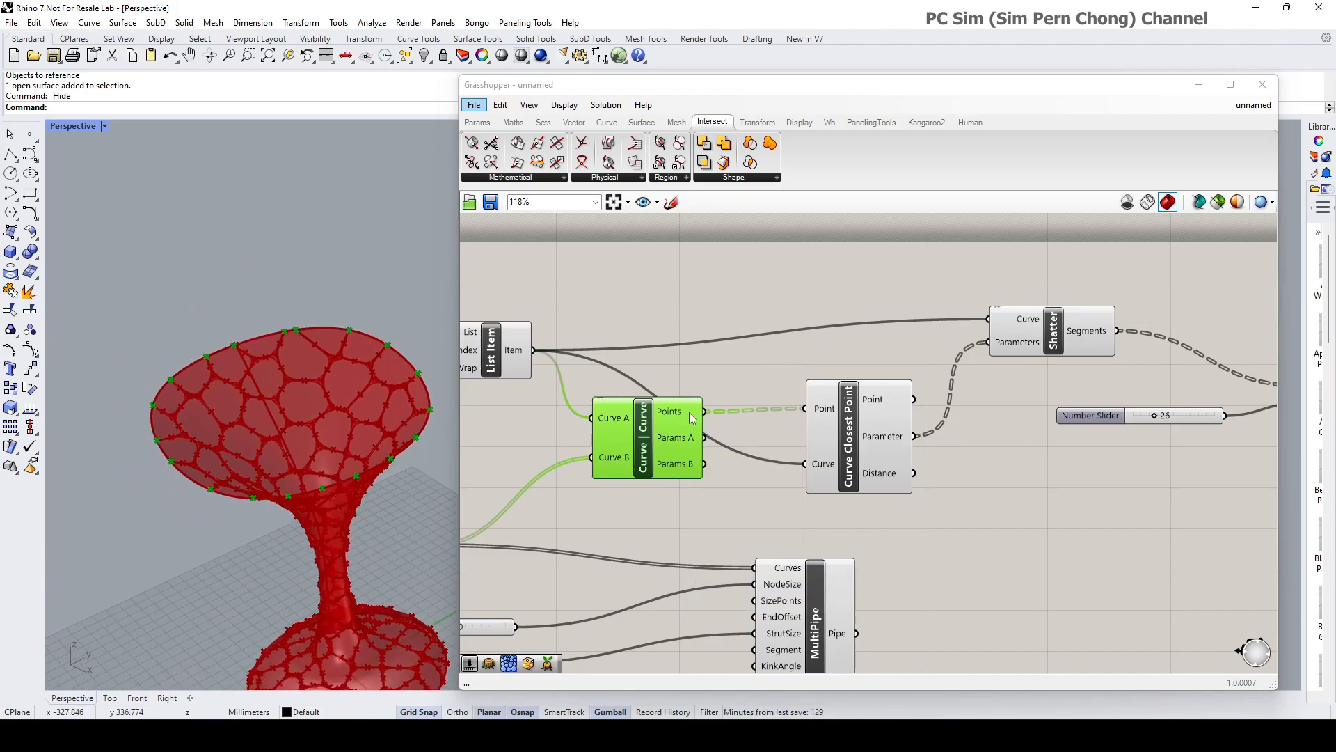
pyautogui.moveTo(693, 419)
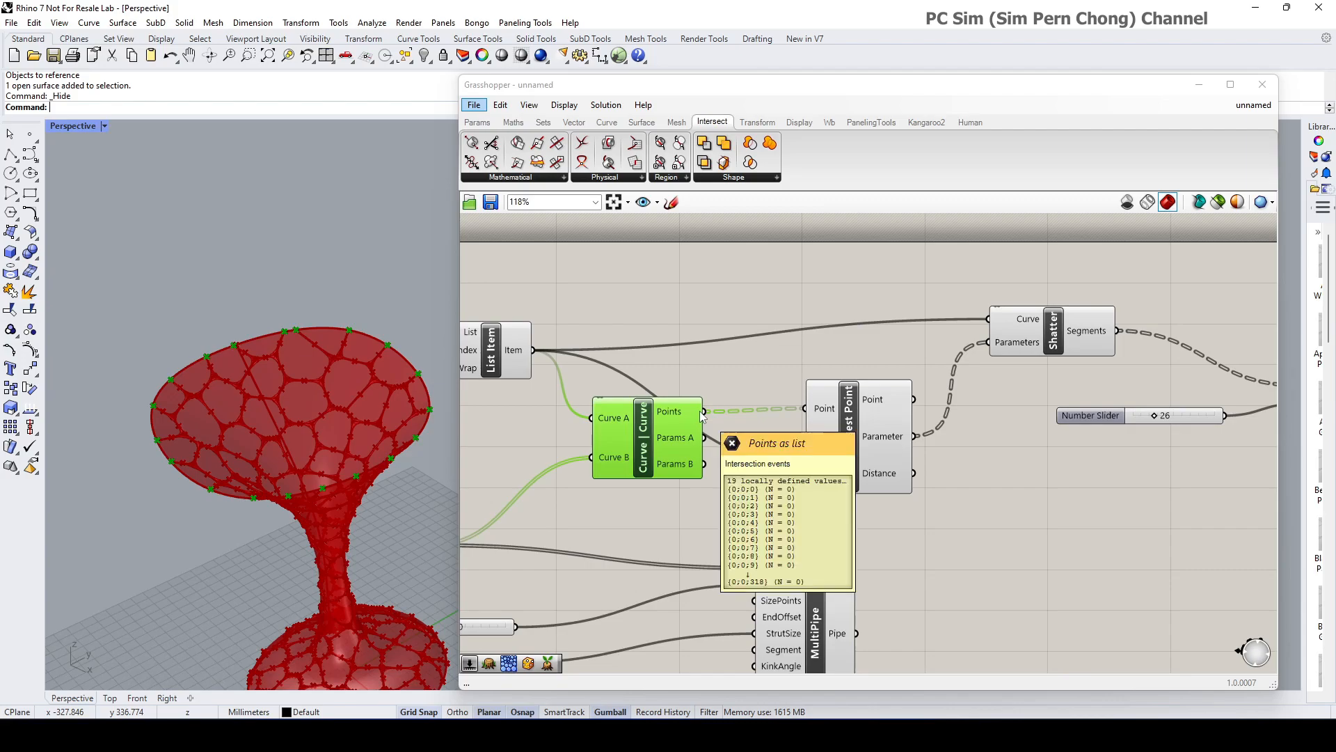
pyautogui.moveTo(644, 442); pyautogui.dragTo(601, 439)
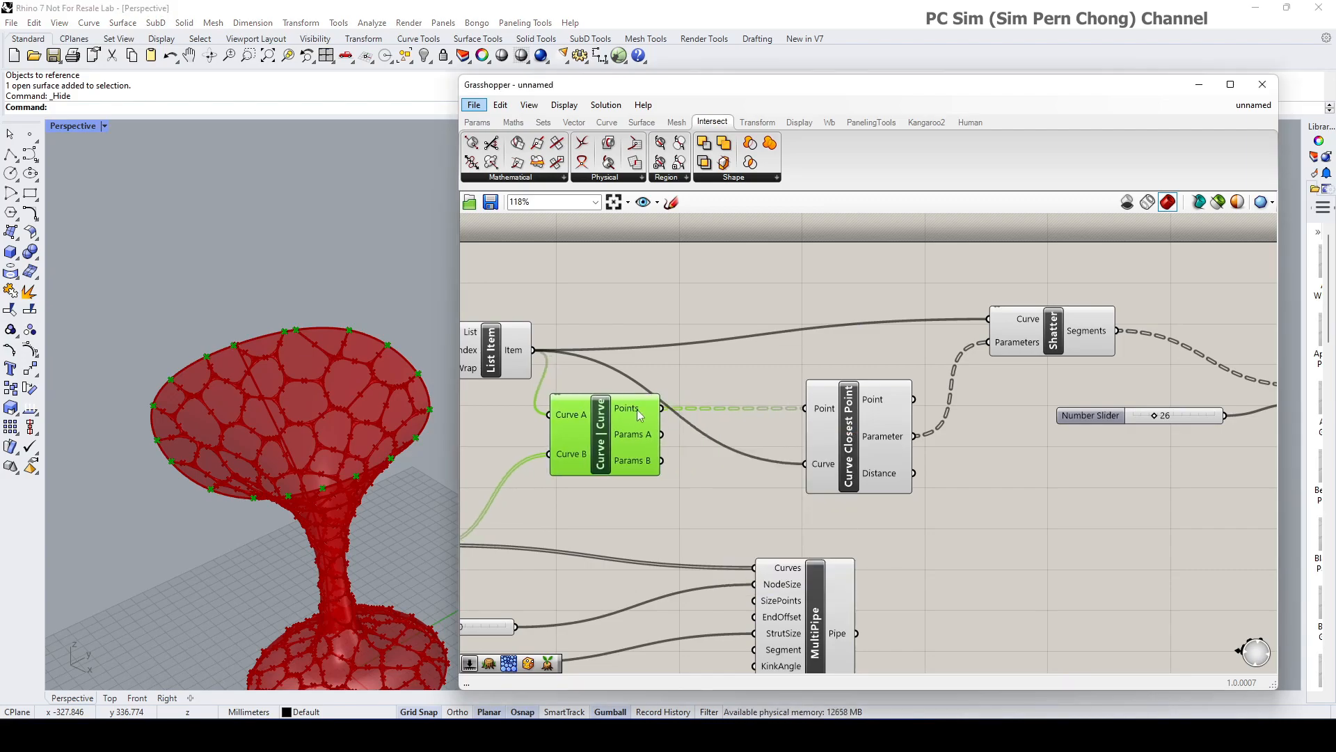
pyautogui.moveTo(876, 448); pyautogui.dragTo(923, 453)
pyautogui.moveTo(620, 448); pyautogui.dragTo(611, 455)
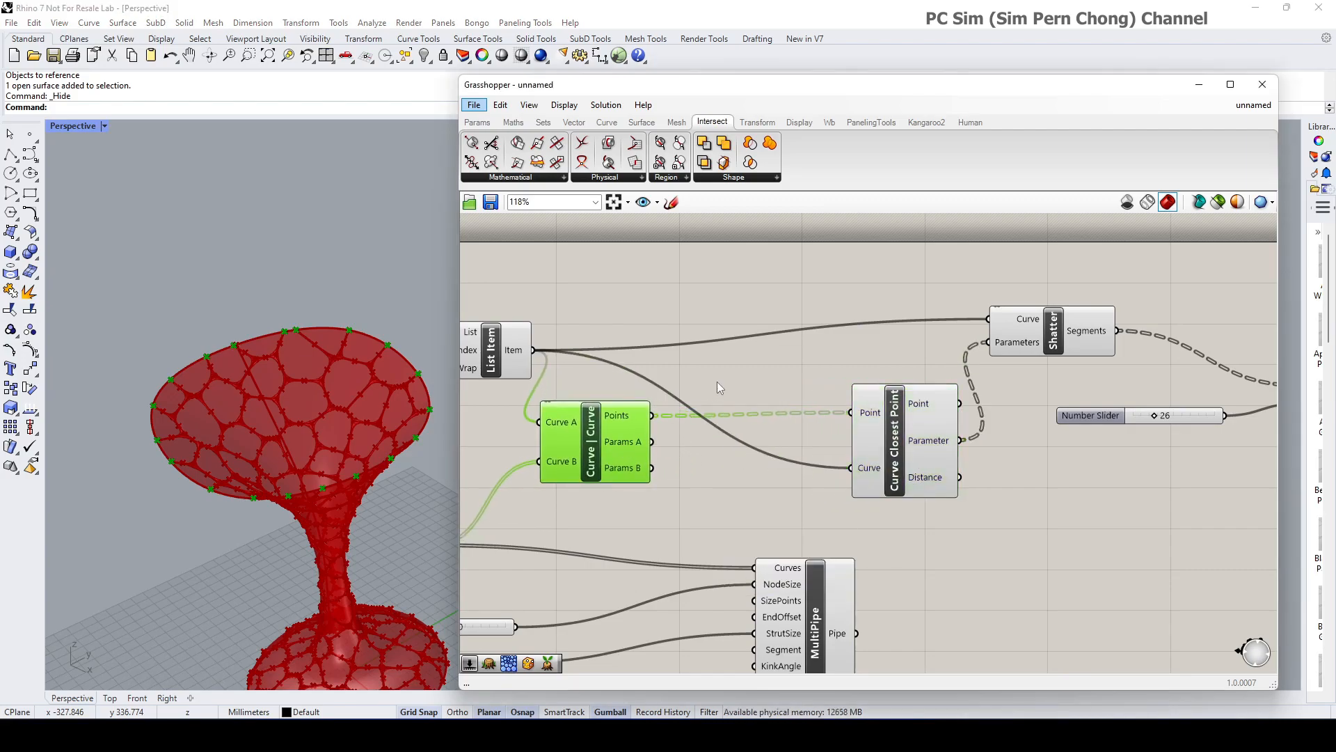
# Insert a Flatten Tree component between the Points output of Curve | Curve and the Point input of Curve Closest Point
pyautogui.doubleClick(720, 379)
pyautogui.write('flatt')
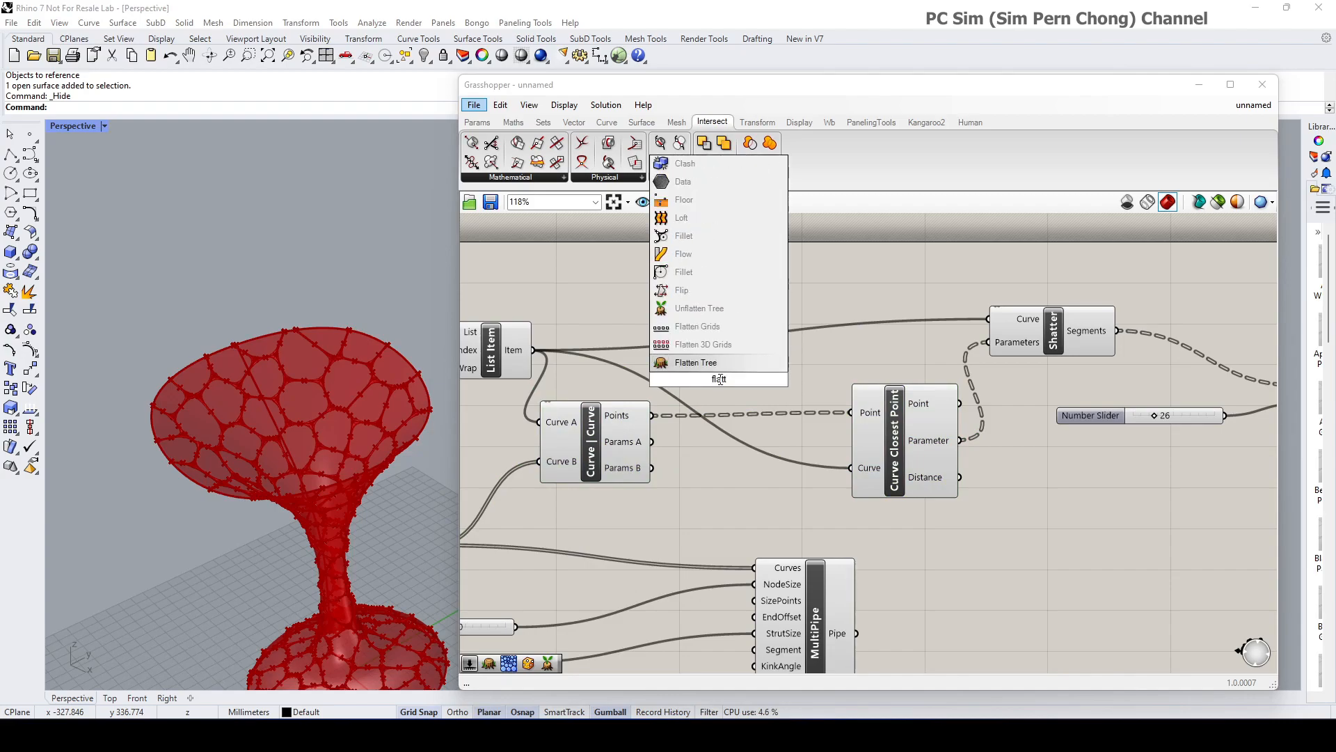
pyautogui.press('Return')
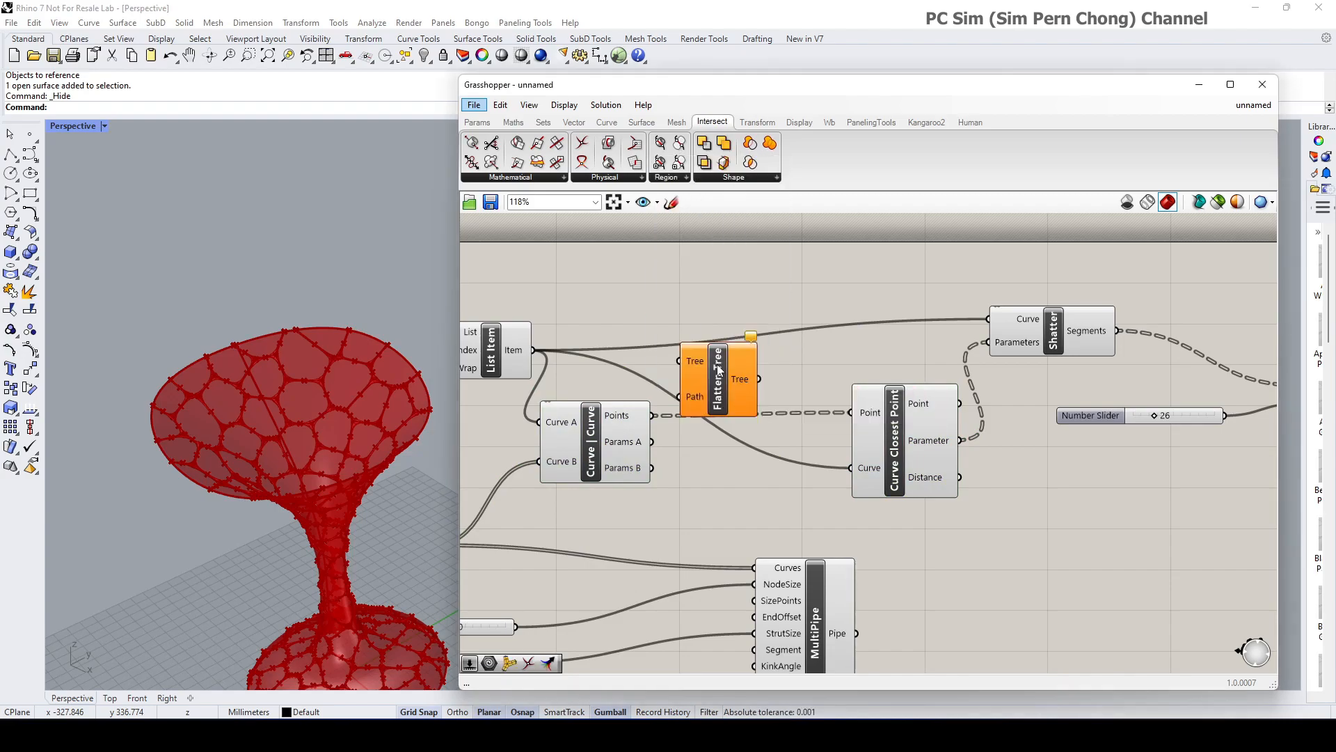
pyautogui.moveTo(657, 420); pyautogui.dragTo(678, 361)
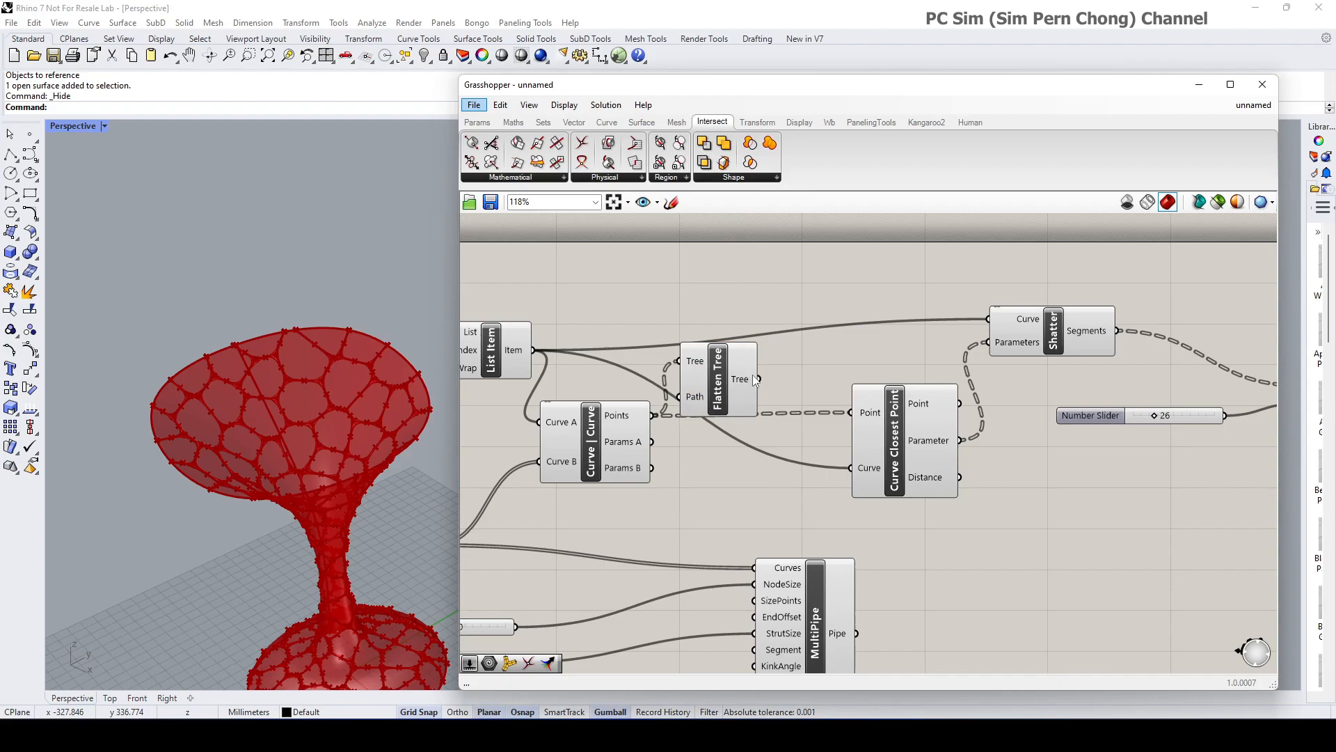
pyautogui.moveTo(759, 379); pyautogui.dragTo(850, 412)
pyautogui.moveTo(717, 382); pyautogui.dragTo(743, 409)
pyautogui.moveTo(913, 452); pyautogui.dragTo(899, 455)
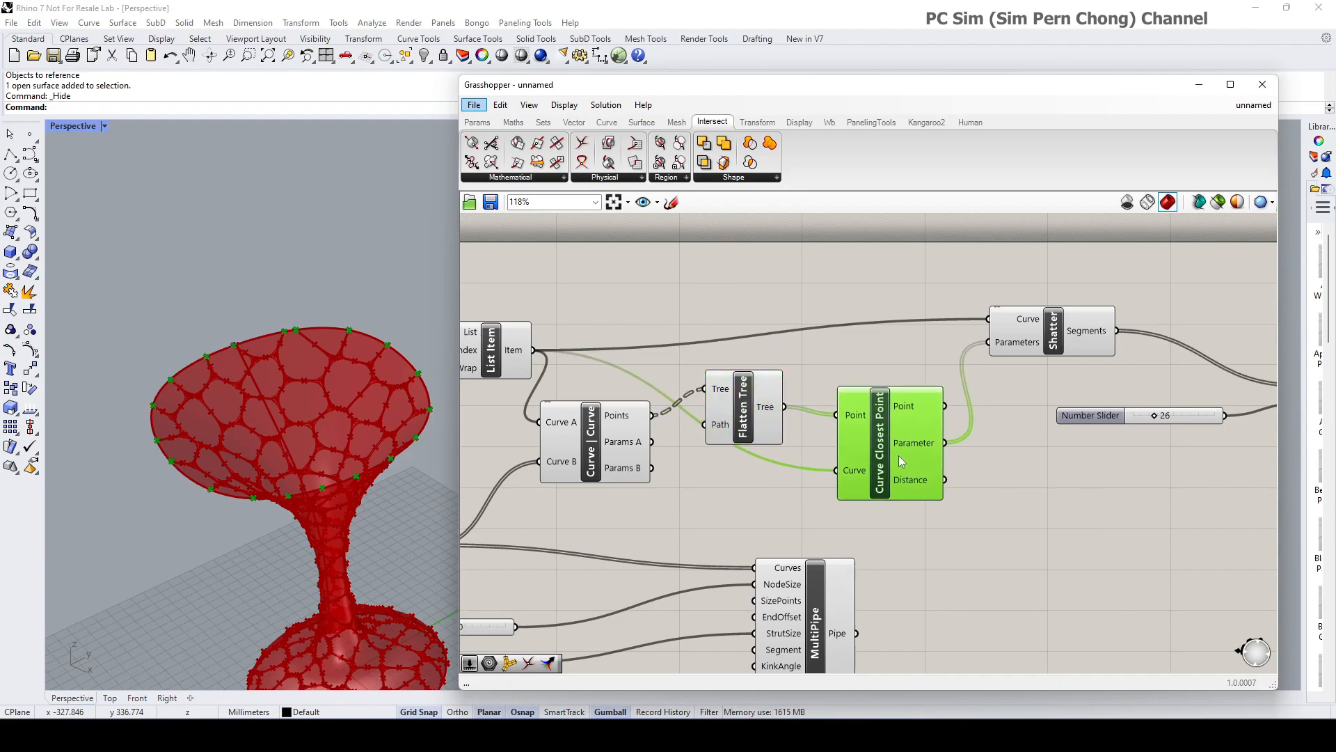
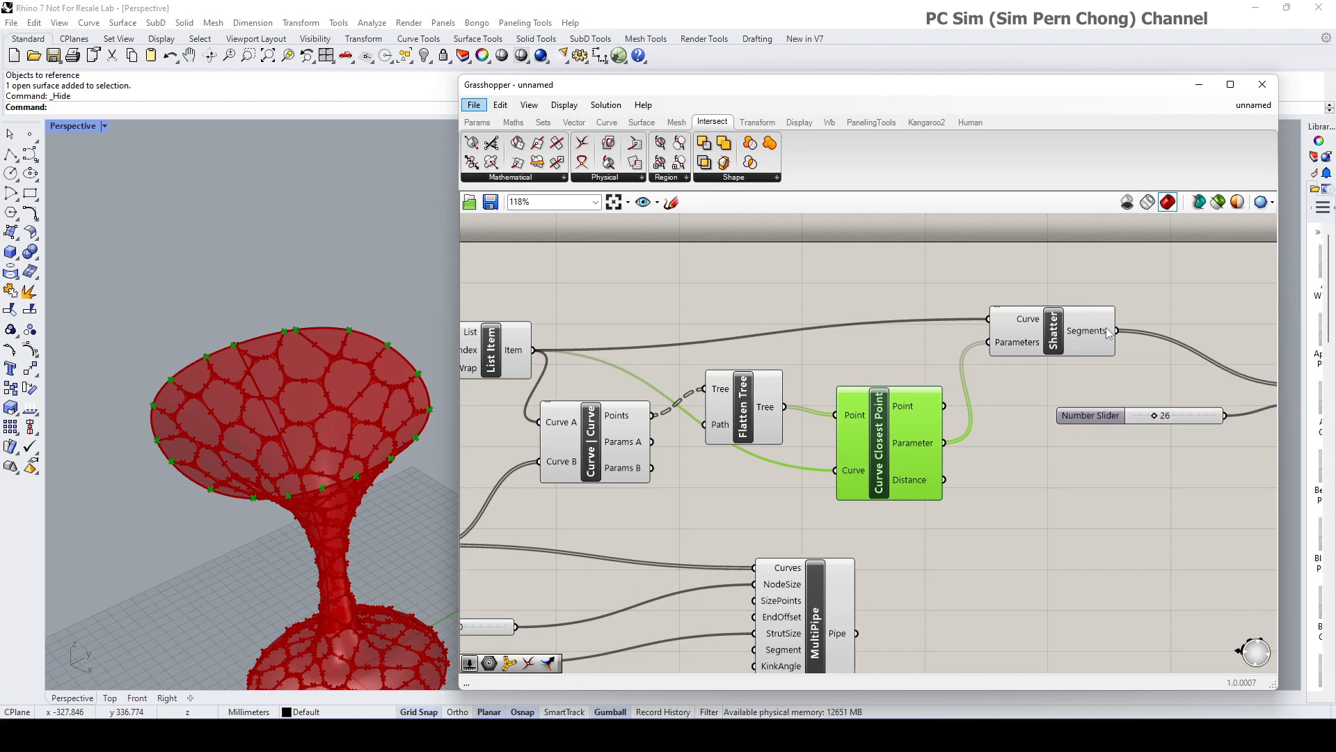
# Set the segment index slider to 21 to check the individual rim segments produced by Shatter
pyautogui.moveTo(1111, 335)
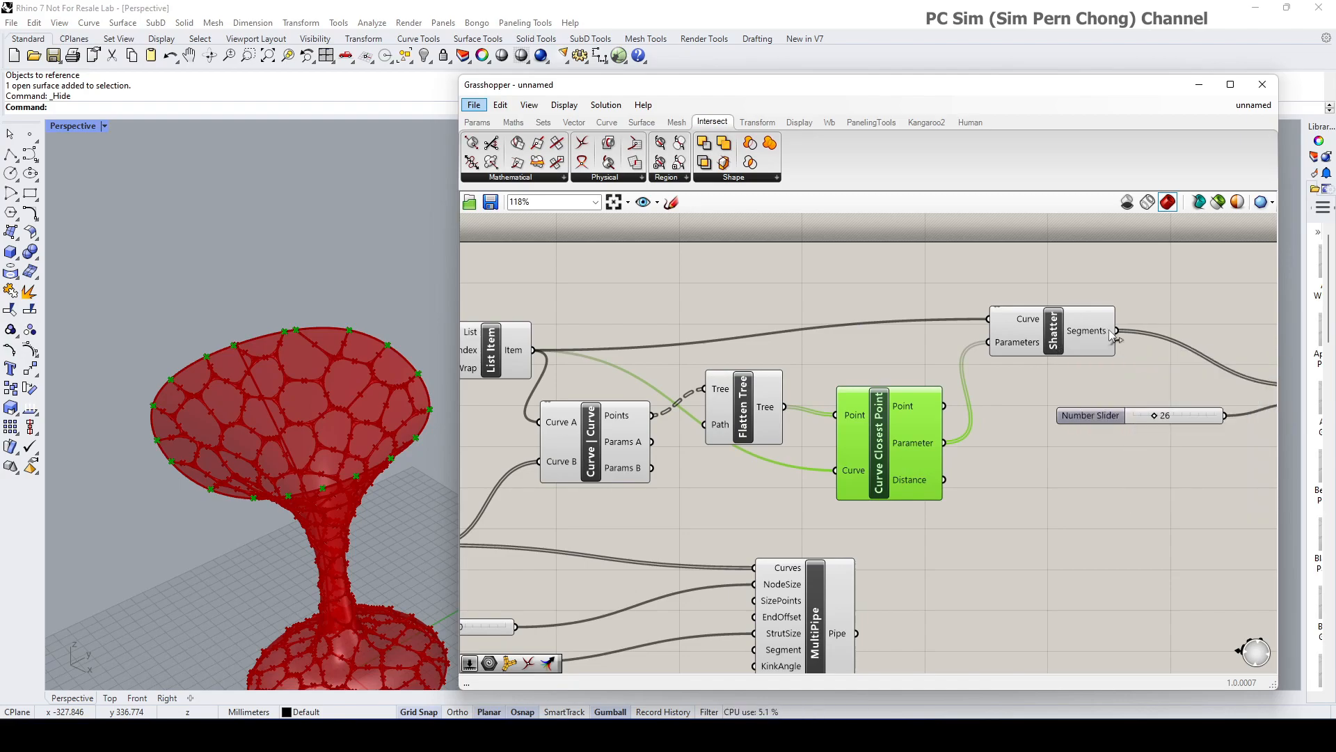
pyautogui.moveTo(1148, 390); pyautogui.dragTo(855, 372, button='right')
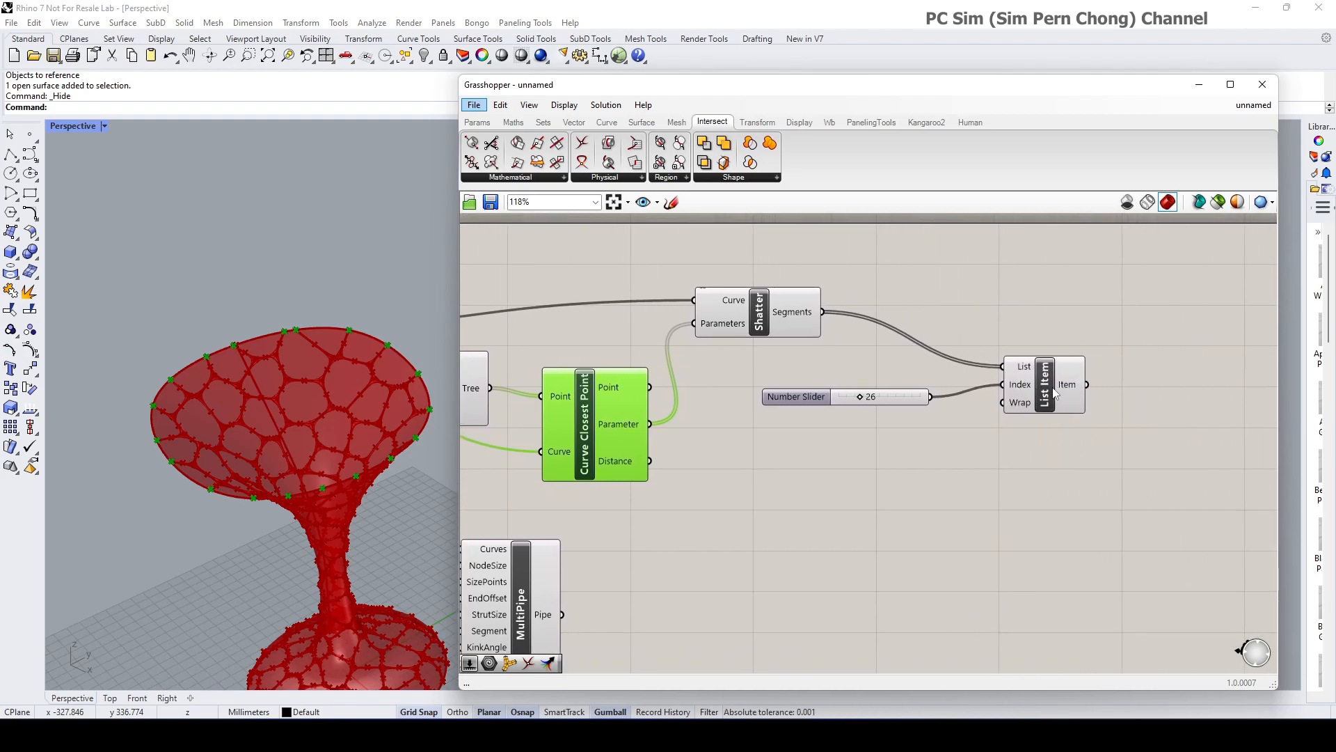
pyautogui.click(1028, 393)
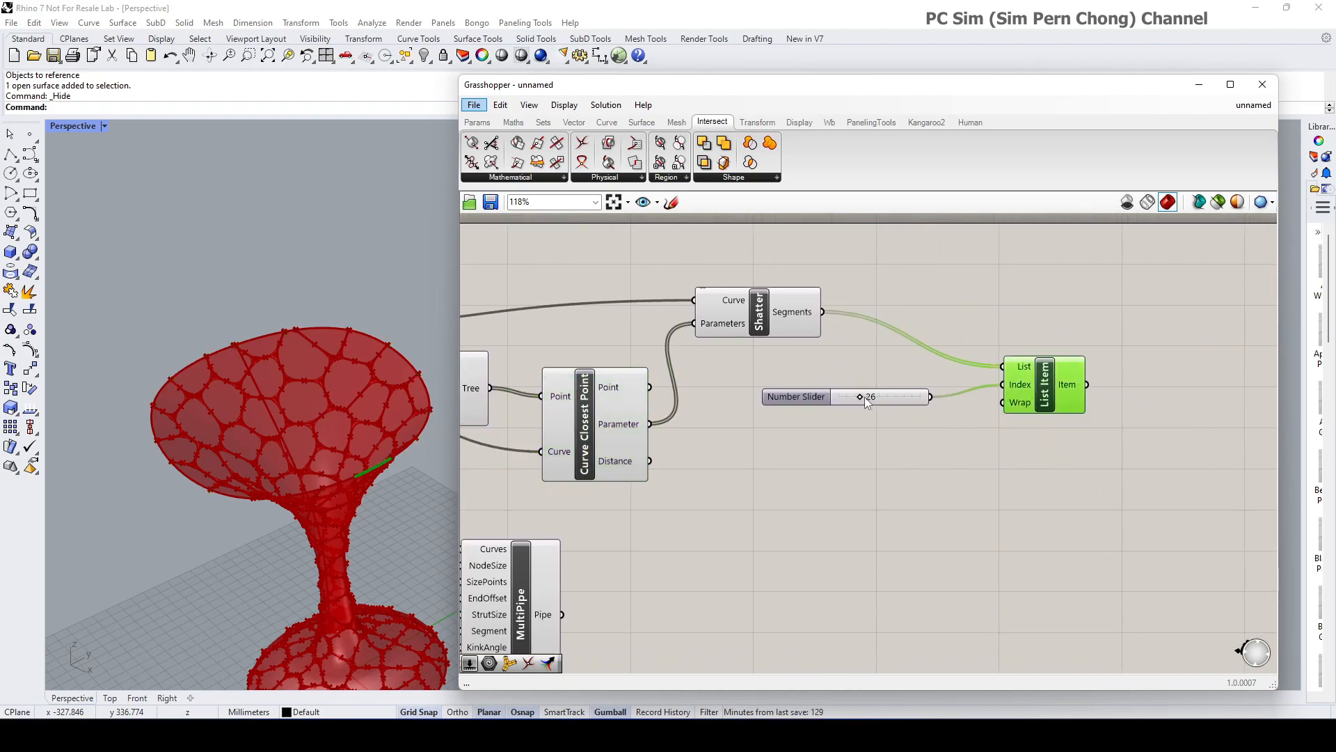
pyautogui.moveTo(859, 397)
pyautogui.mouseDown()
pyautogui.moveTo(836, 397)
pyautogui.moveTo(856, 395)
pyautogui.mouseUp()
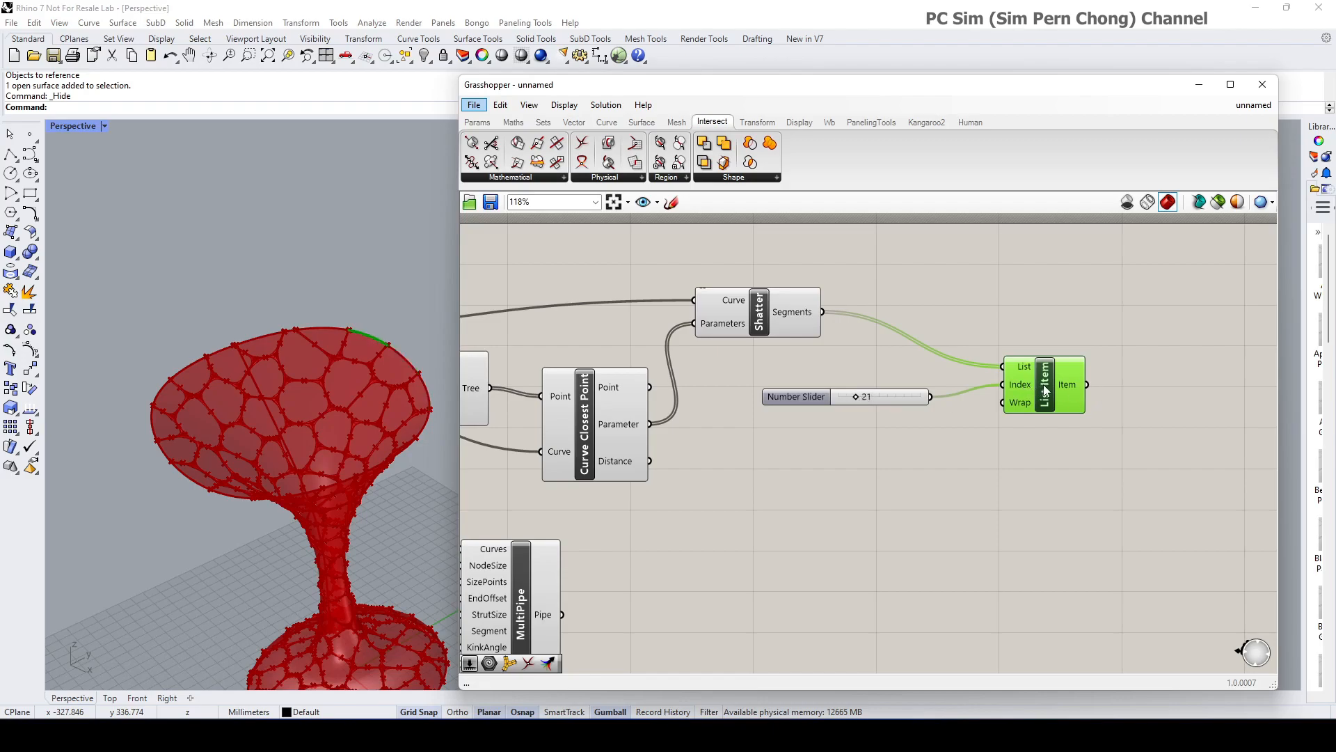
# Delete the List Item and Number Slider after Shatter, and reposition Flatten Tree between Curve | Curve and Curve Closest Point
pyautogui.press('Delete')
pyautogui.click(805, 398)
pyautogui.press('Delete')
pyautogui.moveTo(879, 412); pyautogui.dragTo(1148, 406, button='right')
pyautogui.moveTo(736, 391); pyautogui.dragTo(749, 408)
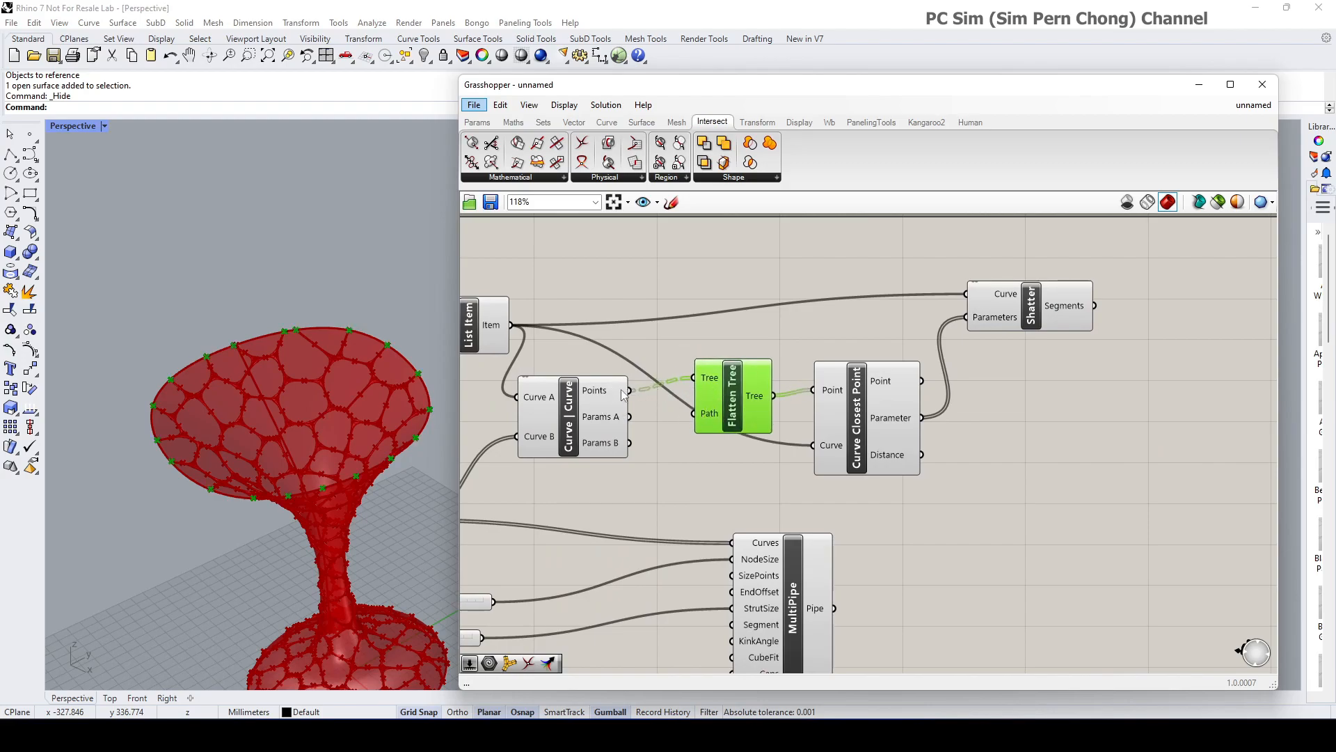
pyautogui.moveTo(726, 388); pyautogui.dragTo(708, 388)
# Move MultiPipe well beyond Shatter along the canvas, and highlight the rim segments from Shatter in the viewport
pyautogui.moveTo(934, 410); pyautogui.dragTo(758, 387, button='right')
pyautogui.scroll(-1, 850, 402)
pyautogui.moveTo(649, 537); pyautogui.dragTo(1164, 533)
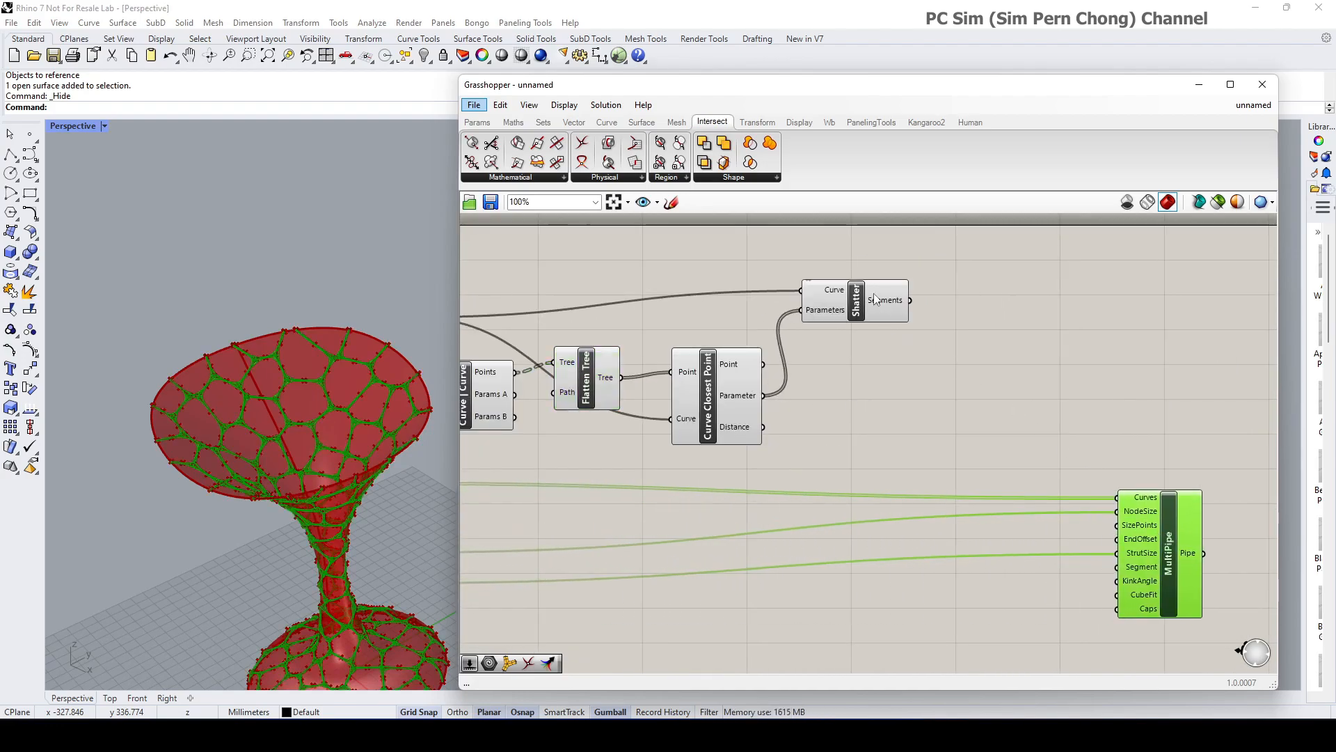
pyautogui.click(874, 295)
pyautogui.scroll(-2, 846, 402)
pyautogui.moveTo(846, 402); pyautogui.dragTo(1007, 413, button='right')
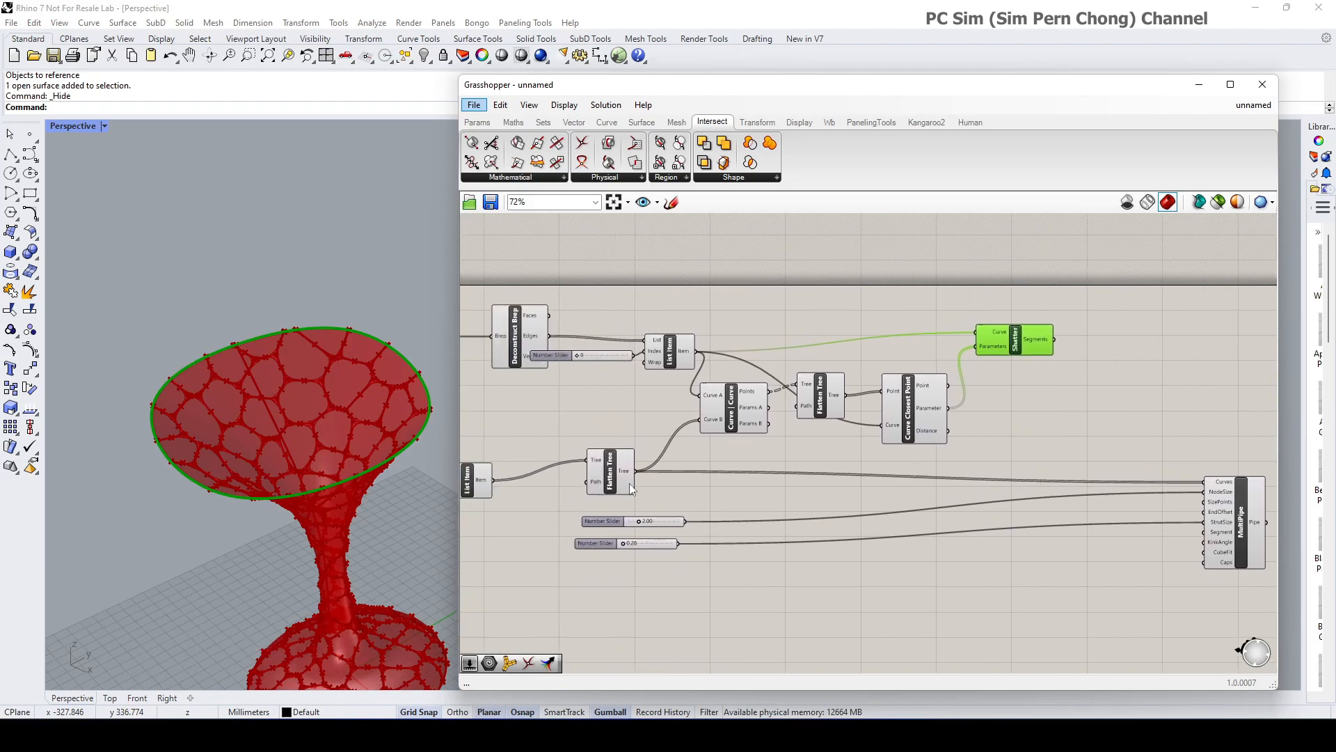
# Move the network curves' Flatten Tree below Shatter and shift MultiPipe farther along to leave room between them
pyautogui.click(610, 481)
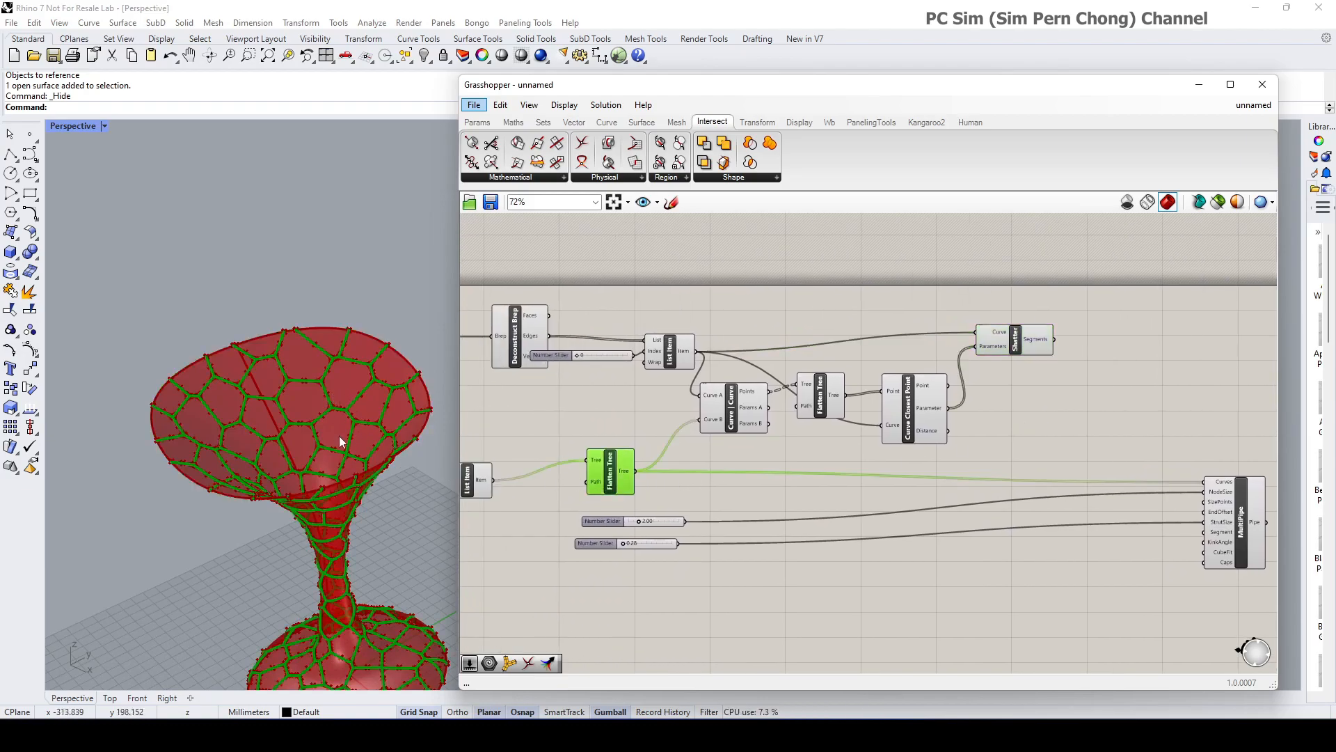
pyautogui.moveTo(609, 481); pyautogui.dragTo(1015, 472)
pyautogui.moveTo(1017, 479); pyautogui.dragTo(684, 438, button='right')
pyautogui.moveTo(905, 476); pyautogui.dragTo(1025, 493)
pyautogui.moveTo(702, 428); pyautogui.dragTo(699, 438)
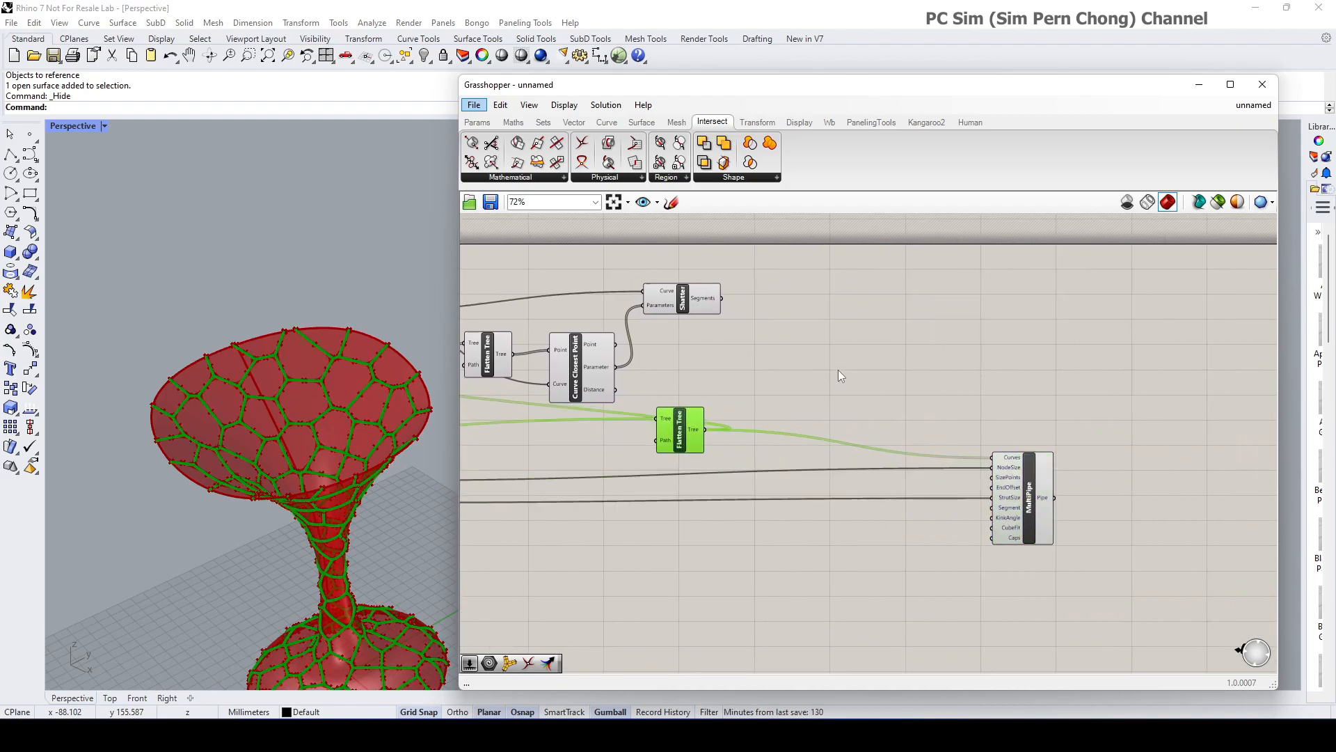
# Add a Merge component, wire Shatter's Segments and the flattened network curves into it, and feed its Result to MultiPipe's Curves
pyautogui.doubleClick(840, 368)
pyautogui.write('mer')
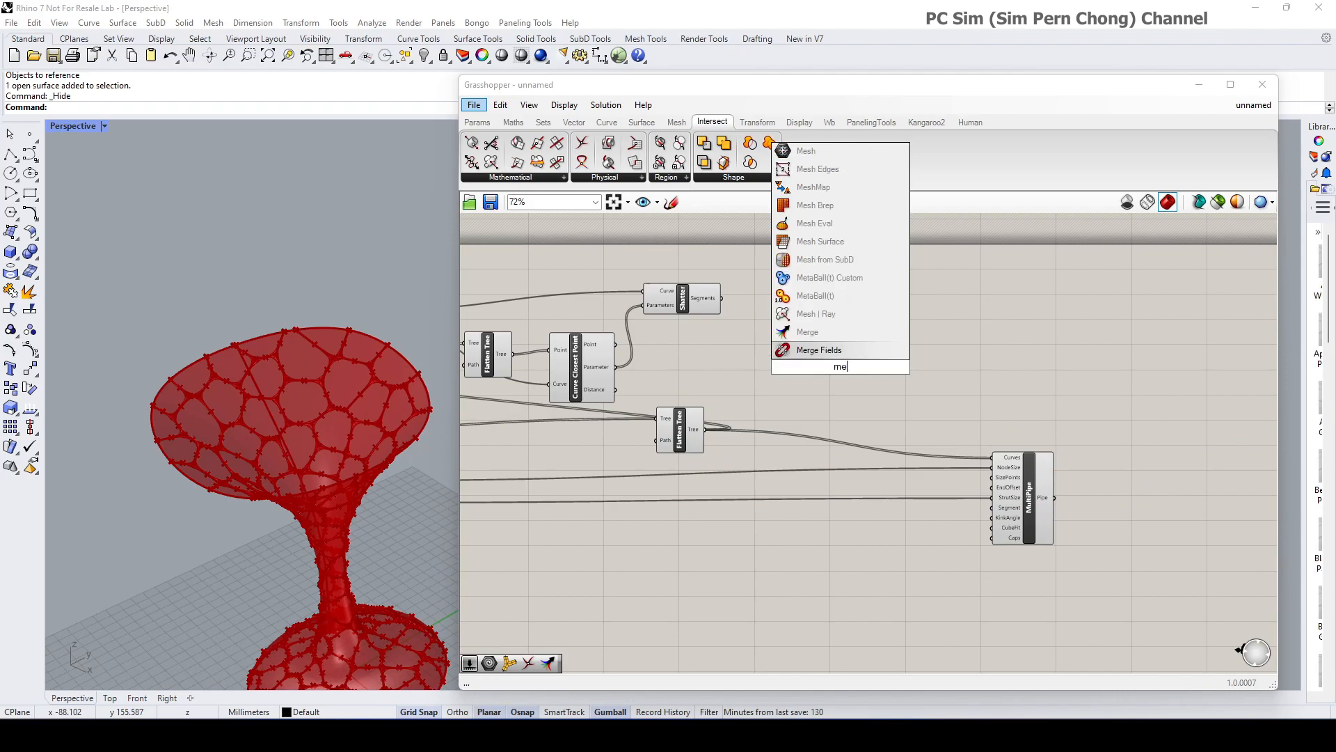
pyautogui.click(841, 348)
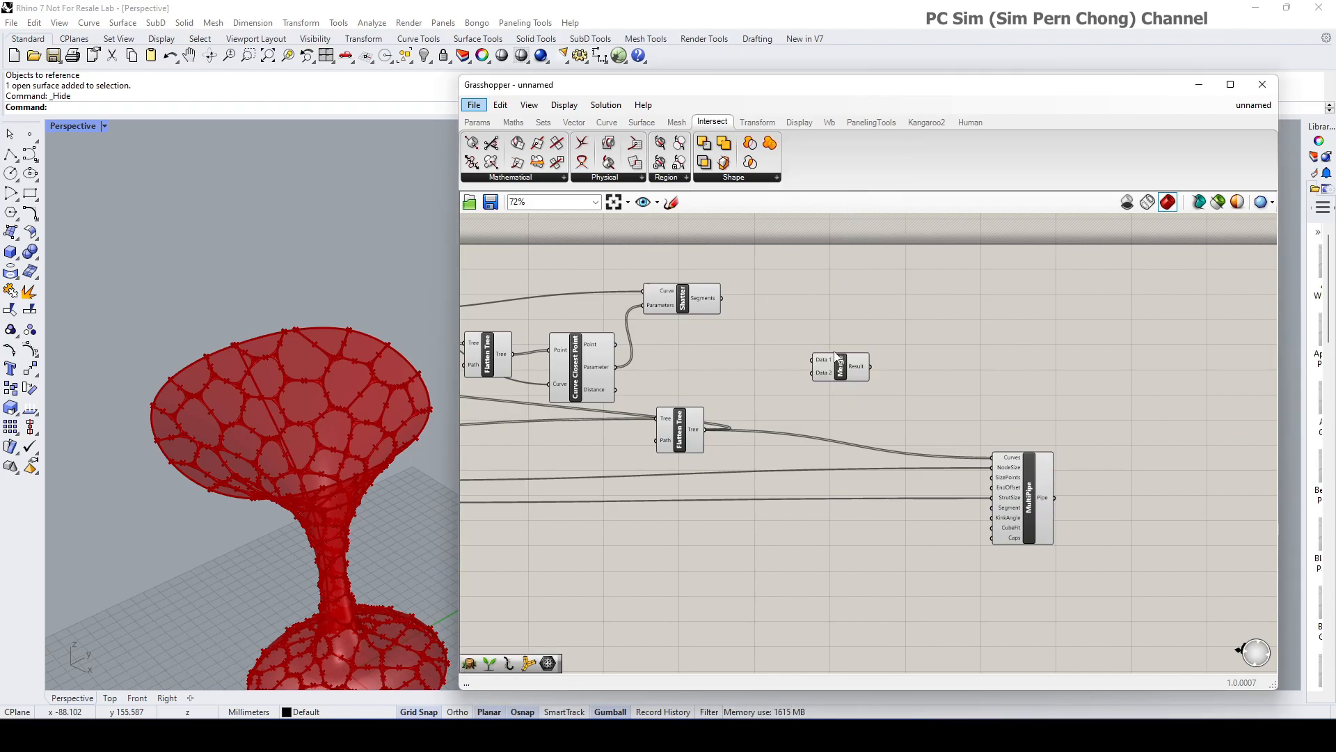
pyautogui.scroll(5, 847, 369)
pyautogui.scroll(-2, 848, 369)
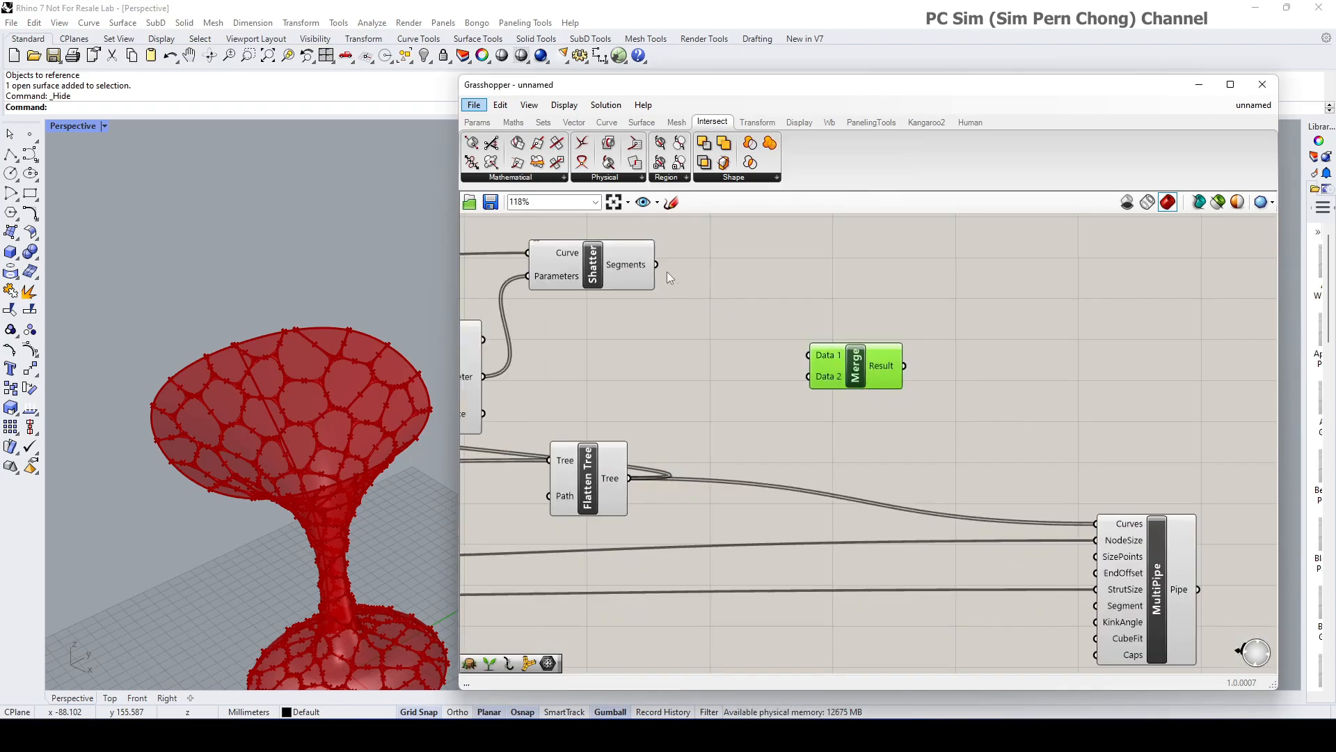
pyautogui.moveTo(656, 265); pyautogui.dragTo(809, 355)
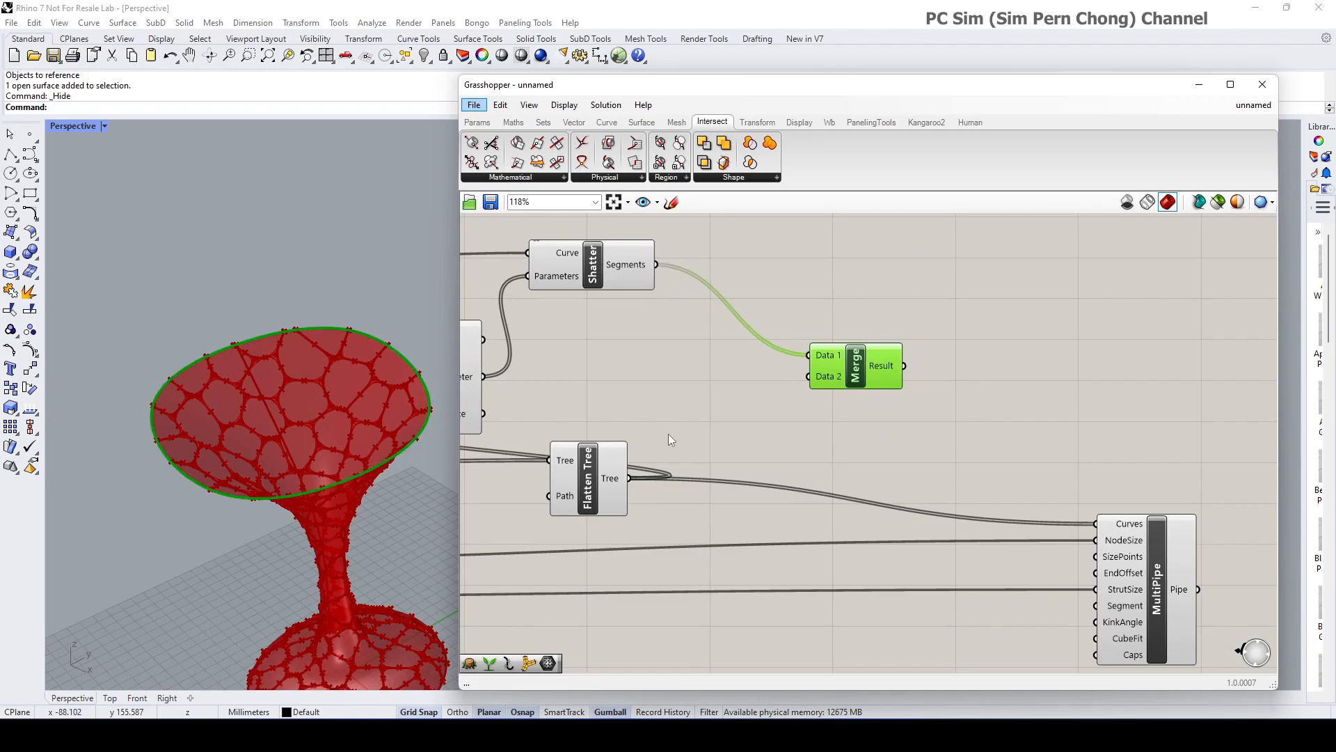
pyautogui.moveTo(629, 478); pyautogui.dragTo(1093, 525)
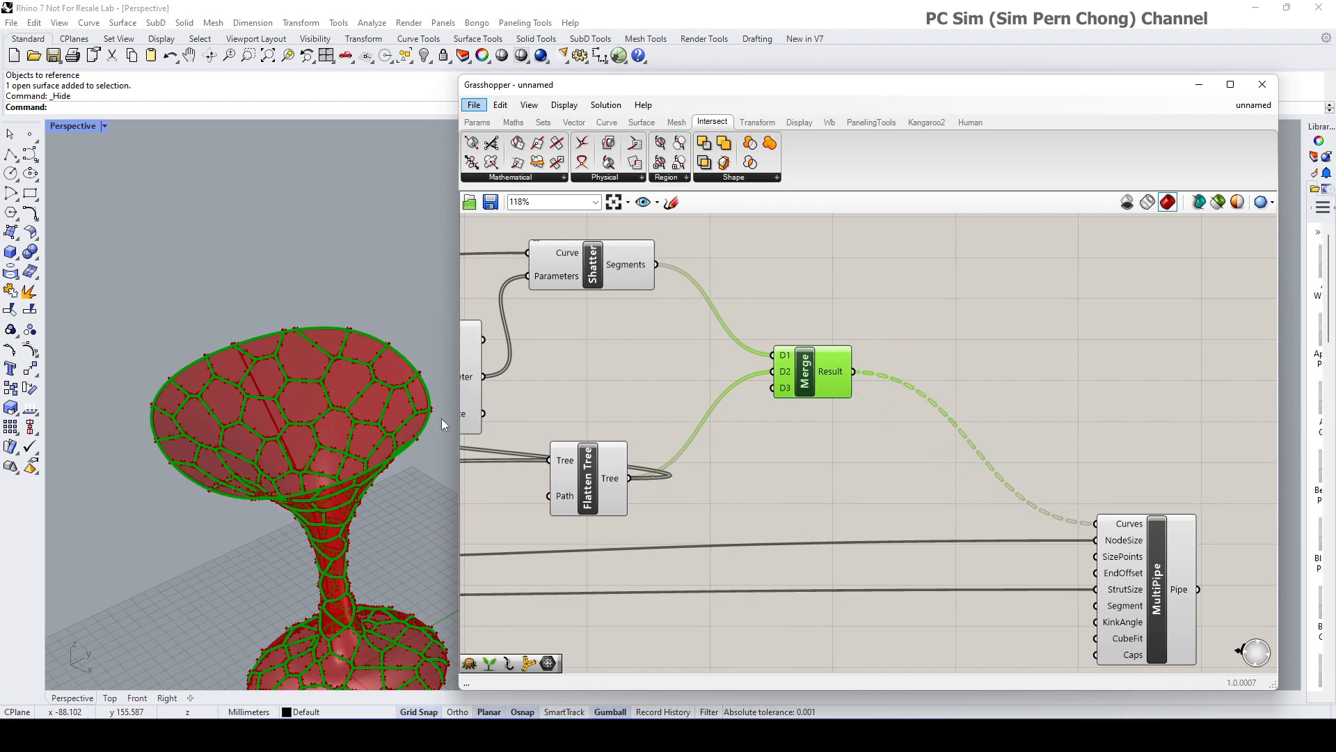
# Nudge Merge closer to Shatter and MultiPipe slightly farther along, and examine the piped joints at the goblet's rim
pyautogui.scroll(10, 403, 407)
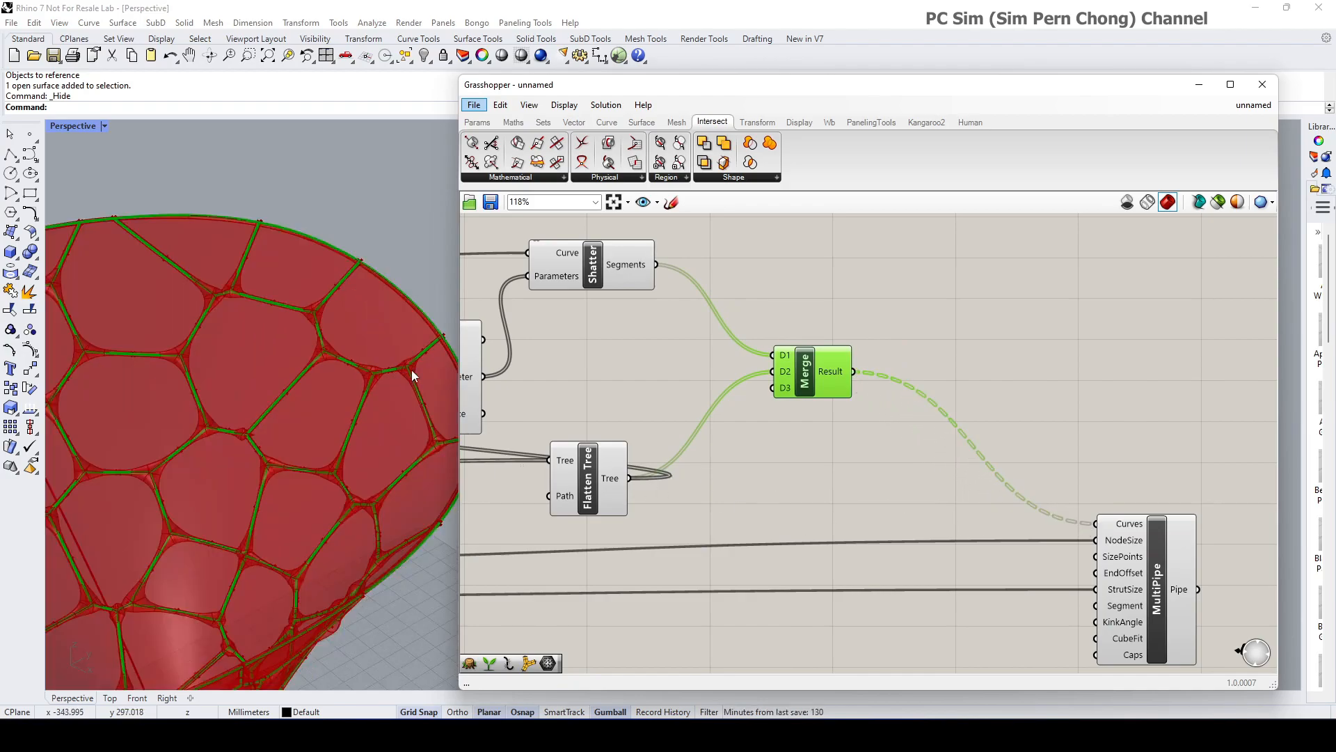
pyautogui.scroll(-5, 406, 341)
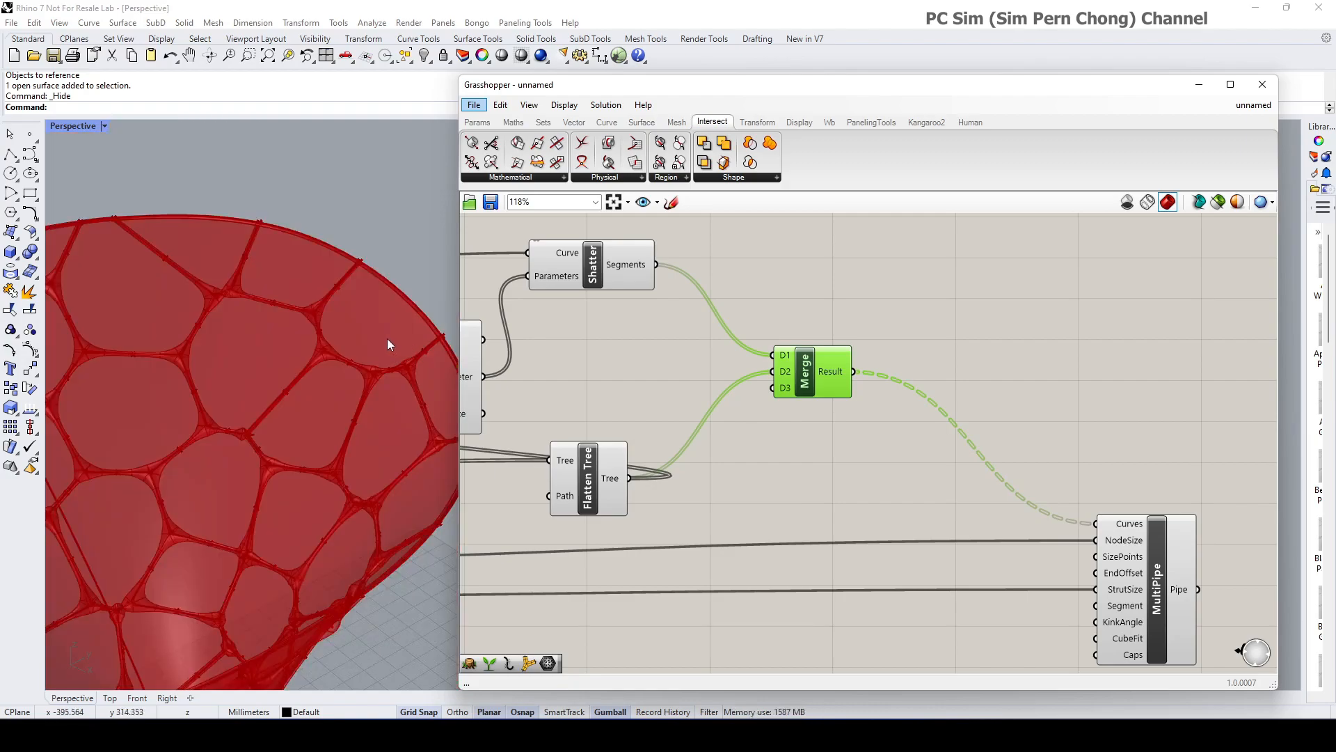
pyautogui.moveTo(814, 379); pyautogui.dragTo(796, 377)
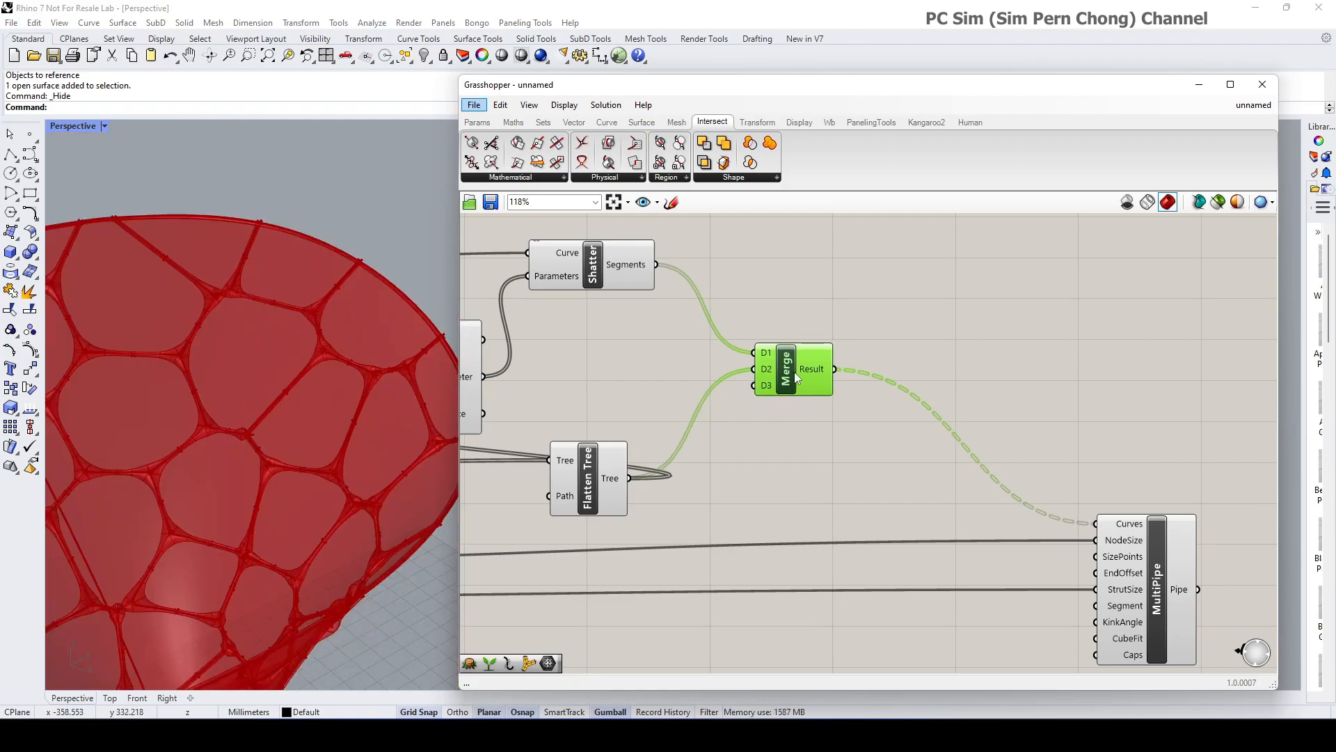
pyautogui.moveTo(1115, 557); pyautogui.dragTo(1138, 557)
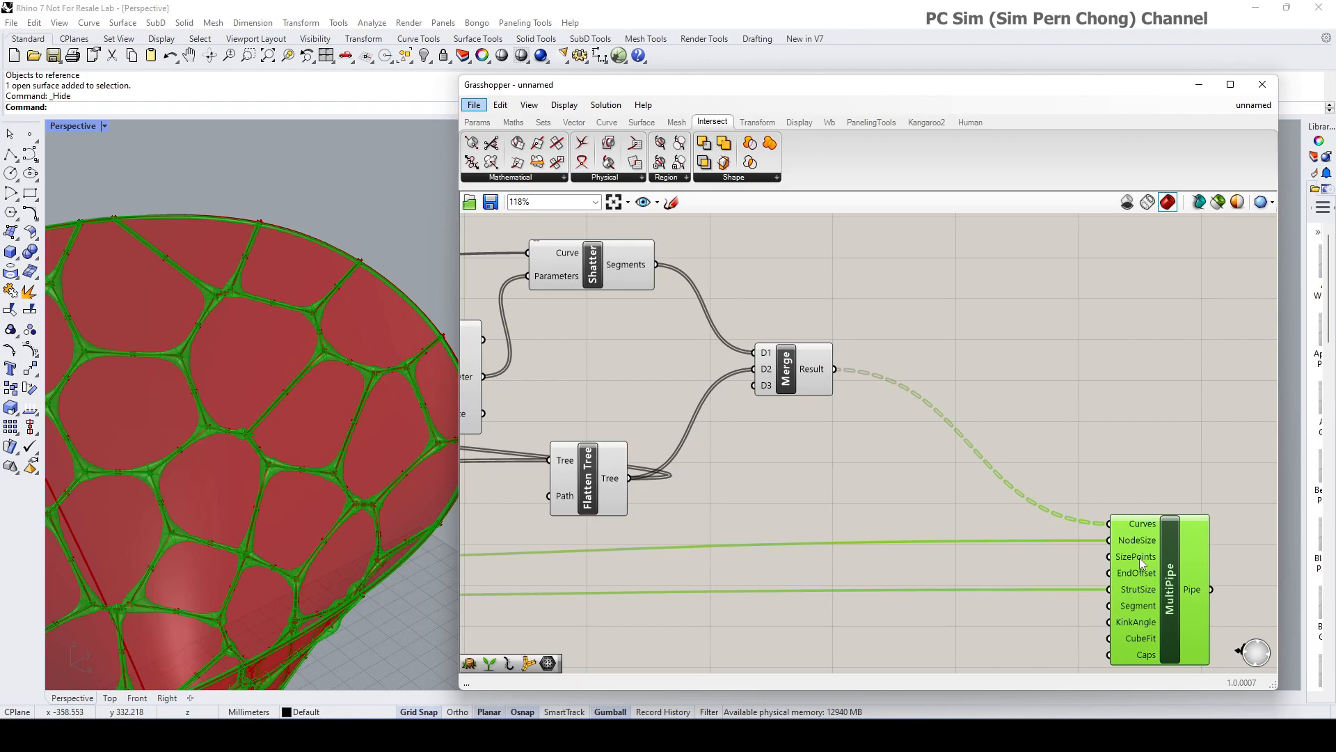
pyautogui.scroll(4, 348, 262)
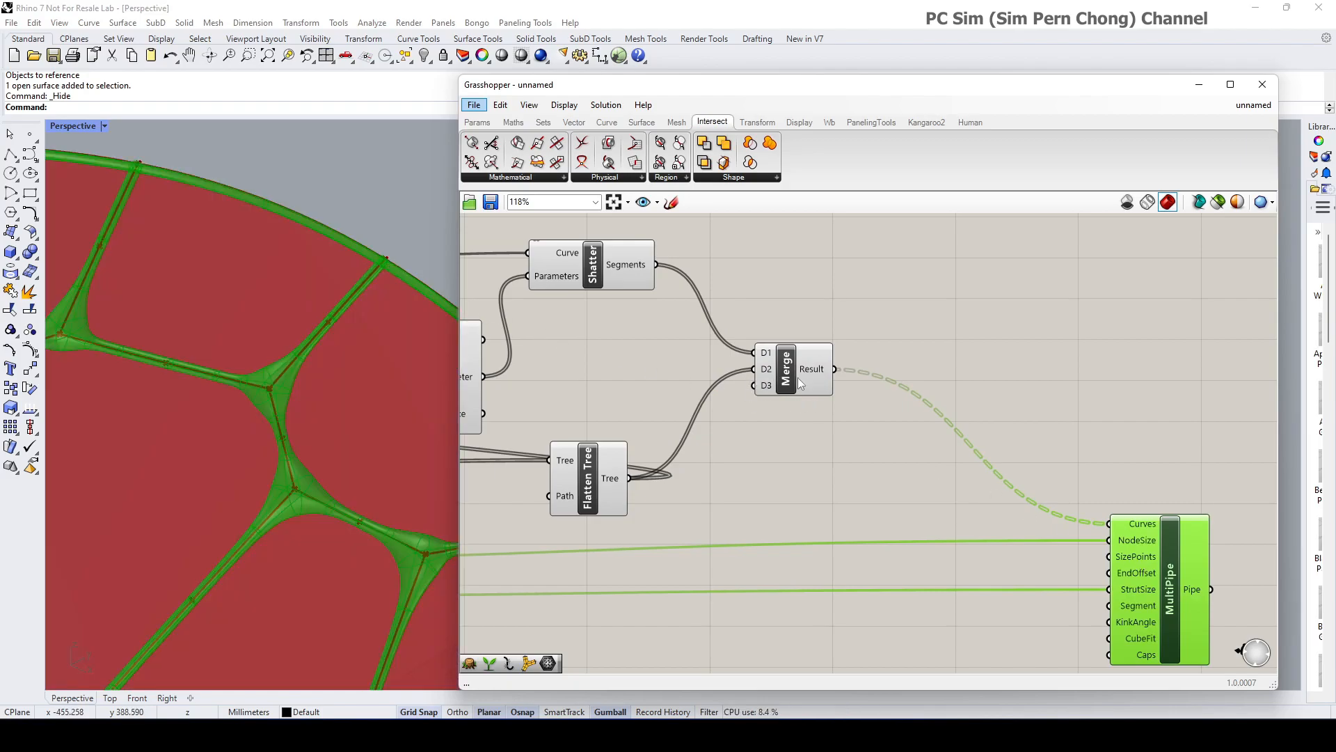
# Insert a Flatten Tree between Merge's Result and MultiPipe's Curves input
pyautogui.click(969, 364)
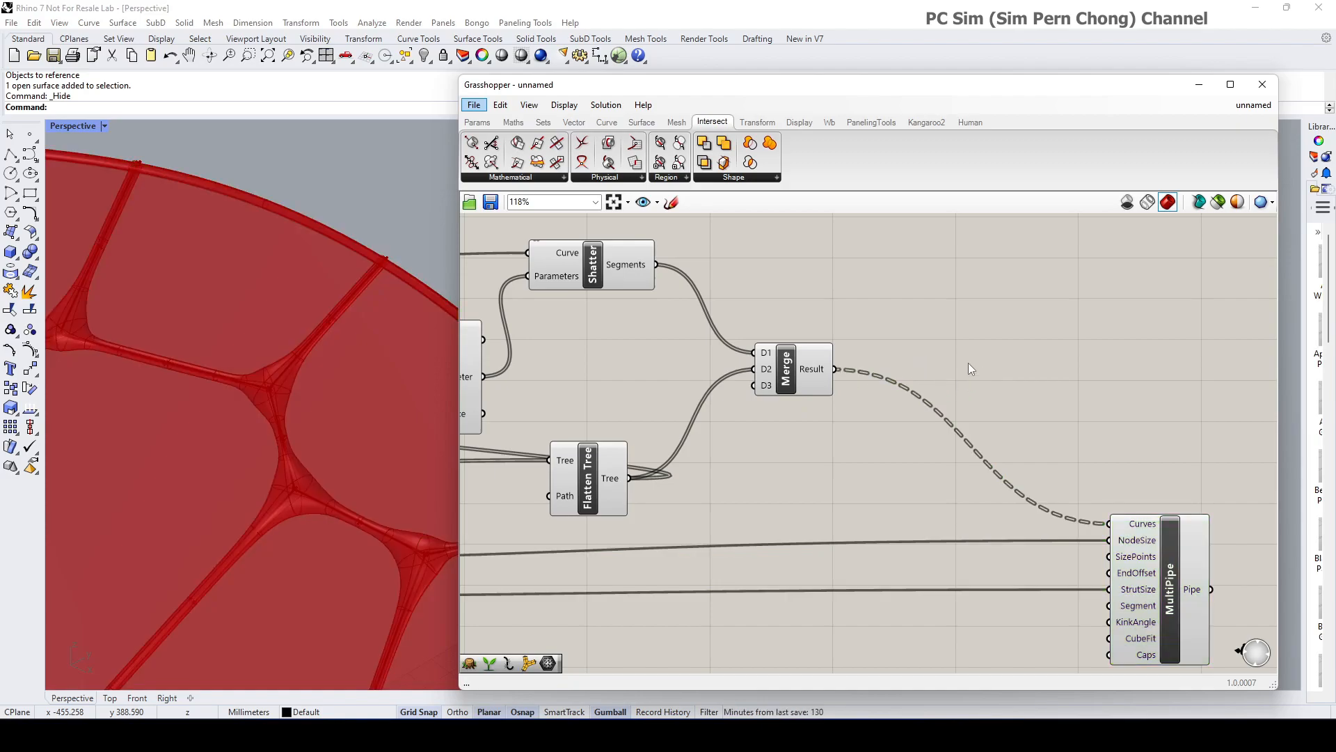
pyautogui.doubleClick(969, 368)
pyautogui.write('fla')
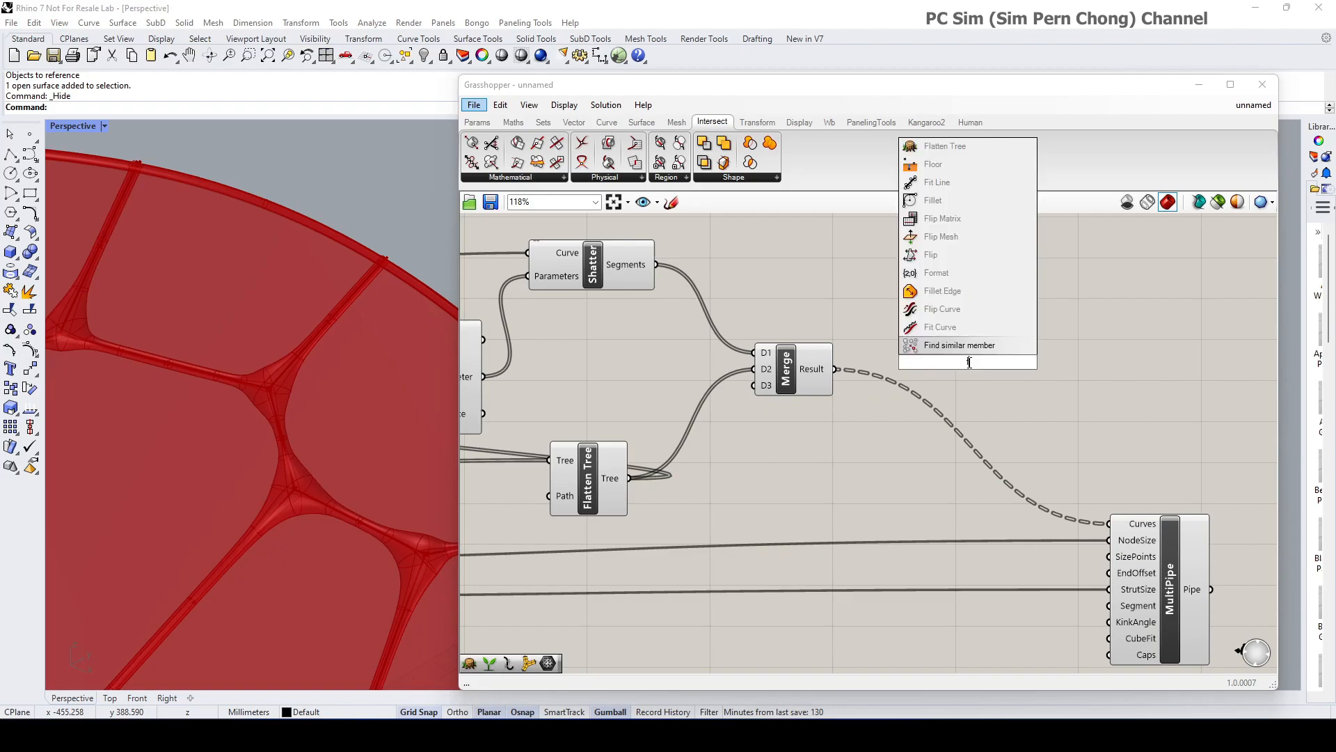
pyautogui.write('tt')
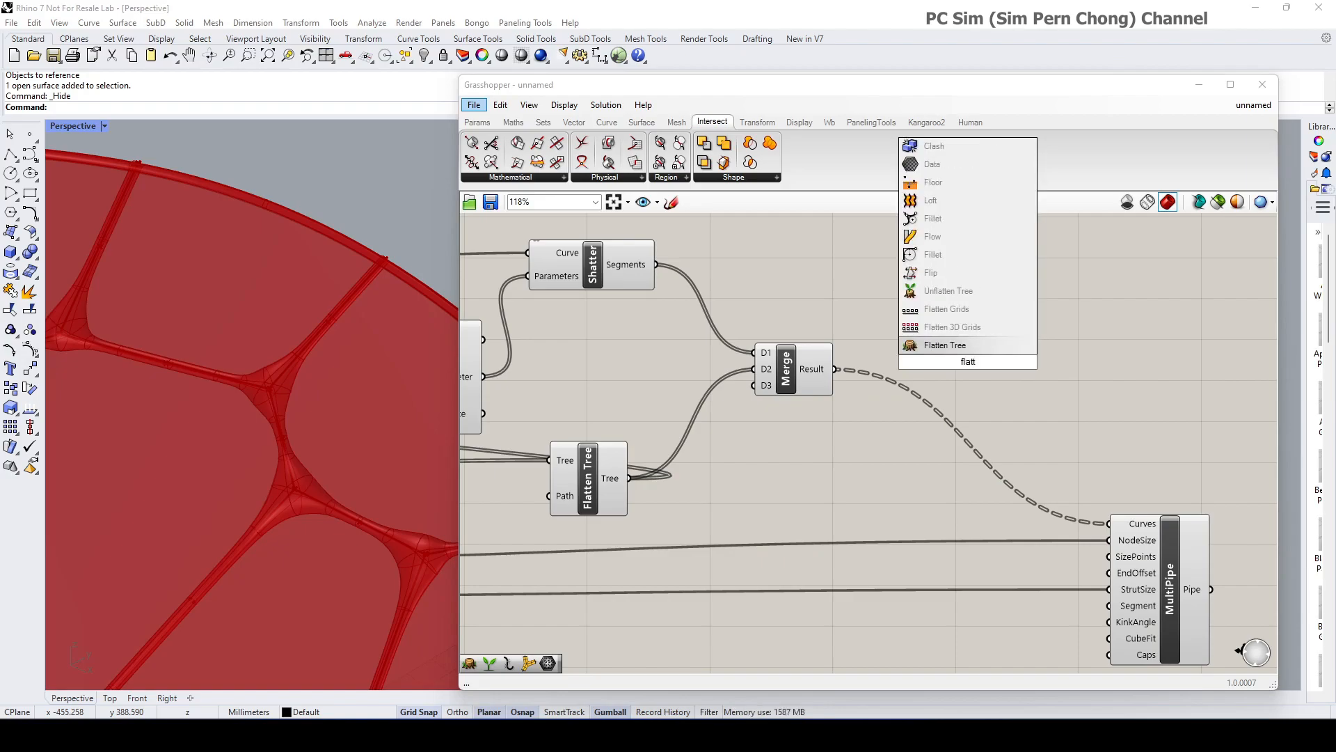
pyautogui.click(978, 348)
pyautogui.moveTo(835, 369); pyautogui.dragTo(1109, 523)
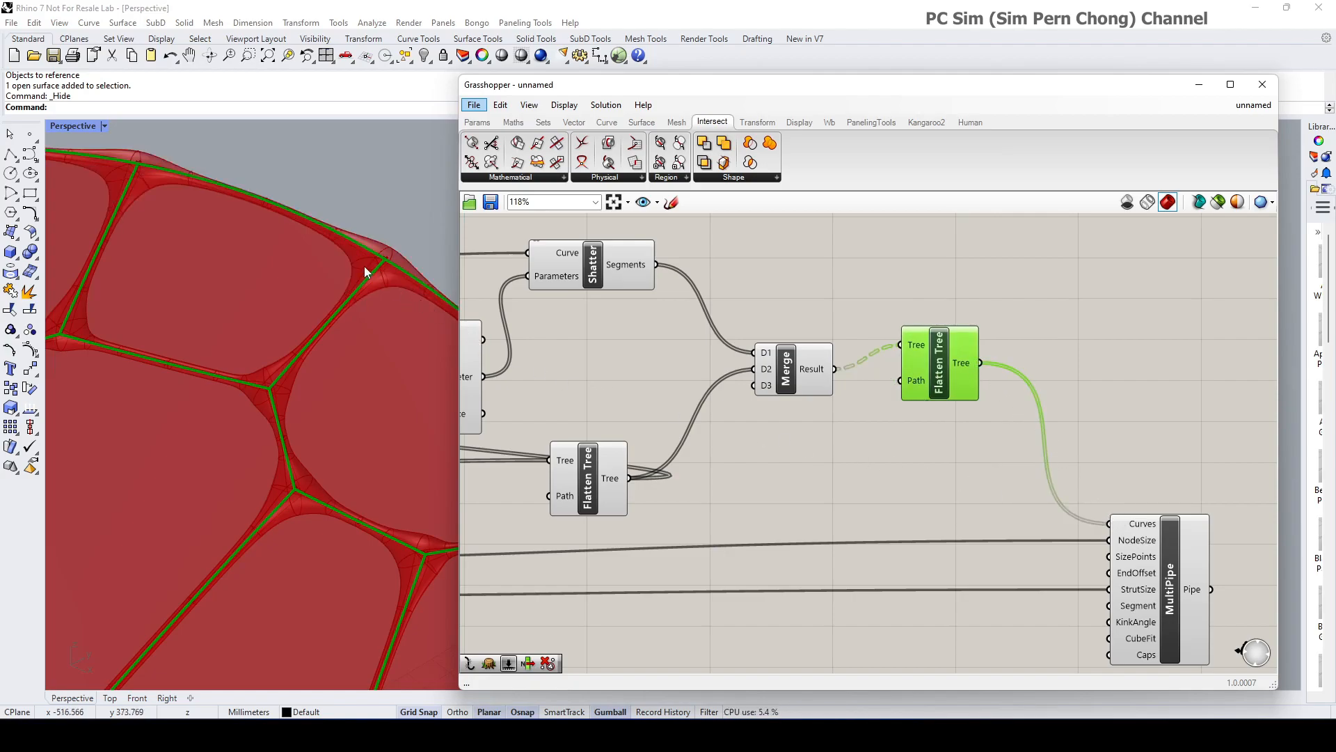
# Examine how the network pipes join the rim edge around the goblet's bowl
pyautogui.scroll(-5, 365, 266)
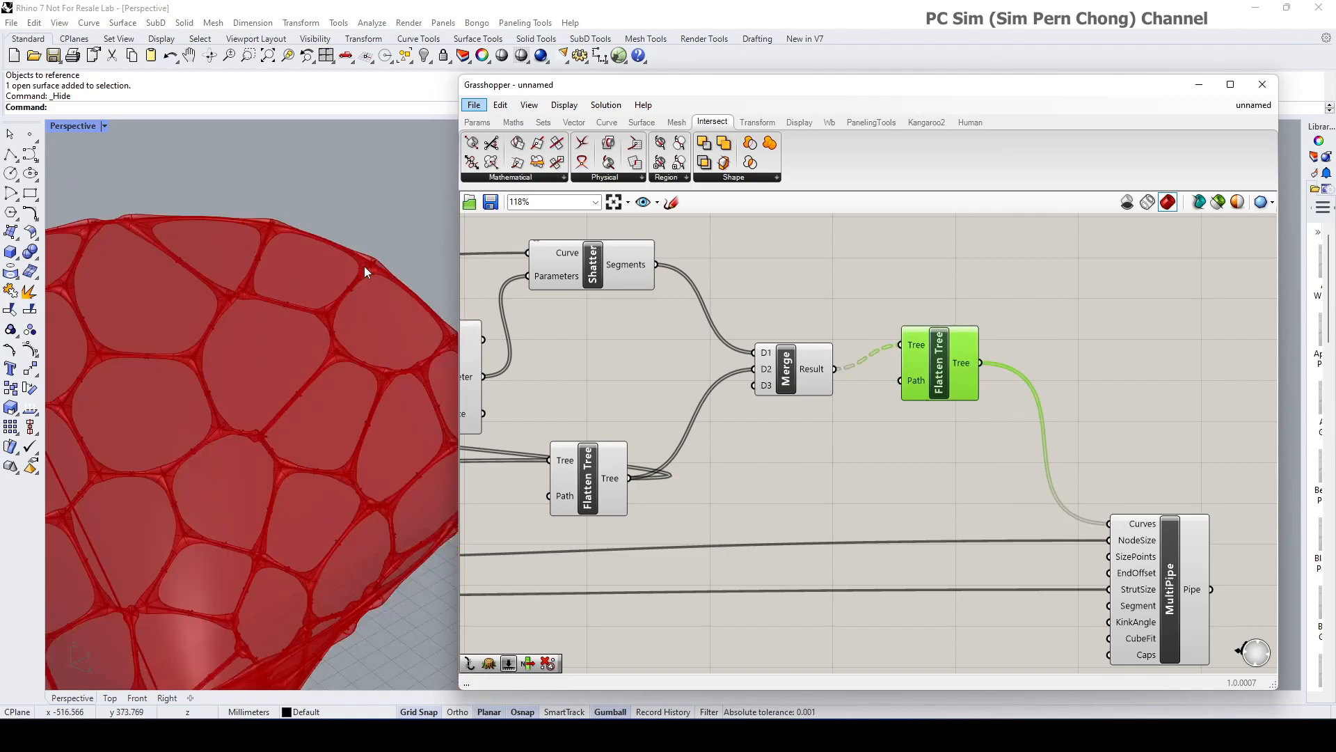
pyautogui.scroll(-3, 320, 319)
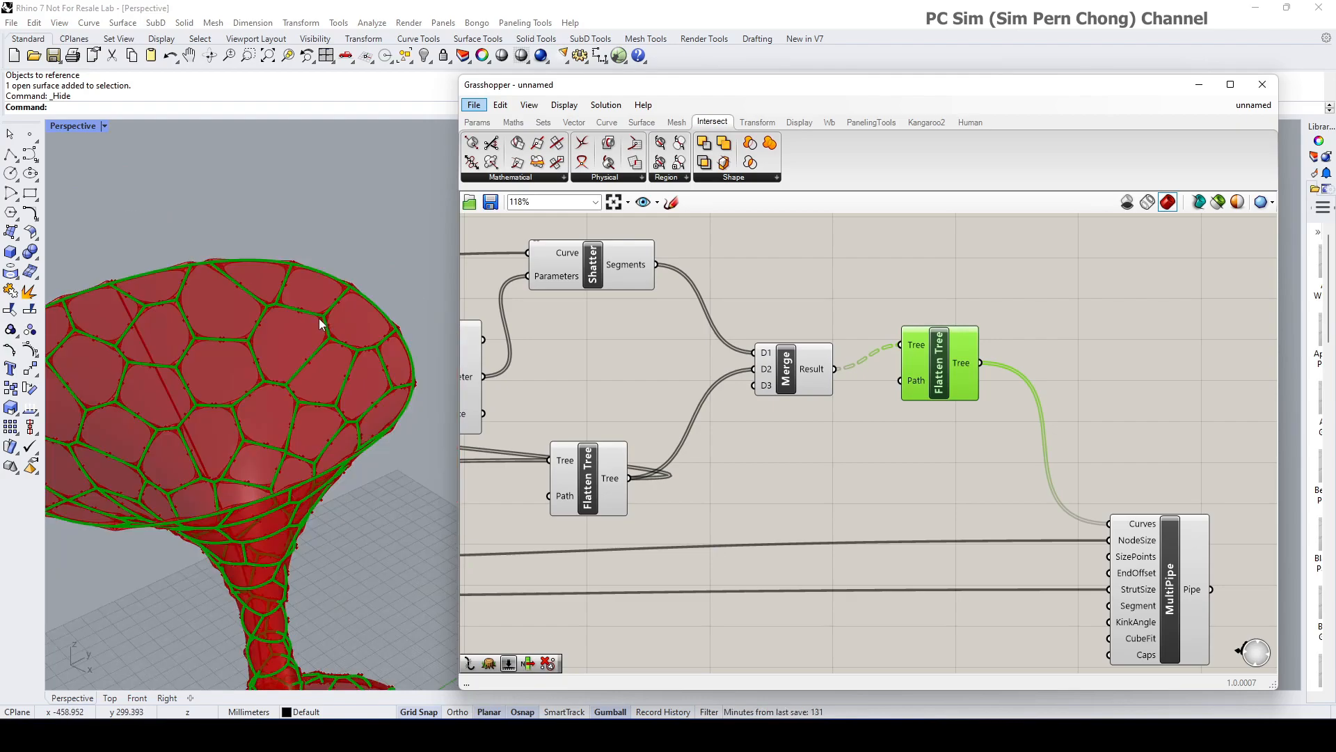
pyautogui.moveTo(281, 332); pyautogui.dragTo(292, 333, button='right')
pyautogui.scroll(5, 265, 292)
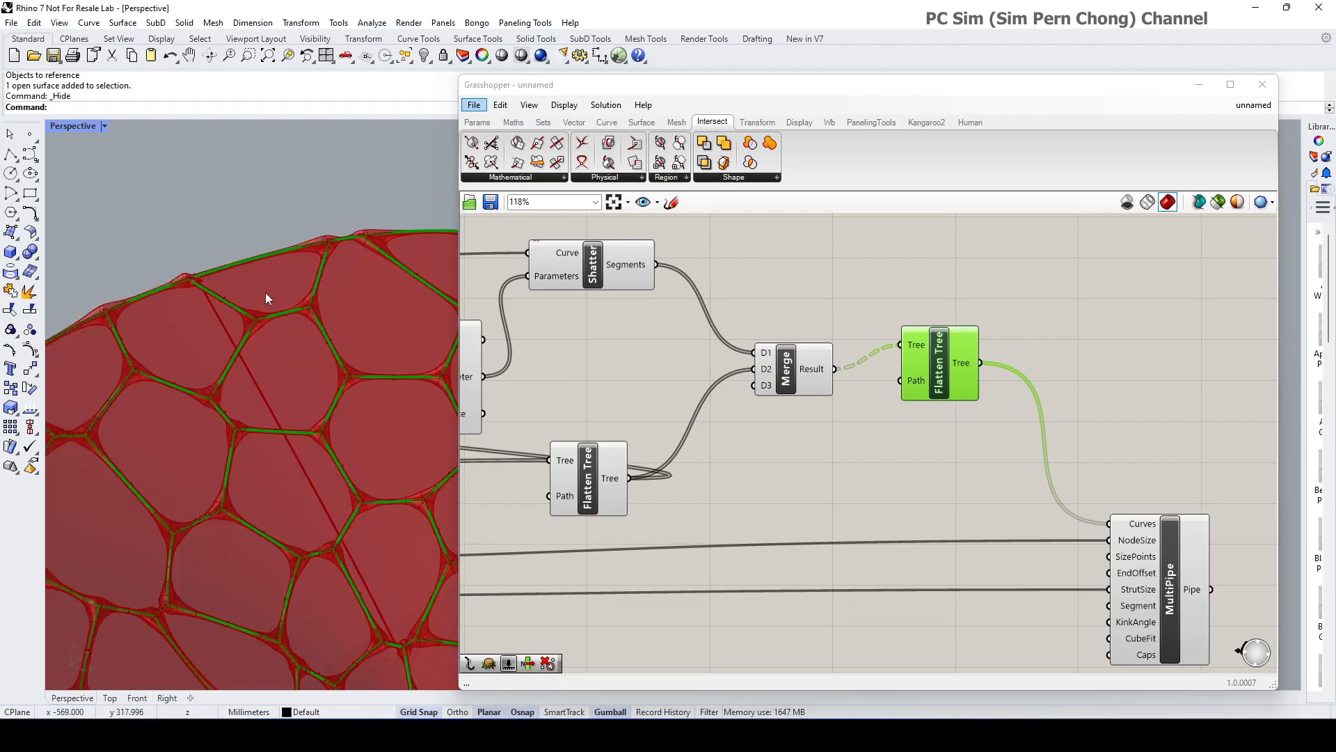
pyautogui.scroll(-5, 325, 312)
pyautogui.moveTo(310, 319); pyautogui.dragTo(288, 313, button='right')
pyautogui.click(866, 468)
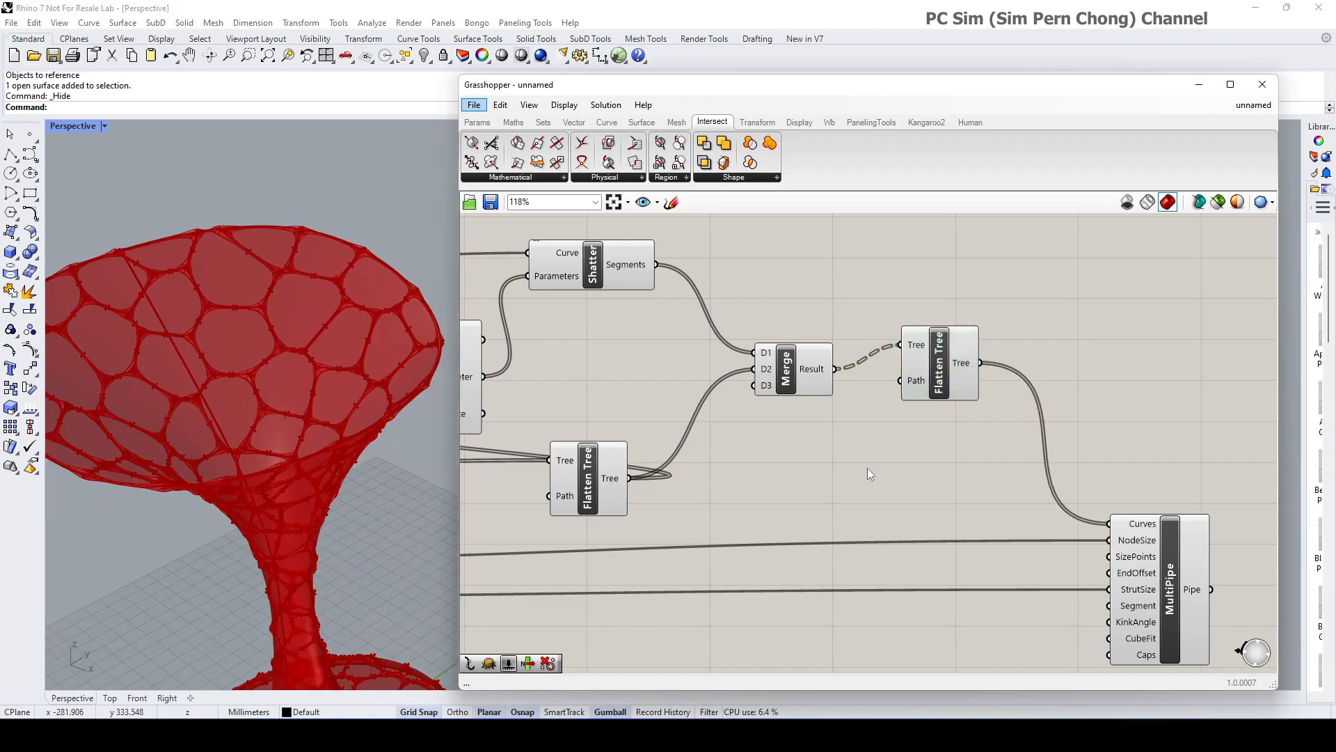
# Turn off the preview of the Geometry parameter at the start of the definition
pyautogui.moveTo(378, 342); pyautogui.dragTo(386, 355, button='right')
pyautogui.moveTo(590, 356)
pyautogui.mouseDown(button='right')
pyautogui.moveTo(702, 409)
pyautogui.moveTo(1058, 438)
pyautogui.mouseUp(button='right')
pyautogui.moveTo(651, 410); pyautogui.dragTo(1044, 439, button='right')
pyautogui.moveTo(710, 428); pyautogui.dragTo(1035, 440, button='right')
pyautogui.moveTo(758, 441); pyautogui.dragTo(1058, 445, button='right')
pyautogui.moveTo(697, 418); pyautogui.dragTo(1085, 435, button='right')
pyautogui.scroll(-1, 875, 441)
pyautogui.scroll(-2, 875, 440)
pyautogui.scroll(3, 723, 431)
pyautogui.rightClick(724, 427)
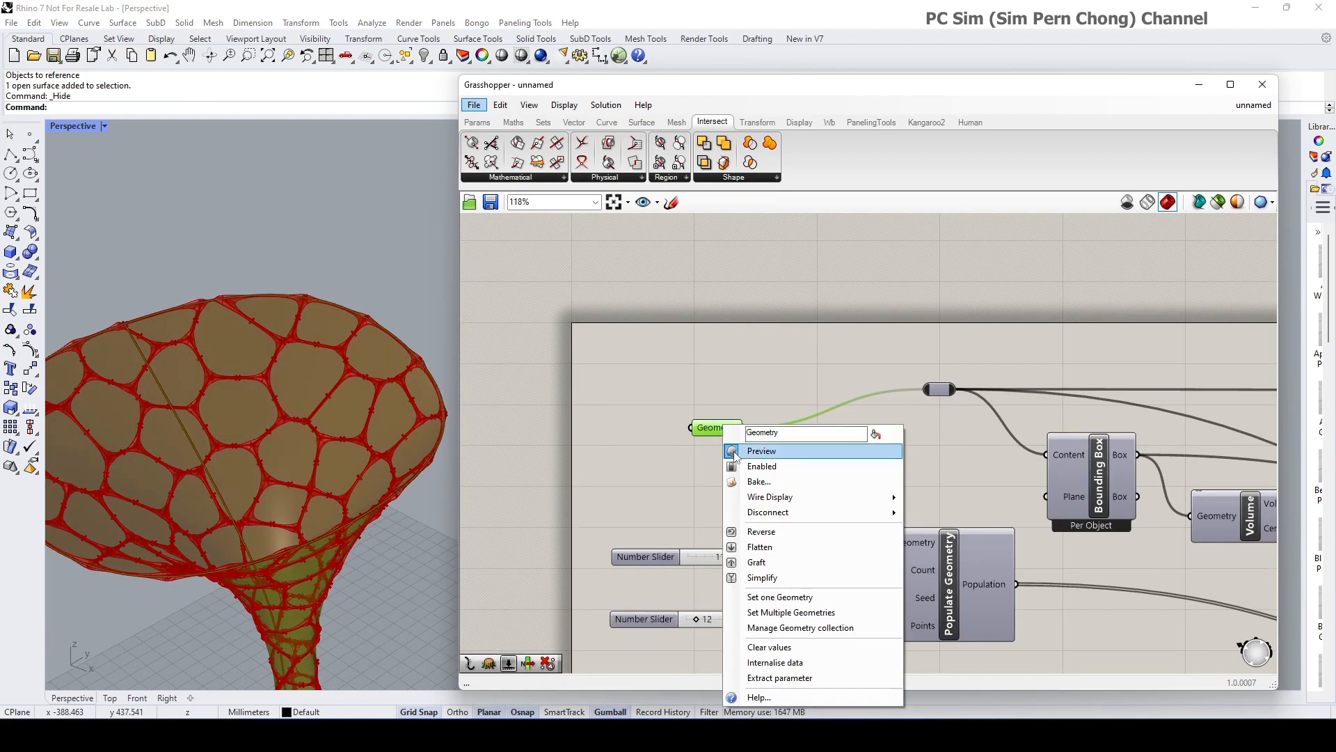
pyautogui.click(762, 452)
# Select every component before MultiPipe and disable their preview so only the piped network is displayed
pyautogui.scroll(-1, 630, 400)
pyautogui.scroll(-5, 630, 400)
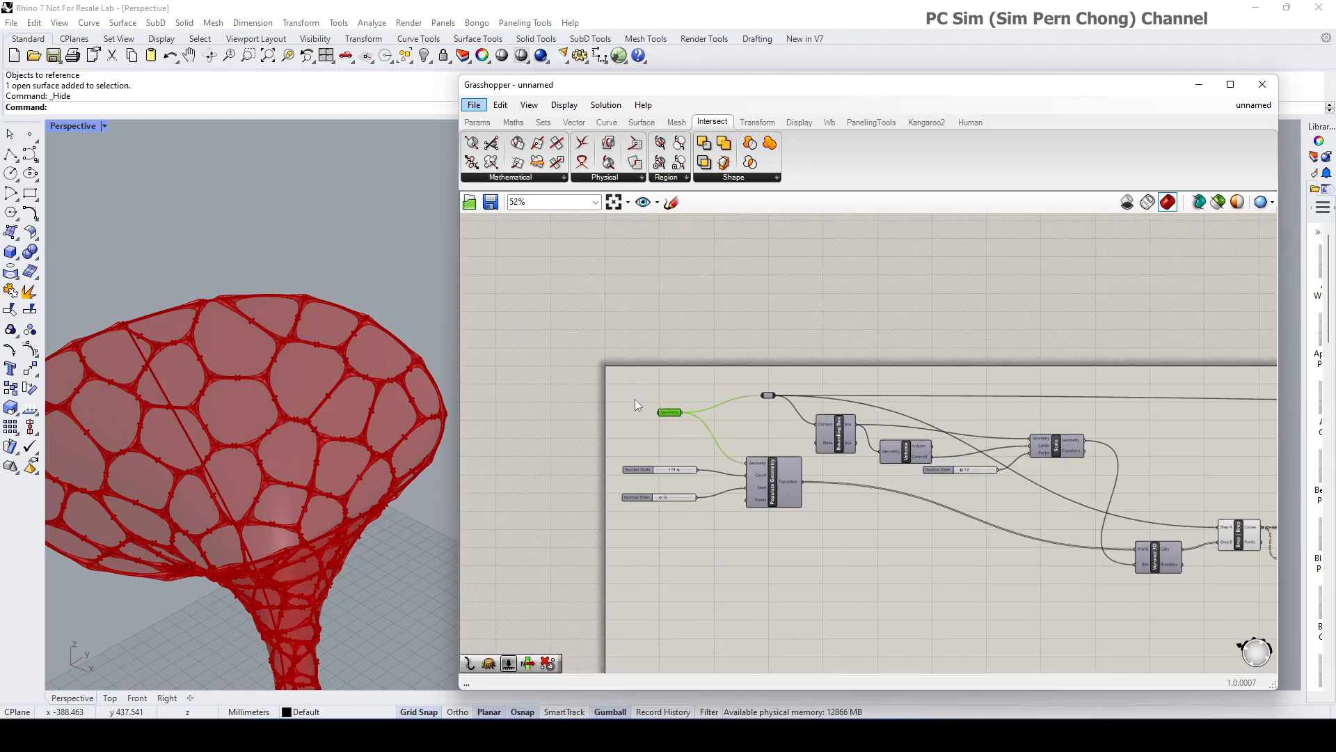
pyautogui.scroll(-3, 774, 420)
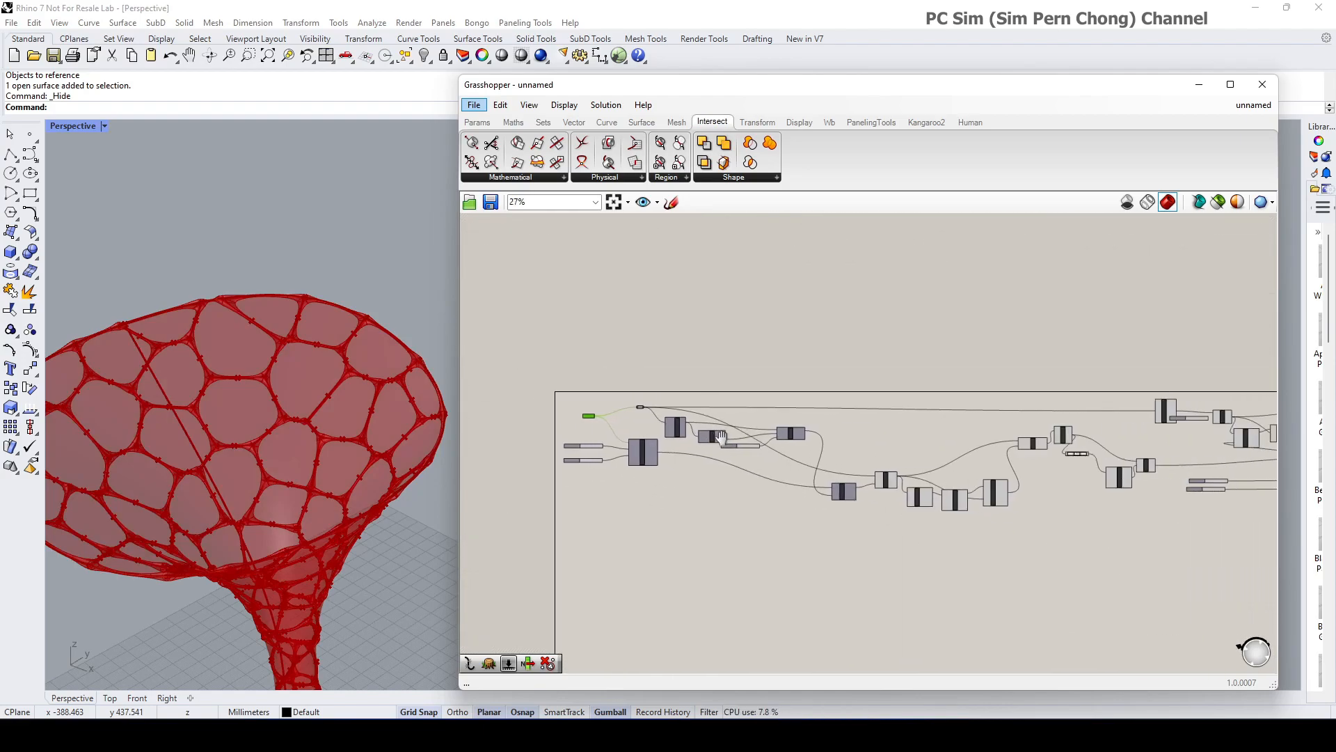
pyautogui.scroll(-1, 926, 451)
pyautogui.moveTo(601, 362); pyautogui.dragTo(1196, 572)
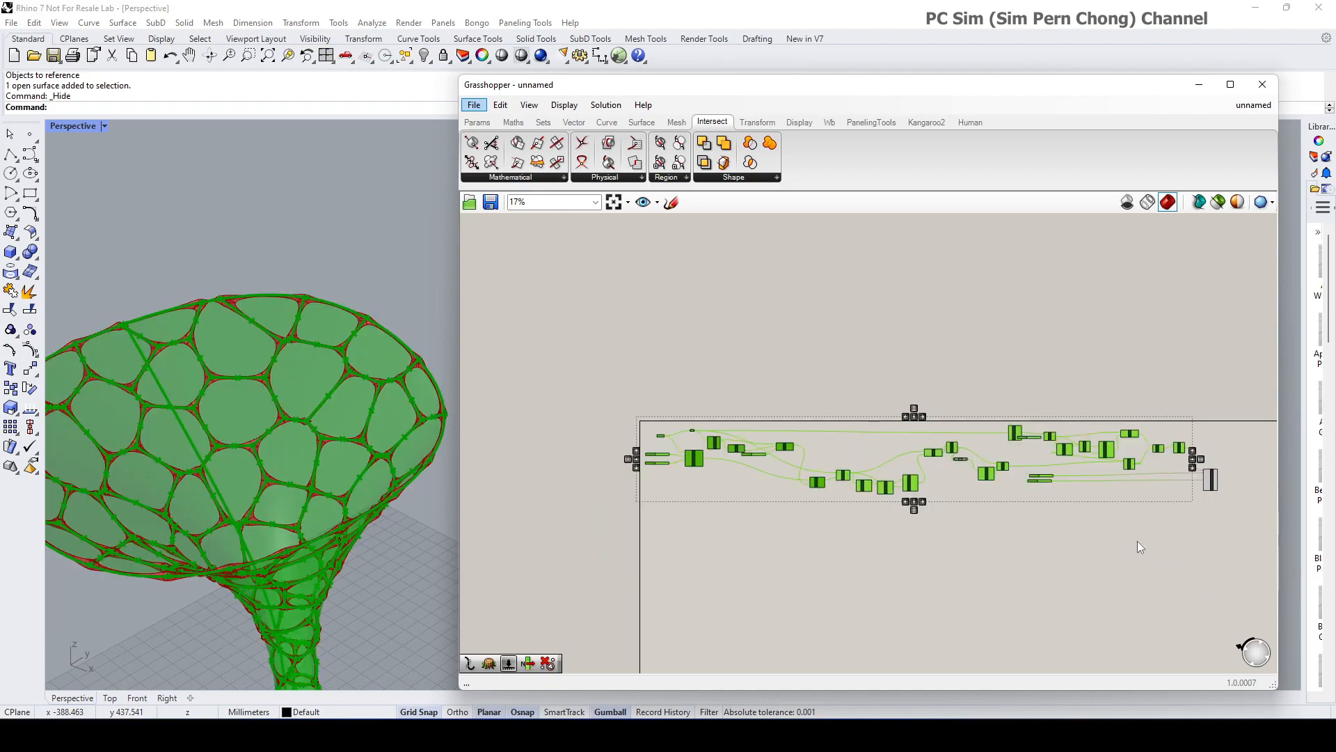
pyautogui.middleClick(1026, 454)
pyautogui.click(1029, 405)
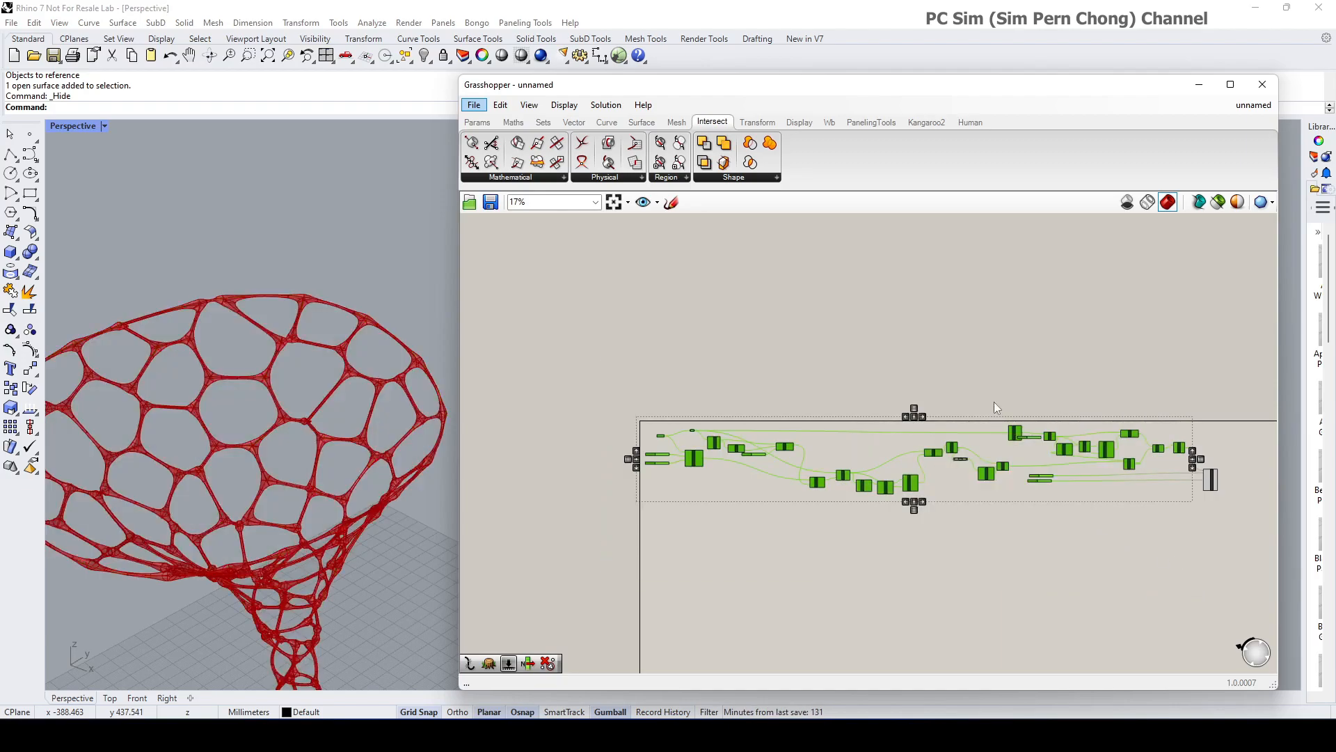
# Examine the whole piped goblet and the node joints along its rim from several angles
pyautogui.scroll(-6, 311, 432)
pyautogui.moveTo(312, 437)
pyautogui.mouseDown(button='right')
pyautogui.moveTo(322, 407)
pyautogui.moveTo(286, 448)
pyautogui.moveTo(314, 461)
pyautogui.mouseUp(button='right')
pyautogui.scroll(3, 286, 448)
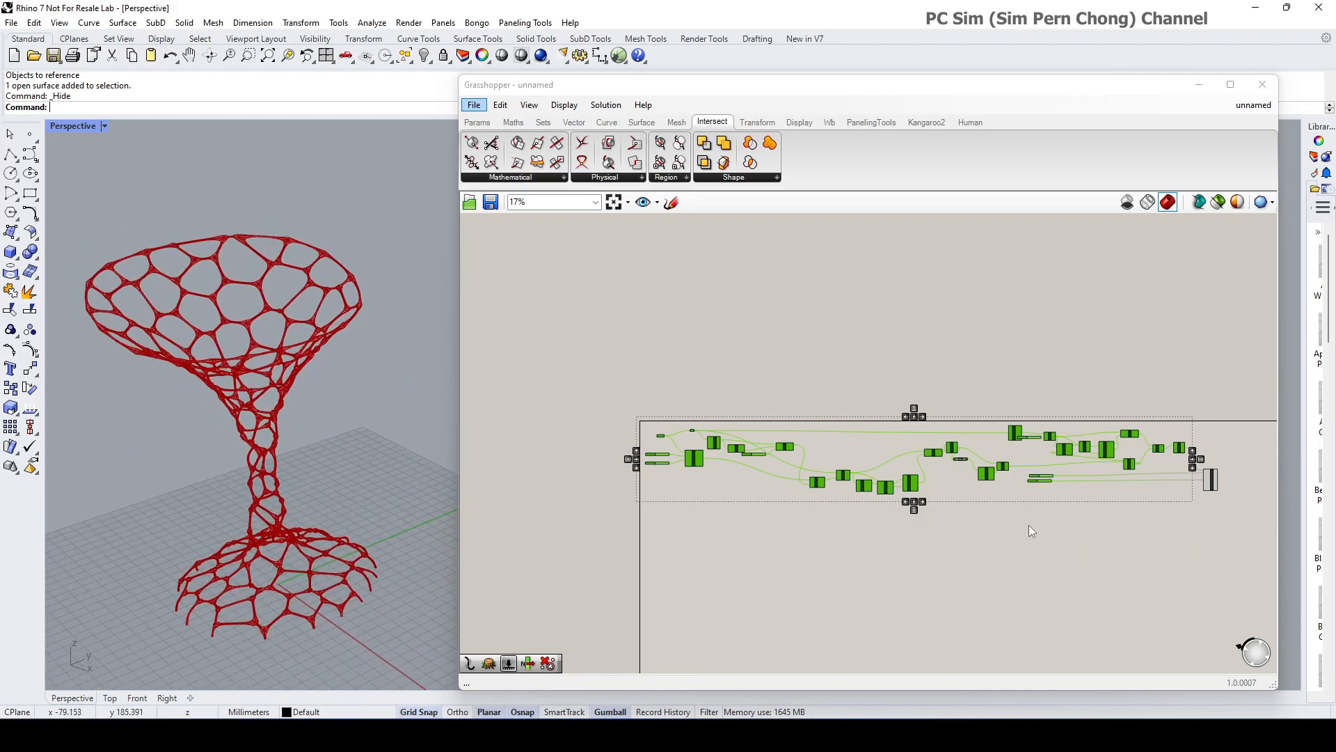
pyautogui.scroll(6, 1029, 525)
pyautogui.scroll(2, 1010, 476)
pyautogui.moveTo(921, 448); pyautogui.dragTo(1055, 464)
pyautogui.click(853, 502)
pyautogui.moveTo(832, 502); pyautogui.dragTo(871, 512, button='right')
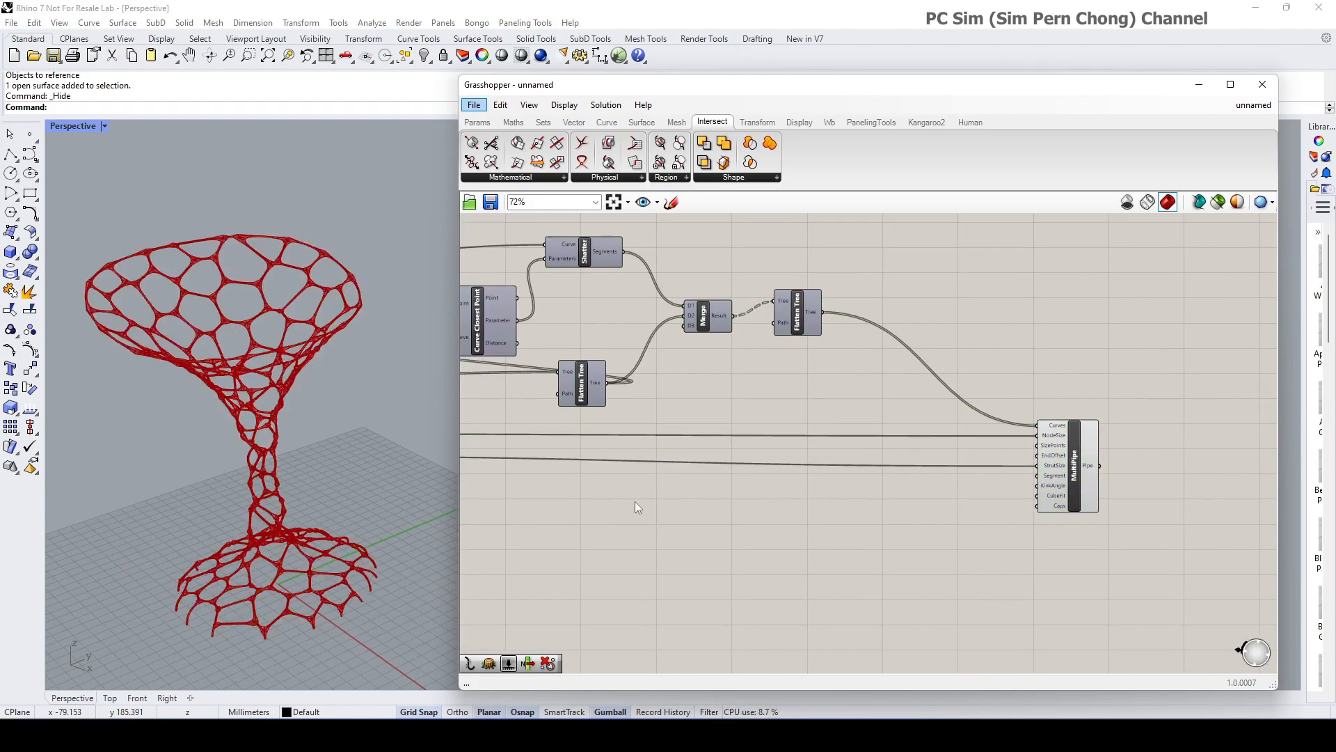
pyautogui.scroll(10, 327, 328)
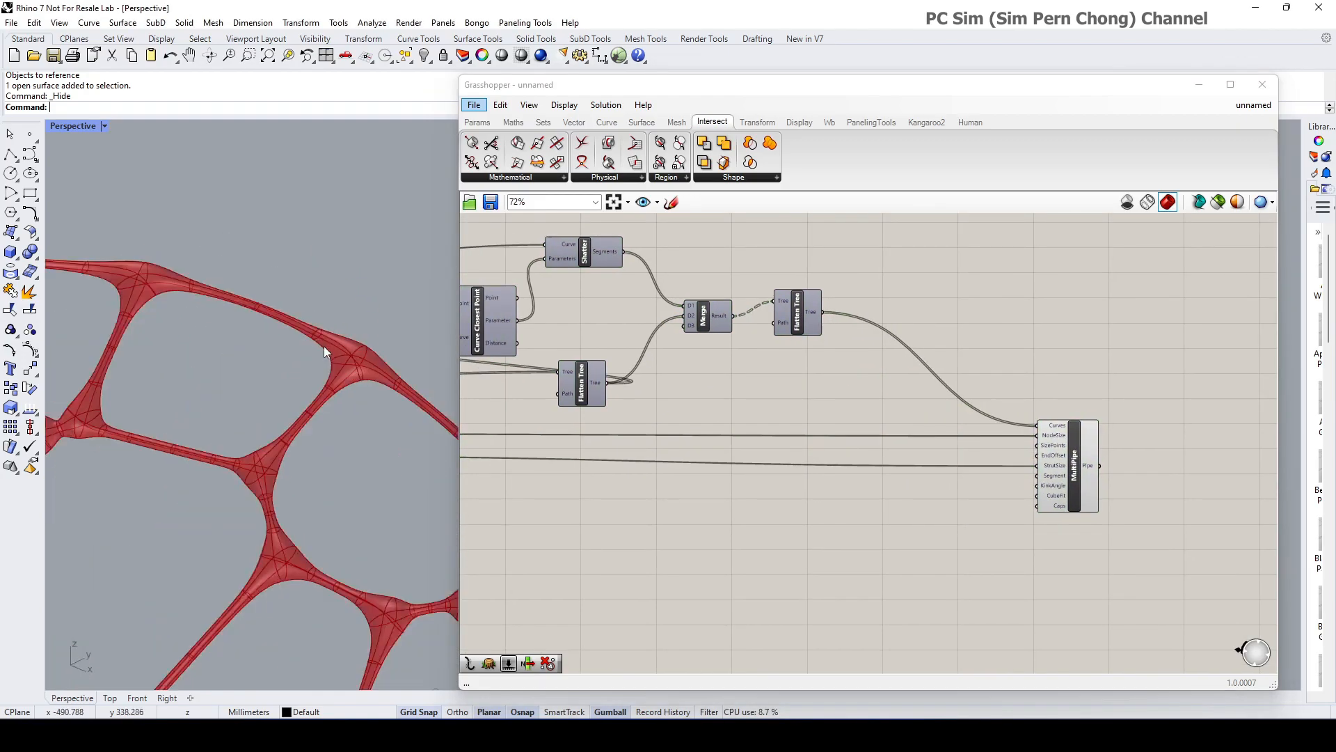
pyautogui.scroll(-5, 176, 306)
pyautogui.keyDown('shift'); pyautogui.moveTo(174, 311); pyautogui.dragTo(288, 348, button='right'); pyautogui.keyUp('shift')
pyautogui.scroll(5, 283, 376)
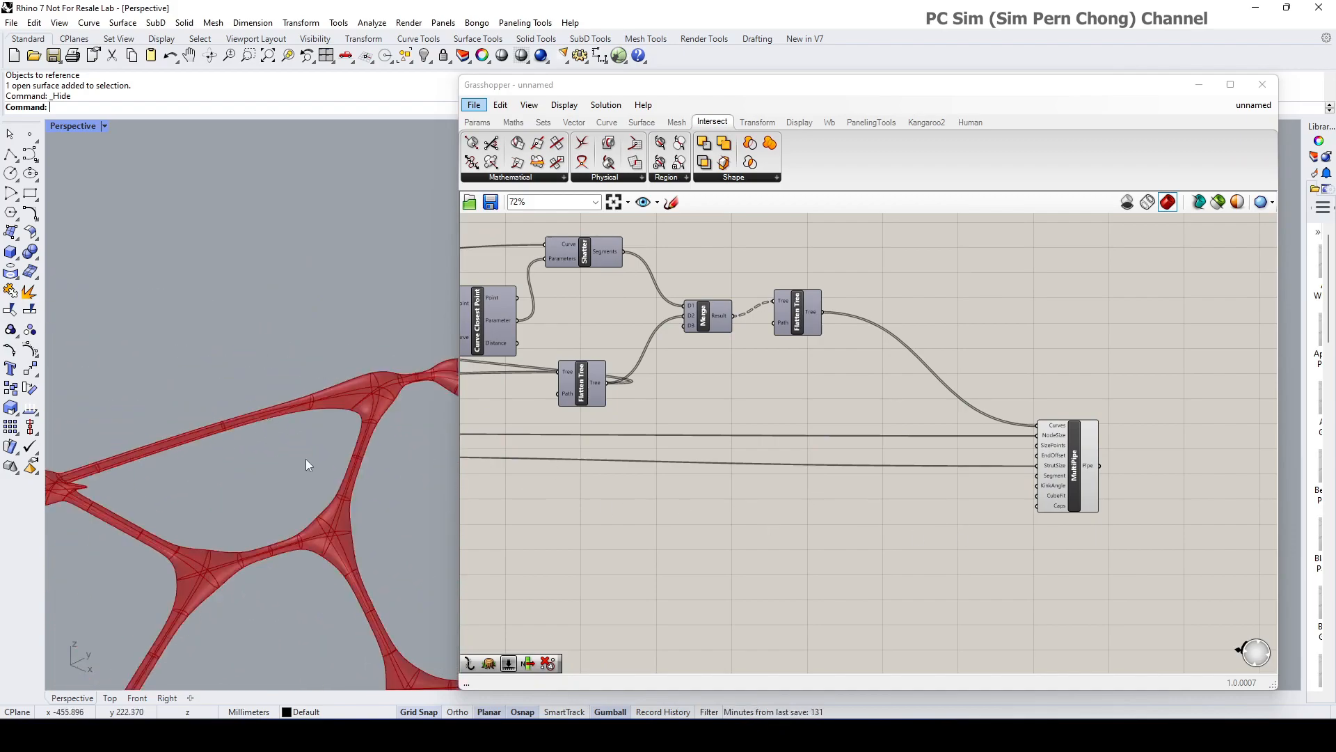
pyautogui.scroll(-6, 326, 477)
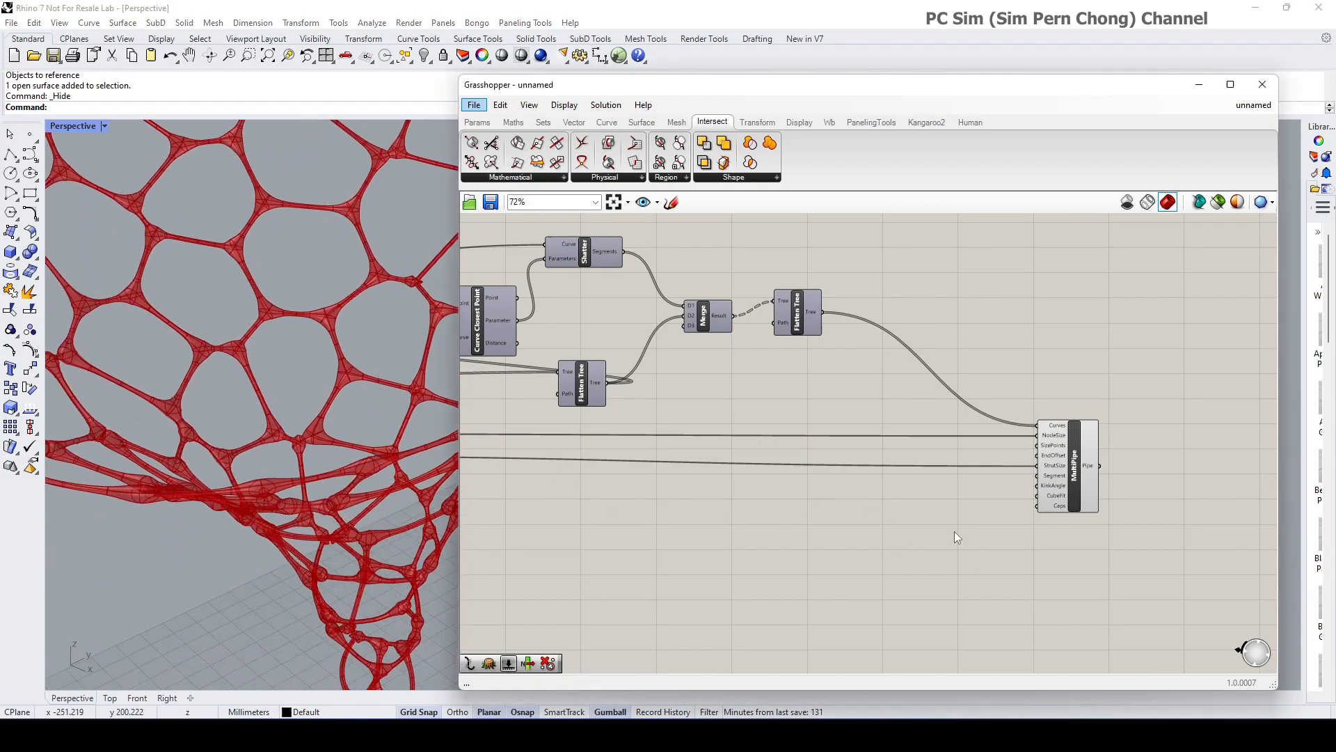
# Examine the pipe ends around the lower edge of the goblet's base
pyautogui.moveTo(969, 539); pyautogui.dragTo(818, 503, button='right')
pyautogui.moveTo(438, 417); pyautogui.dragTo(384, 515, button='right')
pyautogui.scroll(6, 356, 437)
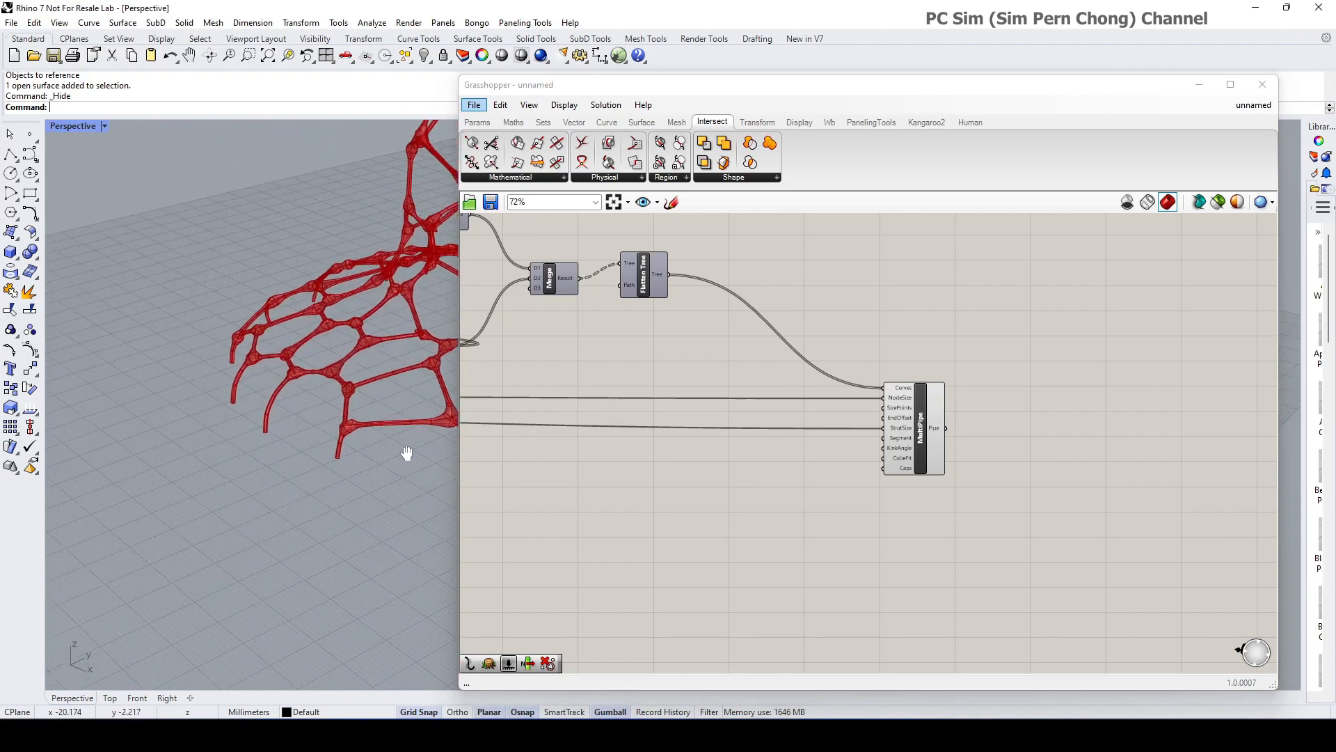
pyautogui.scroll(2, 355, 434)
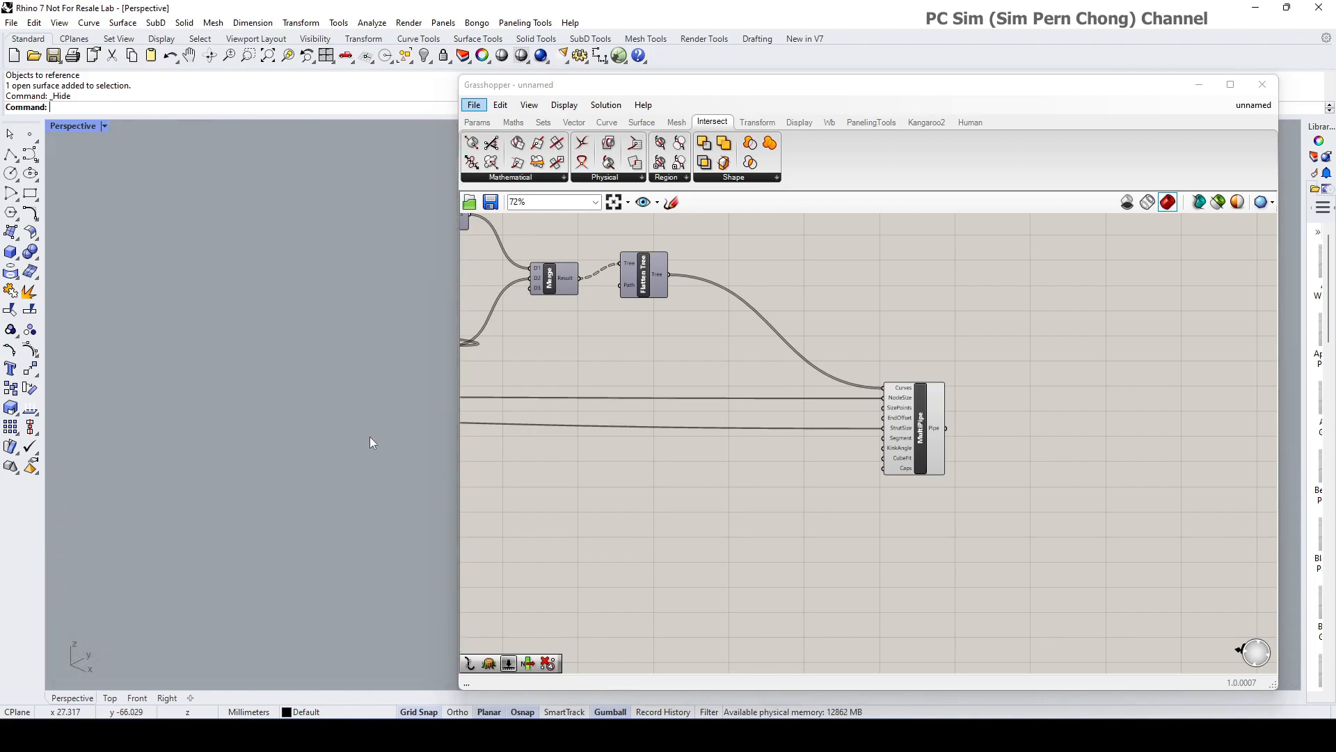
pyautogui.scroll(-2, 380, 435)
pyautogui.scroll(4, 874, 525)
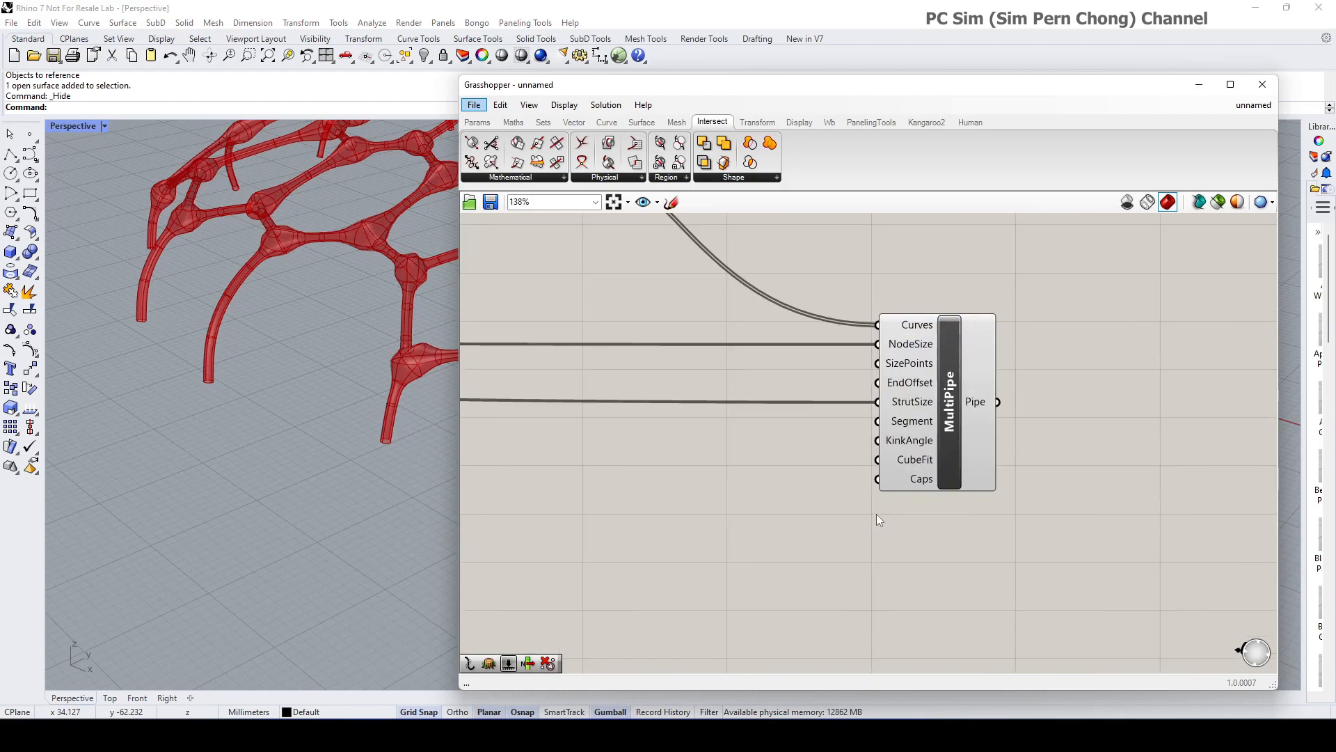
# Add a number slider with value 1 and connect it to MultiPipe's Caps input for round pipe ends
pyautogui.moveTo(961, 468); pyautogui.dragTo(1016, 488)
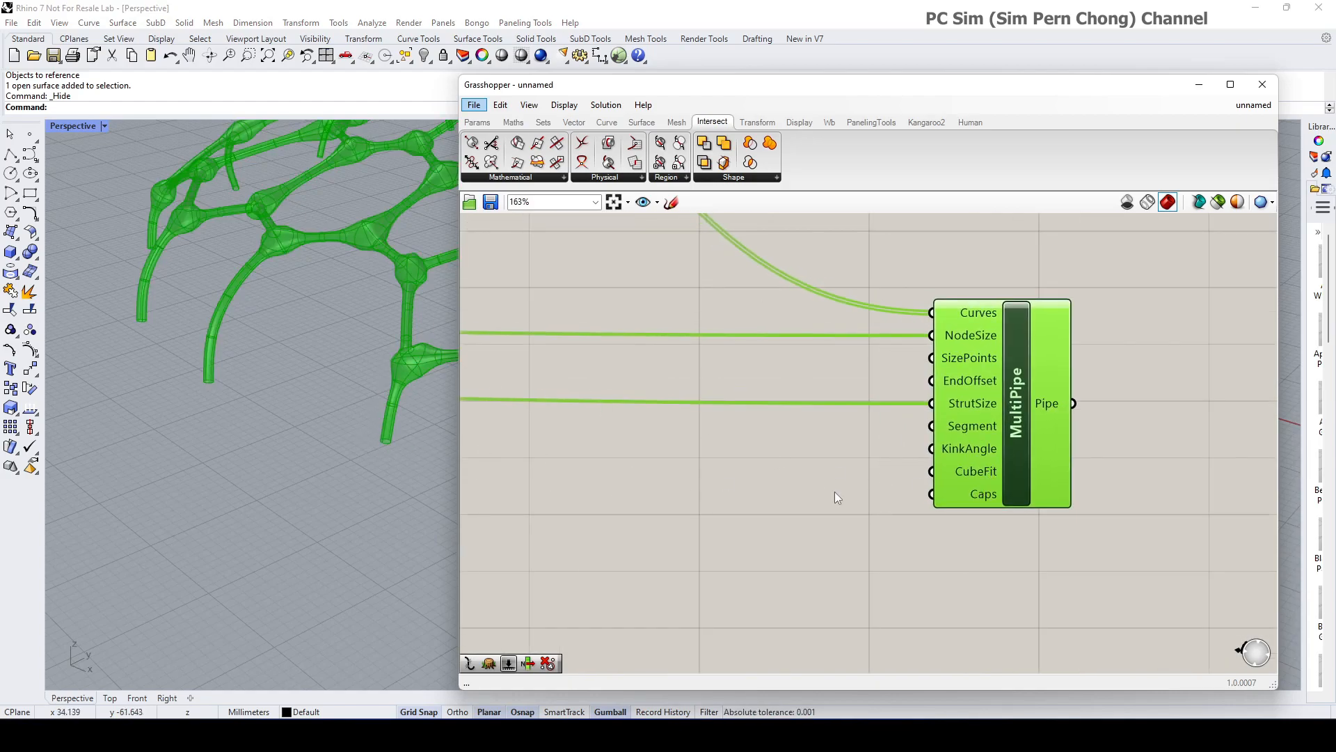
pyautogui.scroll(2, 966, 488)
pyautogui.moveTo(980, 496)
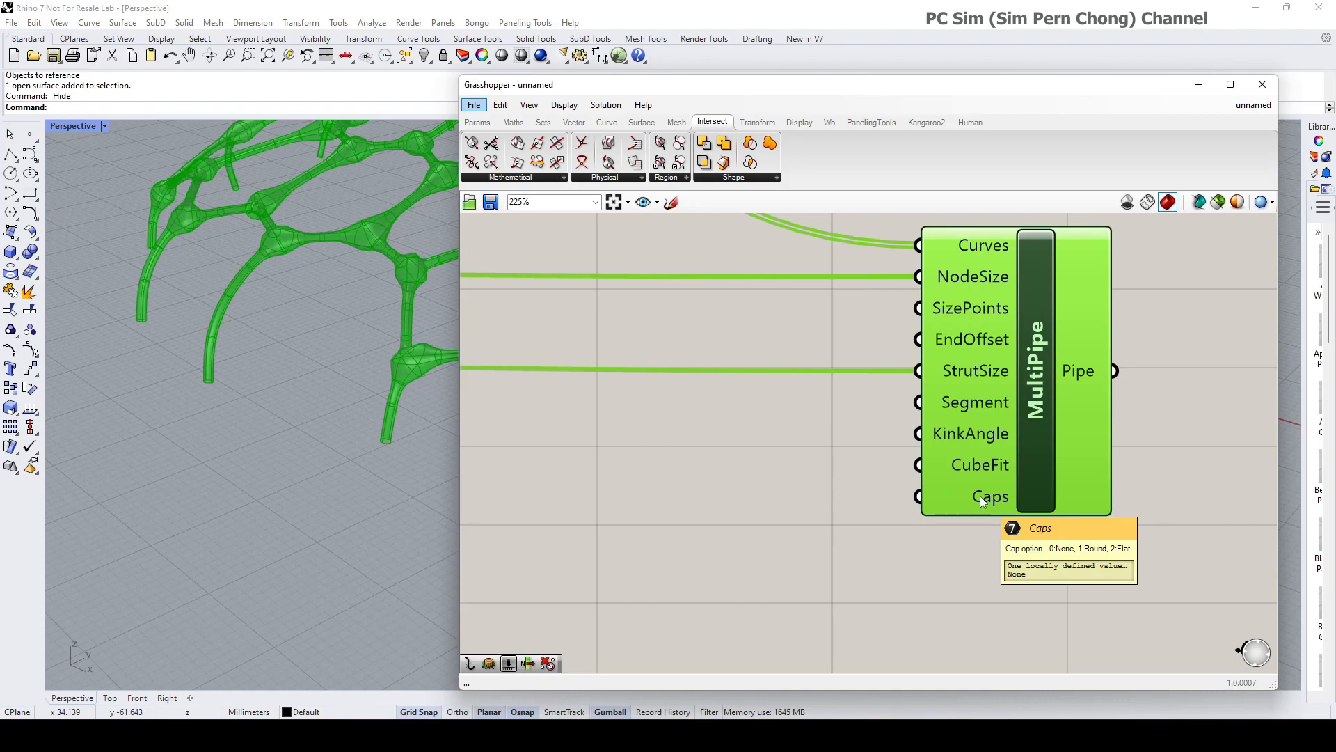
pyautogui.doubleClick(665, 498)
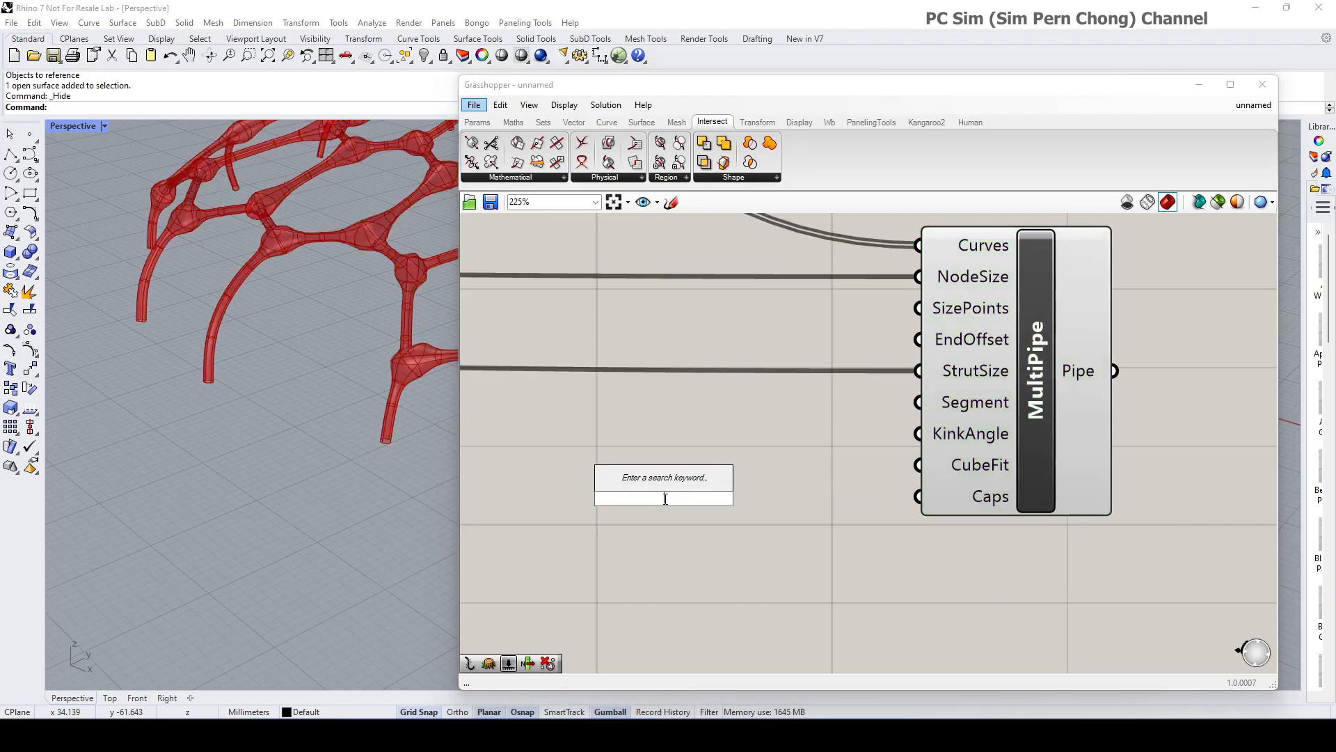
pyautogui.write('1')
pyautogui.click(806, 515)
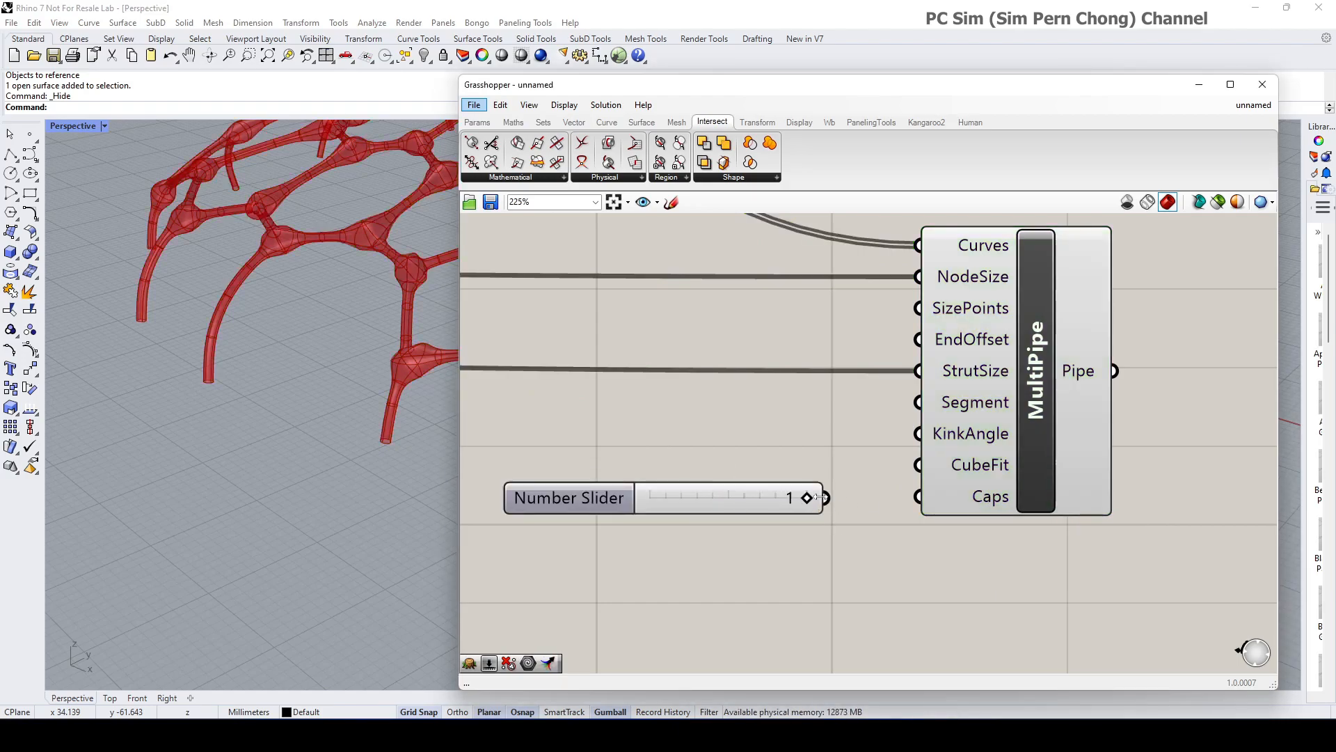
pyautogui.moveTo(827, 498); pyautogui.dragTo(918, 496)
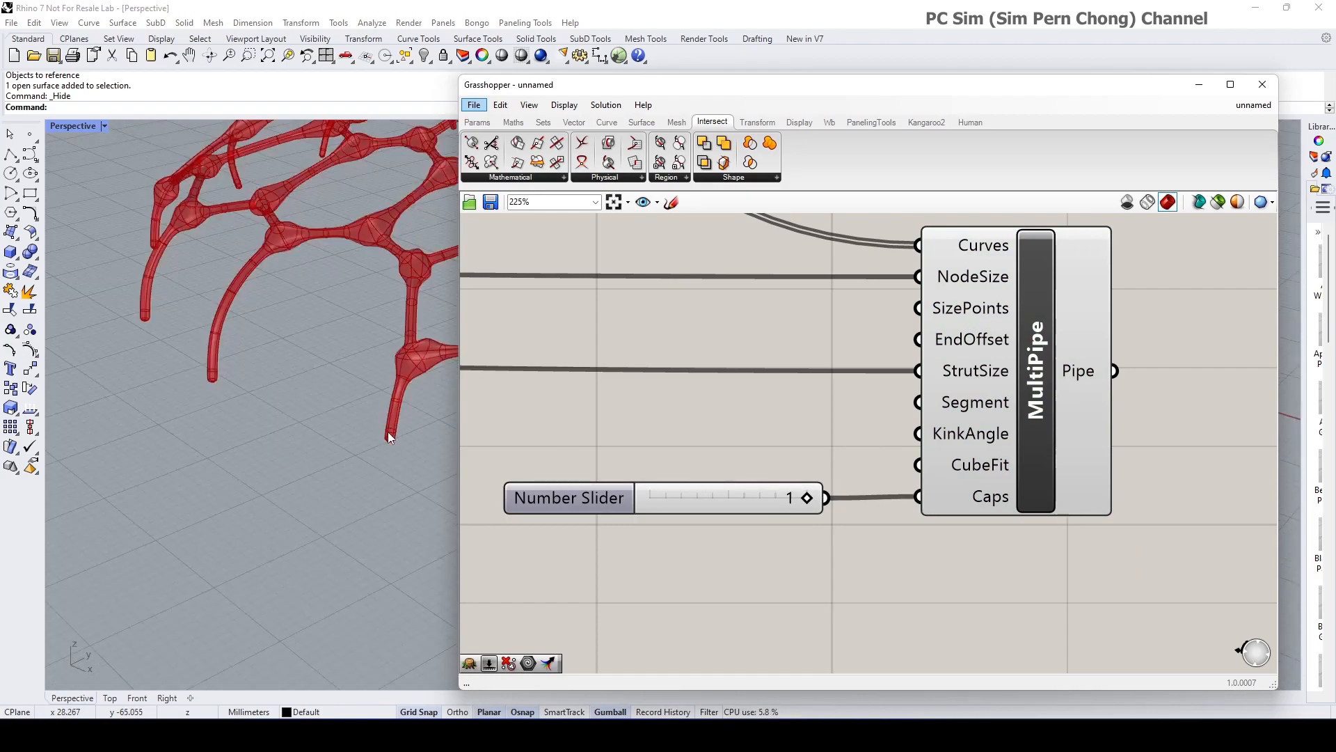
# Examine the capped pipe ends, the node joints on the base and the whole piped goblet
pyautogui.scroll(-5, 262, 373)
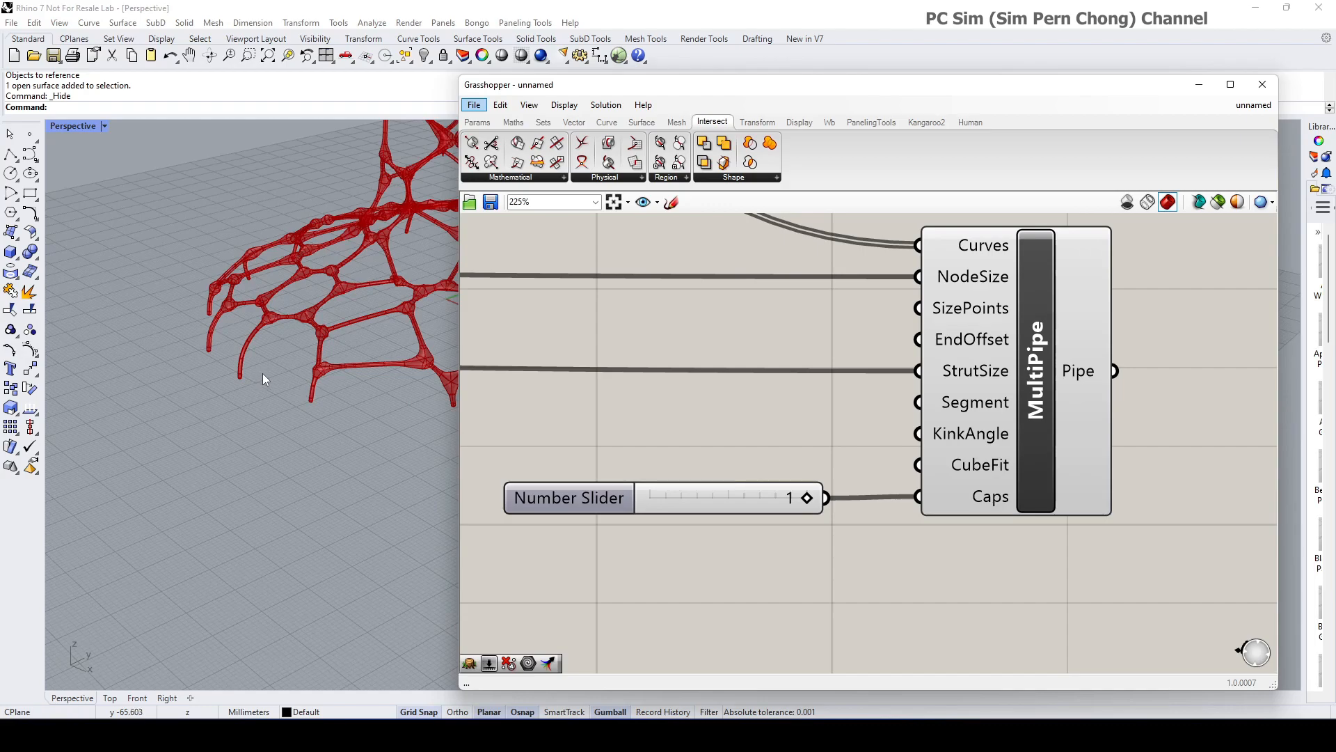
pyautogui.keyDown('shift'); pyautogui.moveTo(288, 369); pyautogui.dragTo(288, 476, button='right'); pyautogui.keyUp('shift')
pyautogui.scroll(3, 286, 408)
pyautogui.moveTo(286, 408); pyautogui.dragTo(315, 412, button='right')
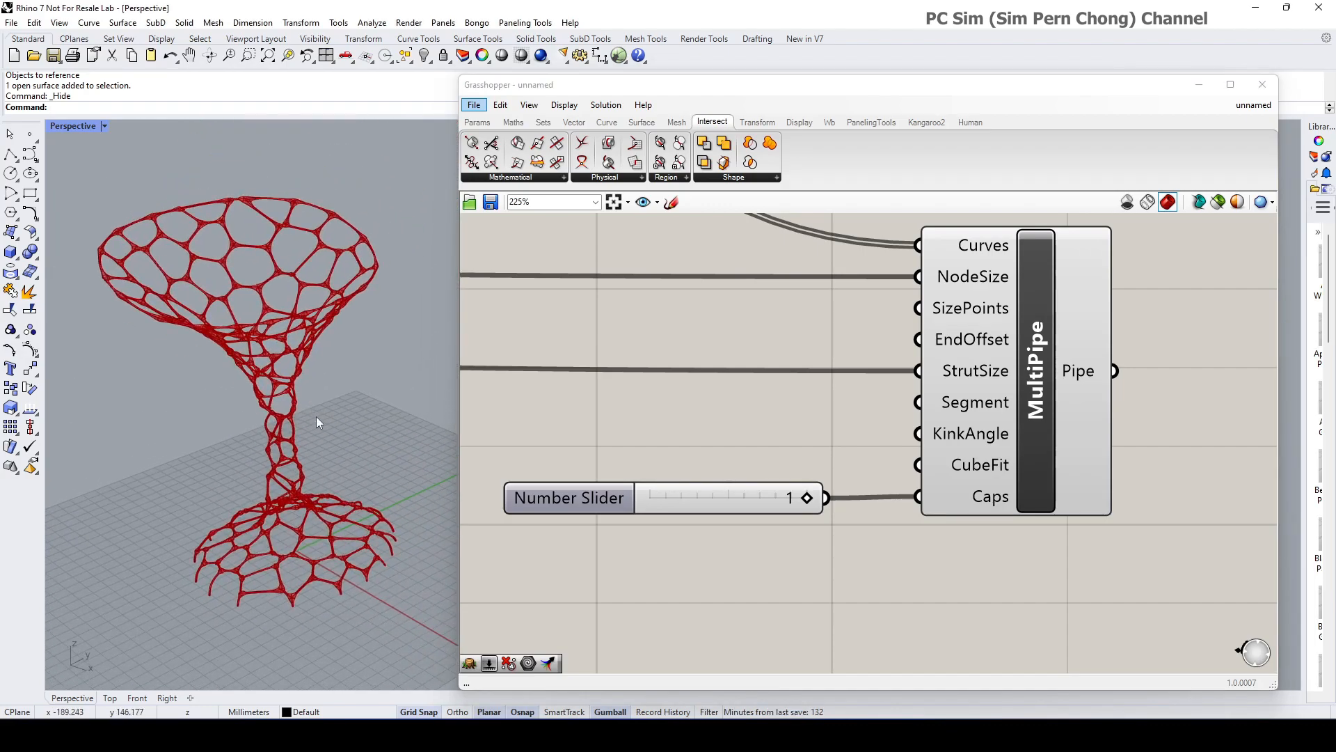
pyautogui.scroll(-2, 669, 399)
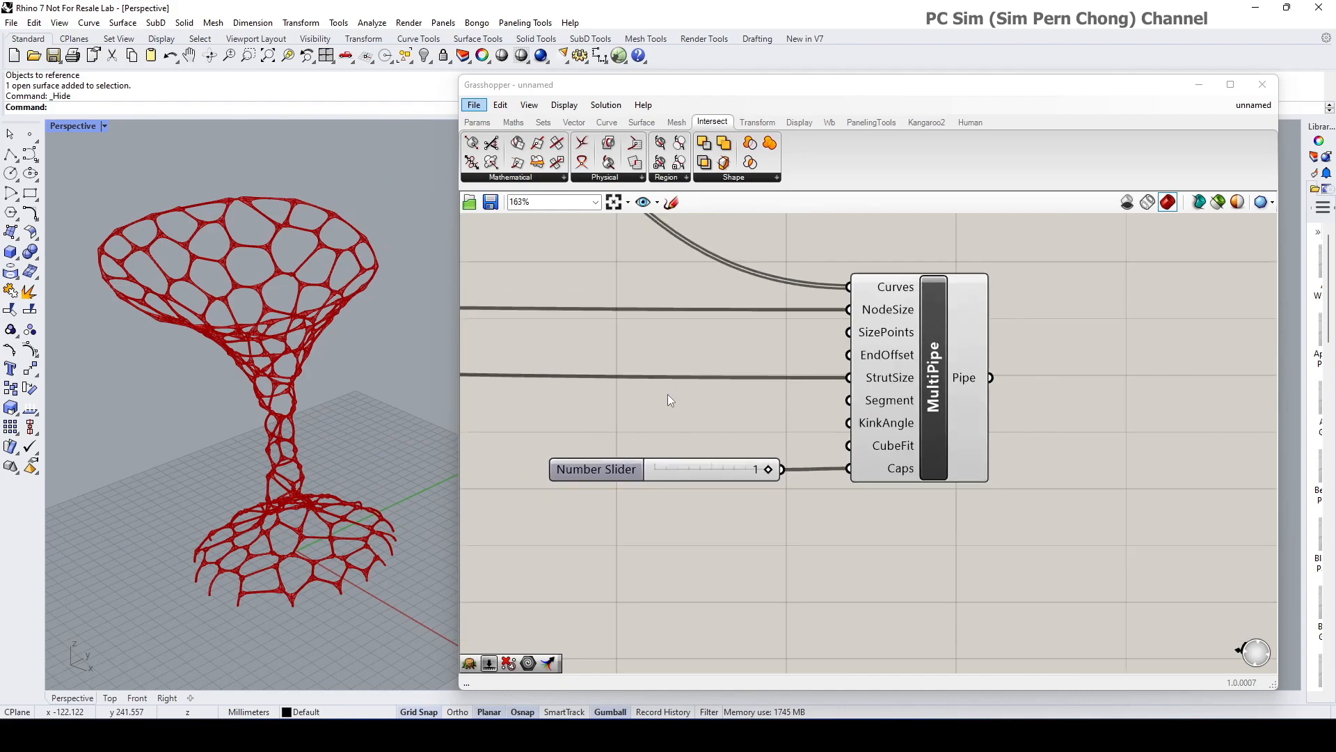
pyautogui.scroll(10, 362, 548)
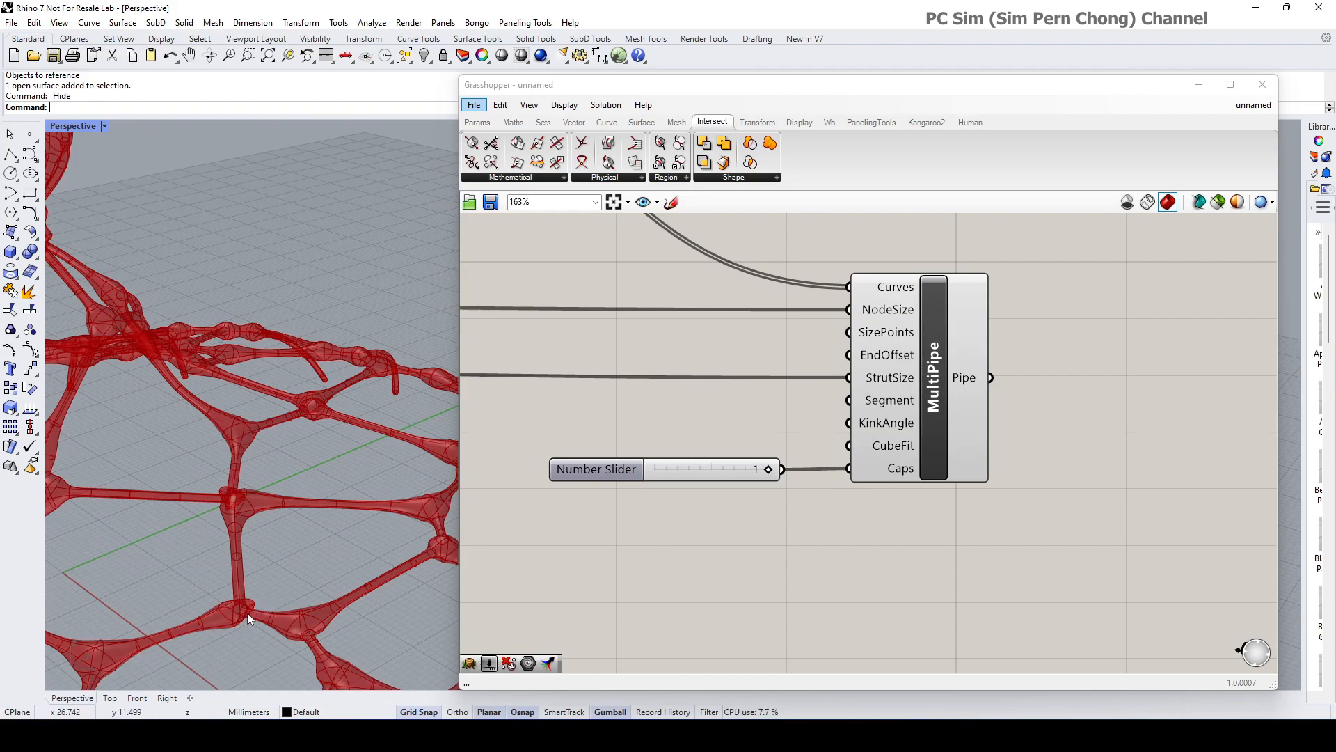
pyautogui.scroll(-10, 292, 515)
pyautogui.scroll(-5, 307, 505)
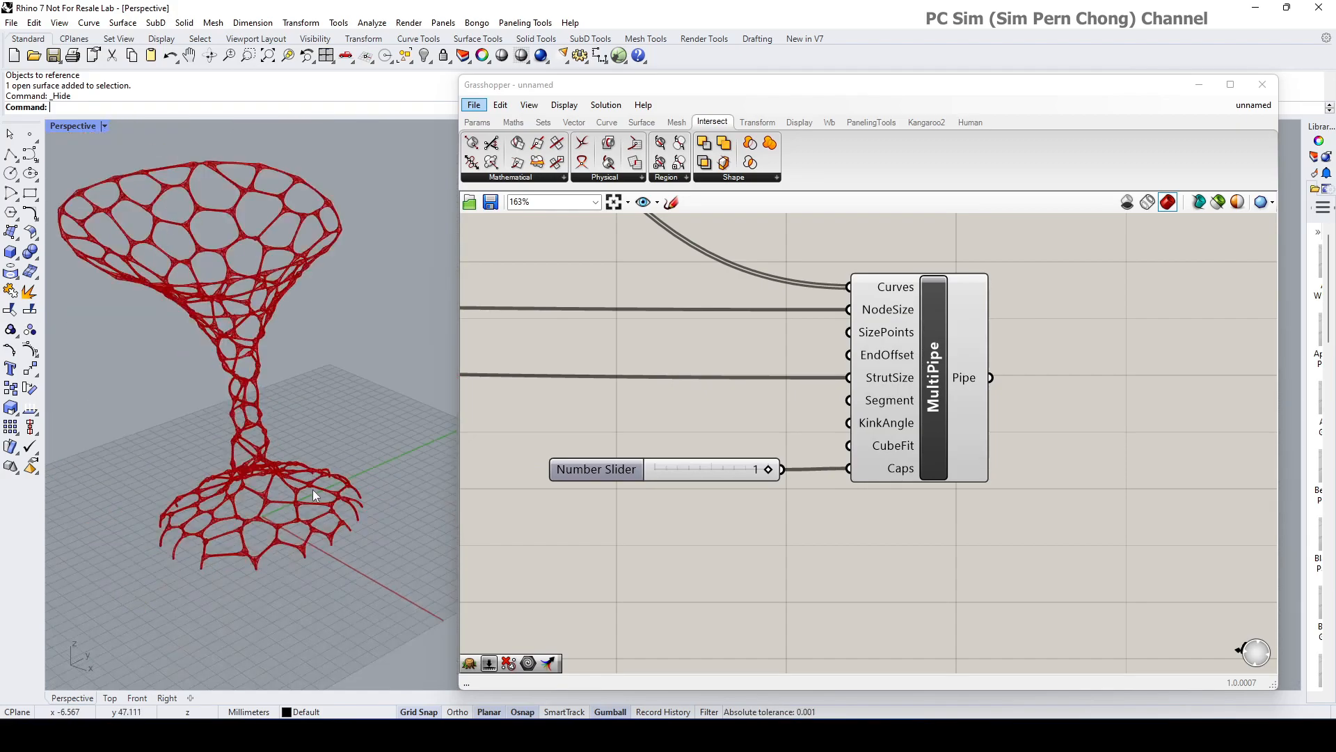
pyautogui.scroll(4, 315, 455)
pyautogui.keyDown('shift'); pyautogui.moveTo(314, 456); pyautogui.dragTo(311, 476, button='right'); pyautogui.keyUp('shift')
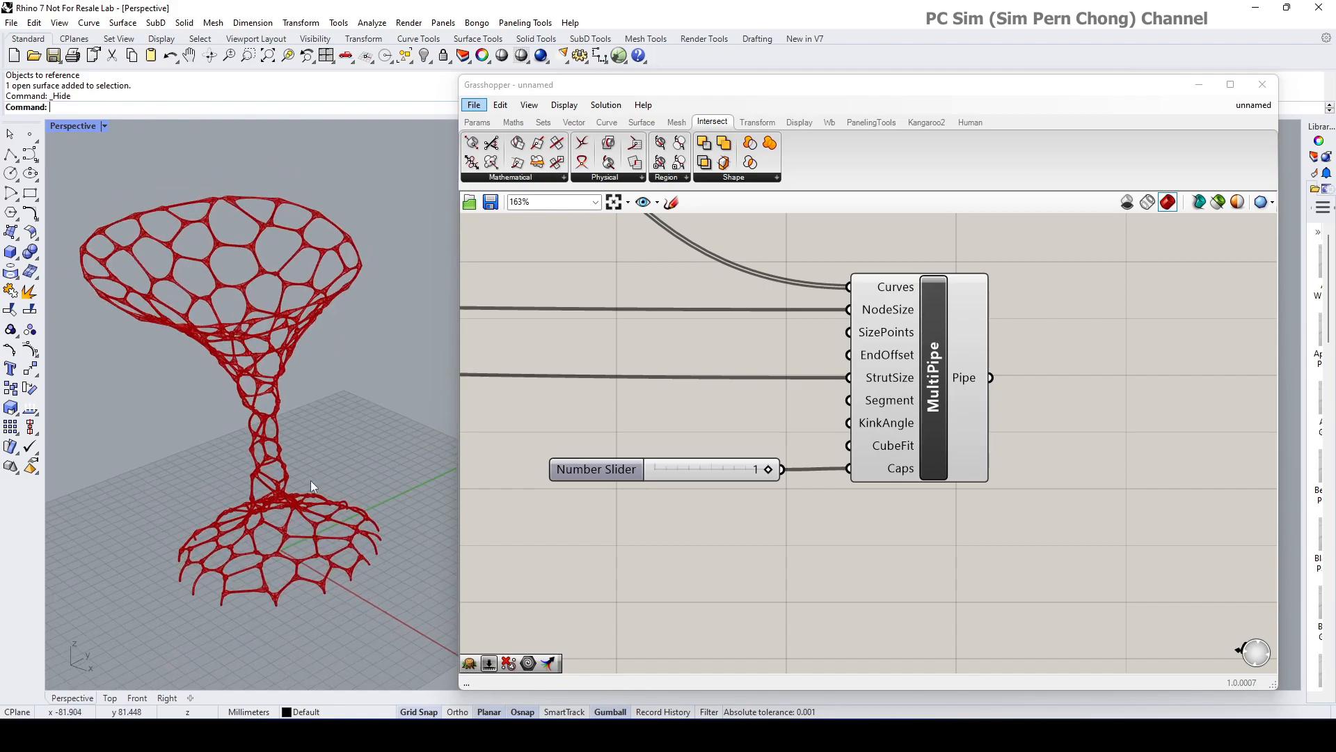
# Bake the MultiPipe result into the Rhino document
pyautogui.moveTo(736, 511); pyautogui.dragTo(705, 531, button='right')
pyautogui.scroll(-2, 827, 485)
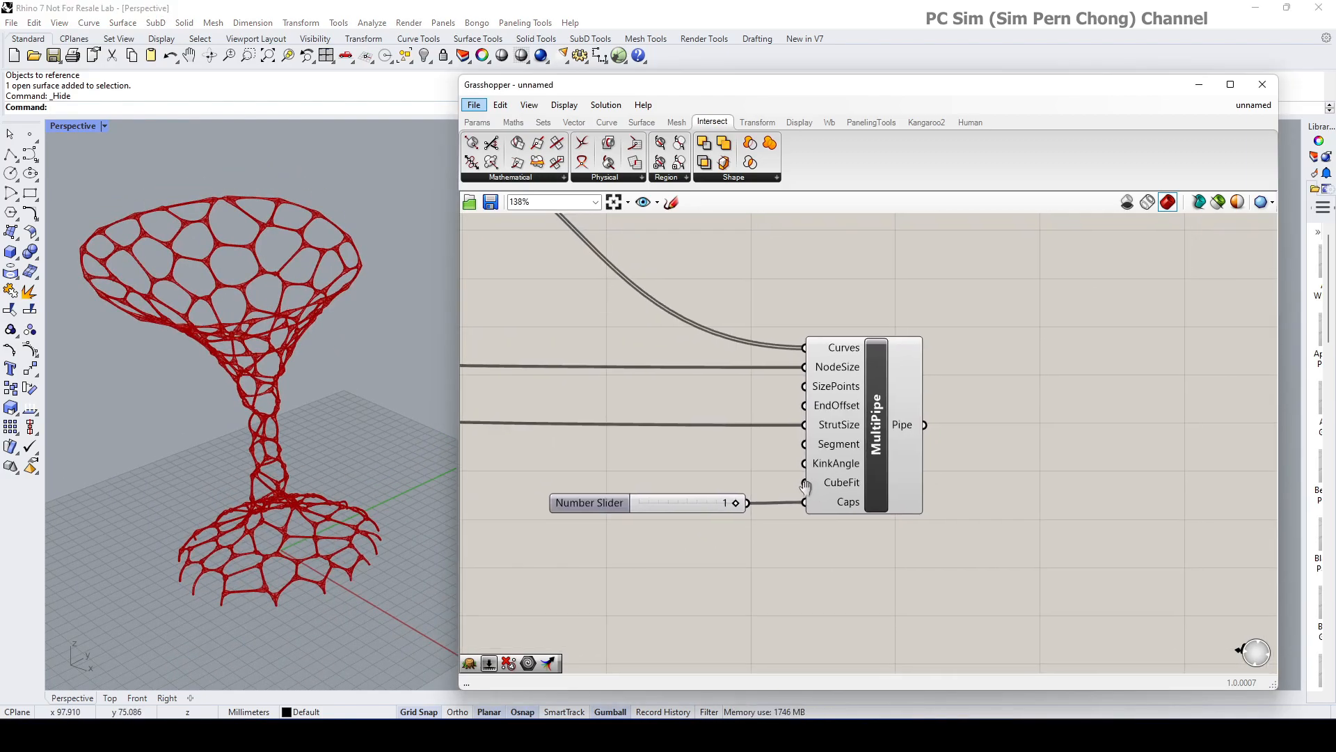
pyautogui.scroll(3, 806, 465)
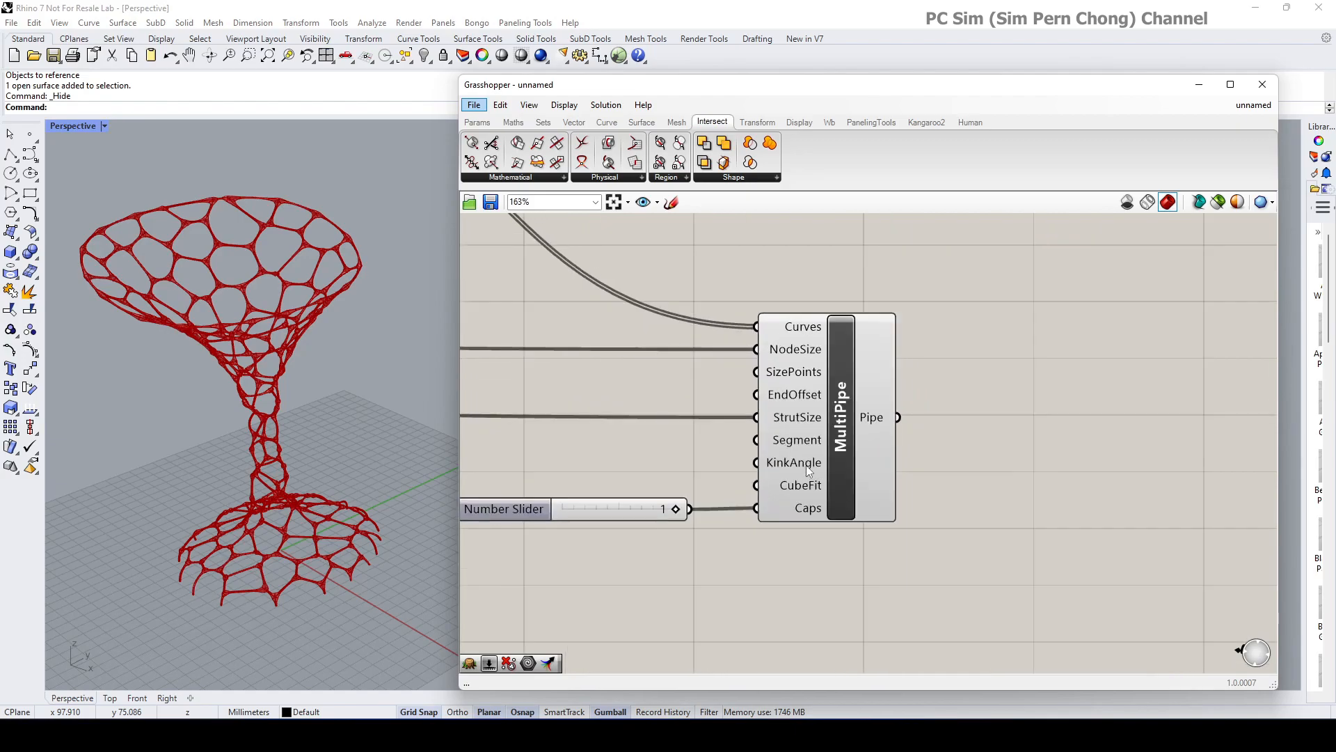
pyautogui.rightClick(843, 447)
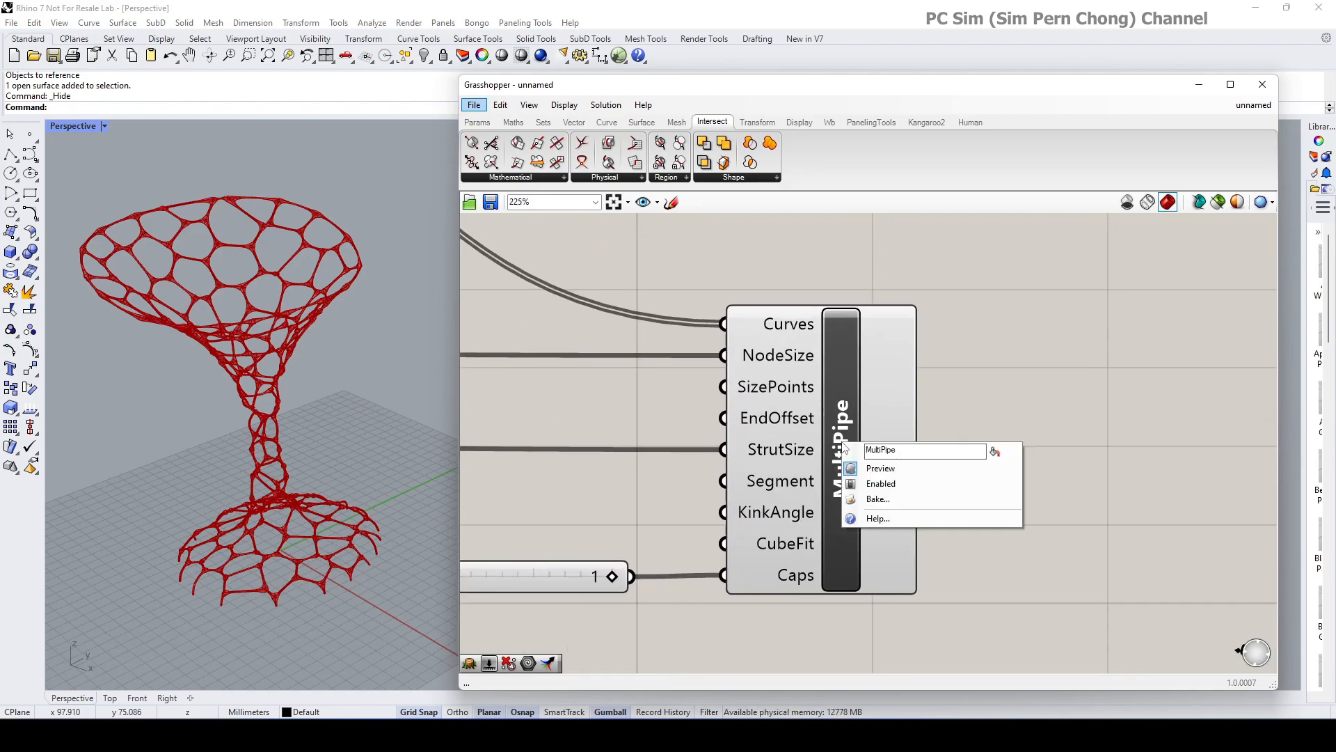
pyautogui.click(872, 500)
pyautogui.click(881, 627)
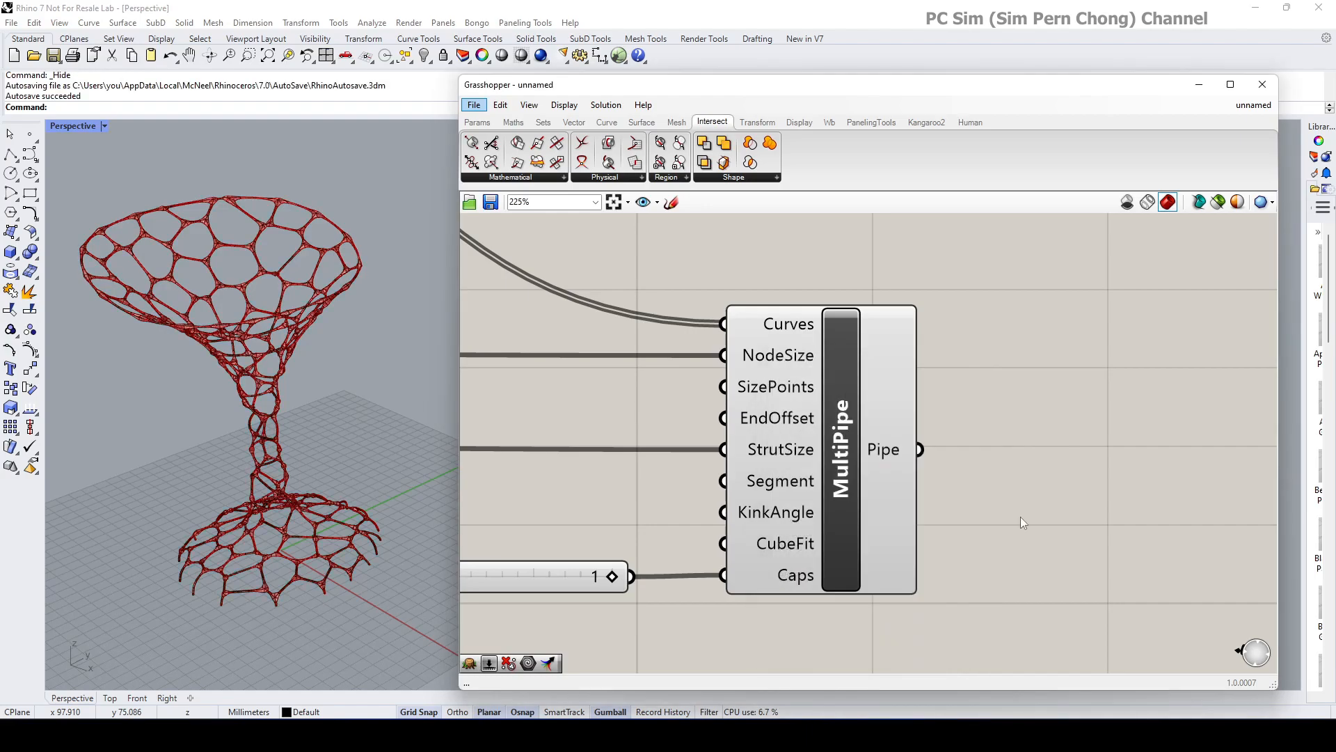
# Minimize Grasshopper and enable Sub-objects in Rhino's selection filter so the SubD's edges can be picked
pyautogui.click(1200, 85)
pyautogui.scroll(10, 468, 475)
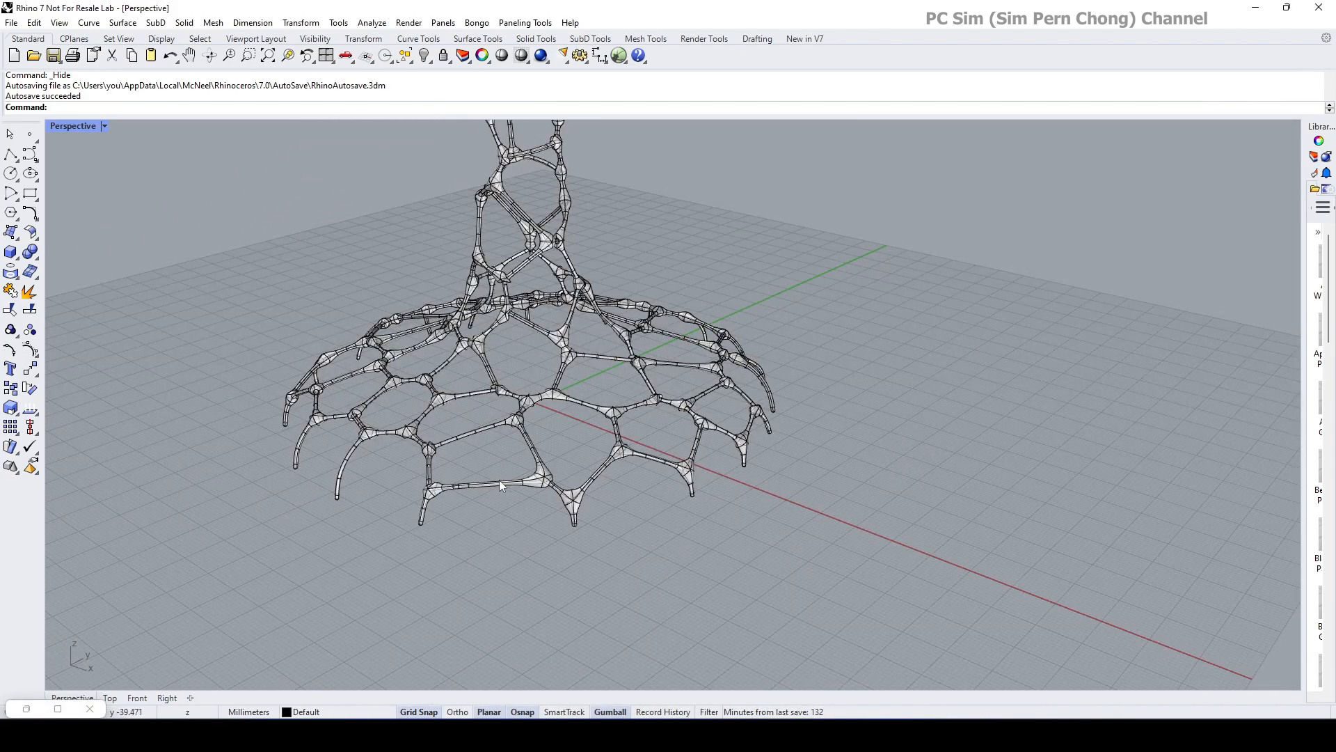
pyautogui.keyDown('shift'); pyautogui.moveTo(604, 469); pyautogui.dragTo(599, 456, button='right'); pyautogui.keyUp('shift')
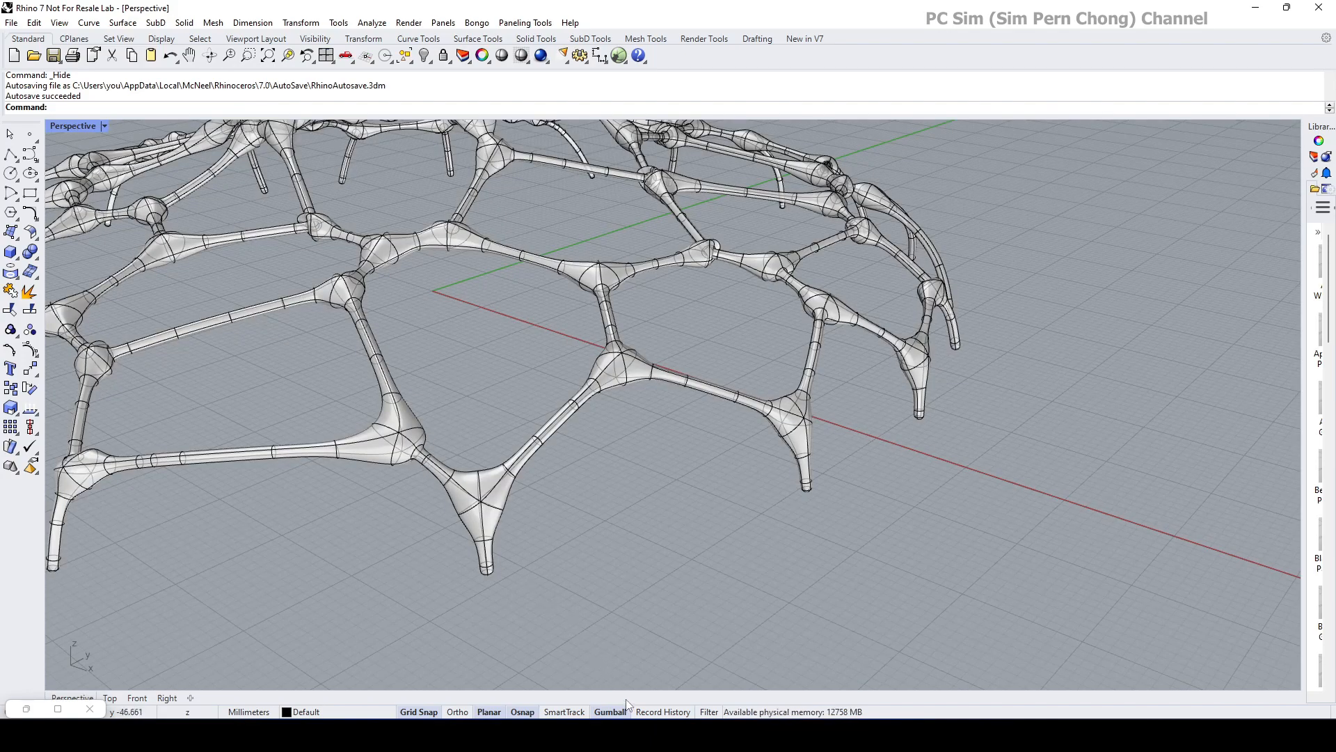
pyautogui.click(709, 712)
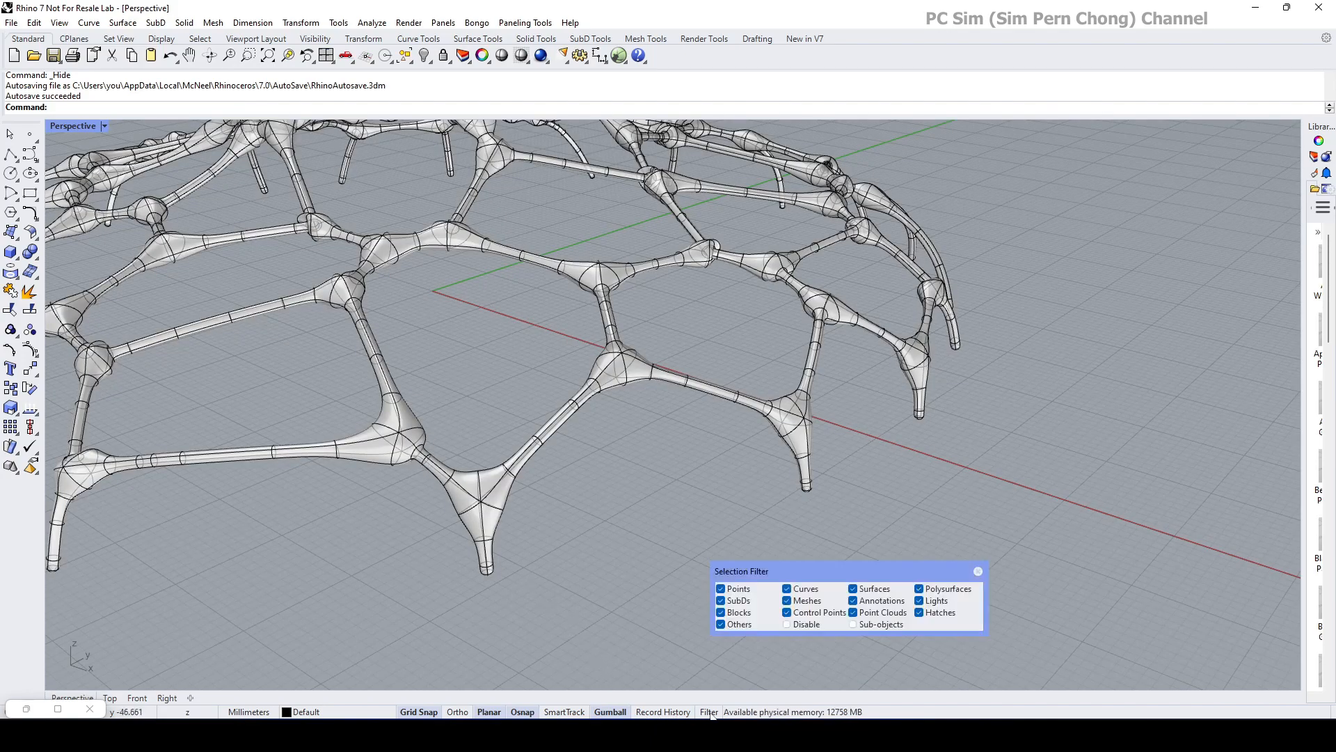
pyautogui.click(851, 624)
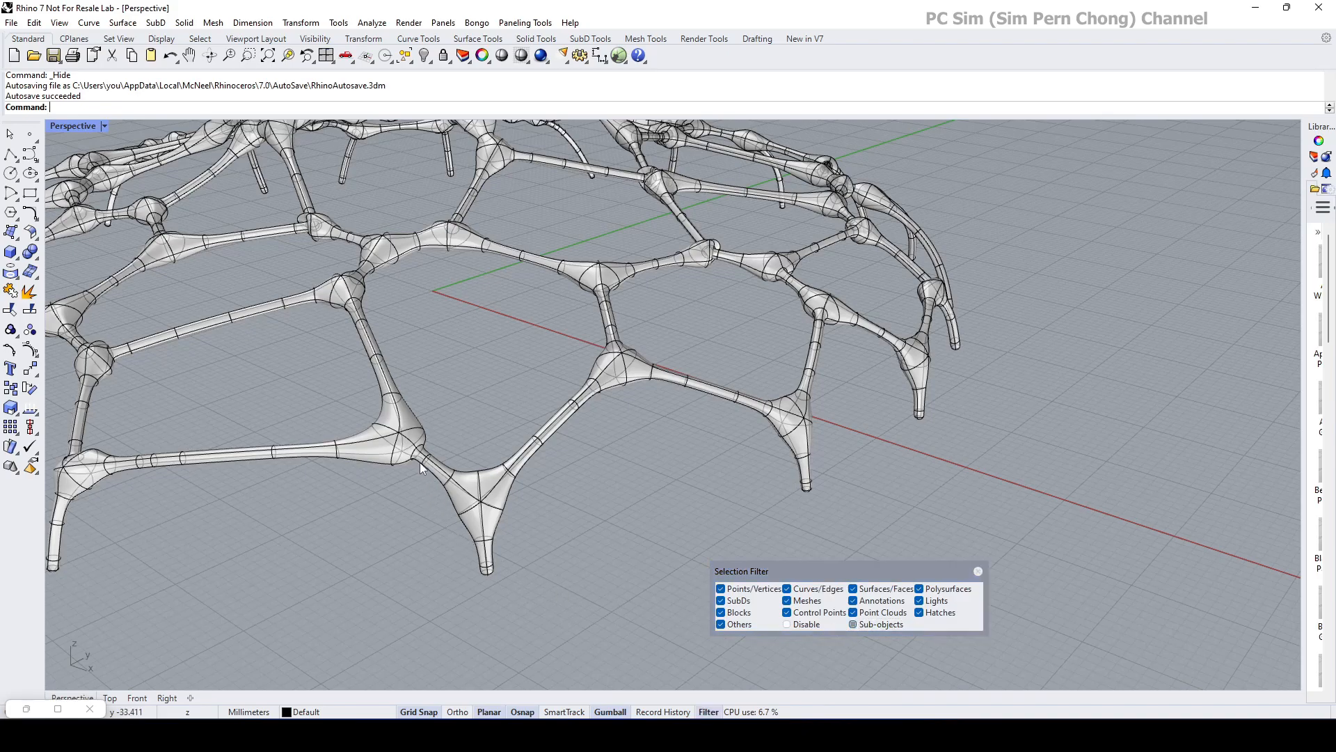
# Delete the edge loop where a strut meets a bulging node near the base's lower edge
pyautogui.scroll(1, 420, 461)
pyautogui.scroll(-1, 419, 459)
pyautogui.keyDown('shift'); pyautogui.moveTo(419, 458); pyautogui.dragTo(427, 472, button='right'); pyautogui.keyUp('shift')
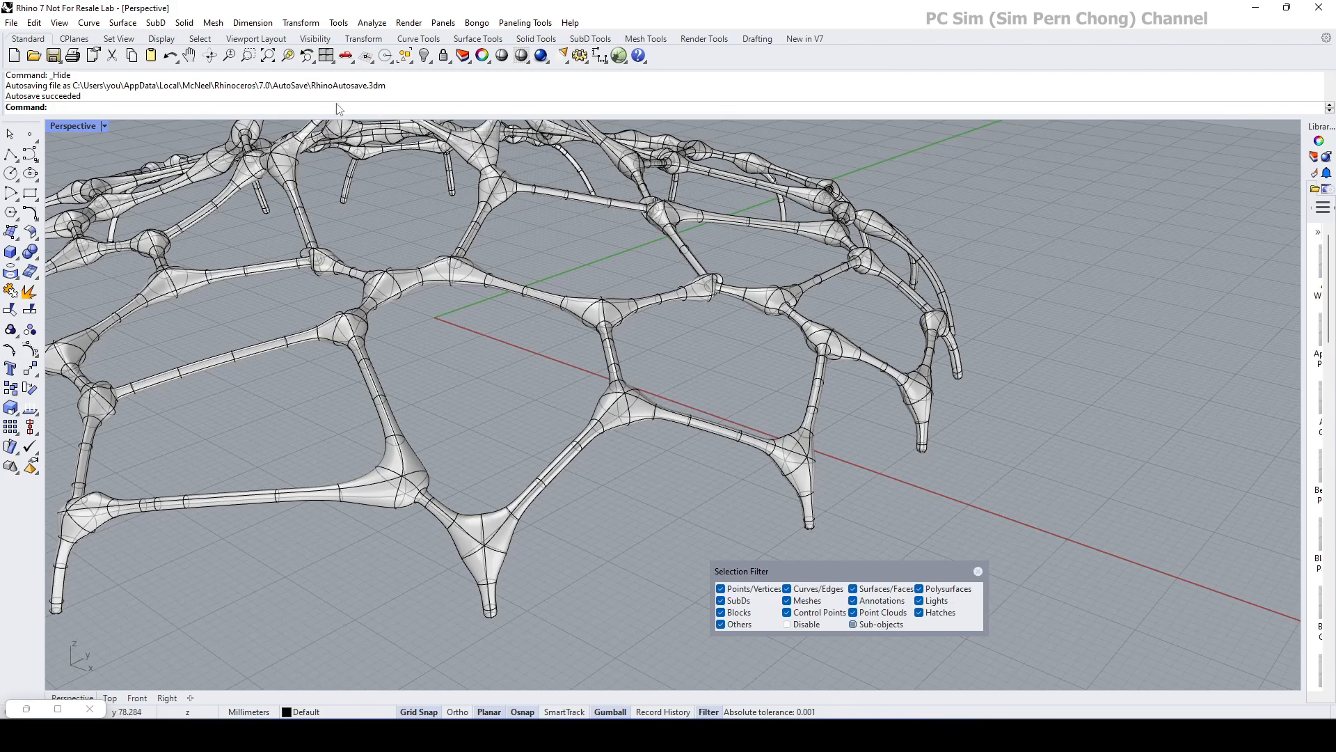
pyautogui.click(249, 55)
pyautogui.moveTo(351, 456); pyautogui.dragTo(451, 503)
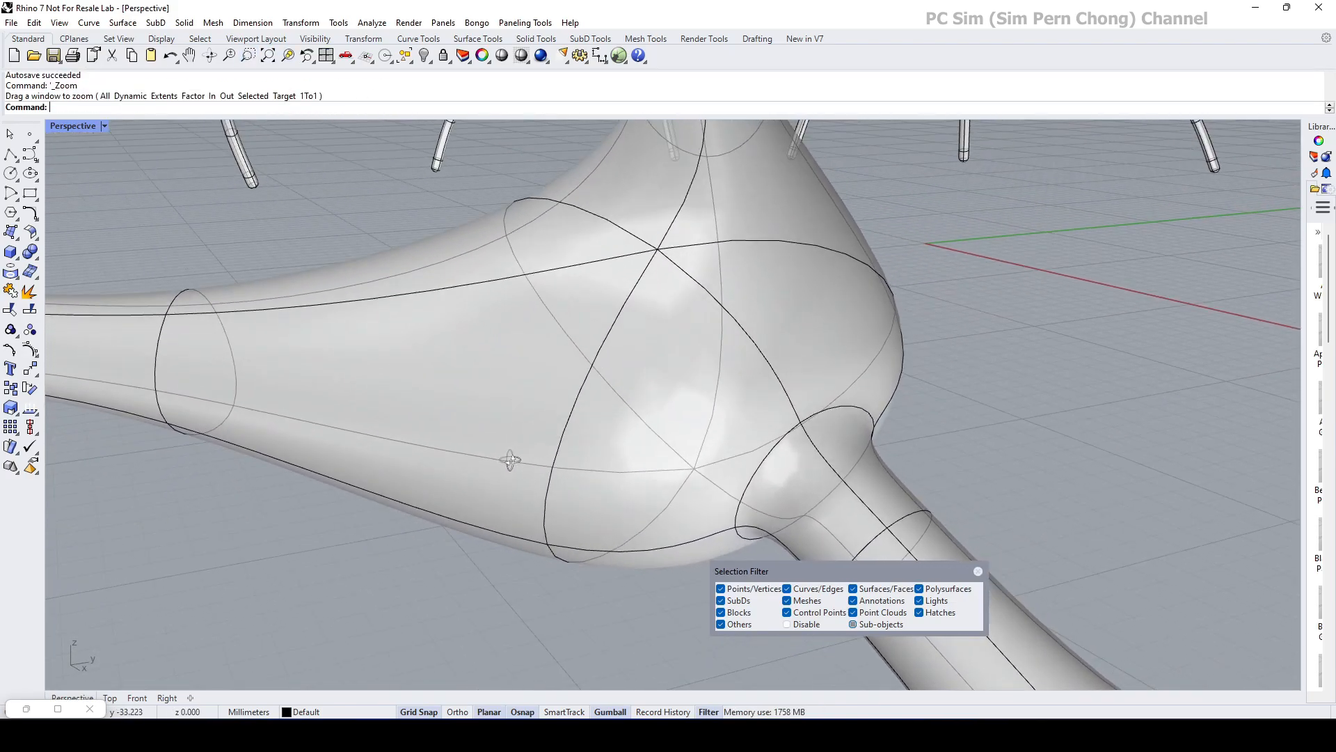
pyautogui.scroll(-5, 772, 458)
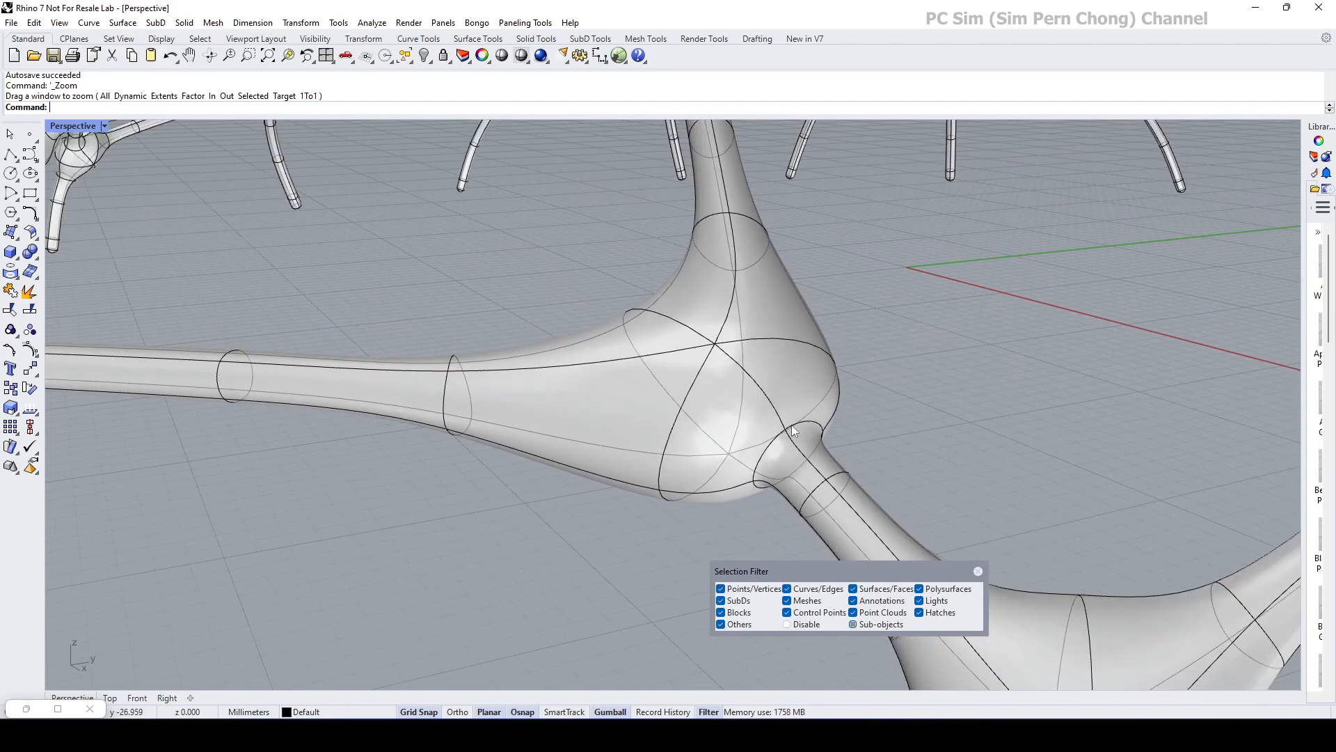
pyautogui.doubleClick(767, 455)
pyautogui.press('Delete')
# Delete the tight edge loop where a strut meets another pinched node on the base
pyautogui.scroll(-5, 903, 455)
pyautogui.moveTo(826, 439); pyautogui.dragTo(406, 404, button='right')
pyautogui.scroll(-8, 849, 324)
pyautogui.scroll(9, 407, 319)
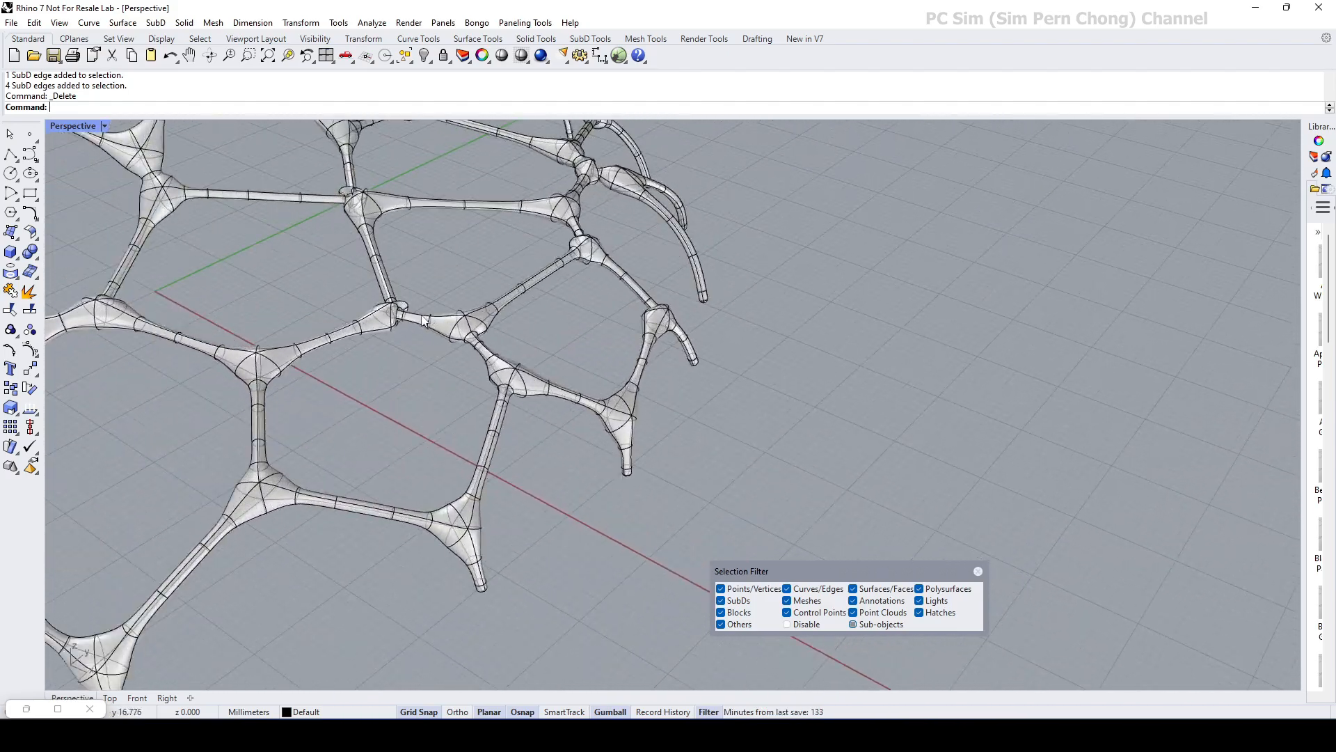
pyautogui.moveTo(406, 320); pyautogui.dragTo(421, 323, button='right')
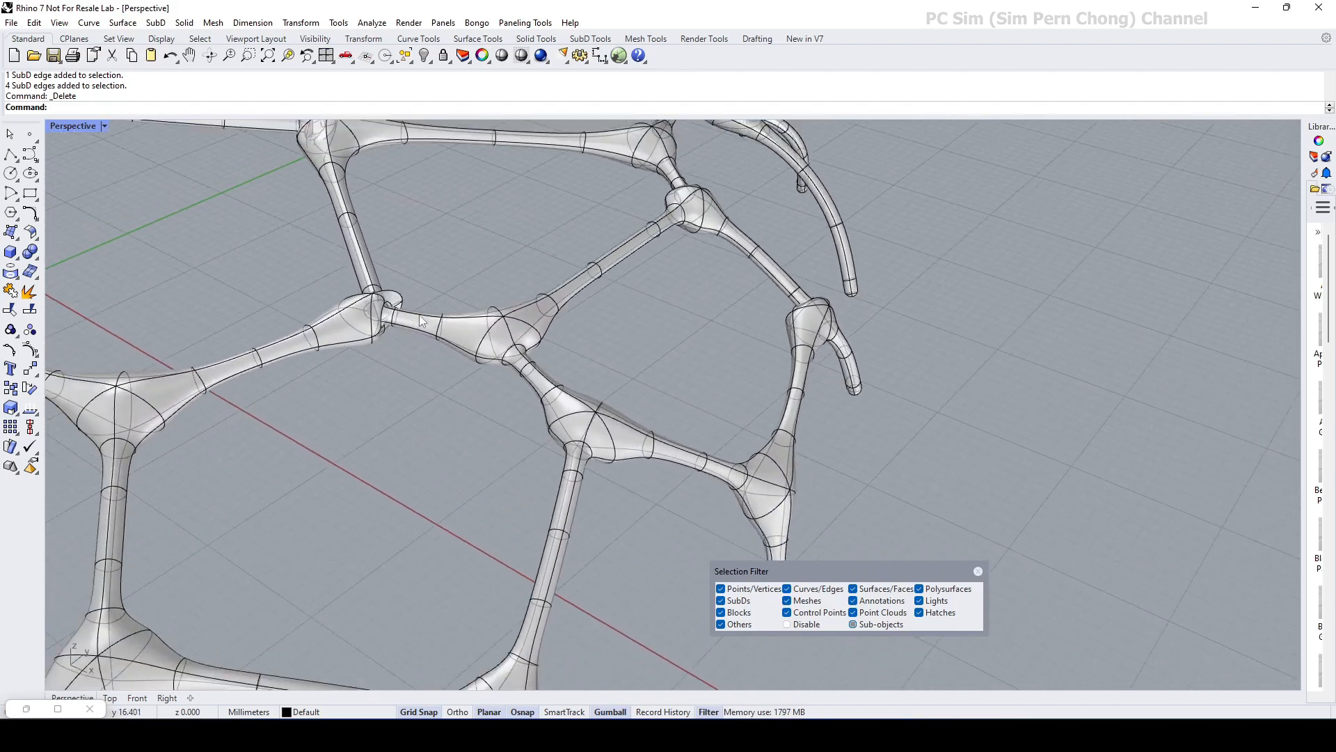
pyautogui.click(248, 56)
pyautogui.moveTo(313, 250); pyautogui.dragTo(455, 355)
pyautogui.moveTo(499, 327); pyautogui.dragTo(503, 361, button='right')
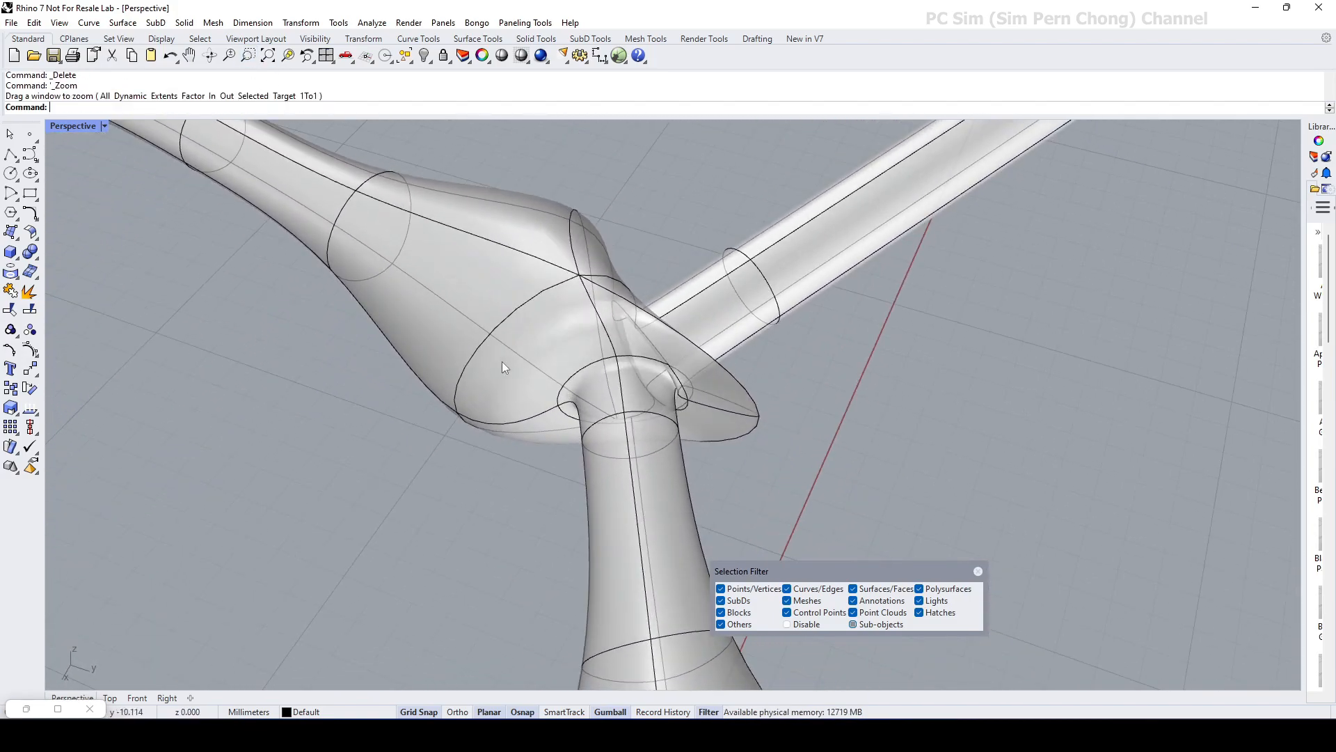
pyautogui.doubleClick(590, 369)
pyautogui.press('Delete')
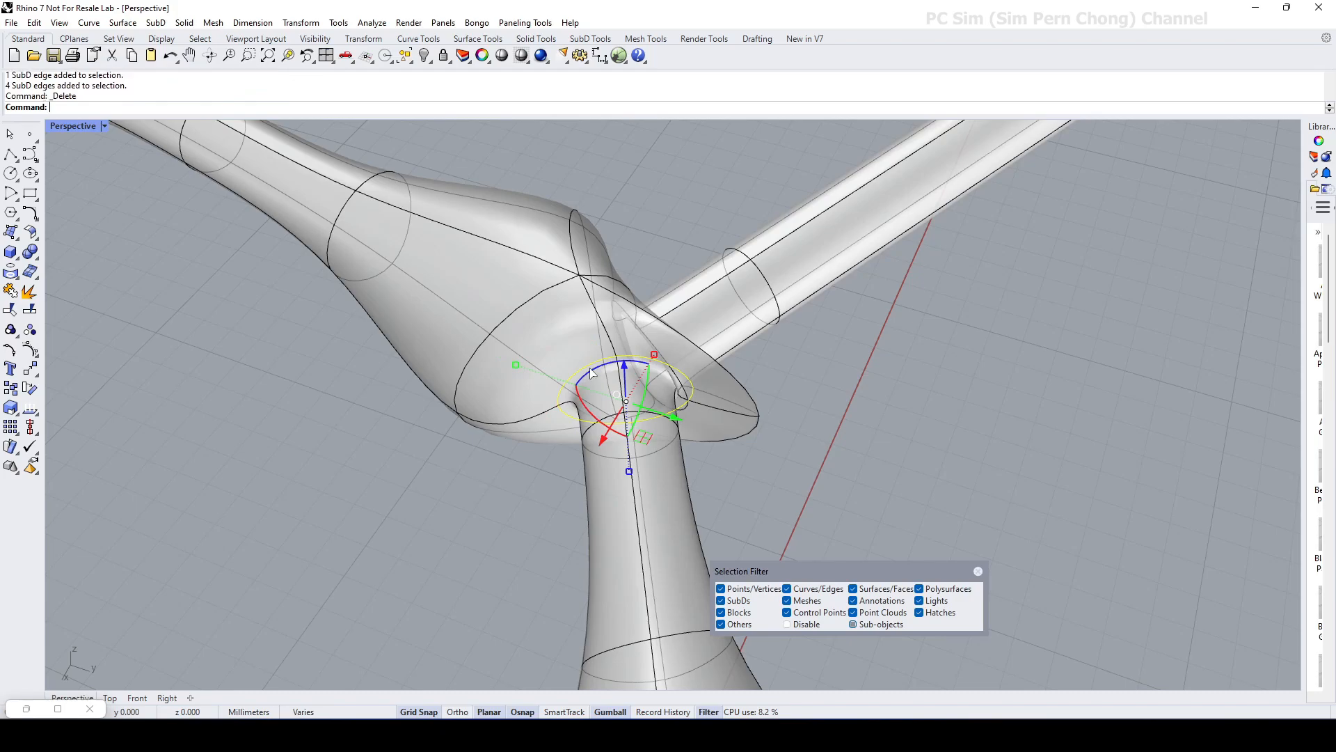
# Delete three more edge loops around the struts at the same pinched node
pyautogui.moveTo(594, 369); pyautogui.dragTo(524, 405, button='right')
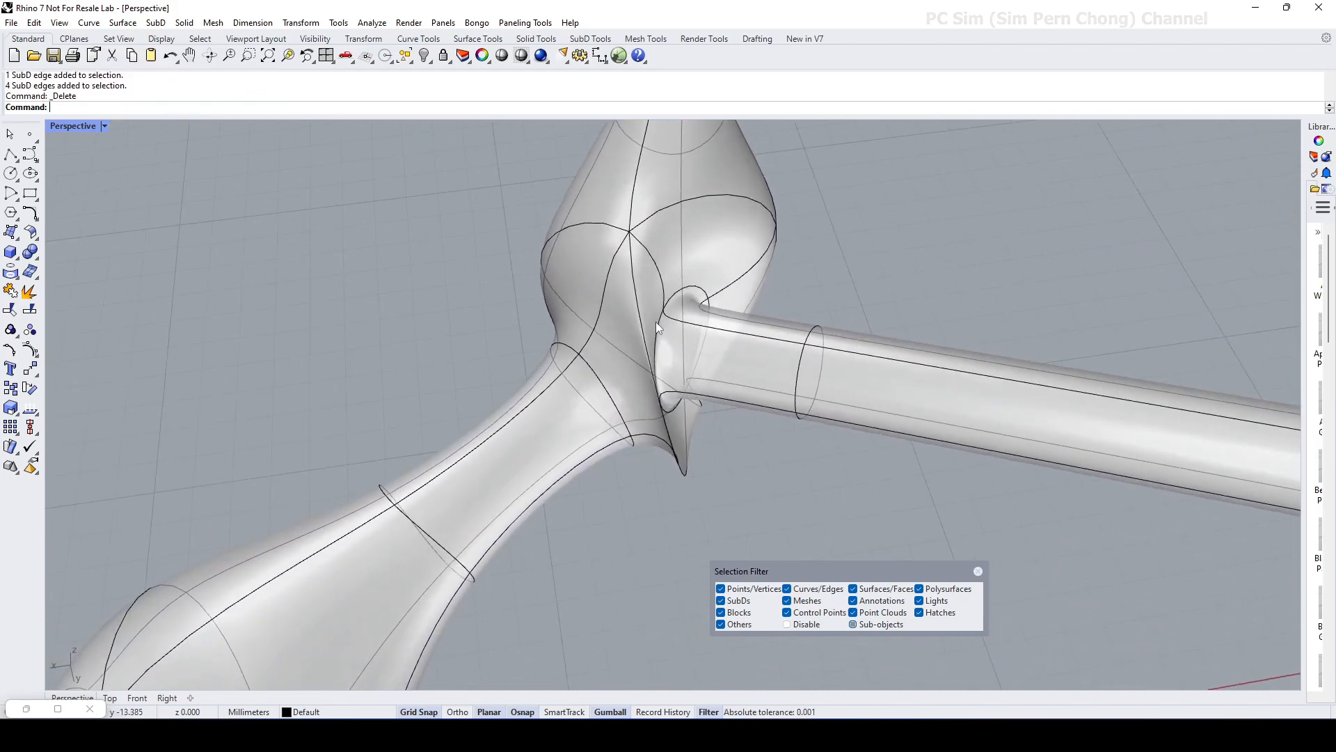
pyautogui.doubleClick(678, 294)
pyautogui.press('Delete')
pyautogui.moveTo(680, 352); pyautogui.dragTo(637, 373, button='right')
pyautogui.doubleClick(629, 402)
pyautogui.press('Delete')
pyautogui.doubleClick(809, 343)
pyautogui.press('Delete')
# Examine the whole baked goblet with its cleaned-up joints from above
pyautogui.scroll(-5, 810, 341)
pyautogui.moveTo(807, 341); pyautogui.dragTo(501, 474, button='right')
pyautogui.scroll(-8, 920, 353)
pyautogui.scroll(-3, 842, 391)
pyautogui.scroll(-10, 674, 400)
pyautogui.scroll(-4, 670, 381)
pyautogui.moveTo(527, 395); pyautogui.dragTo(454, 436, button='right')
pyautogui.moveTo(502, 426)
pyautogui.keyDown('shift'); pyautogui.mouseDown(button='right')
pyautogui.moveTo(474, 448)
pyautogui.moveTo(499, 442)
pyautogui.mouseUp(button='right'); pyautogui.keyUp('shift')
pyautogui.scroll(2, 458, 435)
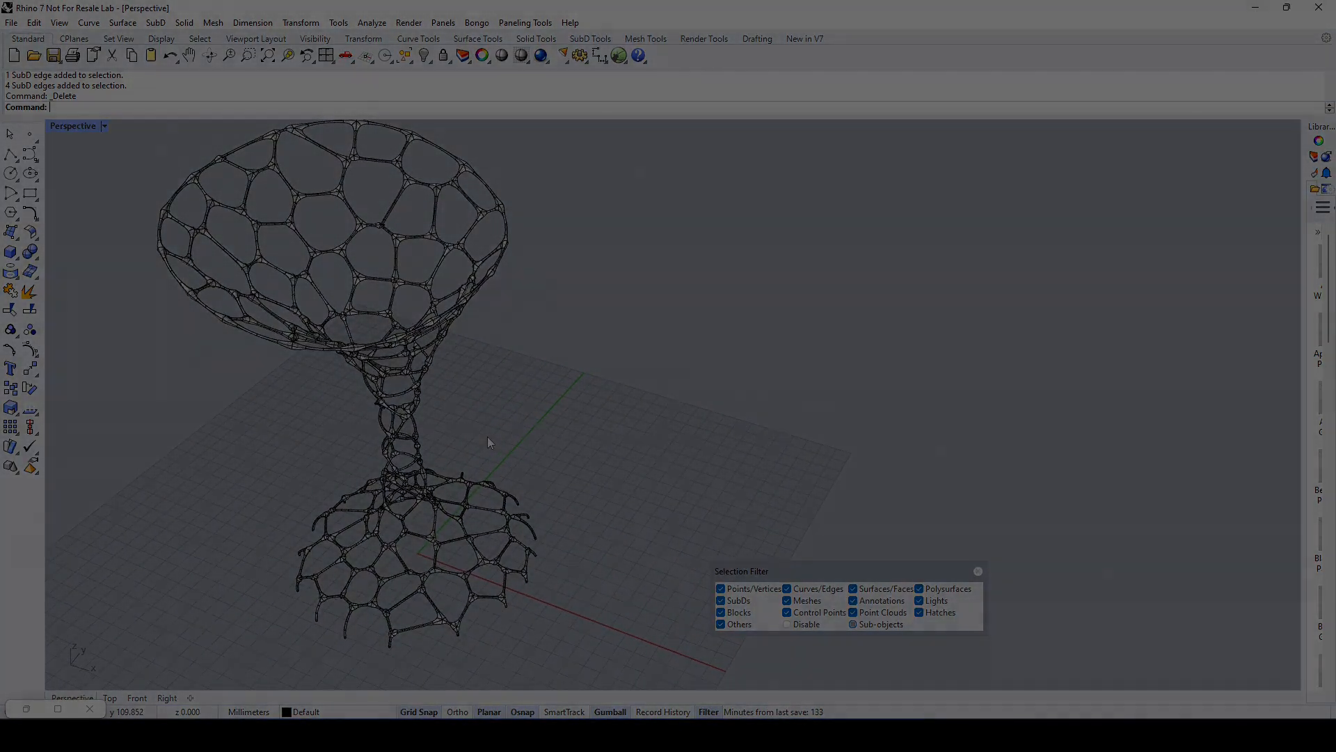